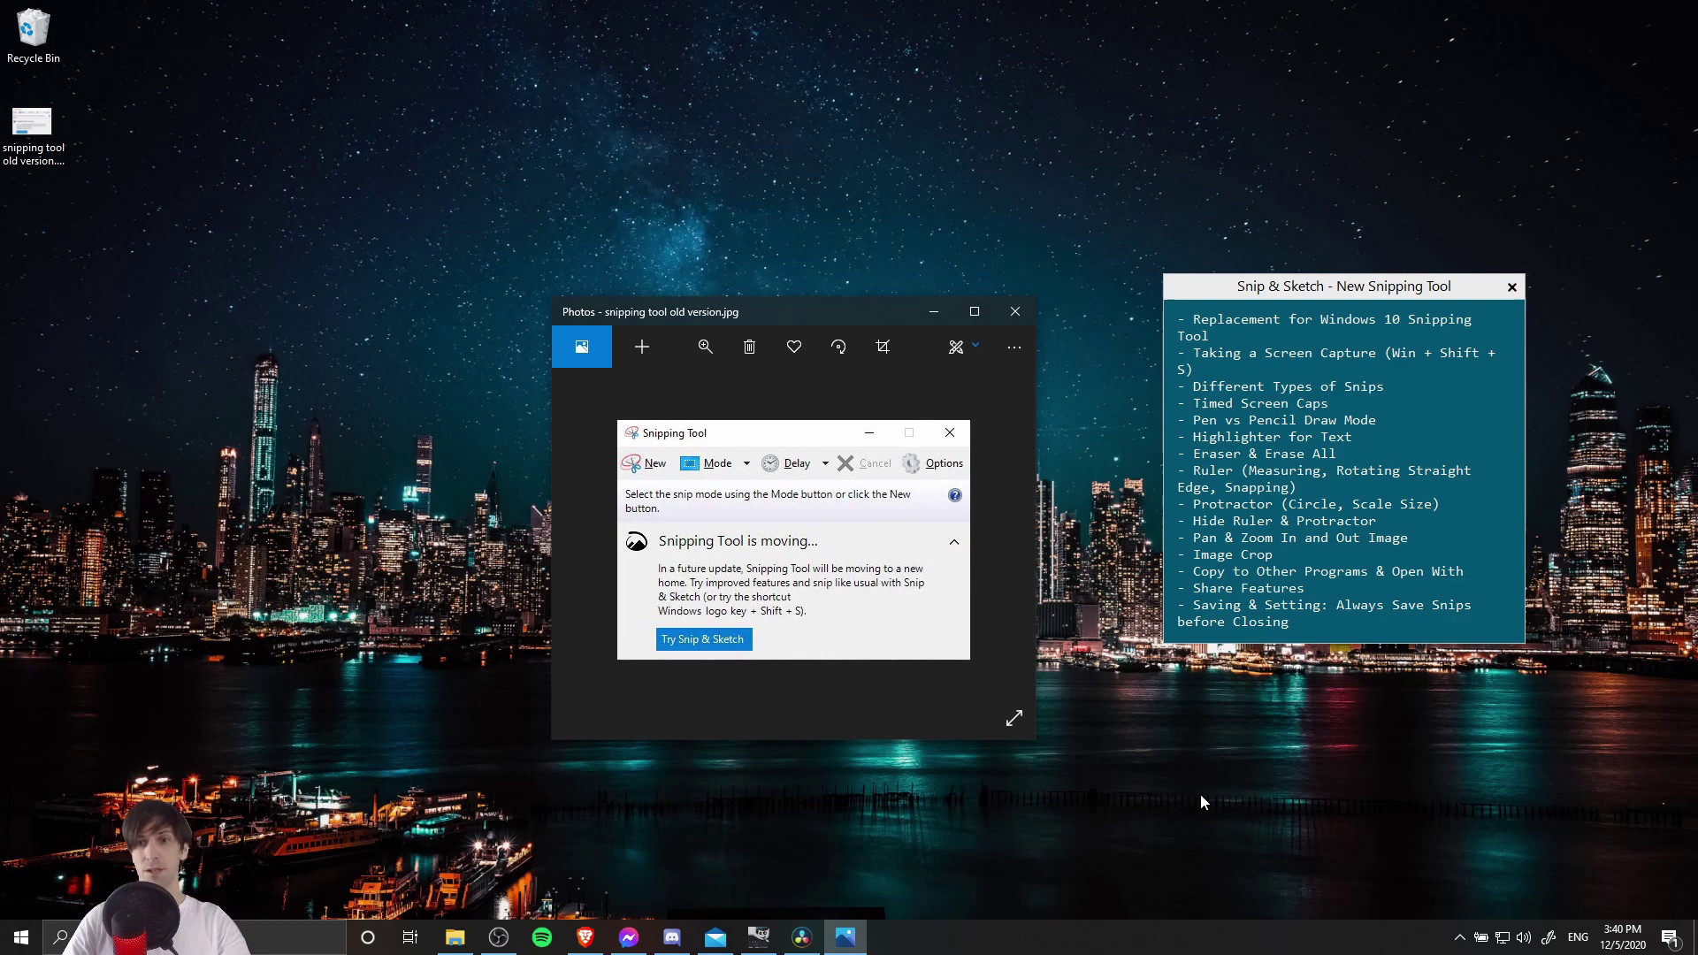
- Nudge the Photos viewer showing the old Snipping Tool up and left
drag(773, 311, 732, 264)
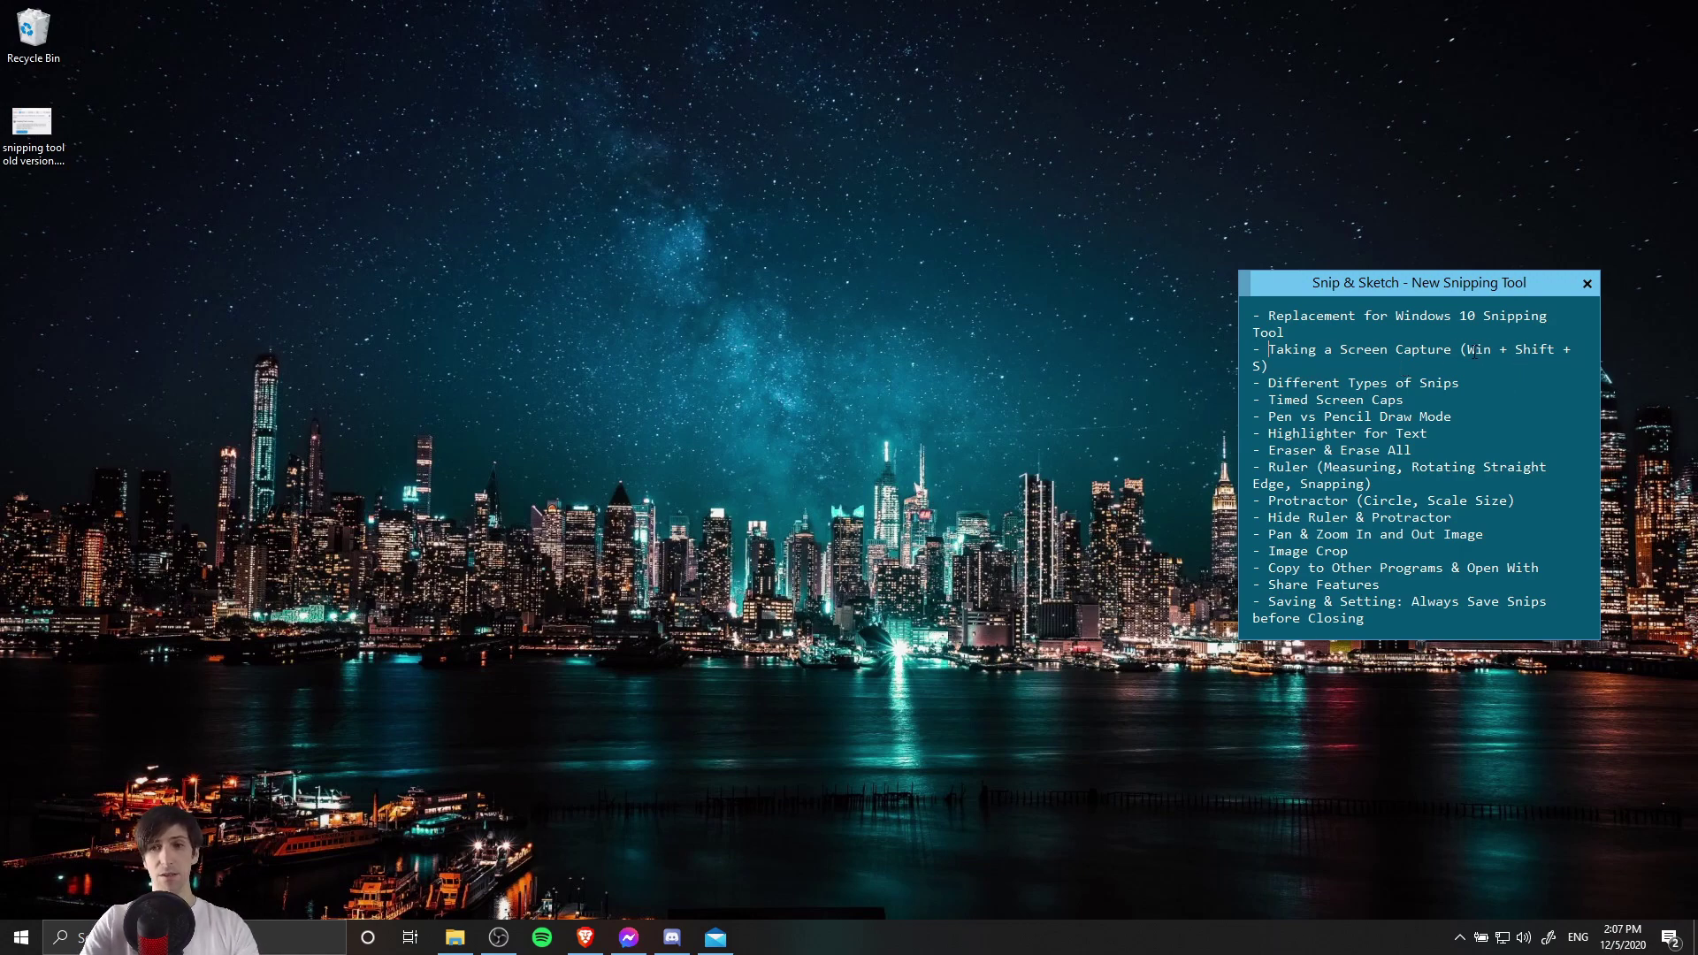
- Highlight the Win + Shift shortcut in the notes, then clear the selection
click(1467, 350)
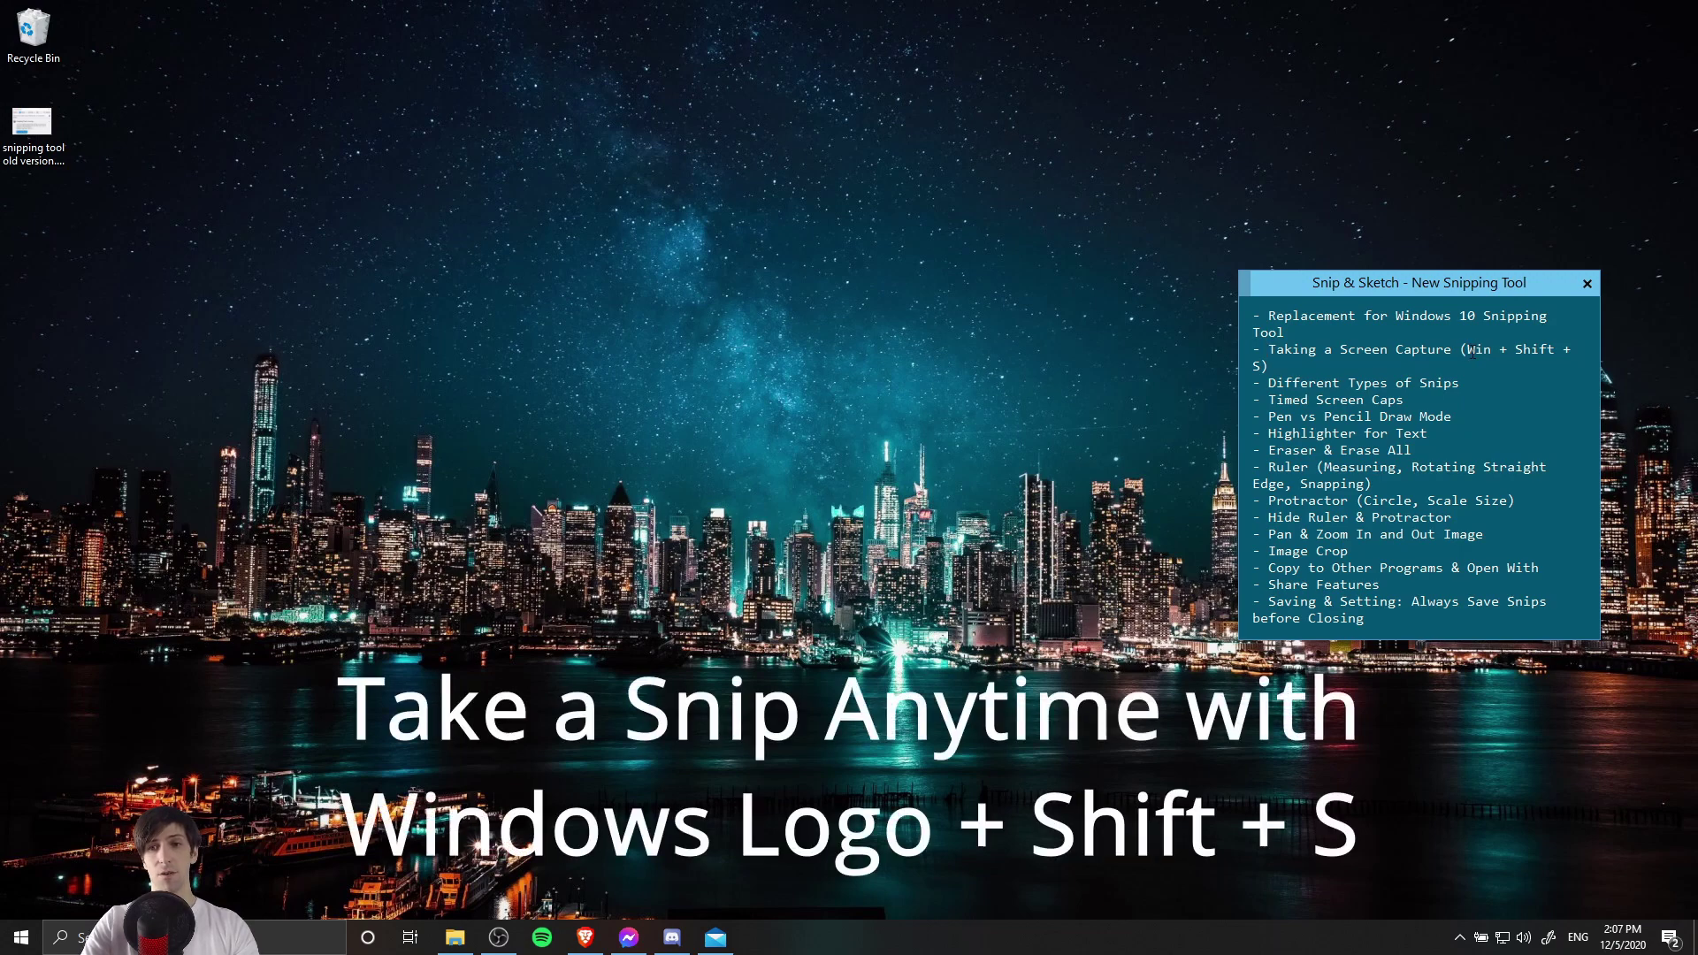
drag(1468, 350, 1262, 366)
click(1519, 364)
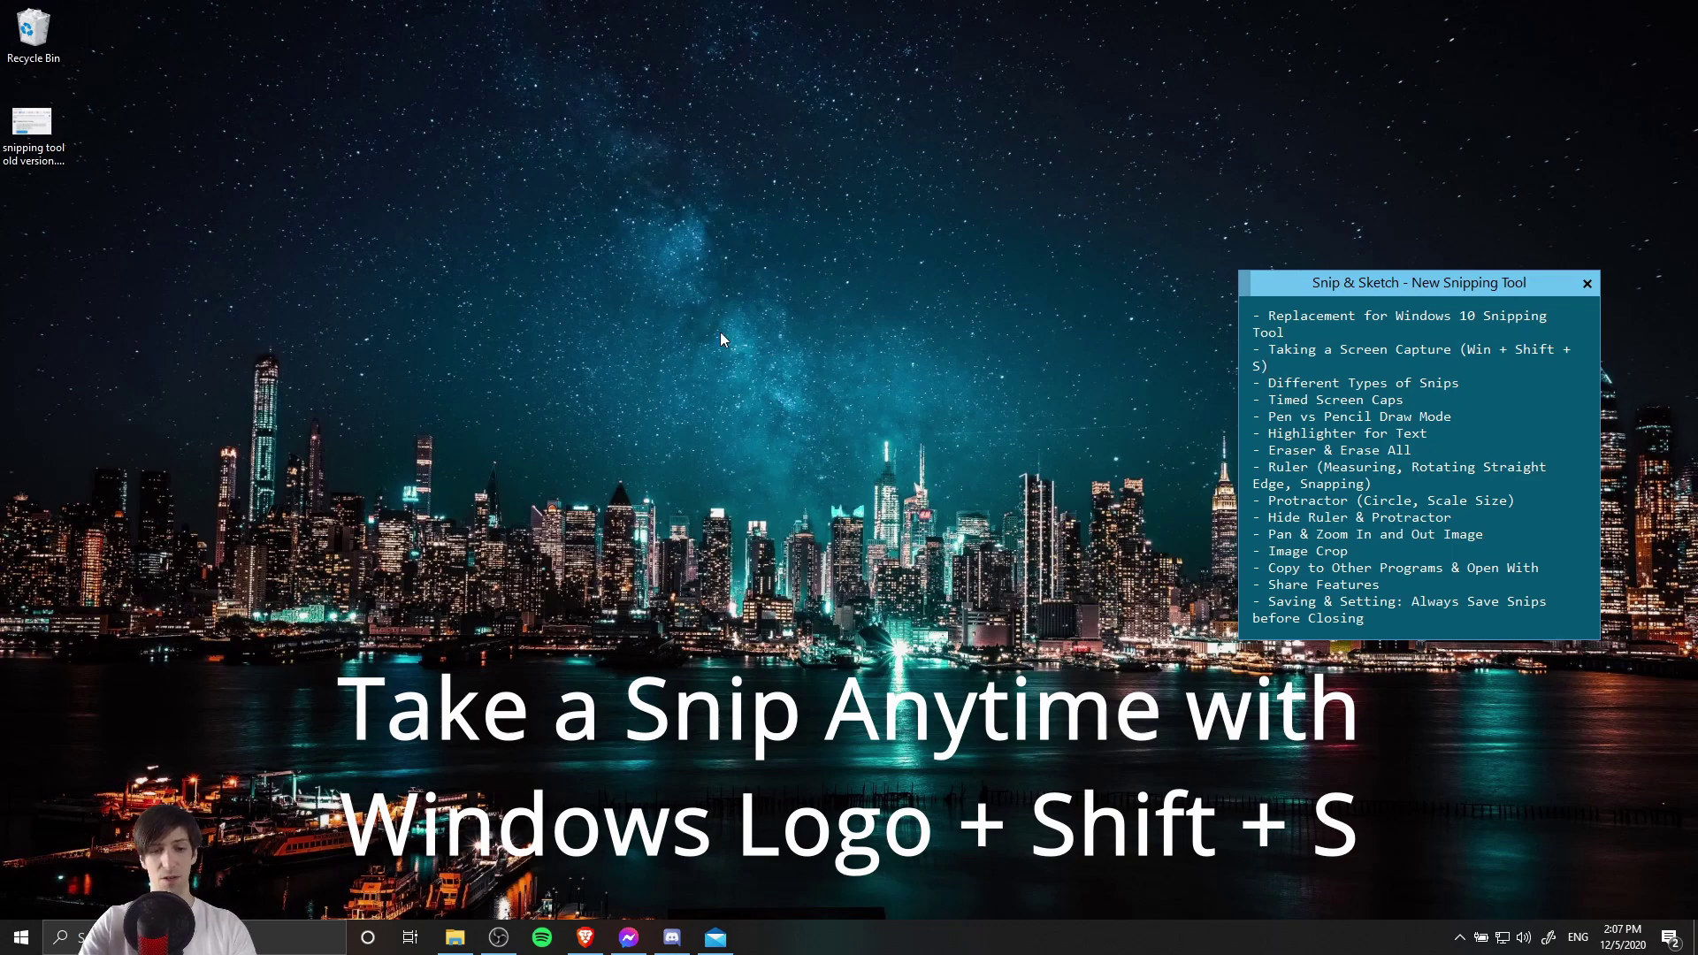
- Capture a rectangular snip of the city skyline, view it in the editor, then close it
key(super+shift+s)
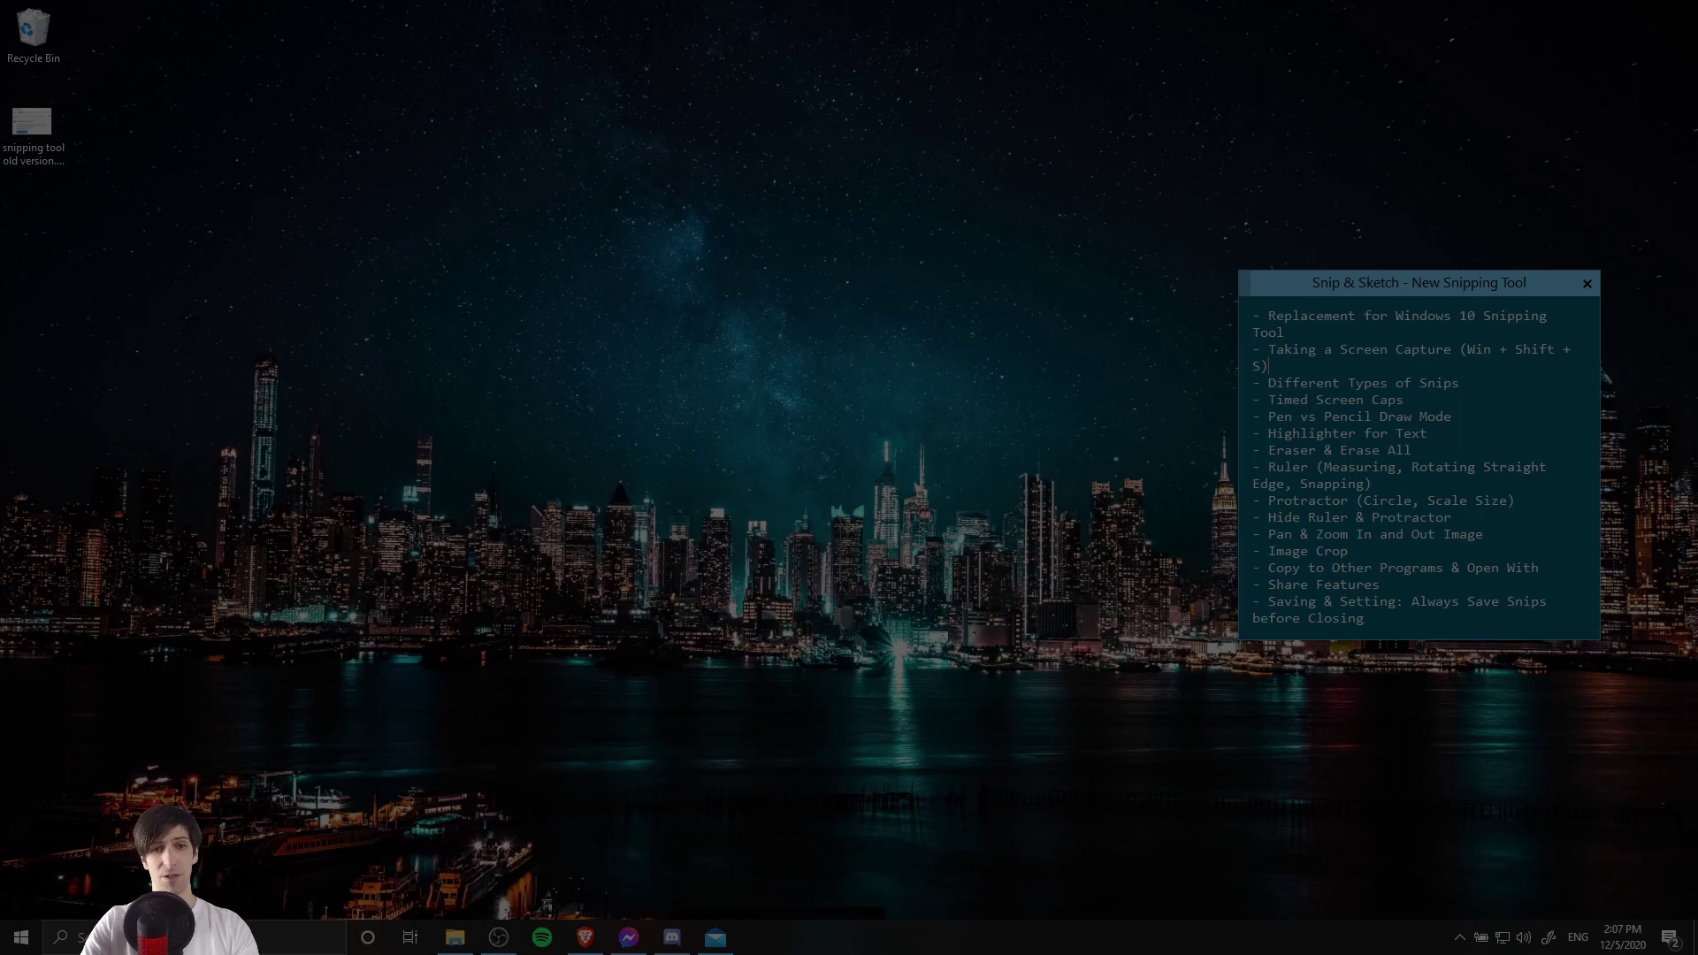
drag(186, 319, 882, 724)
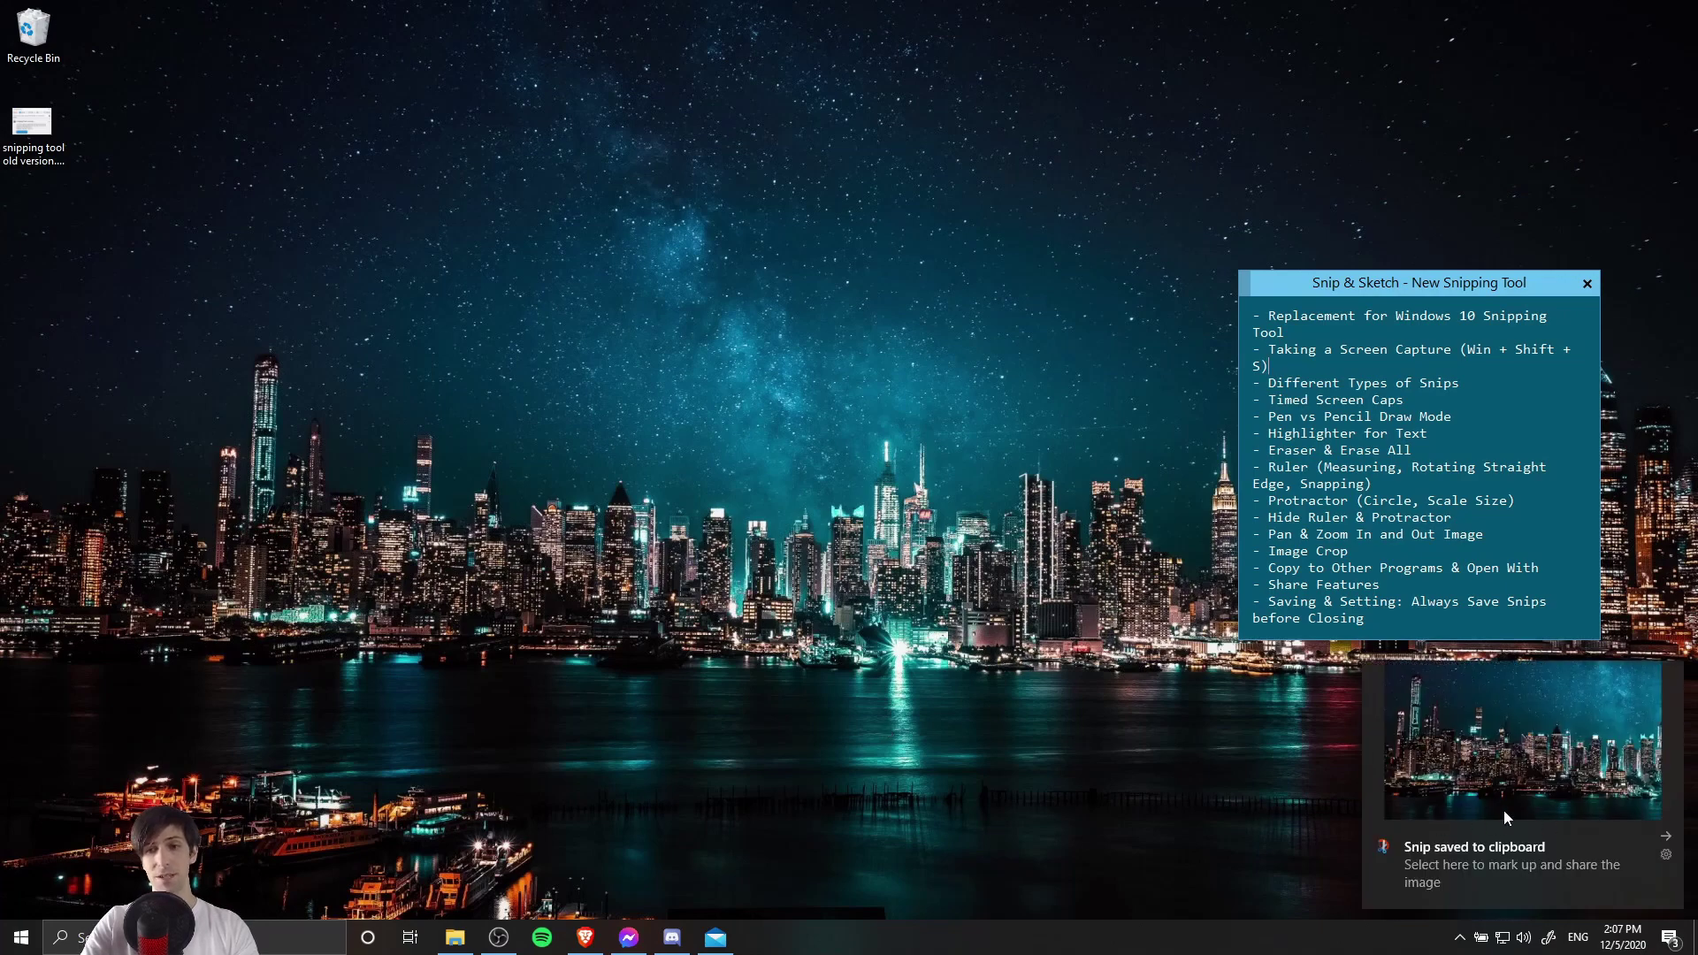
click(1489, 745)
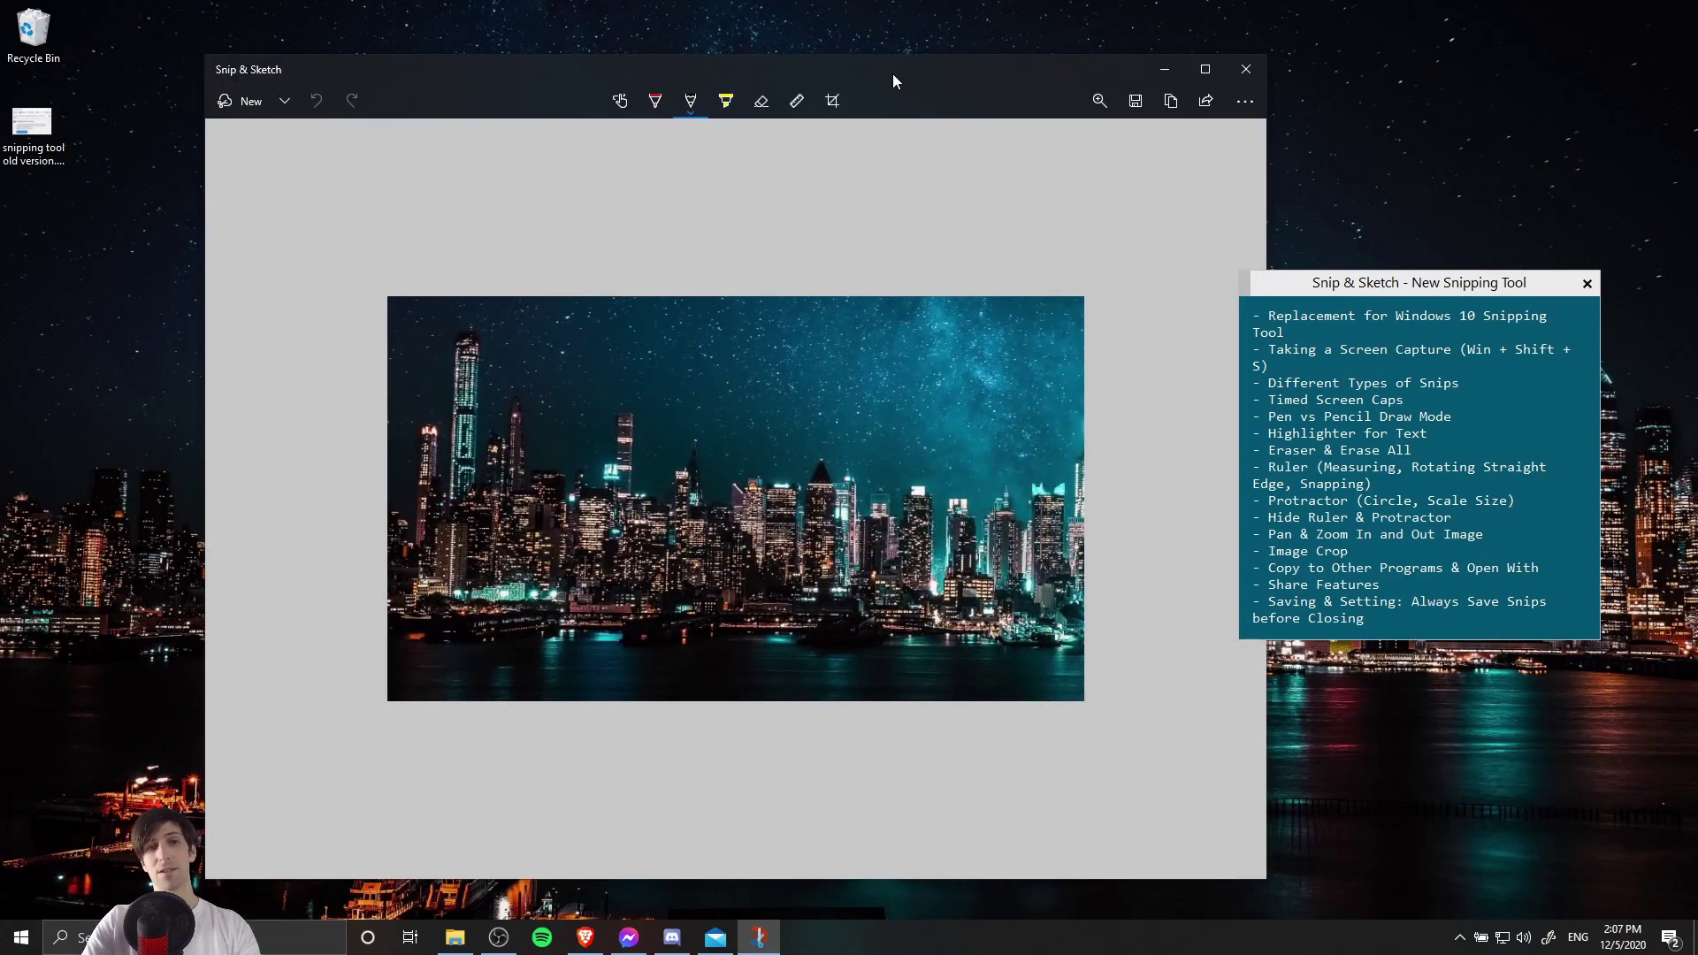
drag(893, 73, 847, 78)
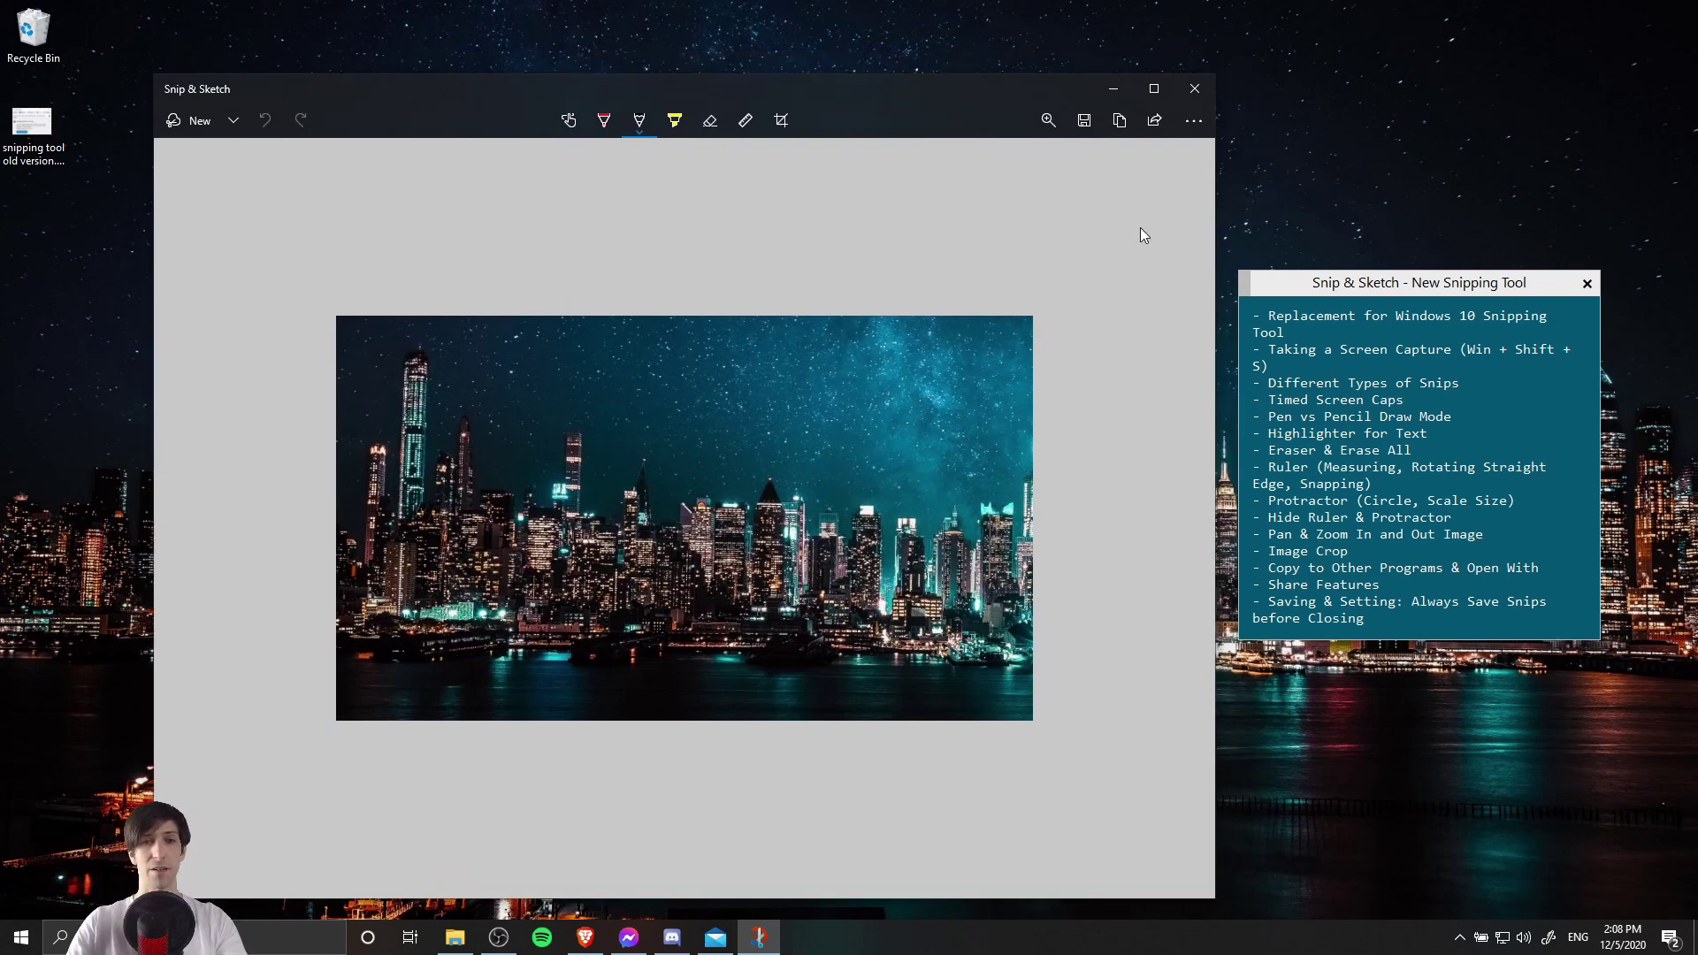
click(1210, 89)
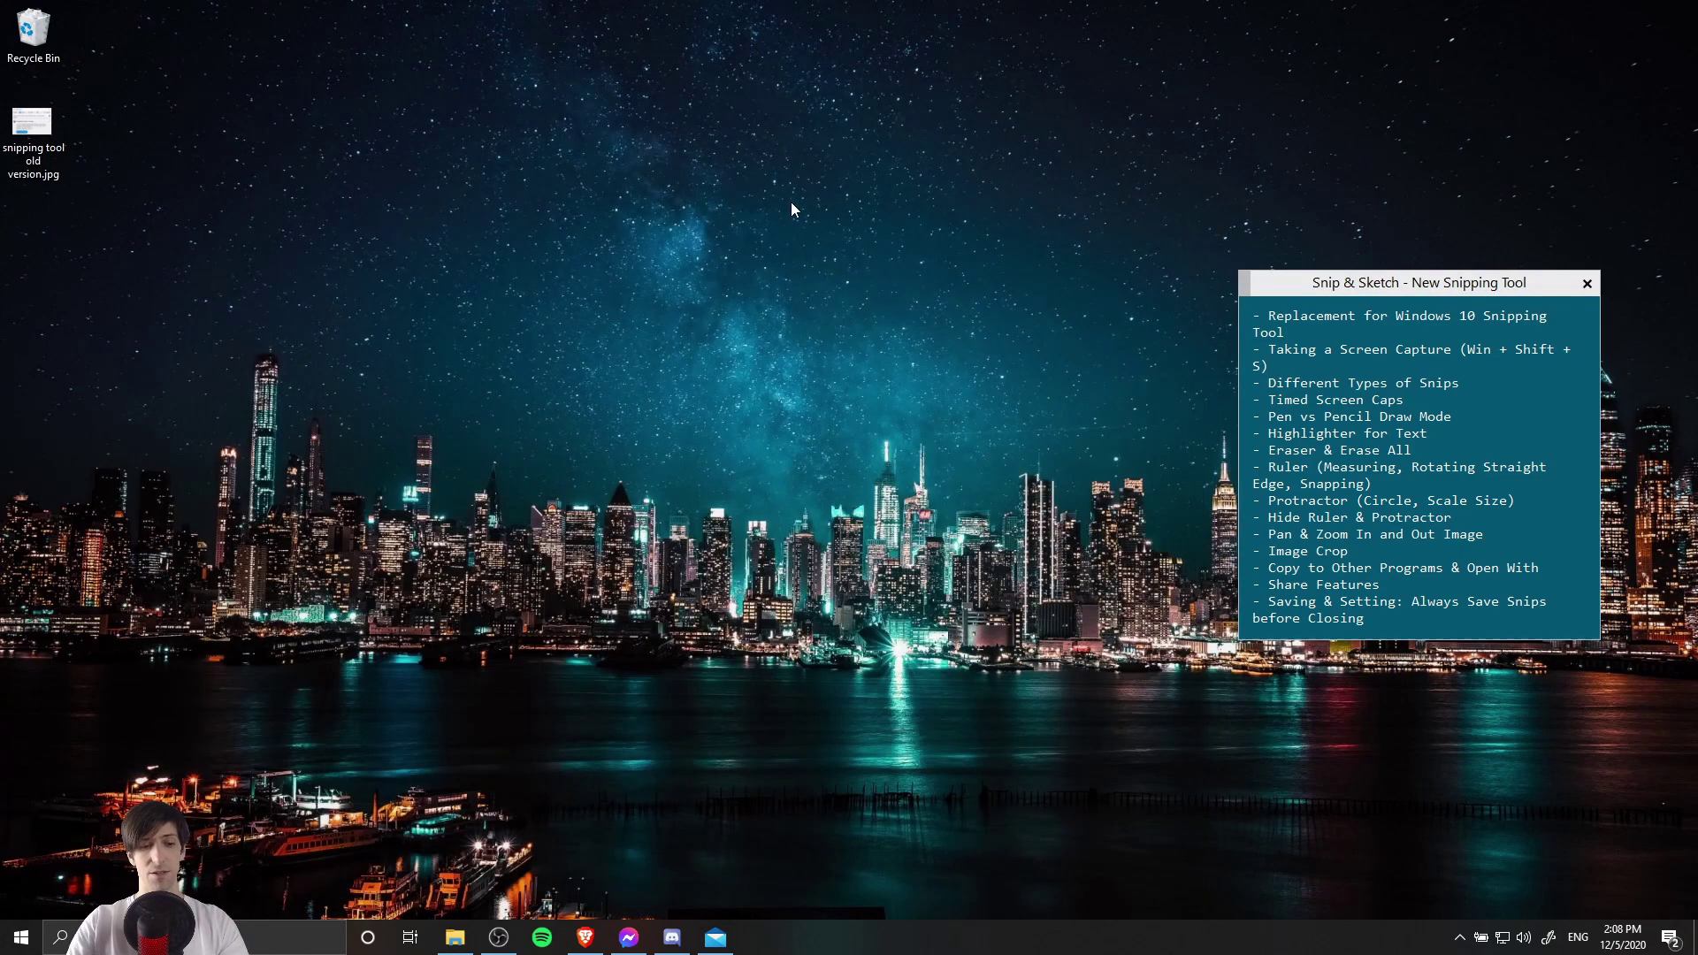
- Capture a freeform snip traced over the night skyline, view it, then start another snip
key(super+shift+s)
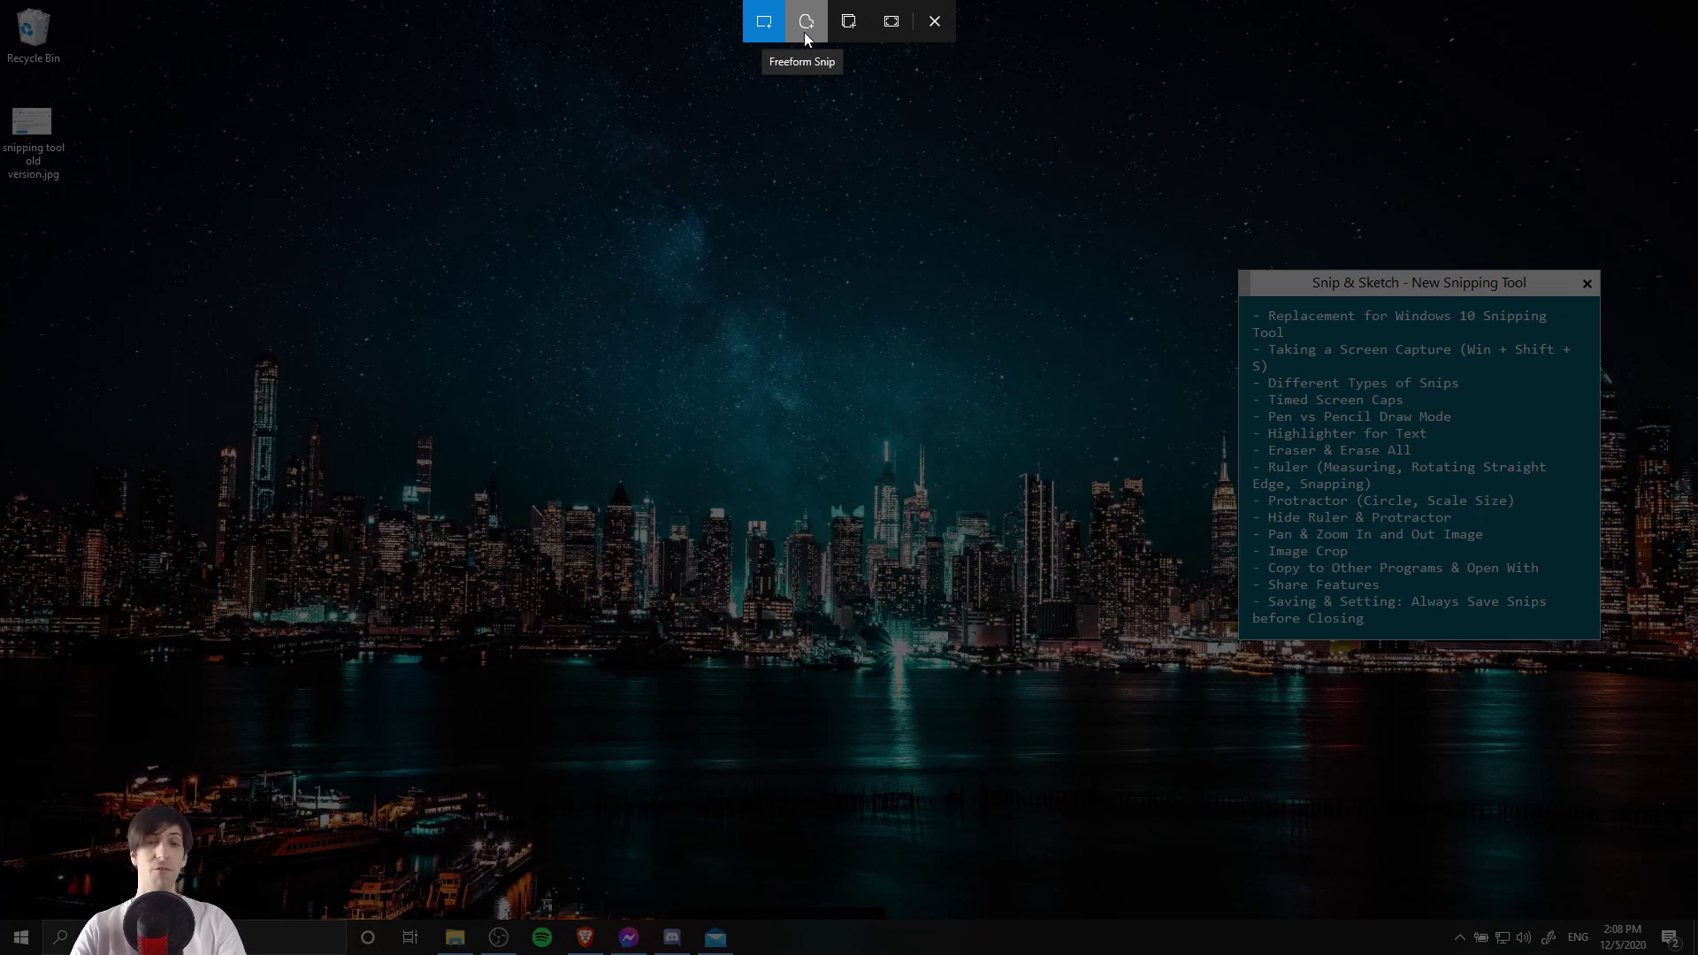
click(804, 32)
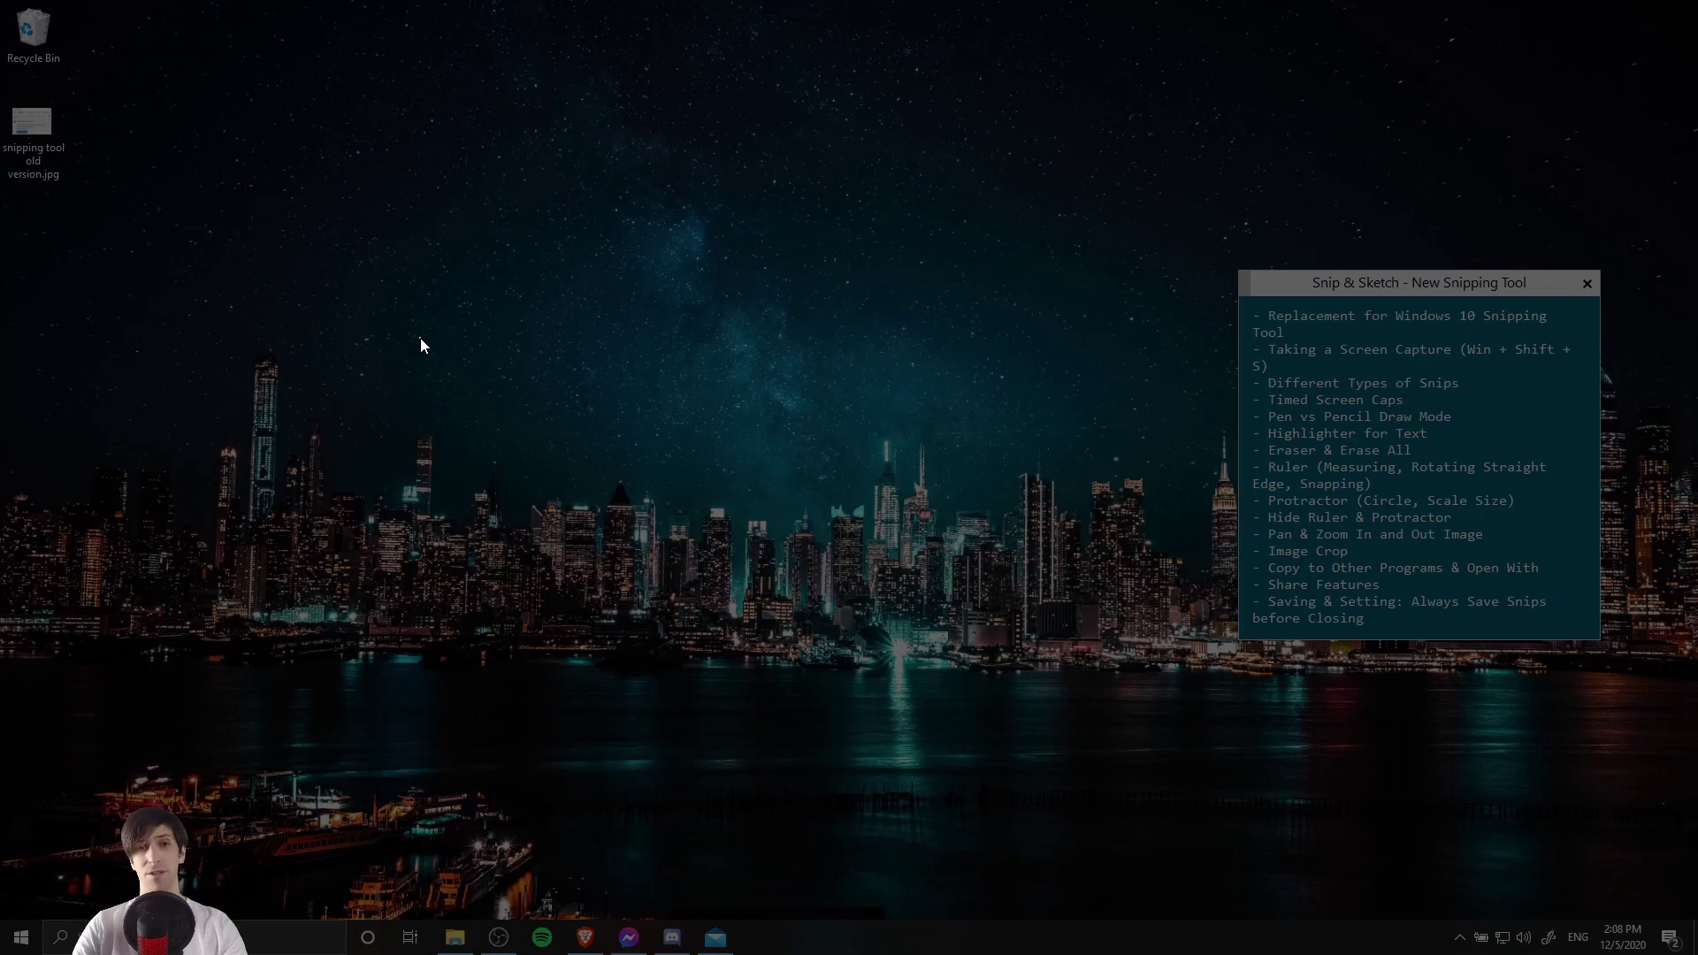
drag(421, 338, 459, 255)
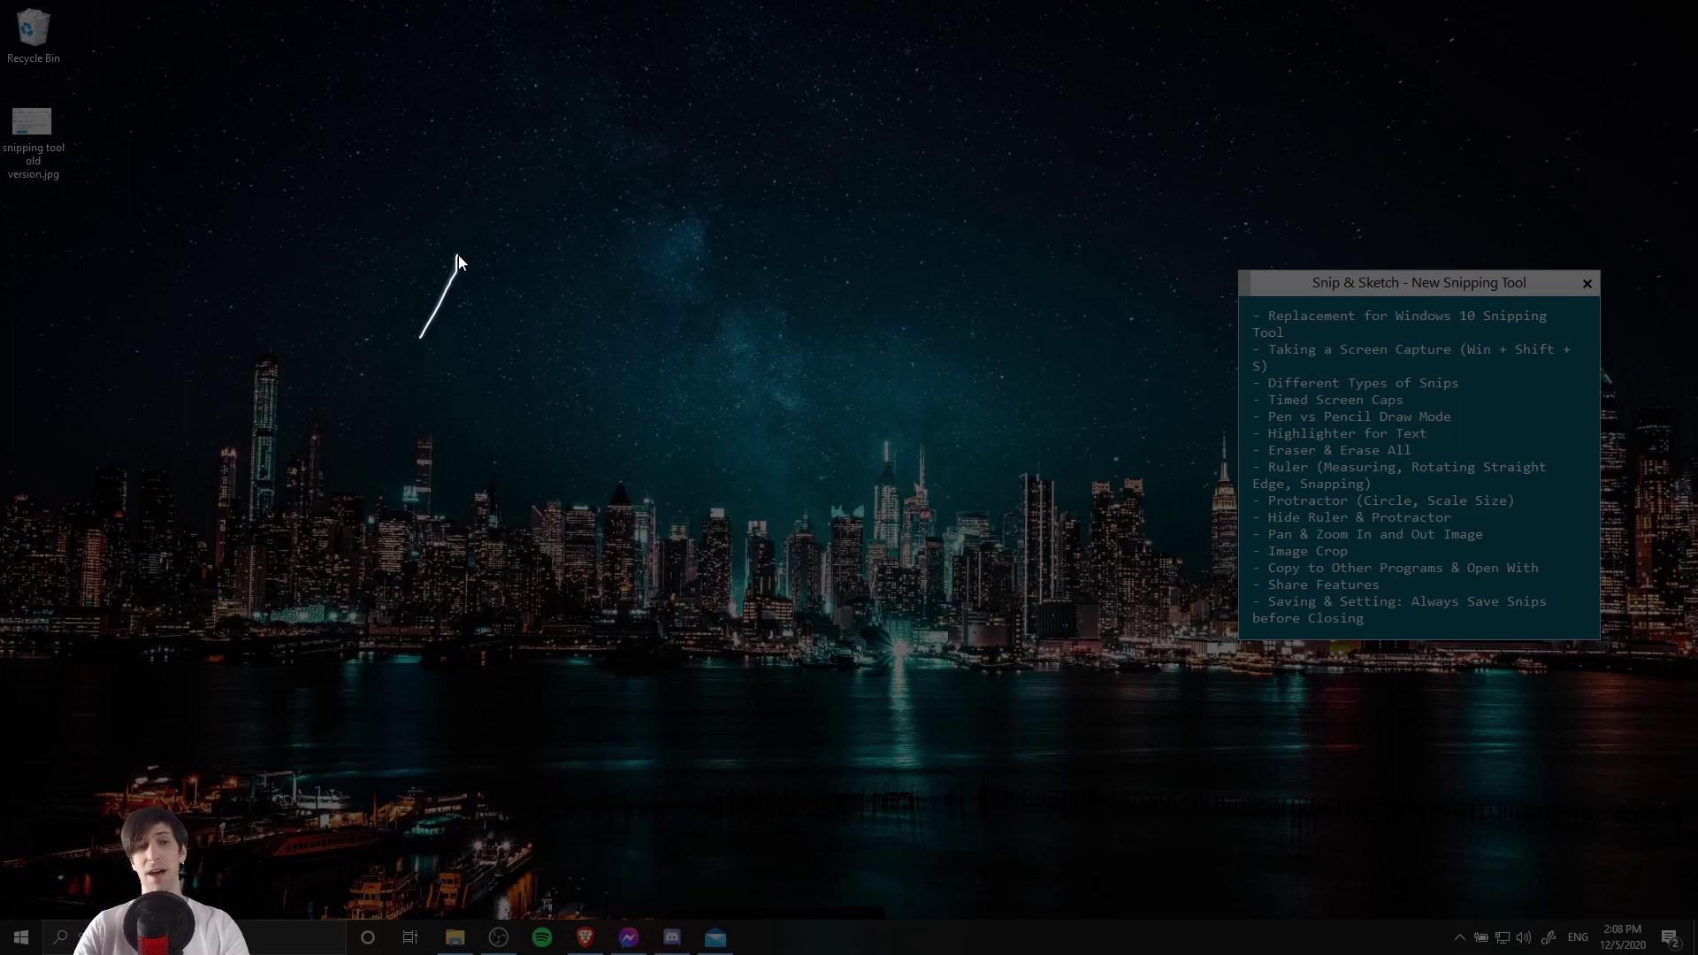
mouse_move(458, 255)
mouse_down()
mouse_move(504, 187)
mouse_move(660, 93)
mouse_move(723, 83)
mouse_move(872, 515)
mouse_move(1044, 634)
mouse_move(1084, 753)
mouse_move(993, 819)
mouse_move(834, 820)
mouse_move(682, 720)
mouse_move(574, 611)
mouse_move(438, 669)
mouse_move(460, 770)
mouse_move(311, 857)
mouse_move(203, 806)
mouse_move(121, 625)
mouse_move(132, 470)
mouse_move(210, 363)
mouse_move(329, 419)
mouse_move(405, 381)
mouse_move(422, 333)
mouse_up()
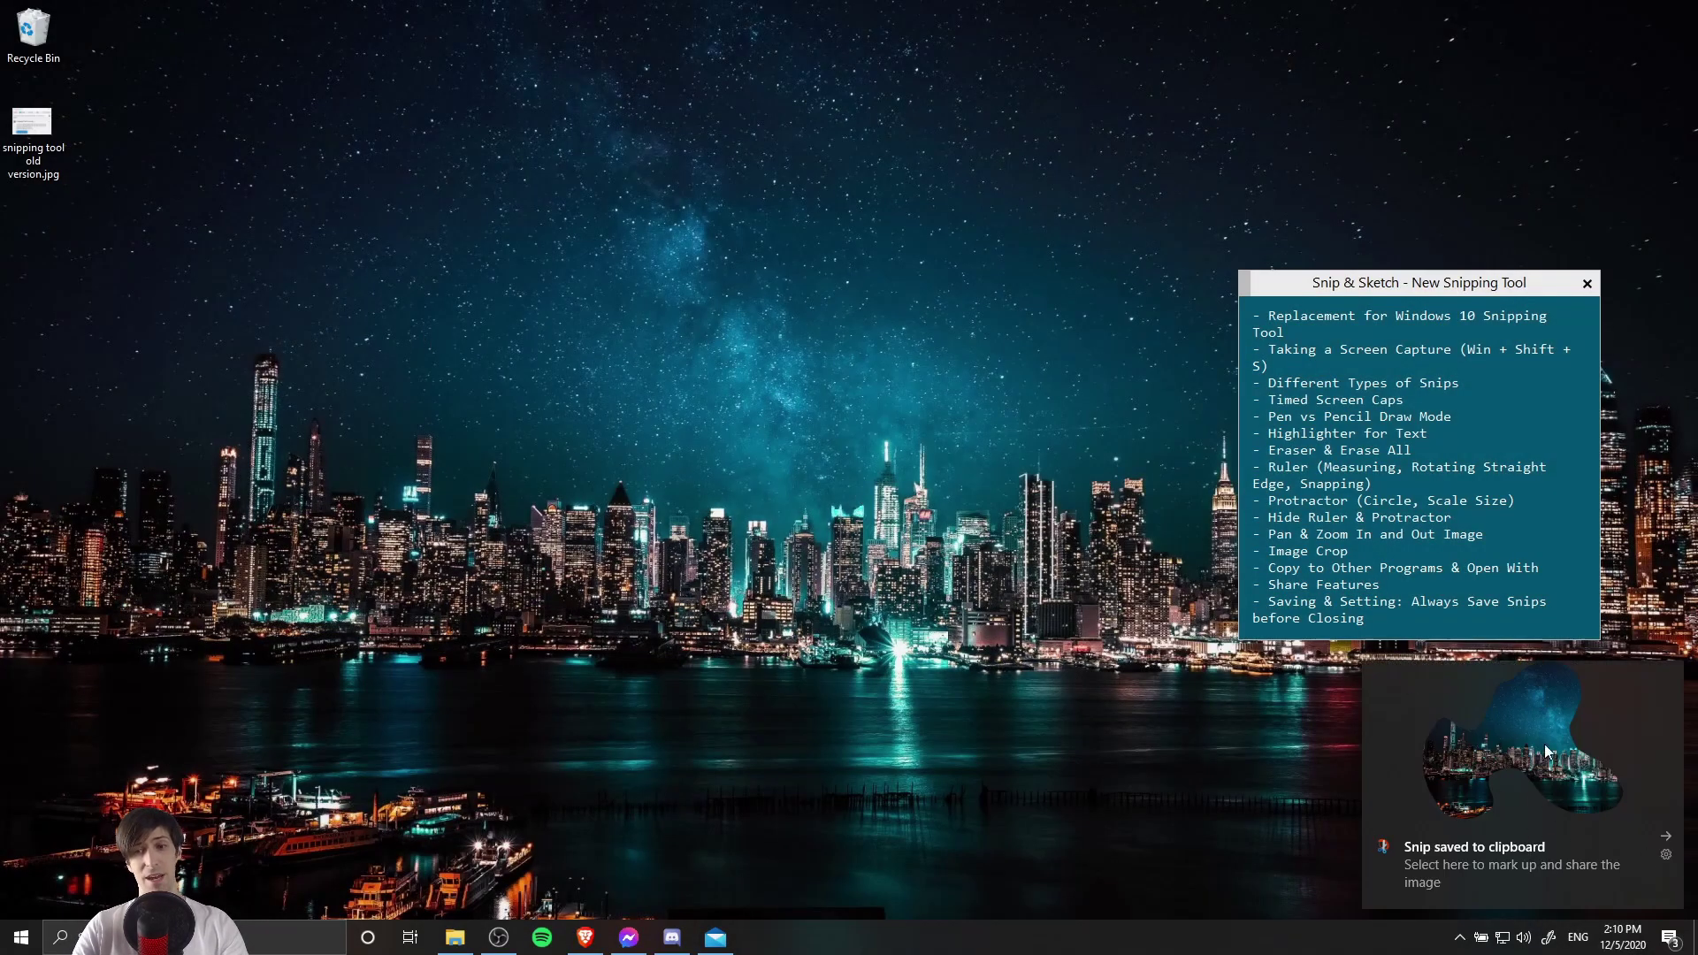
click(1507, 782)
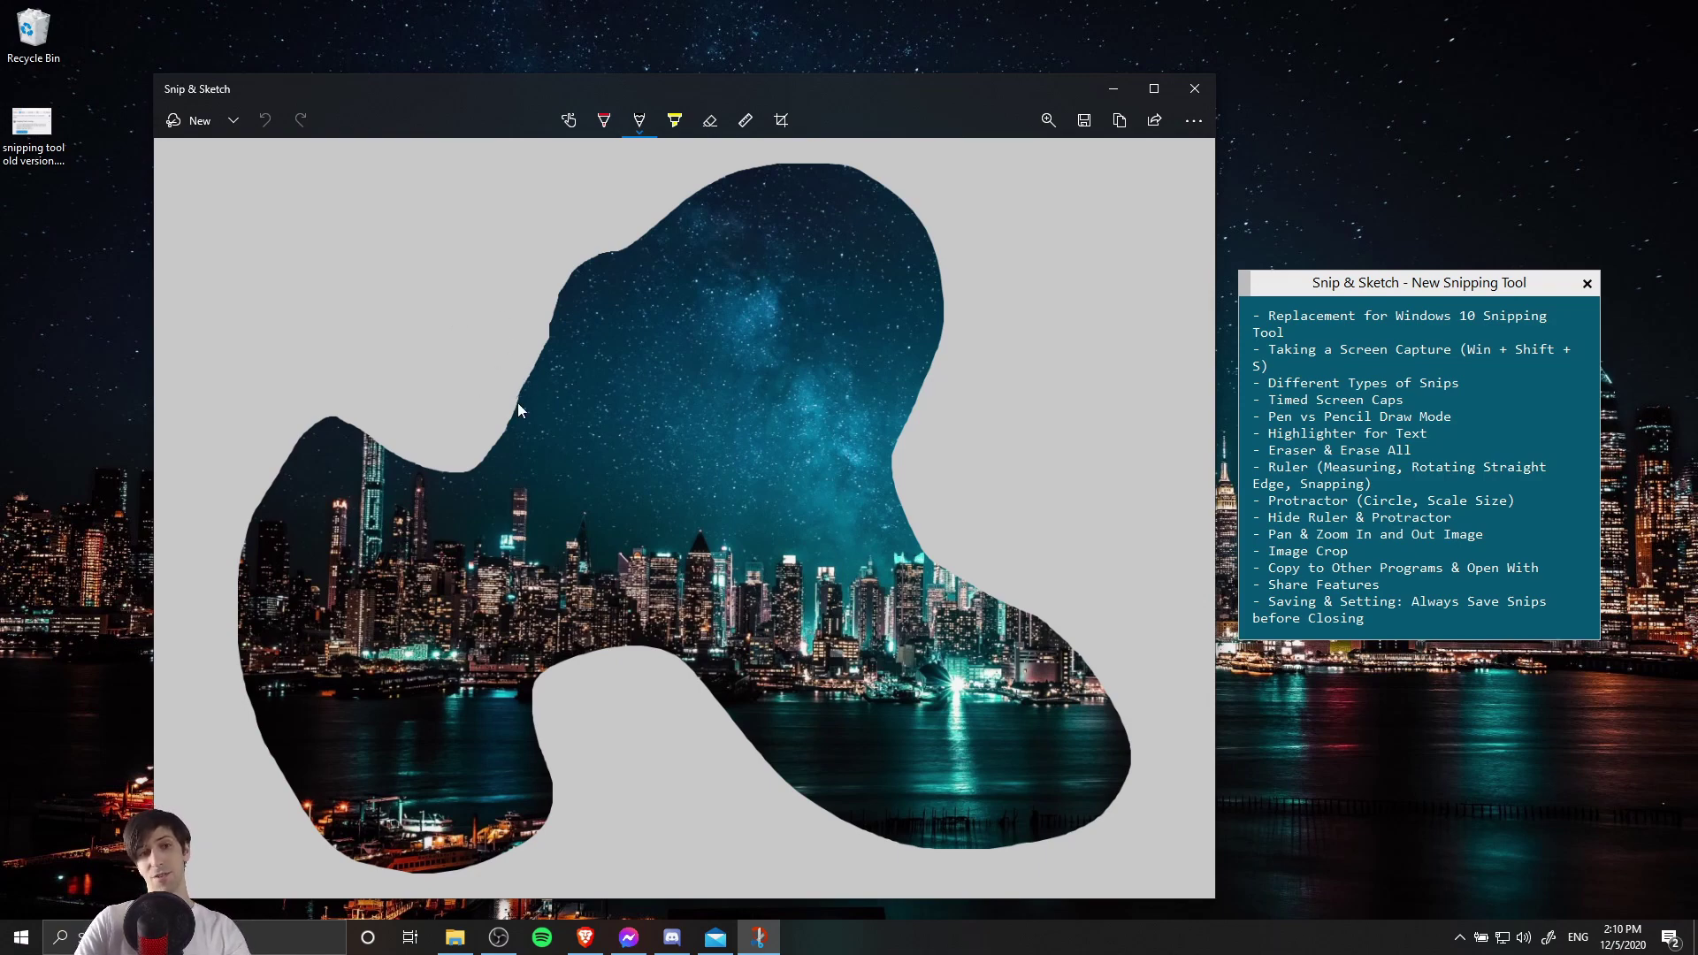
key(ctrl+n)
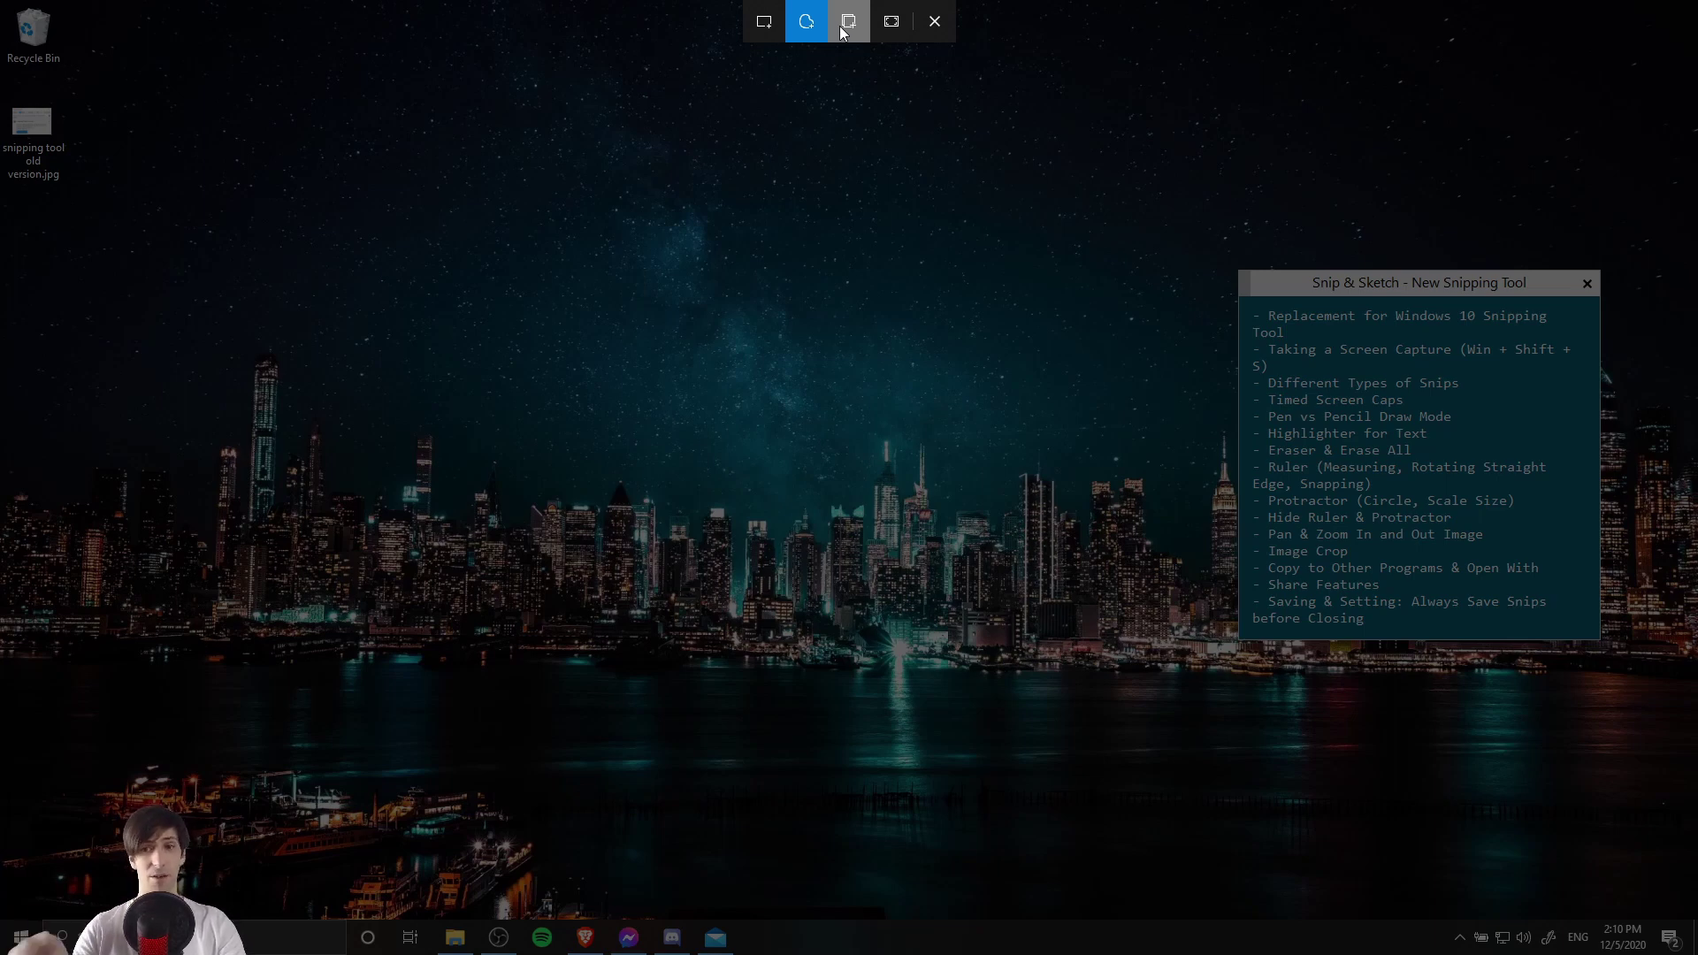
- Capture the notes window as a Window snip and open it
click(841, 25)
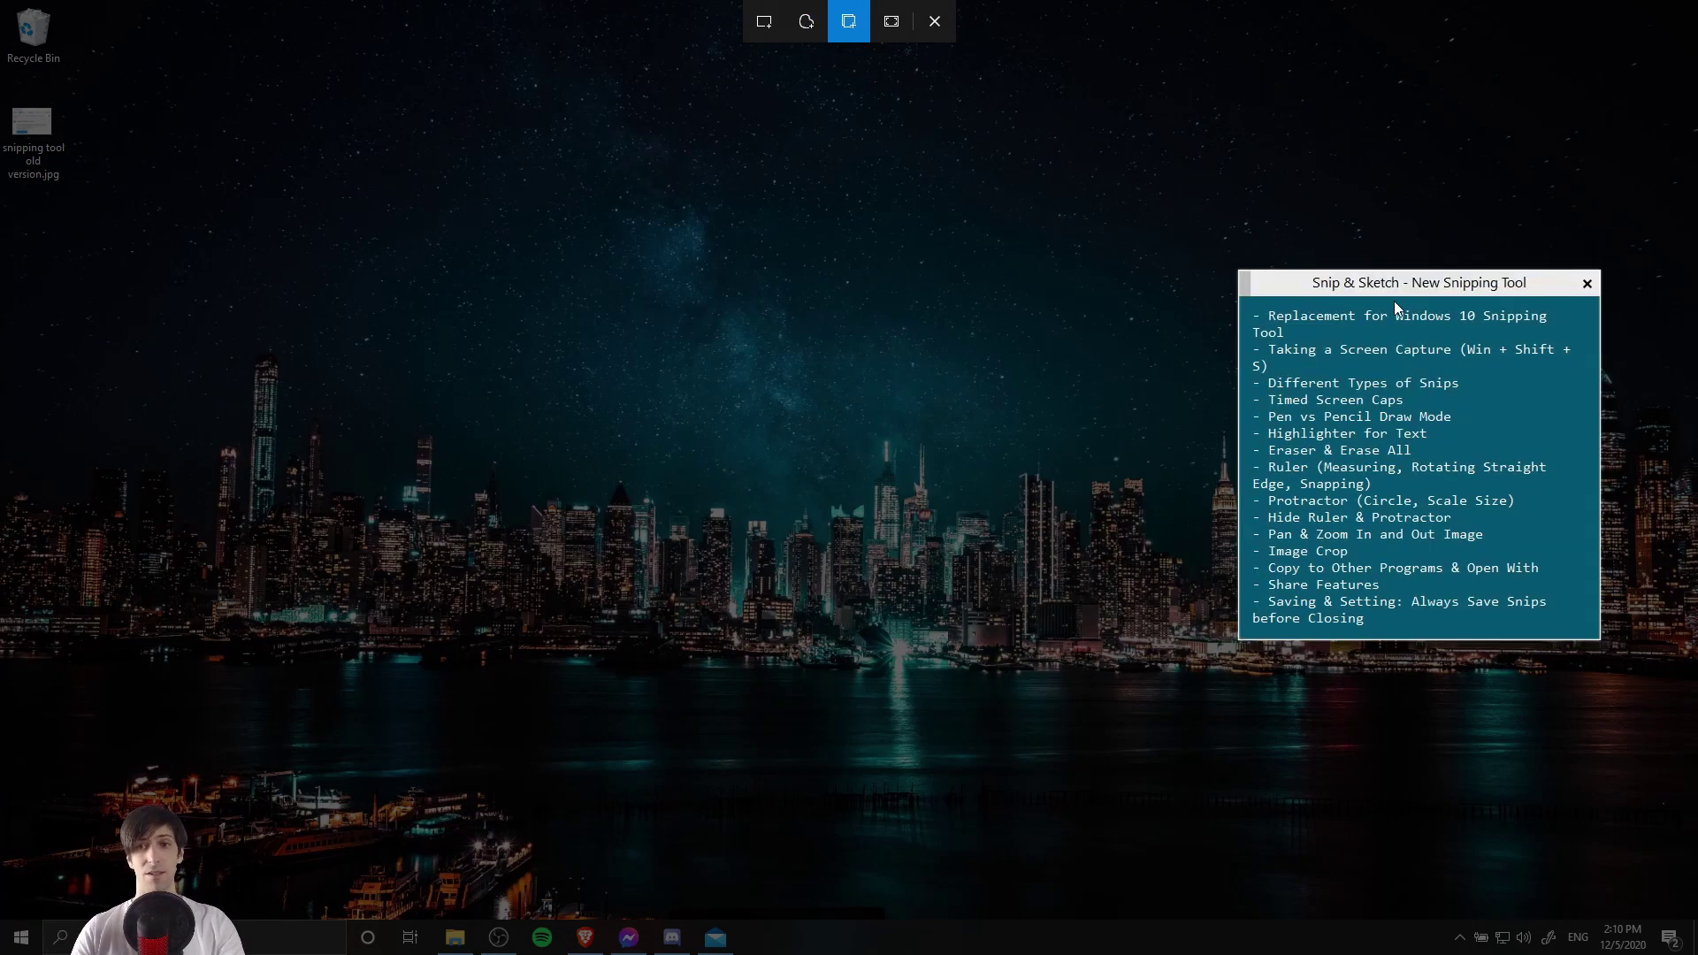
click(1291, 285)
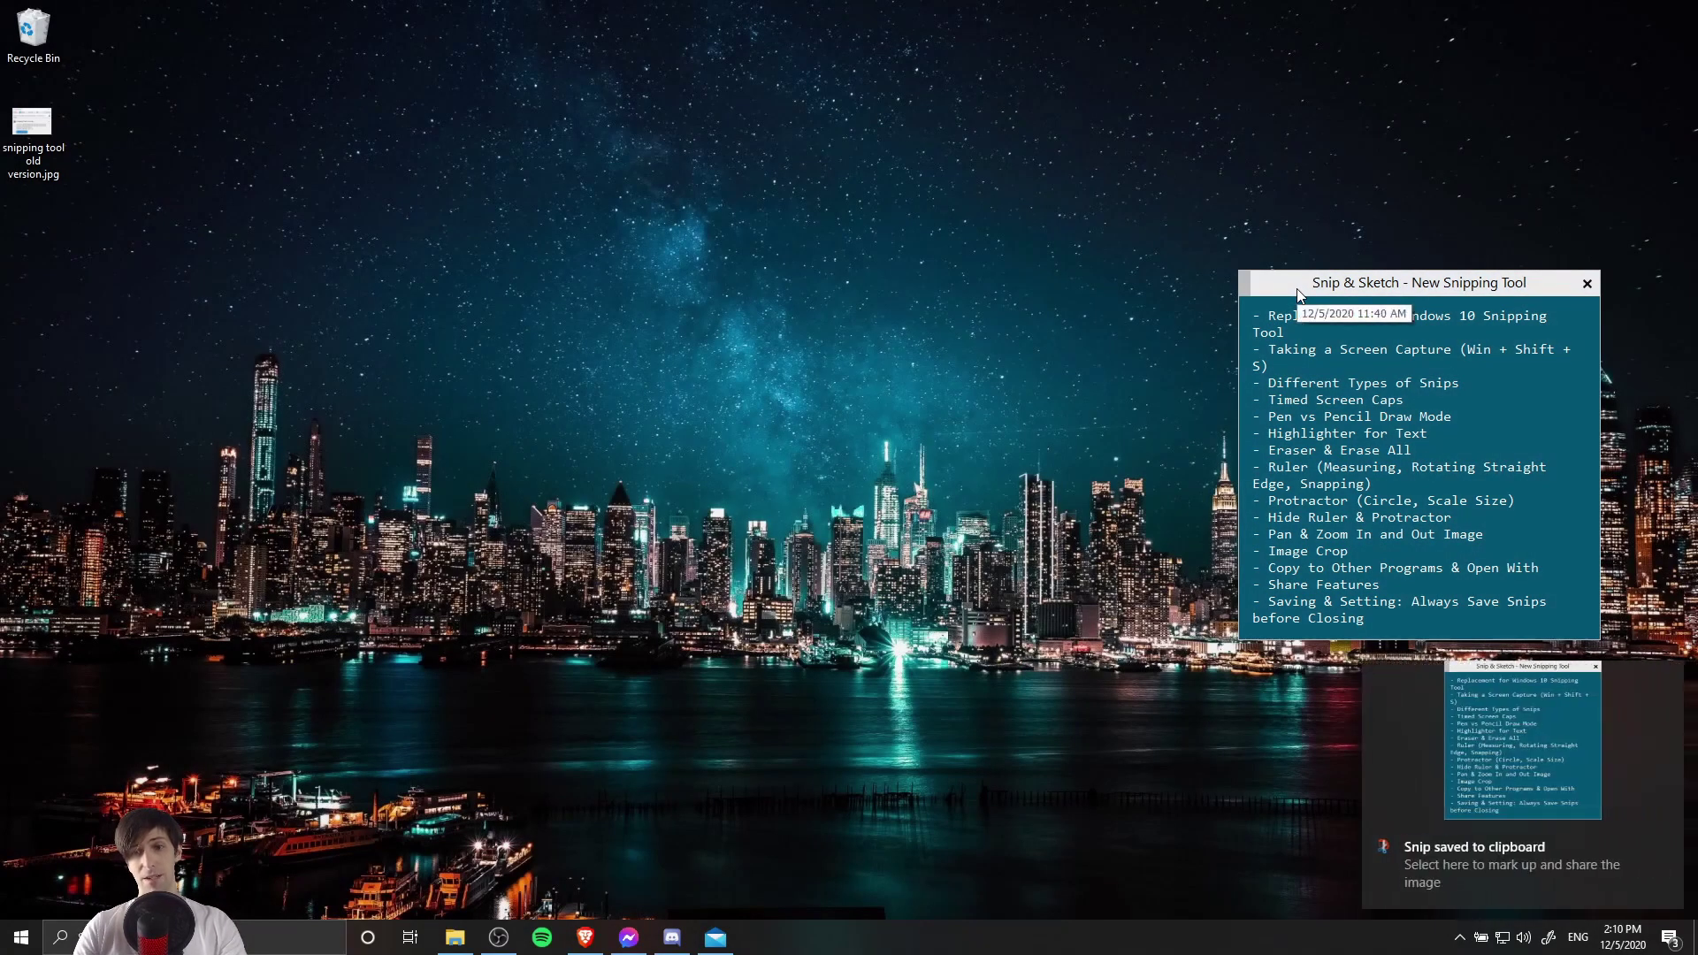
click(1610, 725)
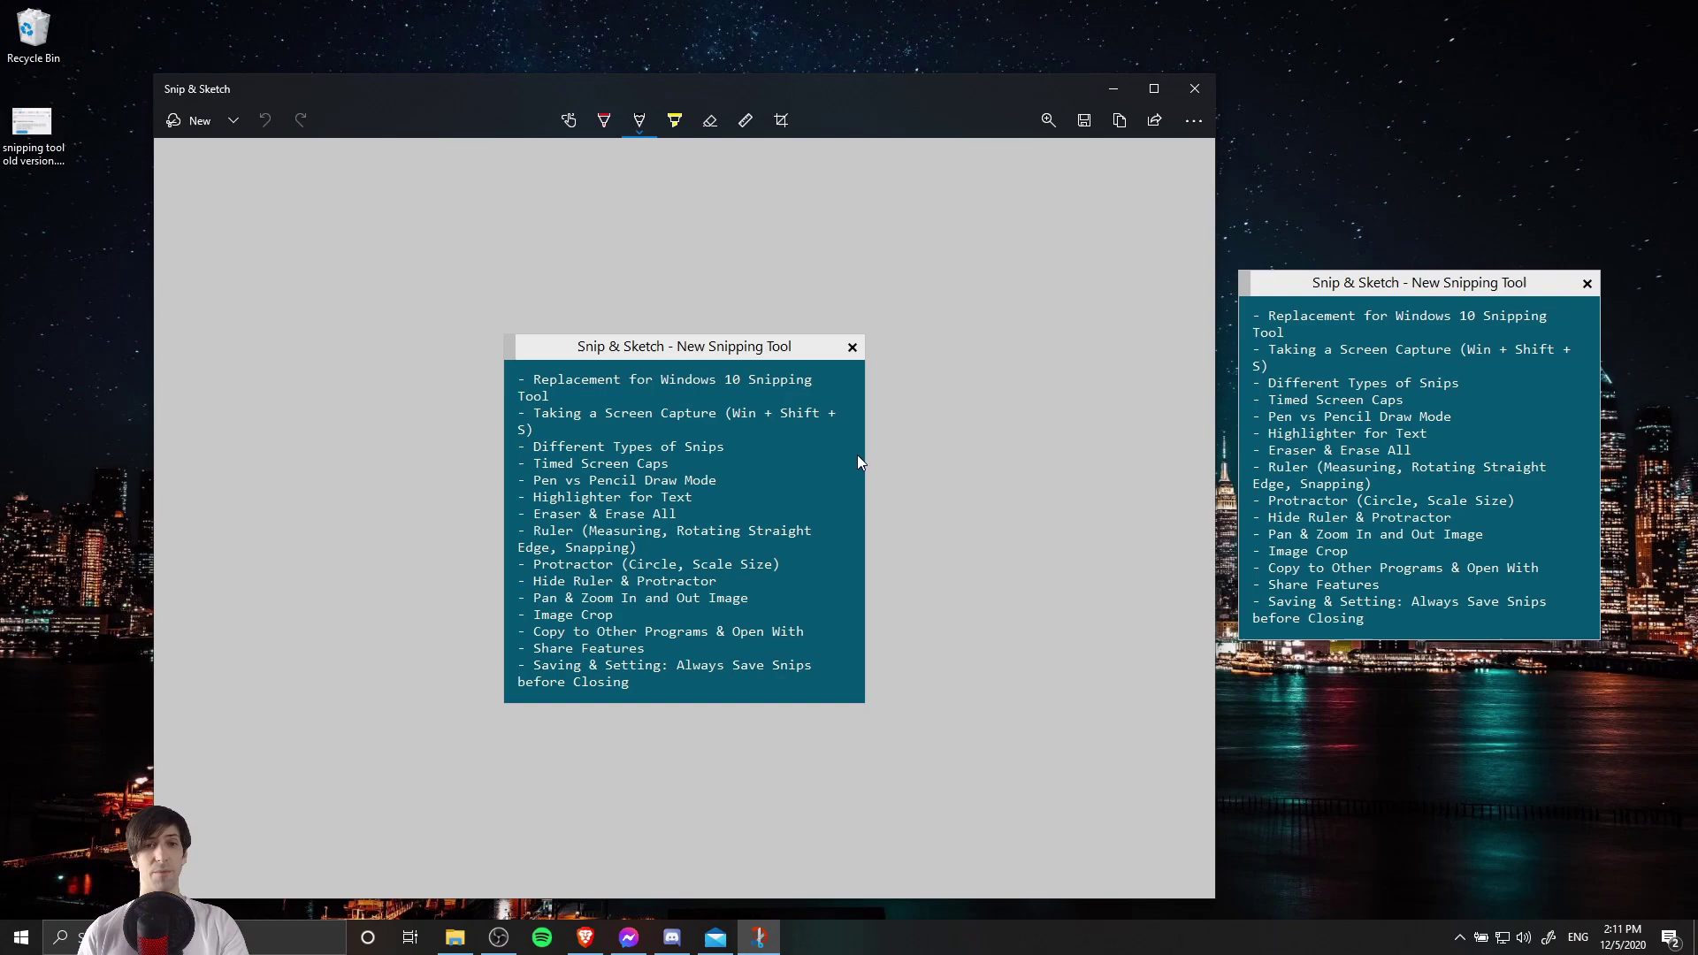
- Capture a Fullscreen snip of the whole desktop and bring it up in the editor
key(ctrl+n)
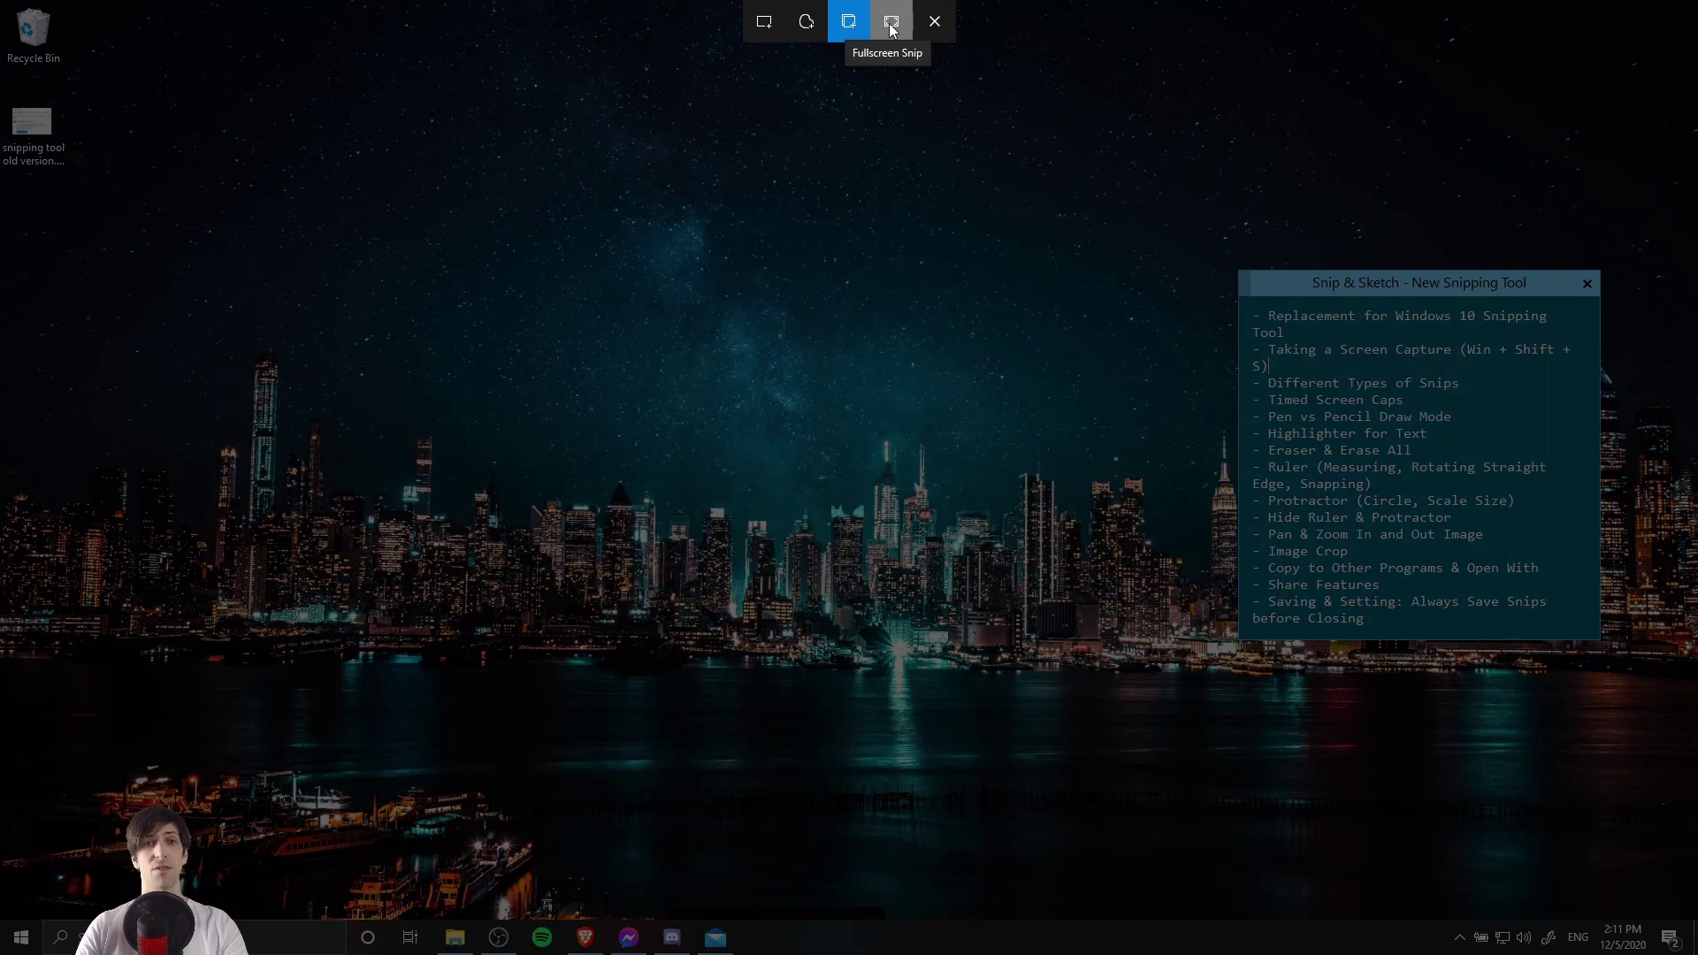
click(892, 23)
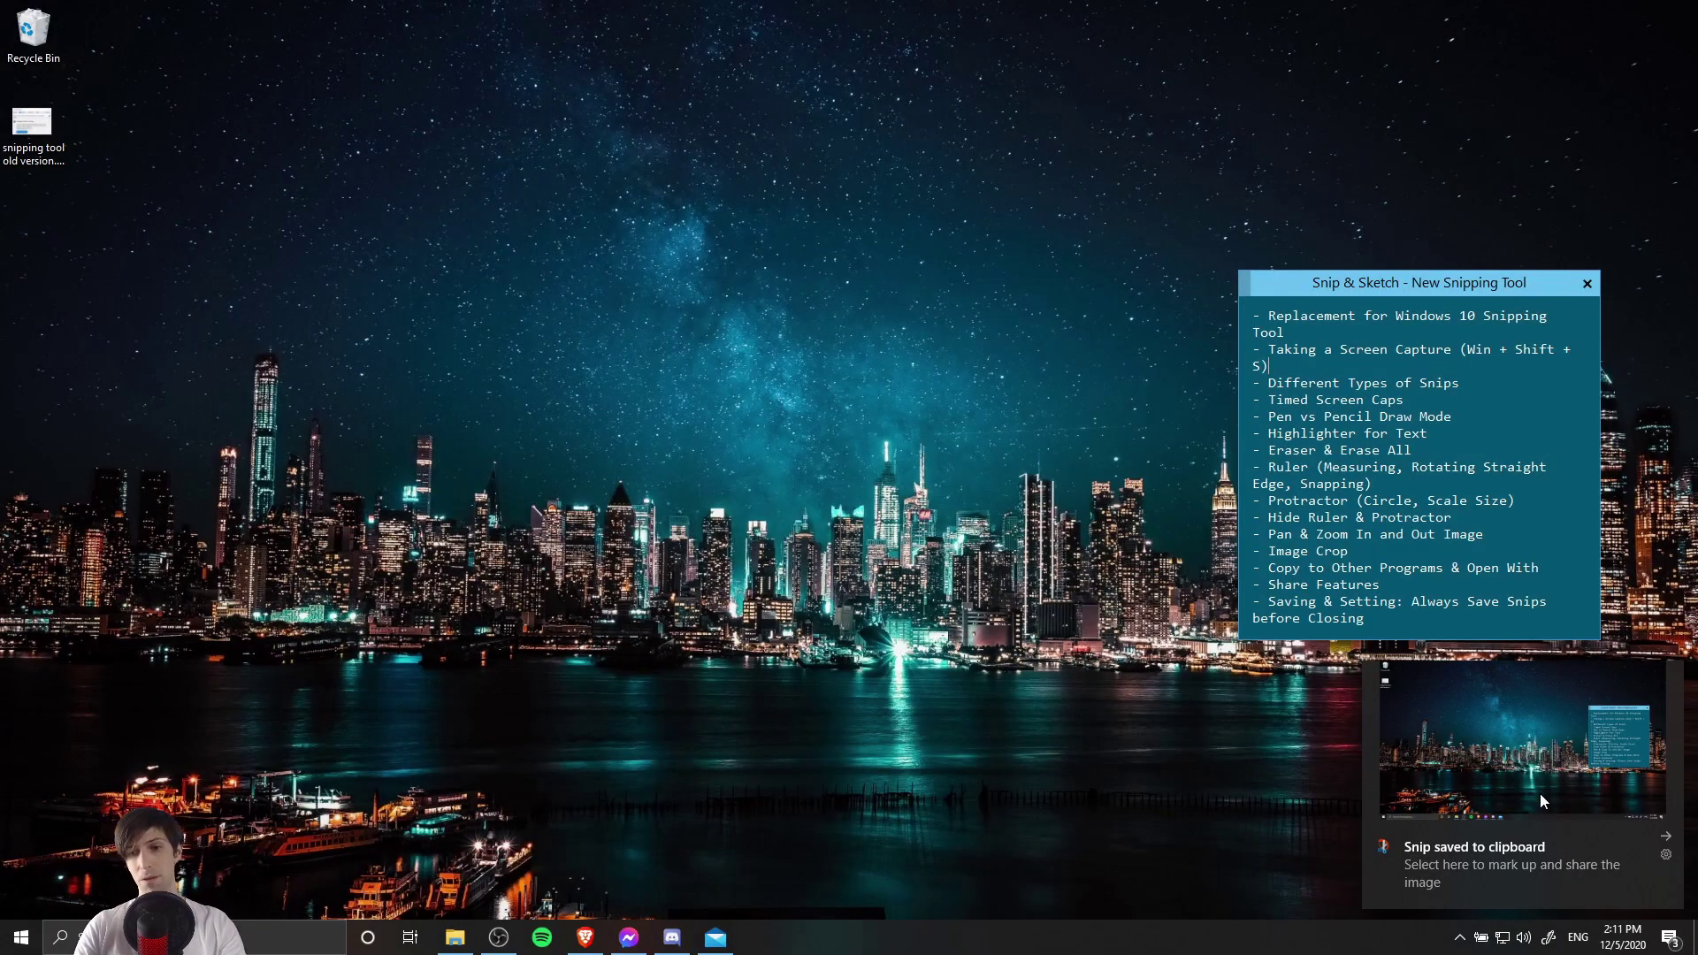
click(1541, 793)
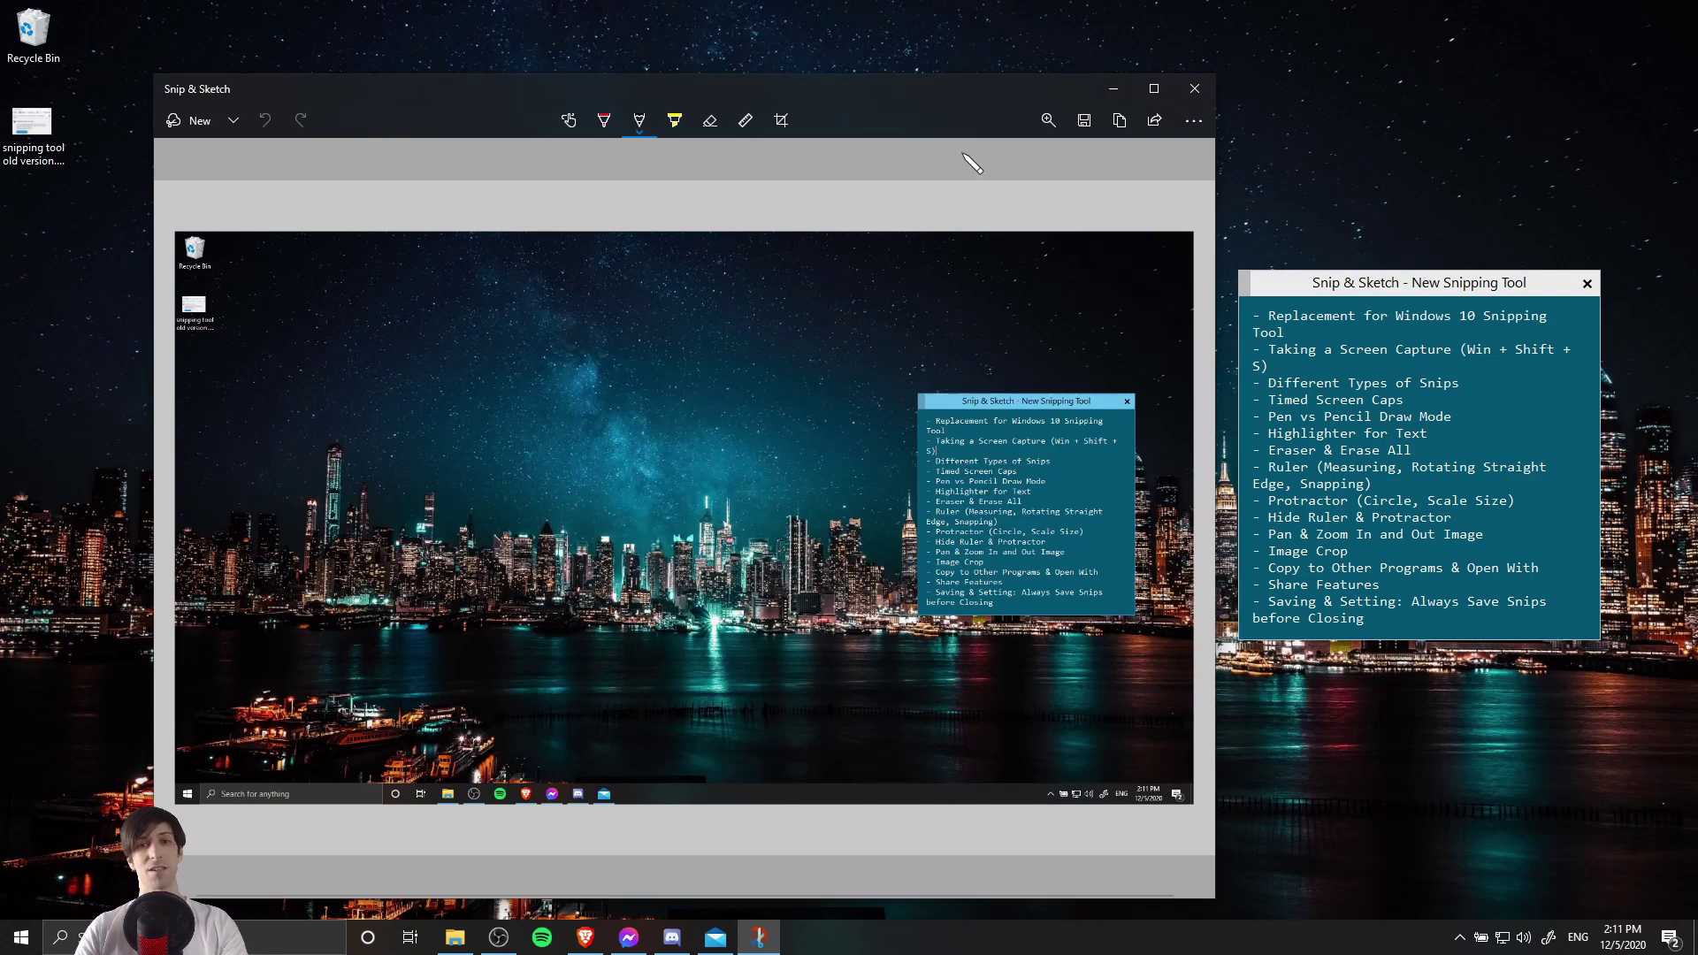
click(1114, 88)
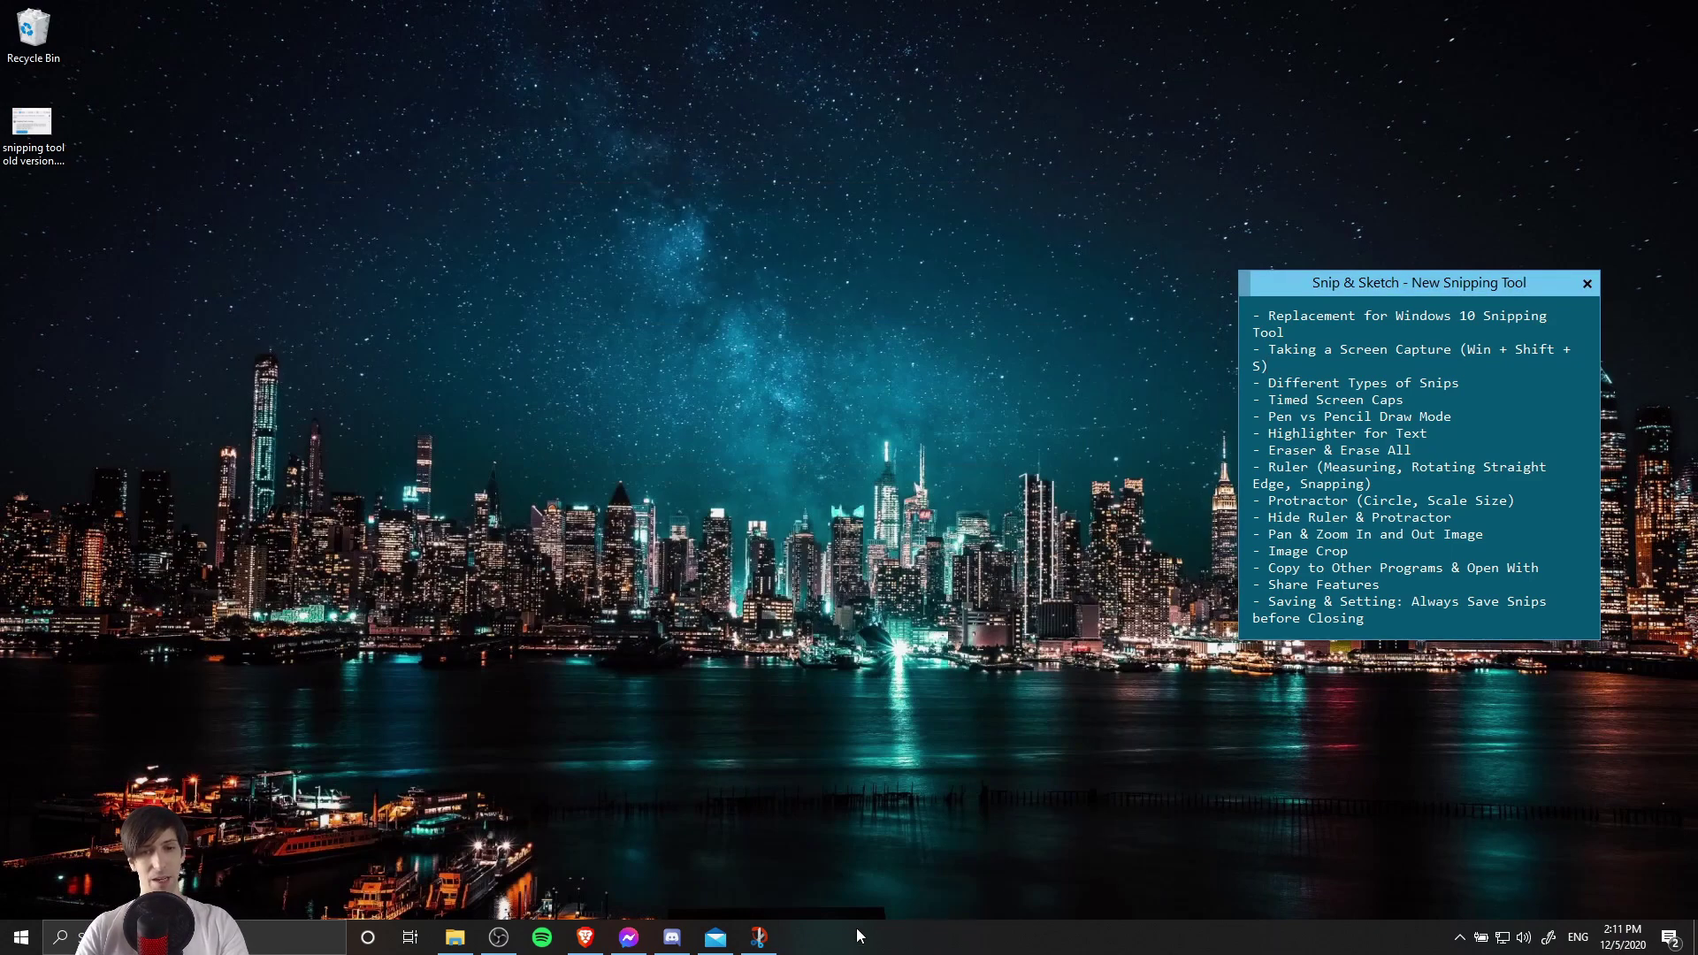
click(758, 937)
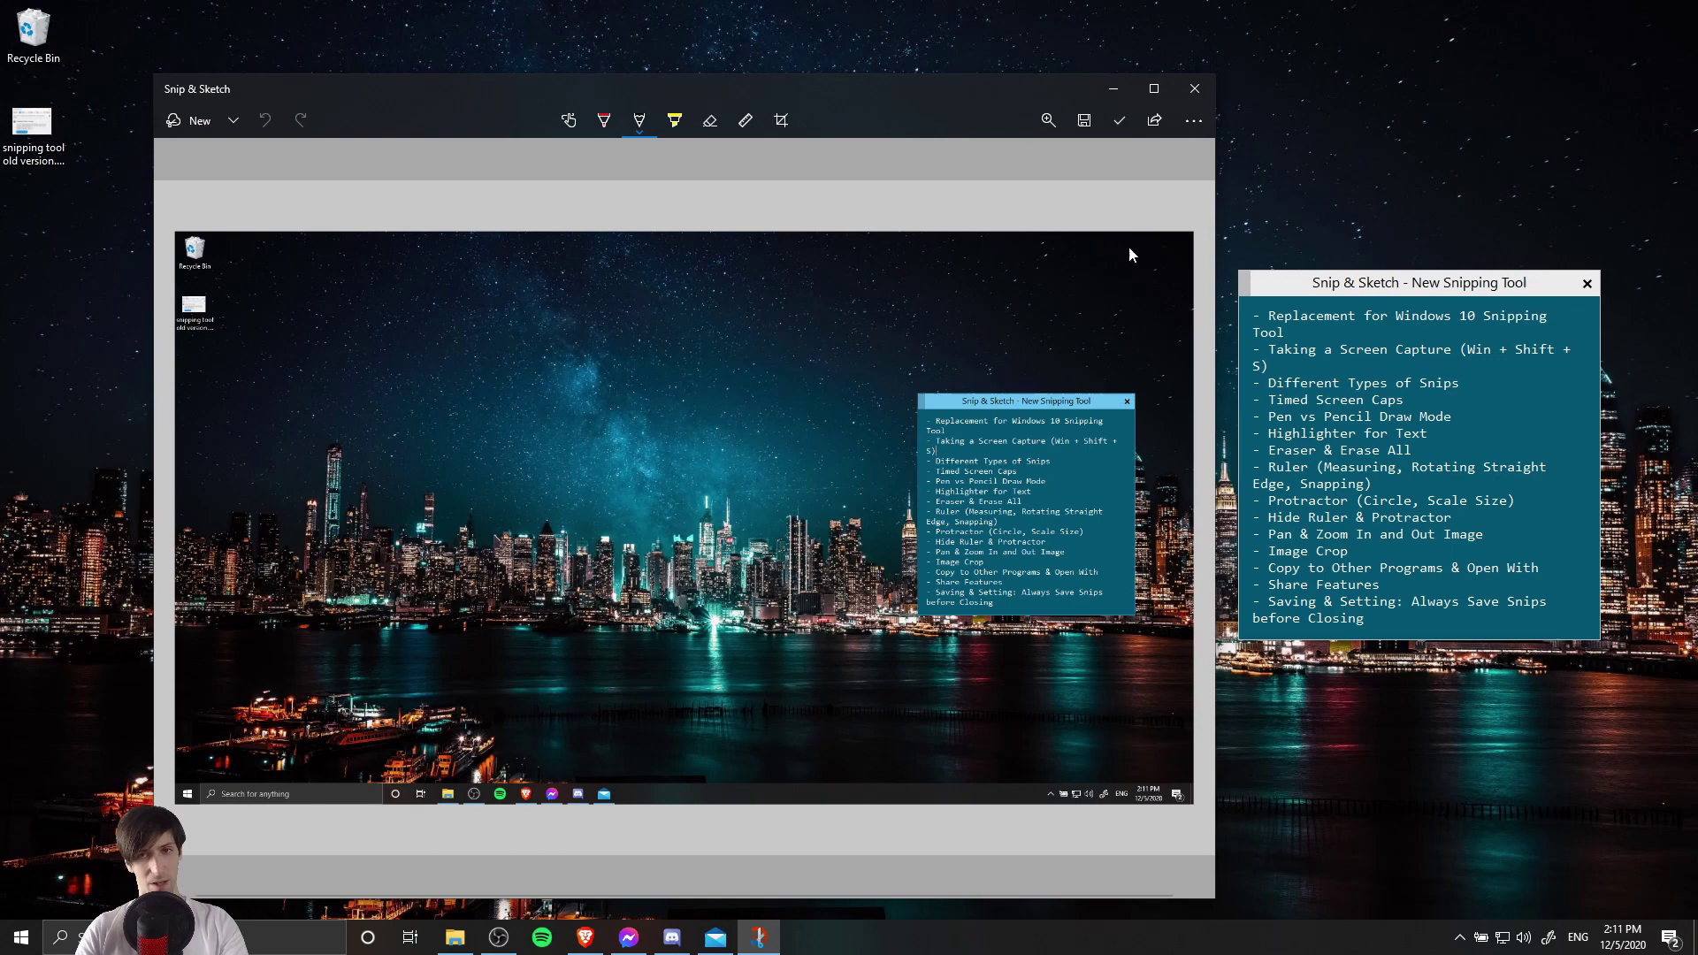
drag(1159, 89, 1129, 91)
drag(1264, 399, 1430, 407)
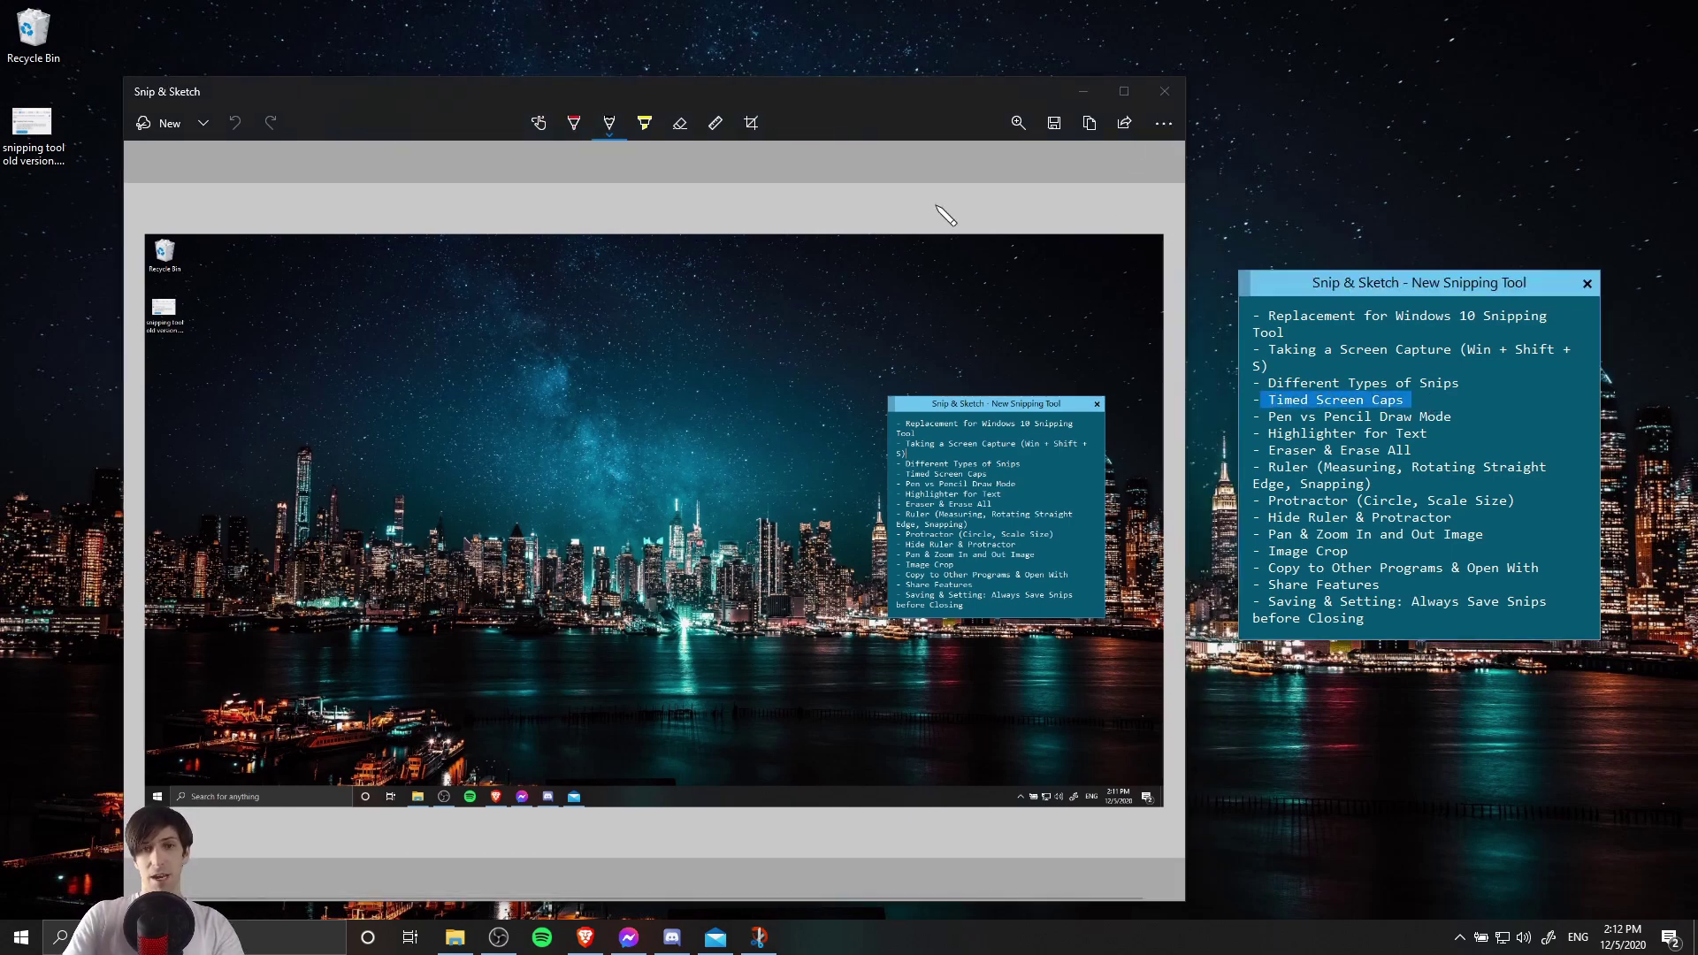
- Start a 10-second delayed snip and rearrange the OBS and notes windows
drag(851, 98, 860, 77)
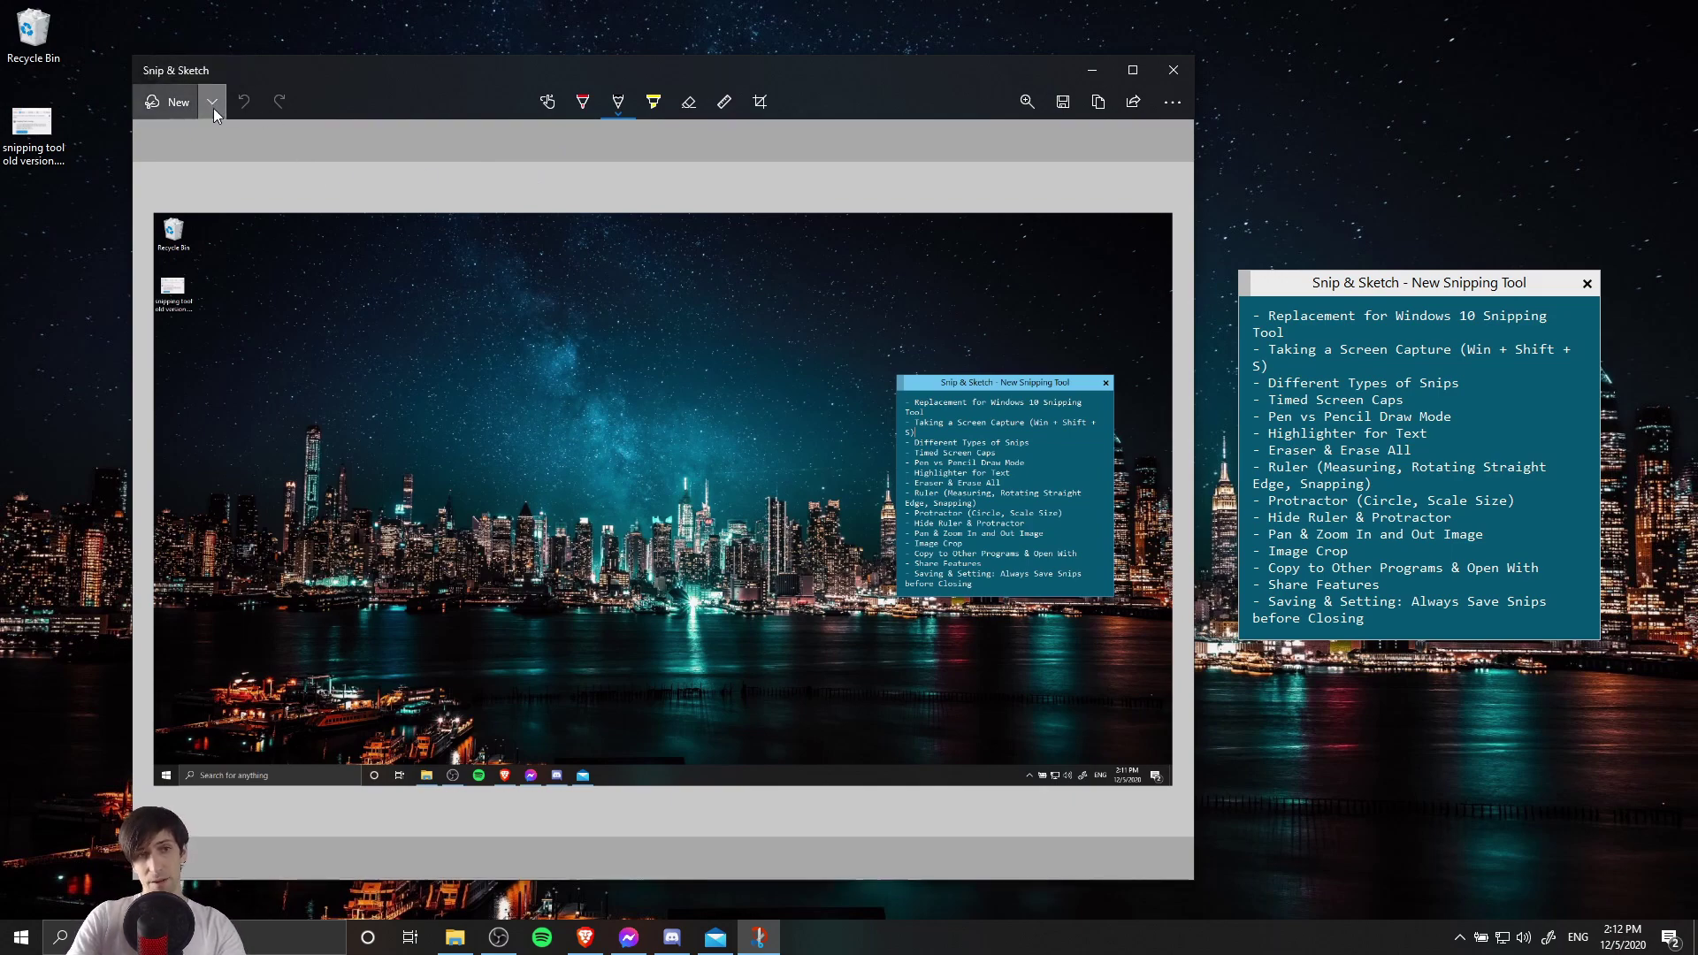
click(214, 107)
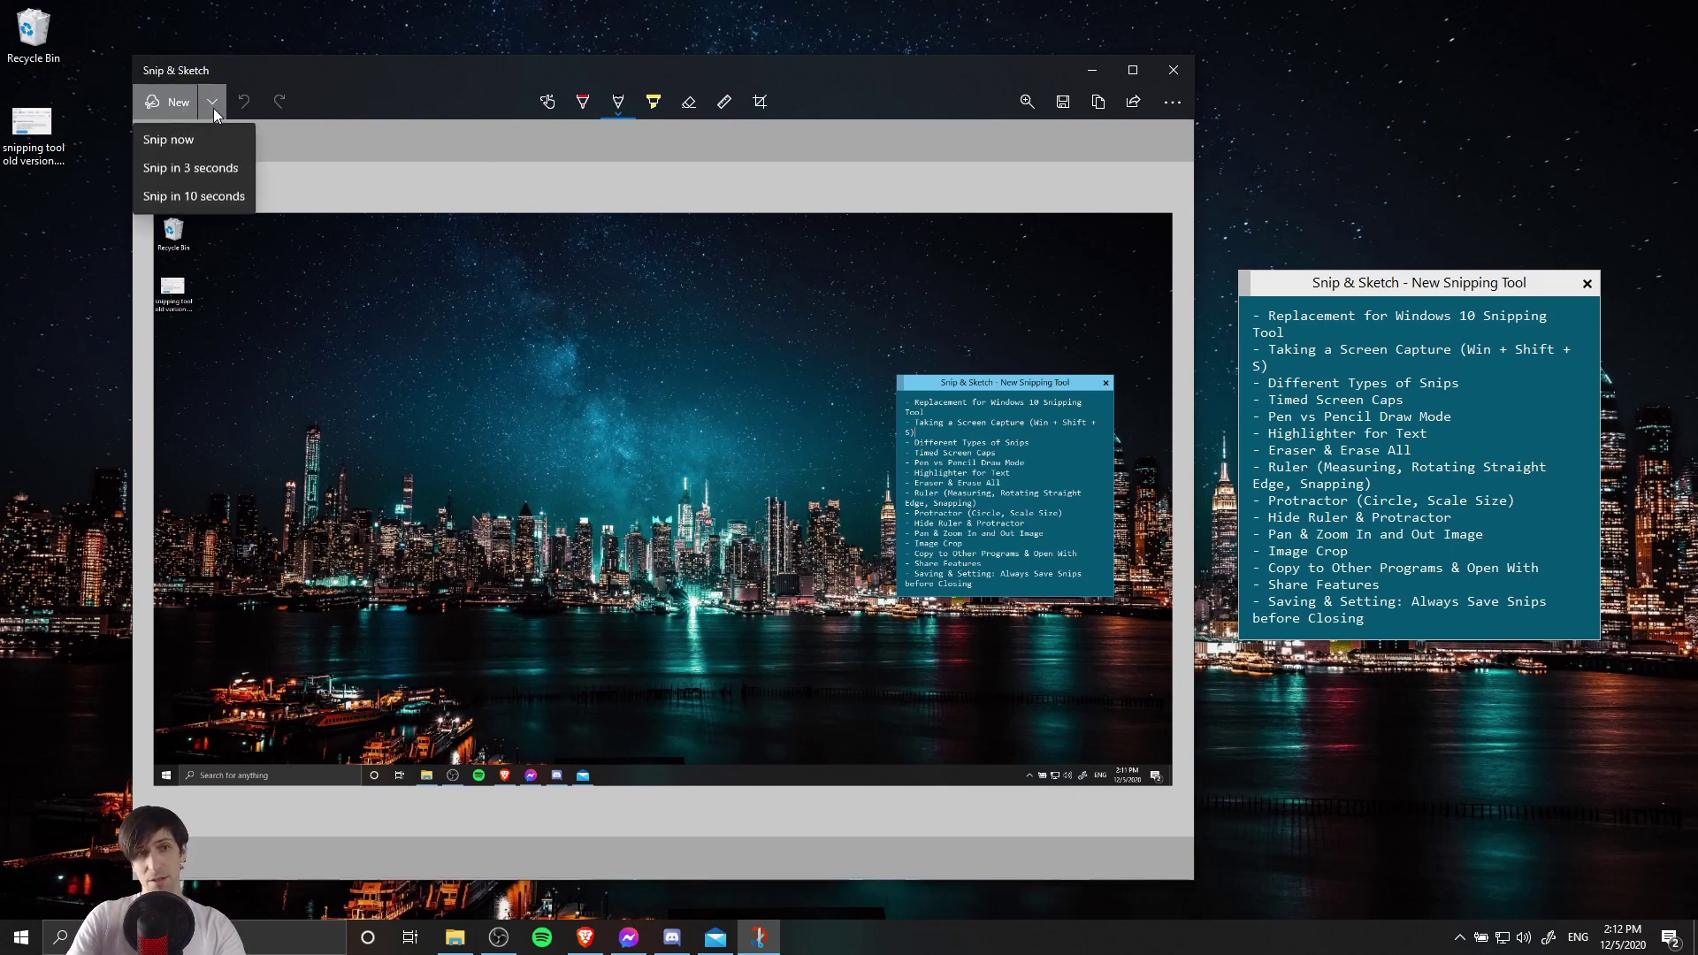
click(223, 198)
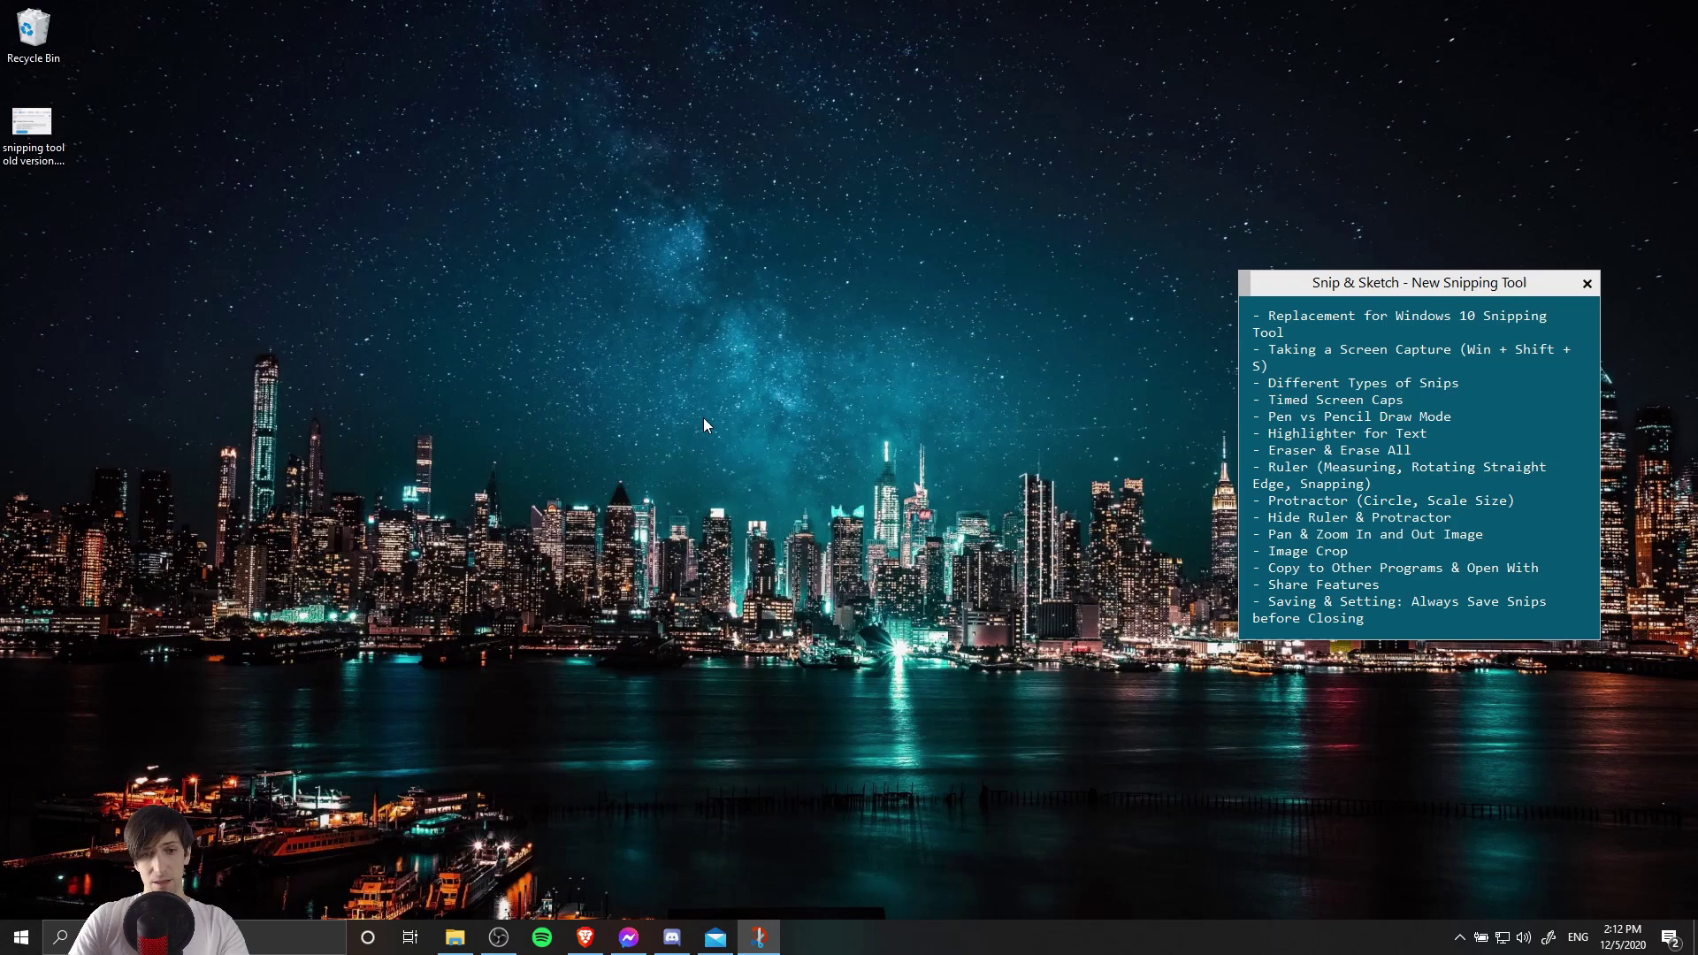
mouse_move(499, 936)
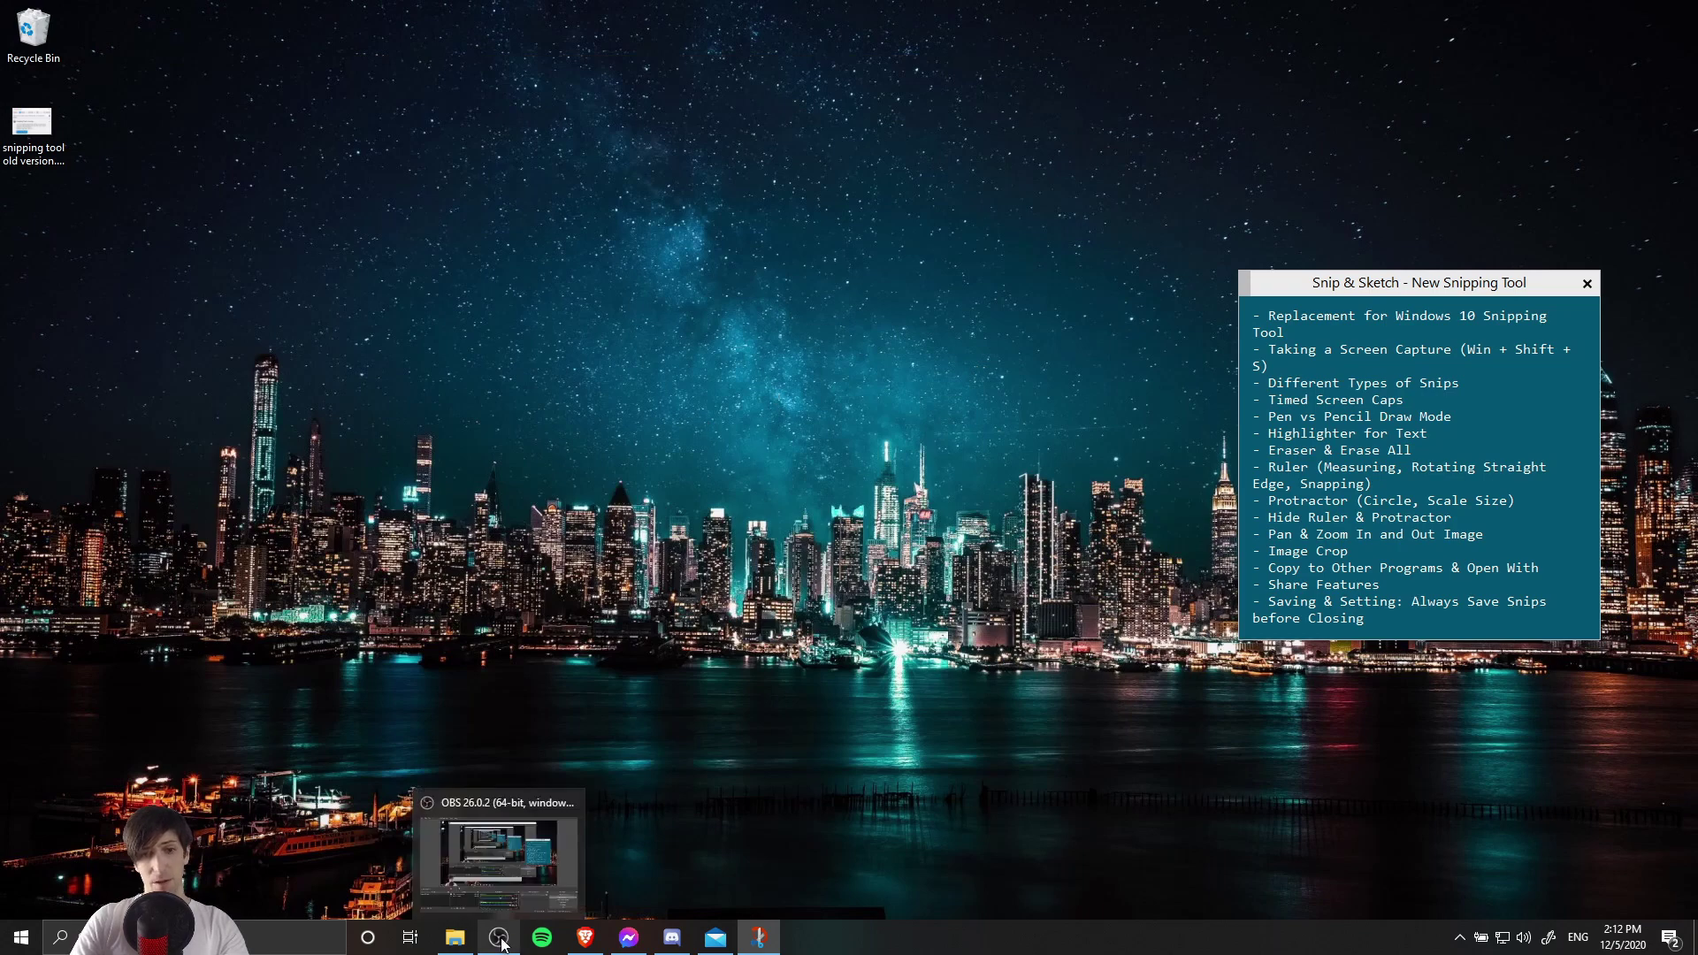
click(500, 845)
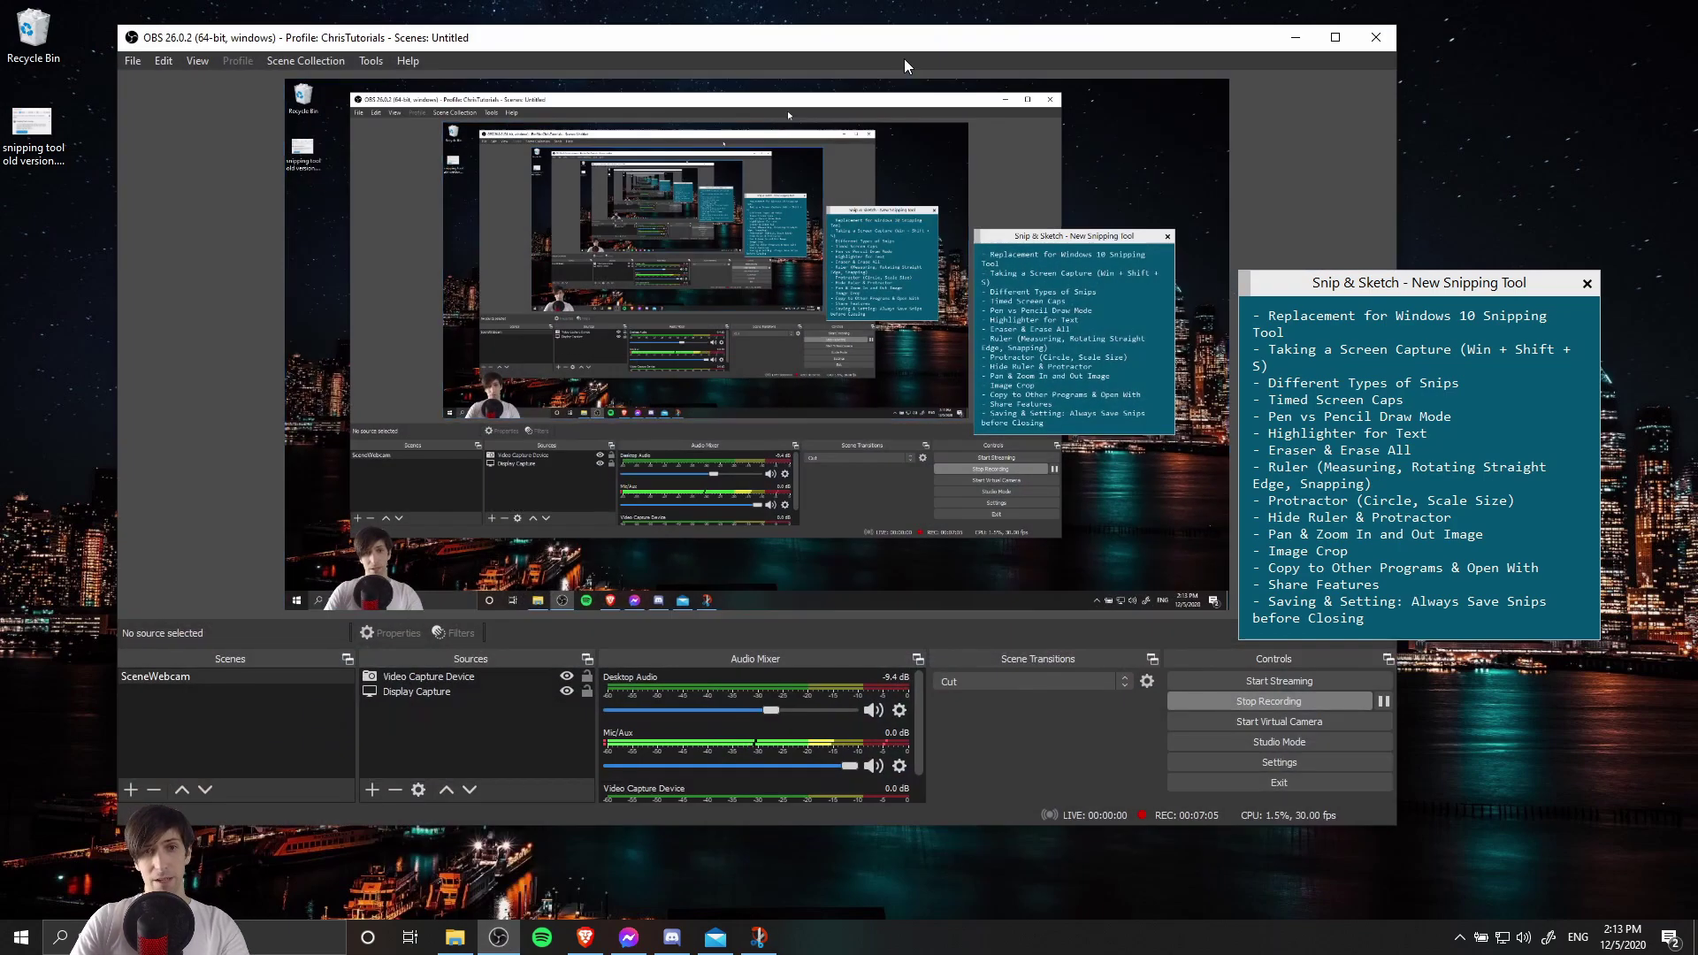
drag(904, 59, 911, 109)
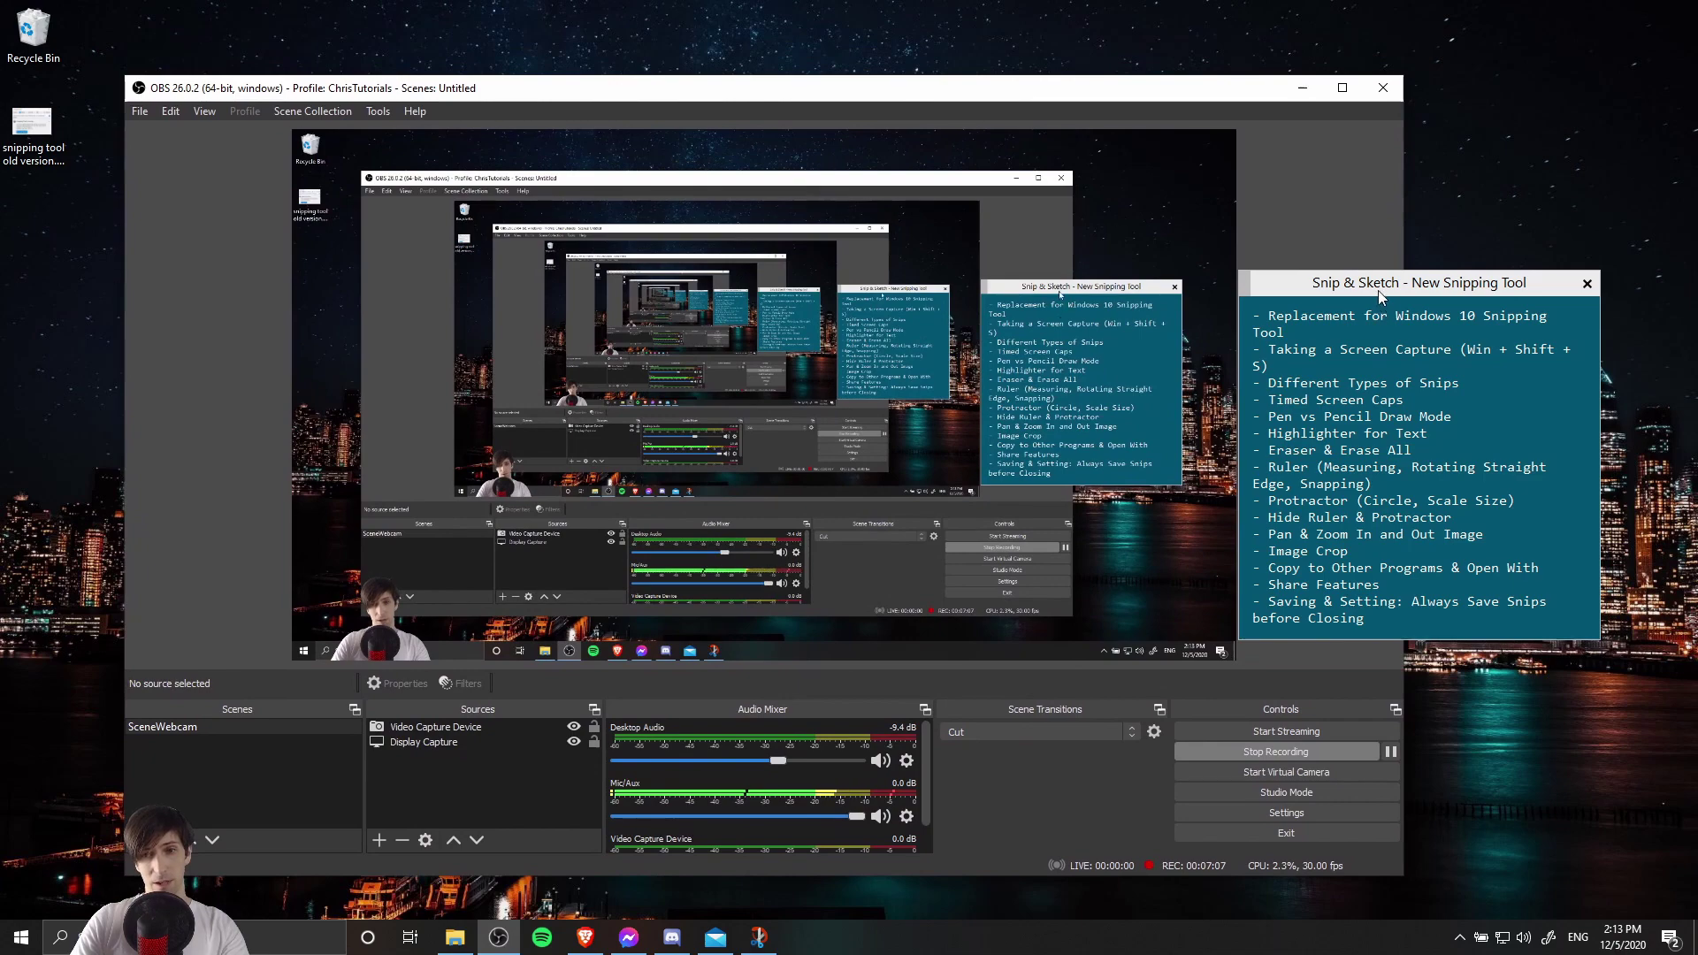
drag(1378, 290, 1425, 274)
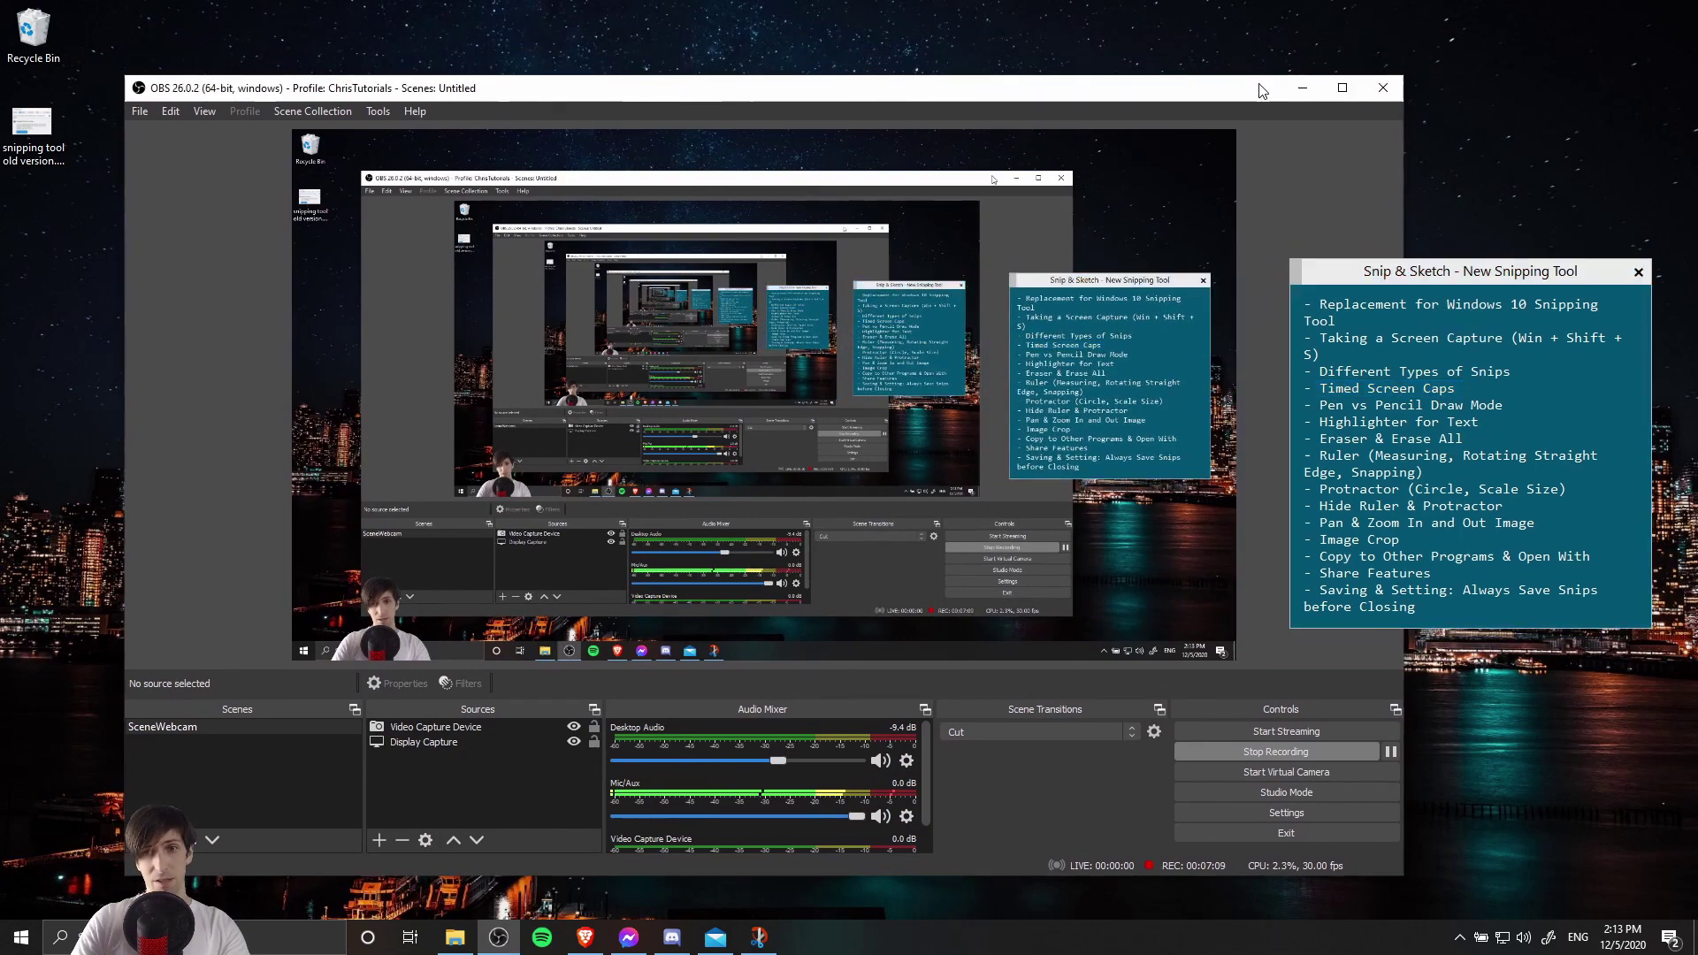
- Take a large rectangular snip covering the OBS window and open it in Snip & Sketch
key(super+shift+s)
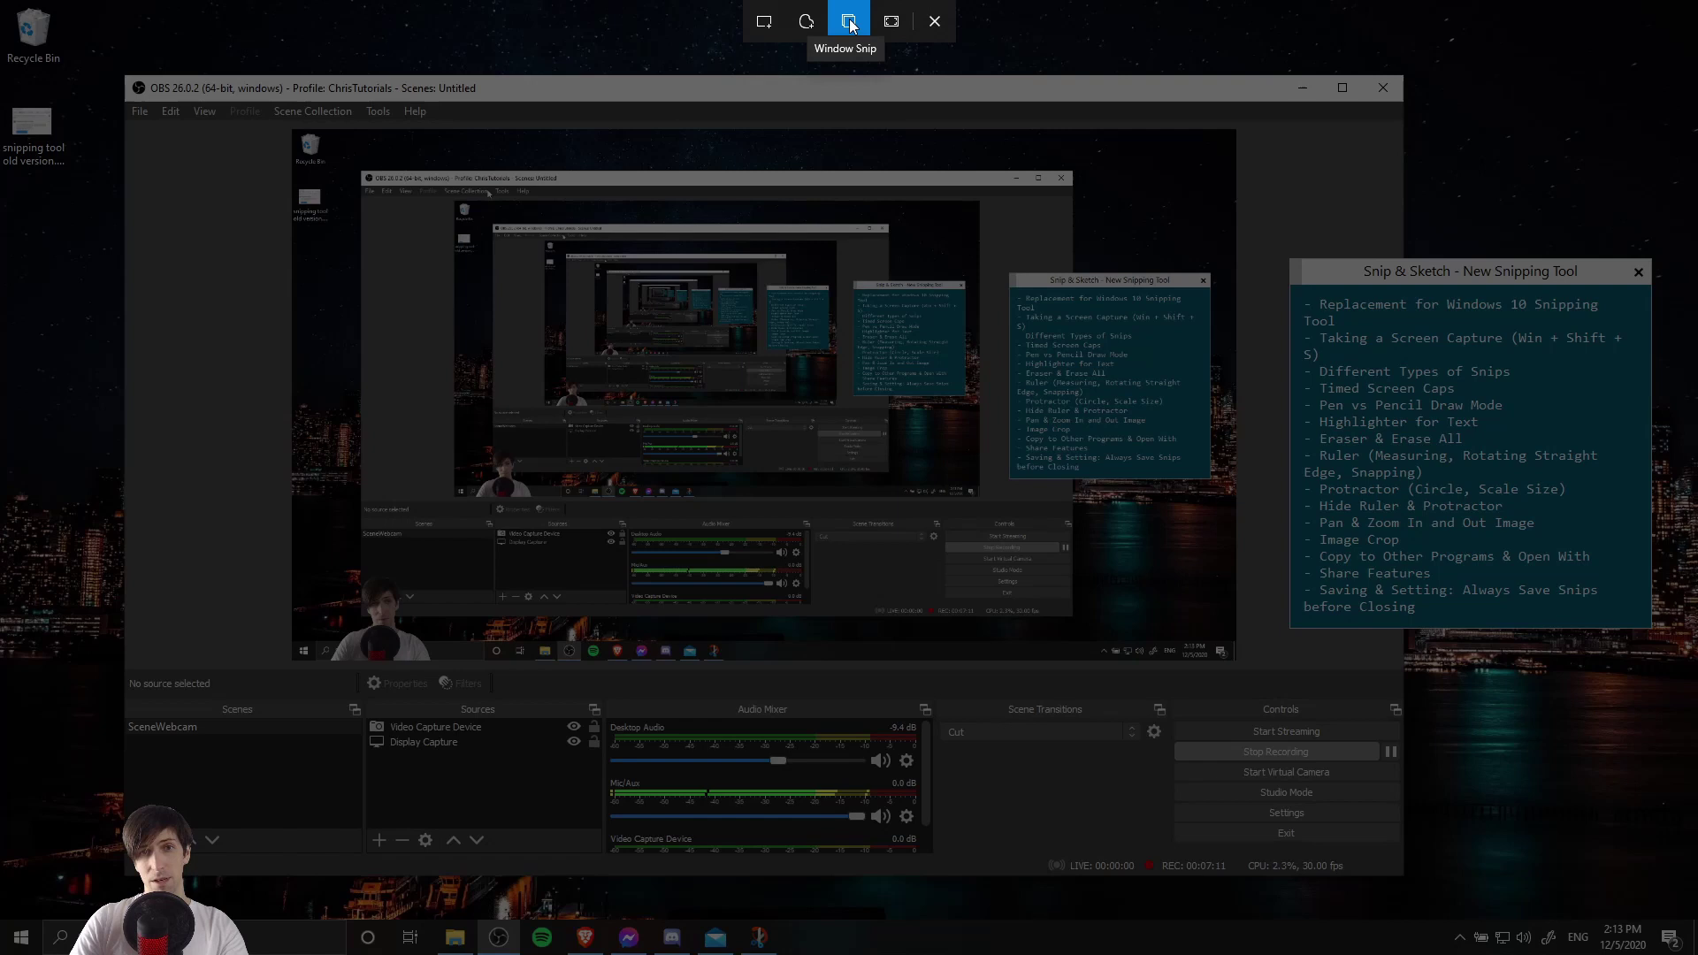
click(764, 21)
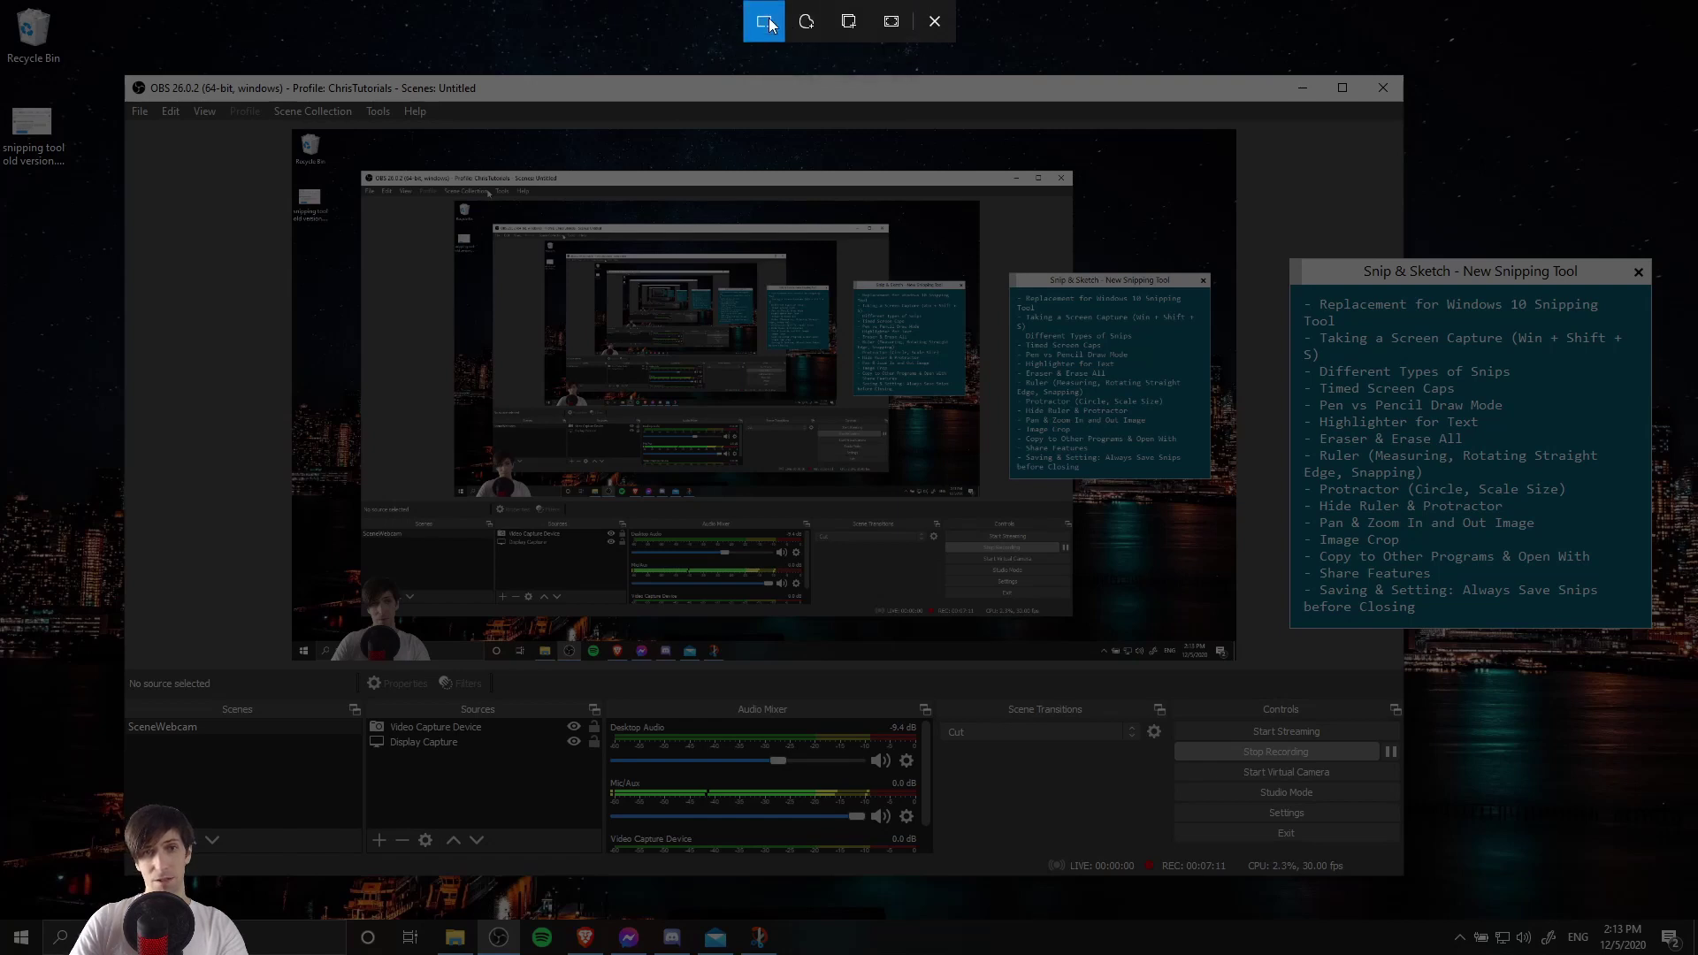
drag(118, 69, 1614, 896)
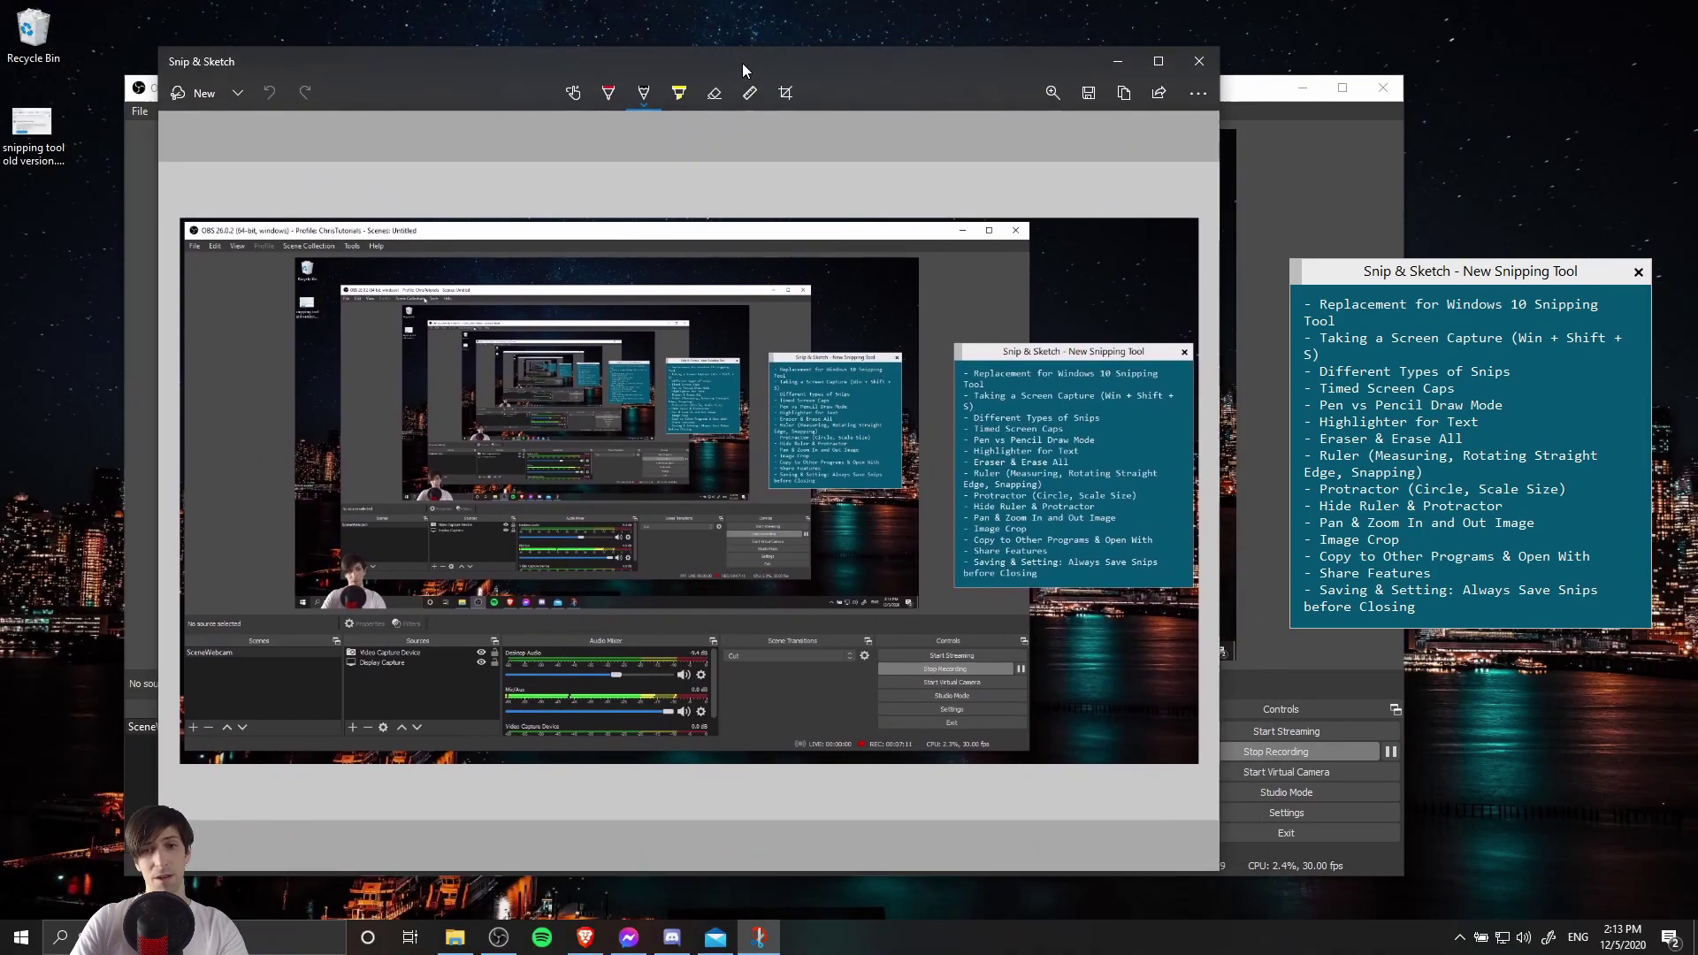
drag(743, 63, 747, 62)
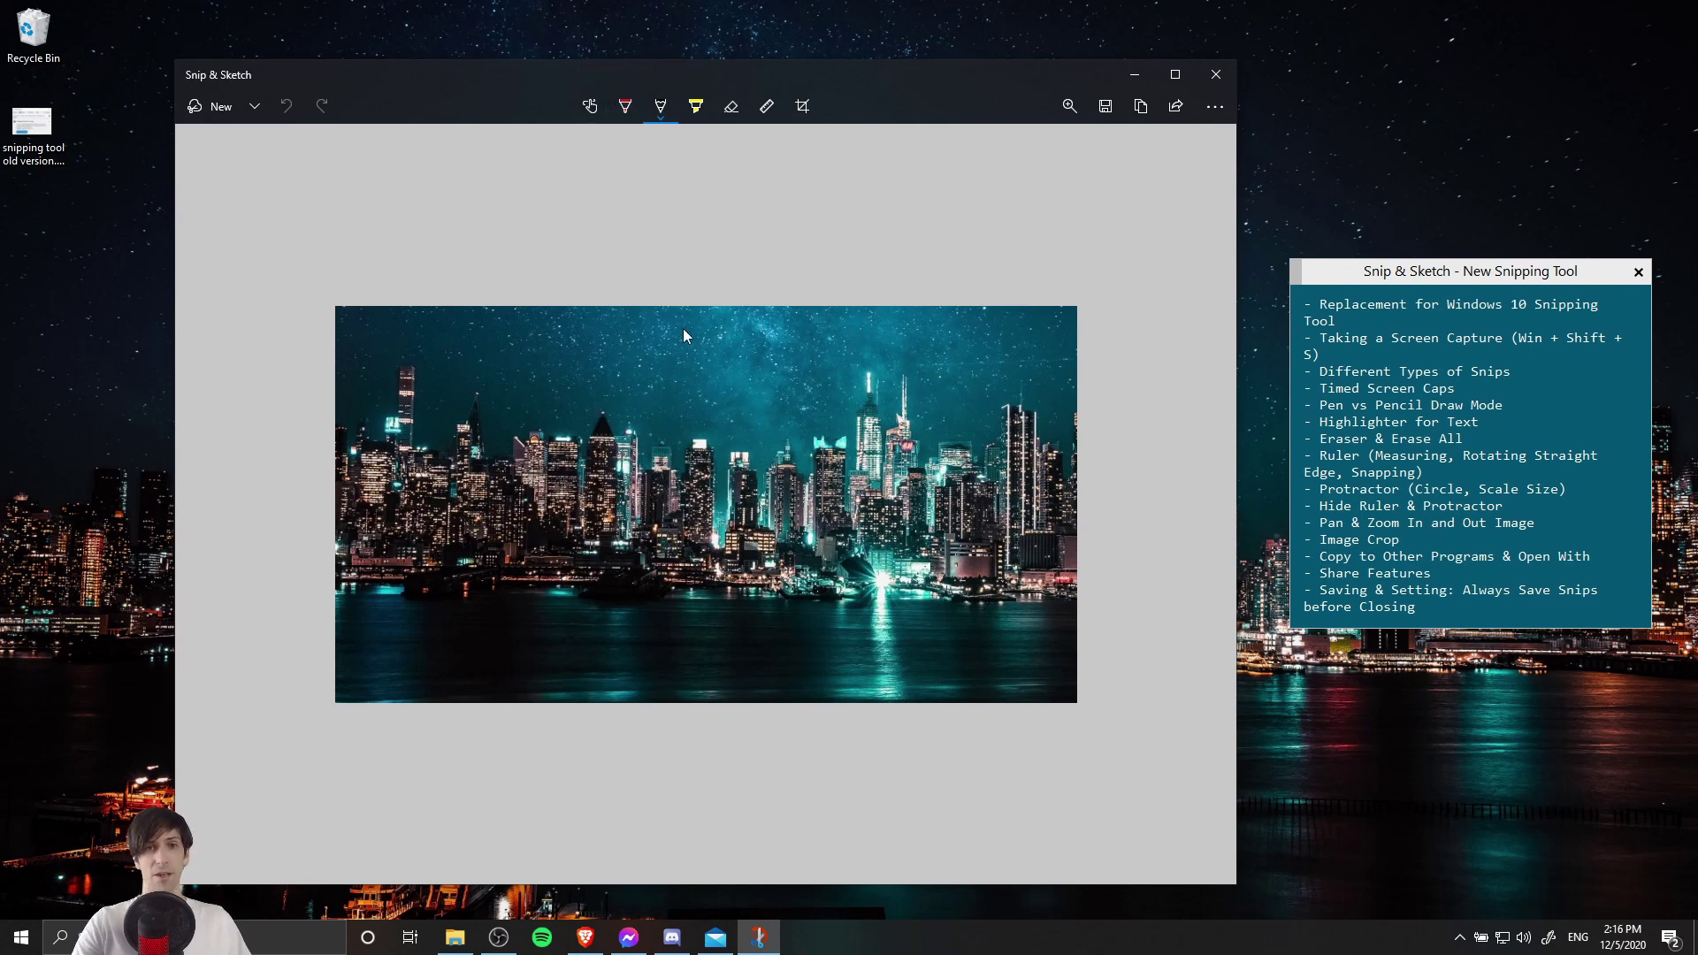
- Draw a size-21 dark blue-violet ballpoint pen wavy line across the skyline
click(626, 108)
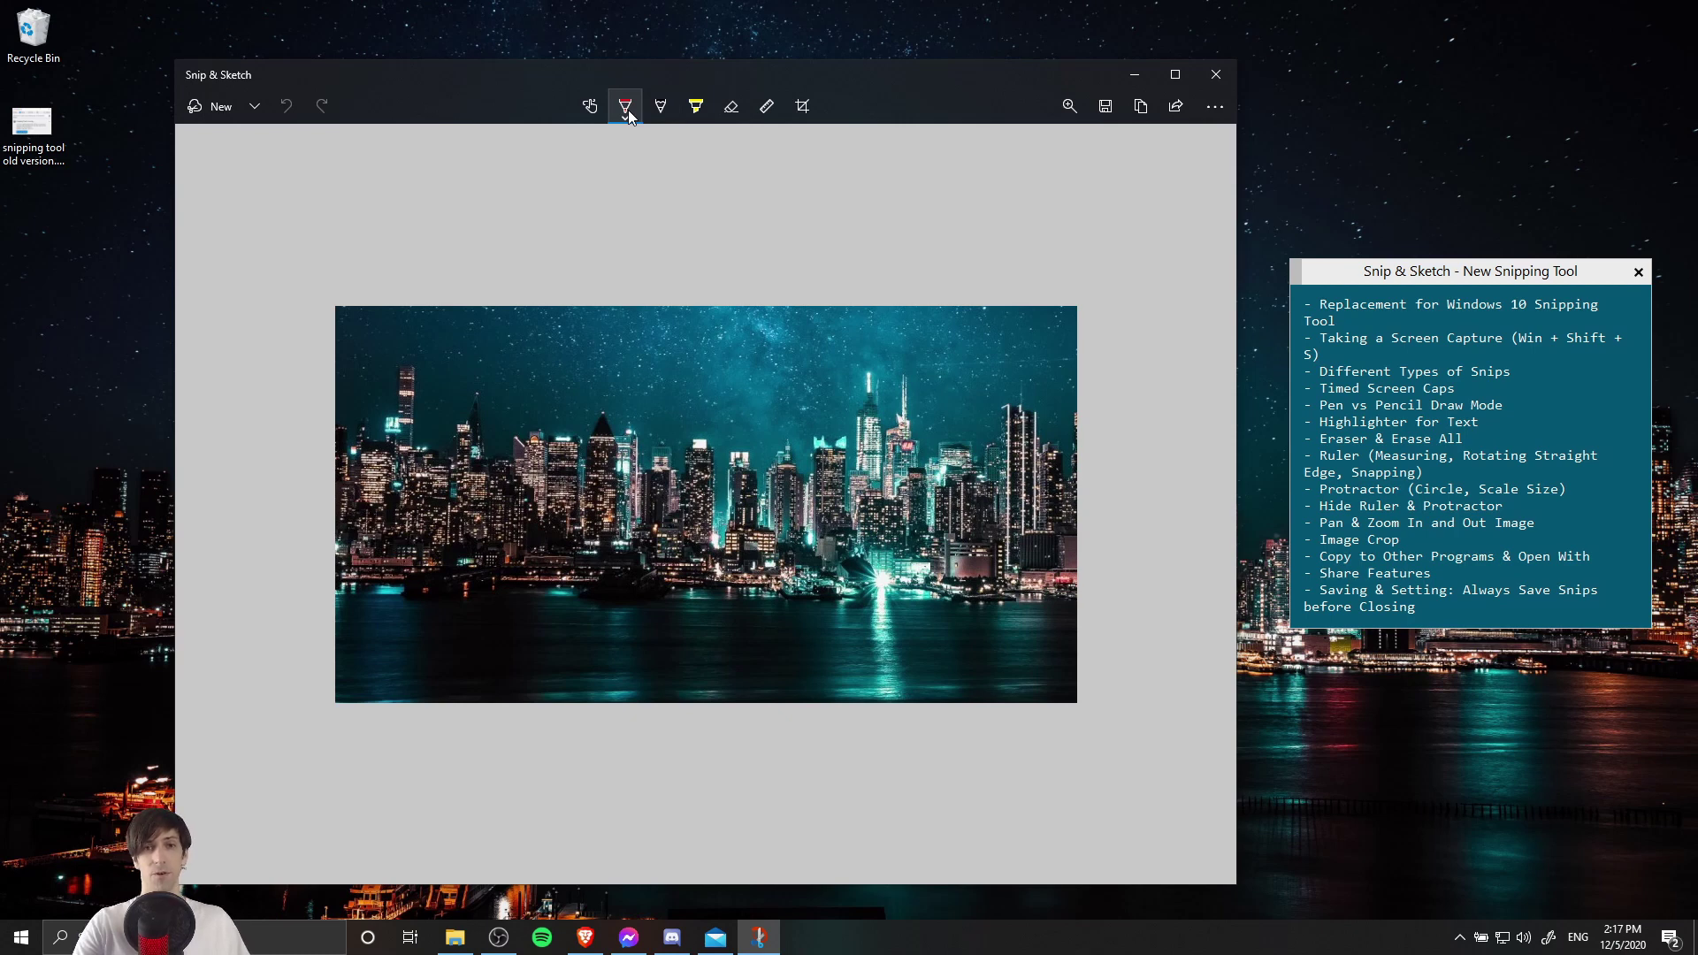
click(628, 115)
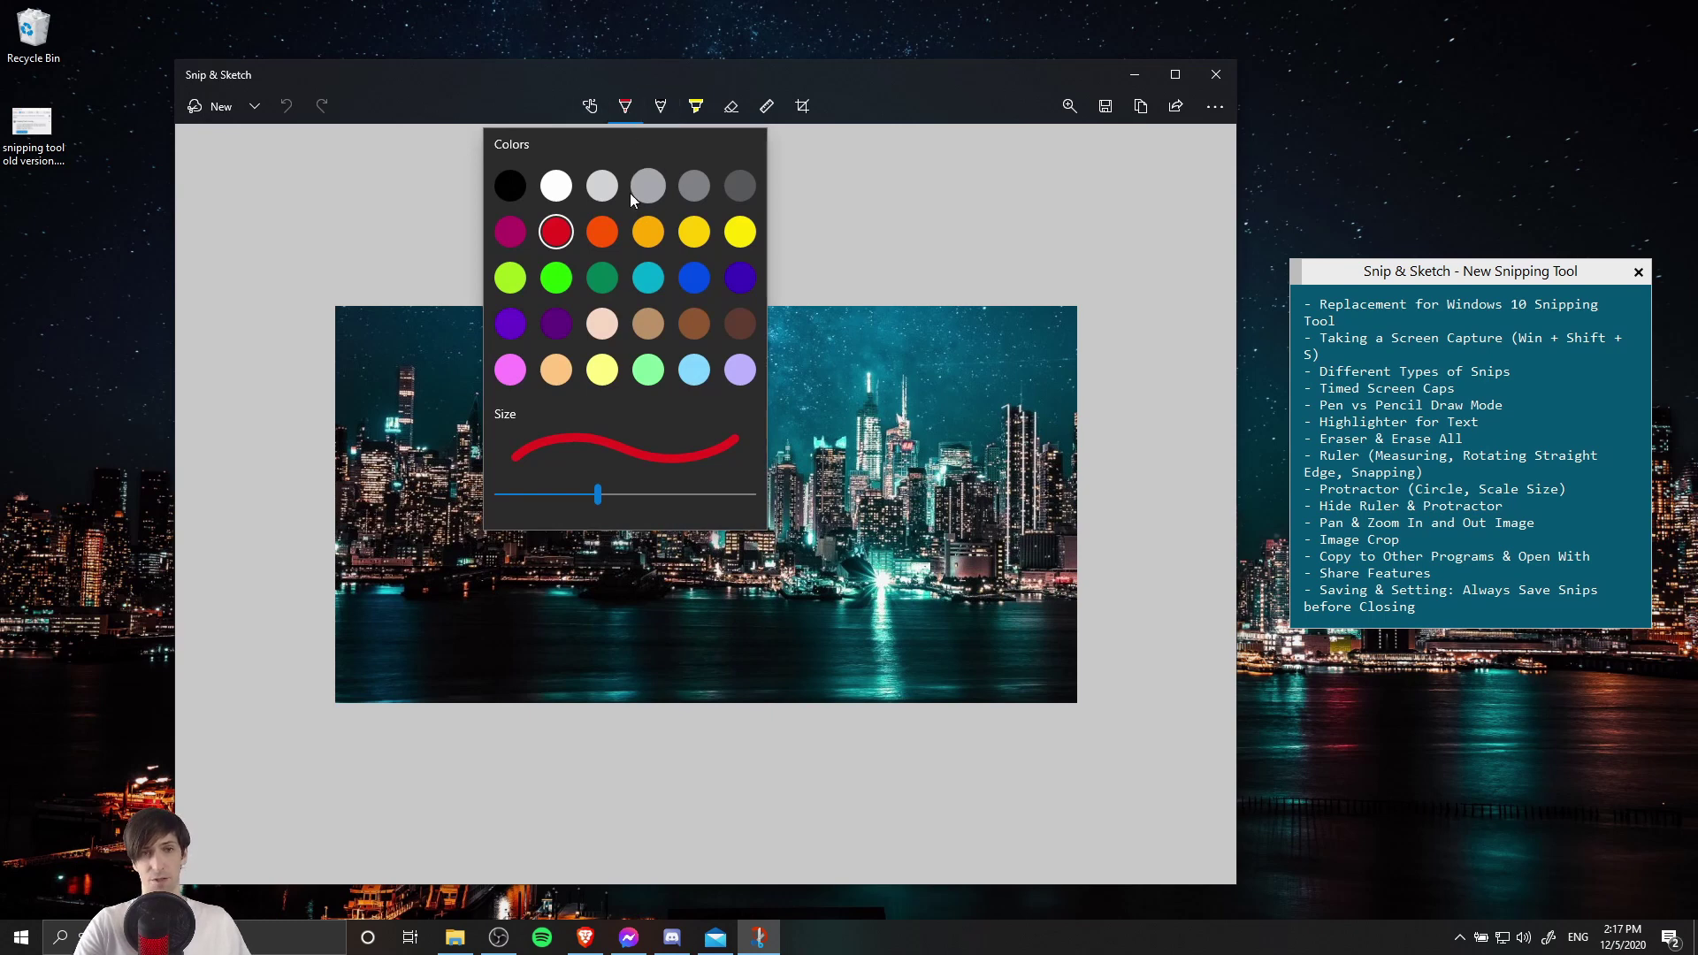
mouse_move(597, 494)
mouse_down()
mouse_move(717, 496)
mouse_move(527, 493)
mouse_move(730, 494)
mouse_up()
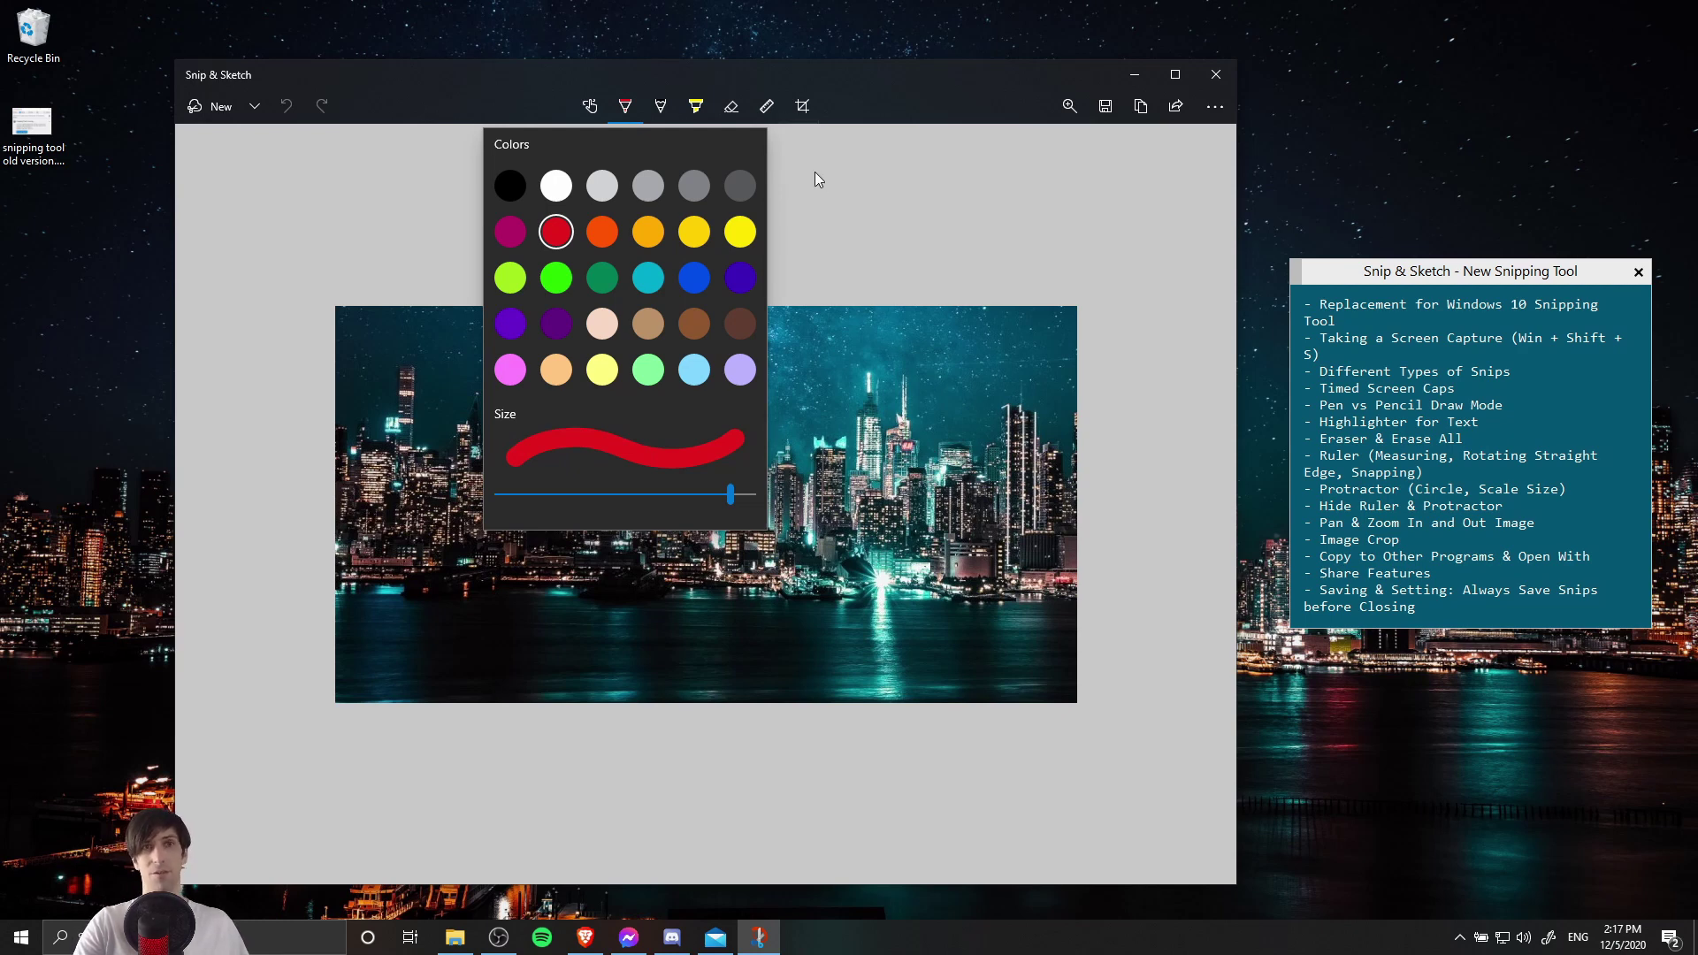
click(743, 280)
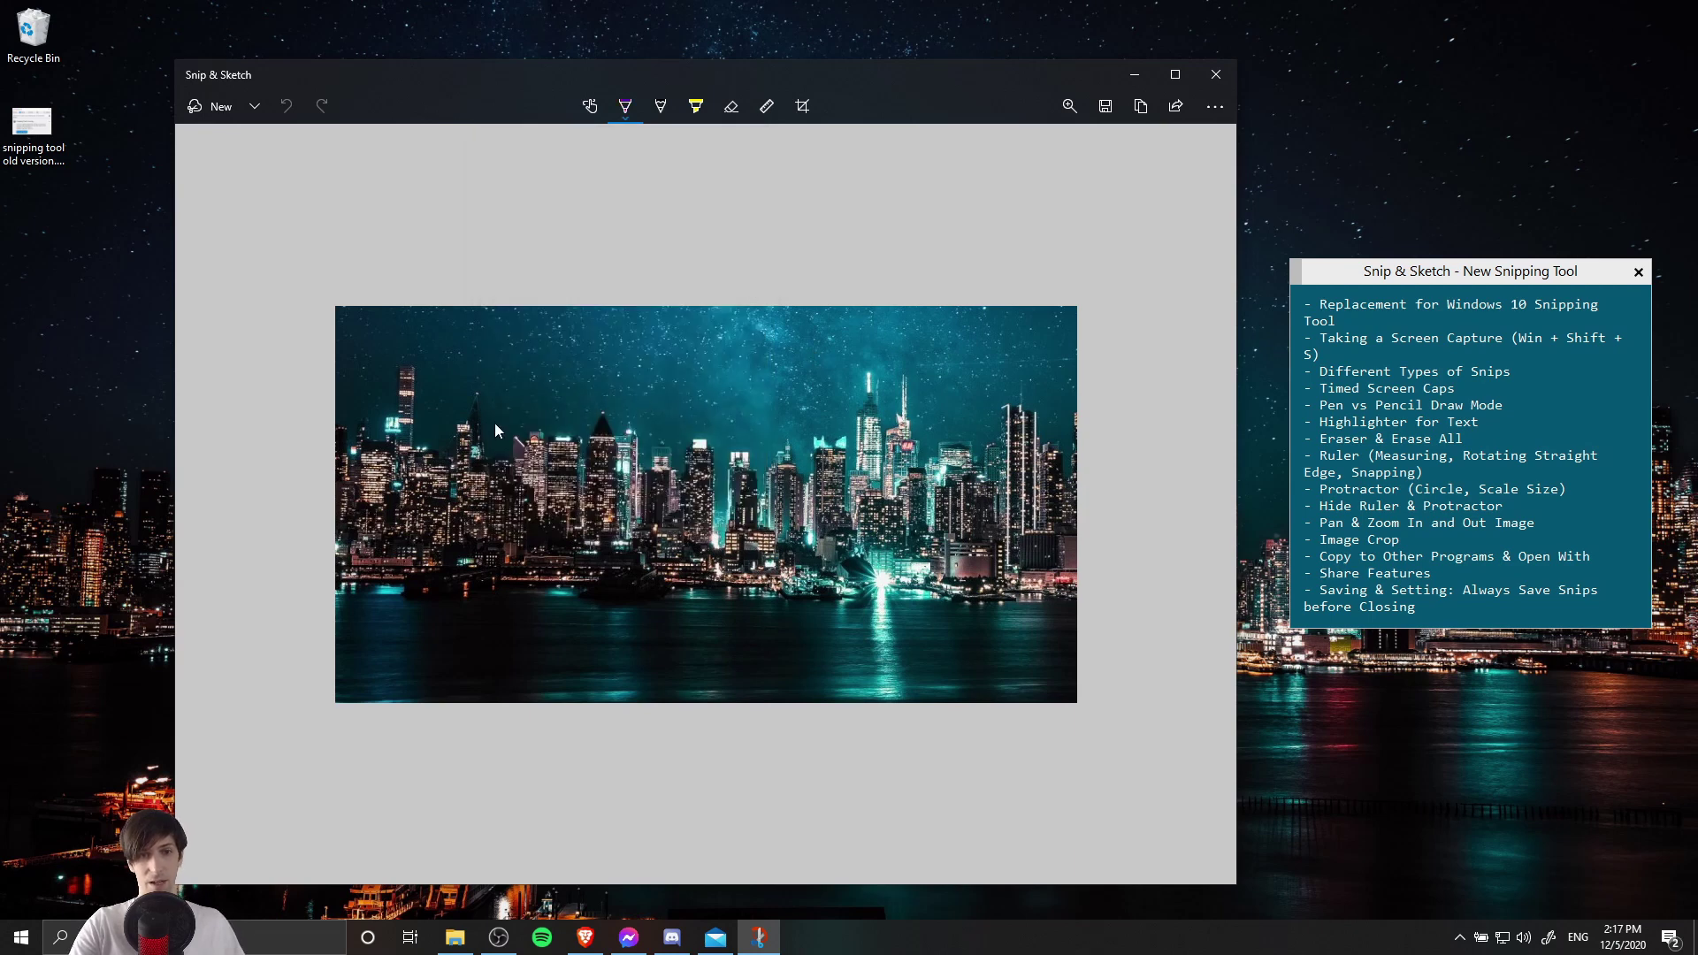
mouse_move(492, 422)
mouse_down()
mouse_move(611, 388)
mouse_move(732, 445)
mouse_move(780, 435)
mouse_move(828, 395)
mouse_up()
drag(1015, 416, 1017, 356)
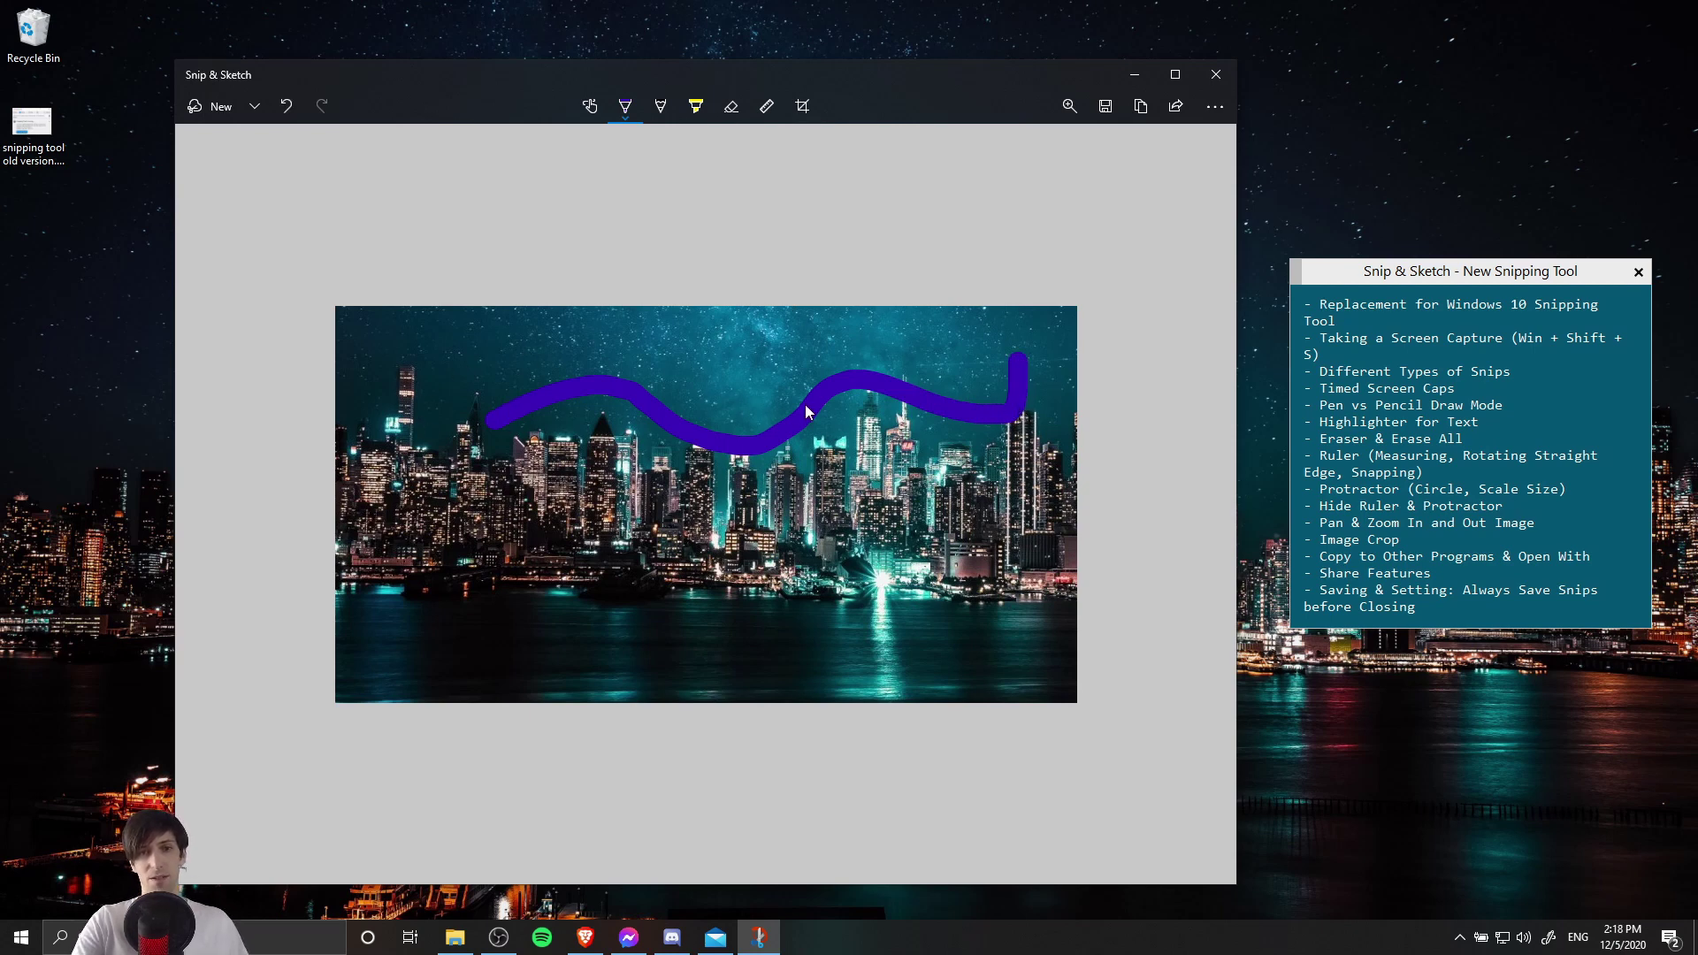
- Thicken the pencil slightly and draw a faint yellow stroke across the skyline
click(662, 106)
click(662, 107)
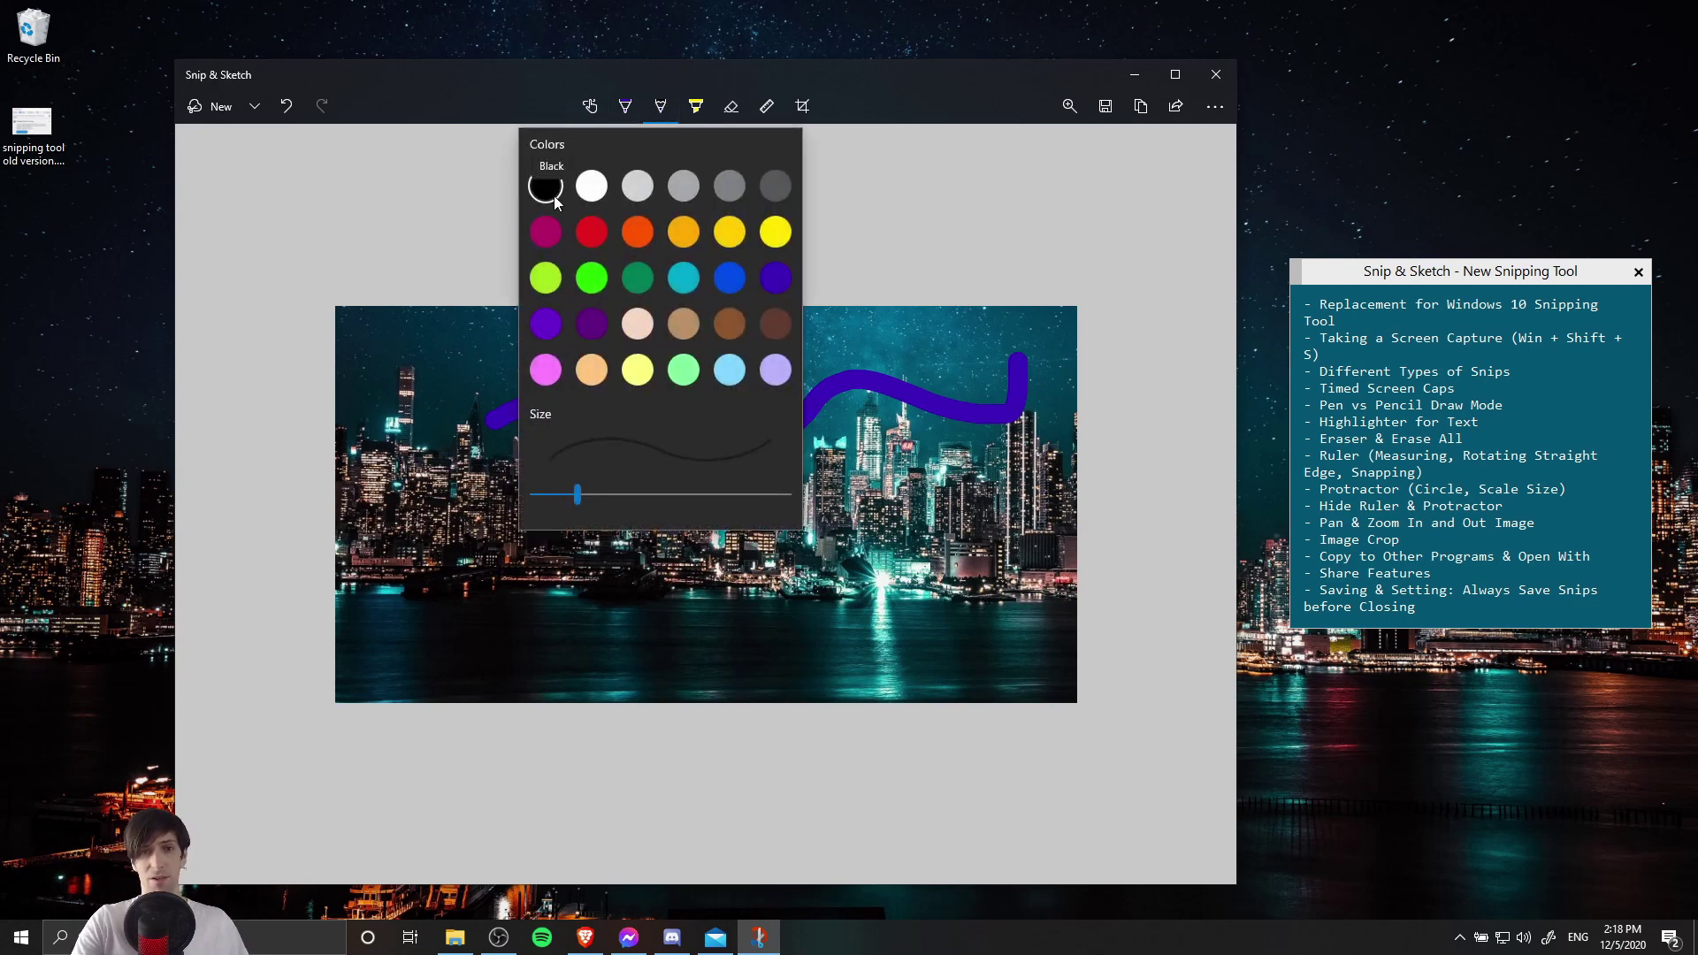
drag(577, 491, 602, 494)
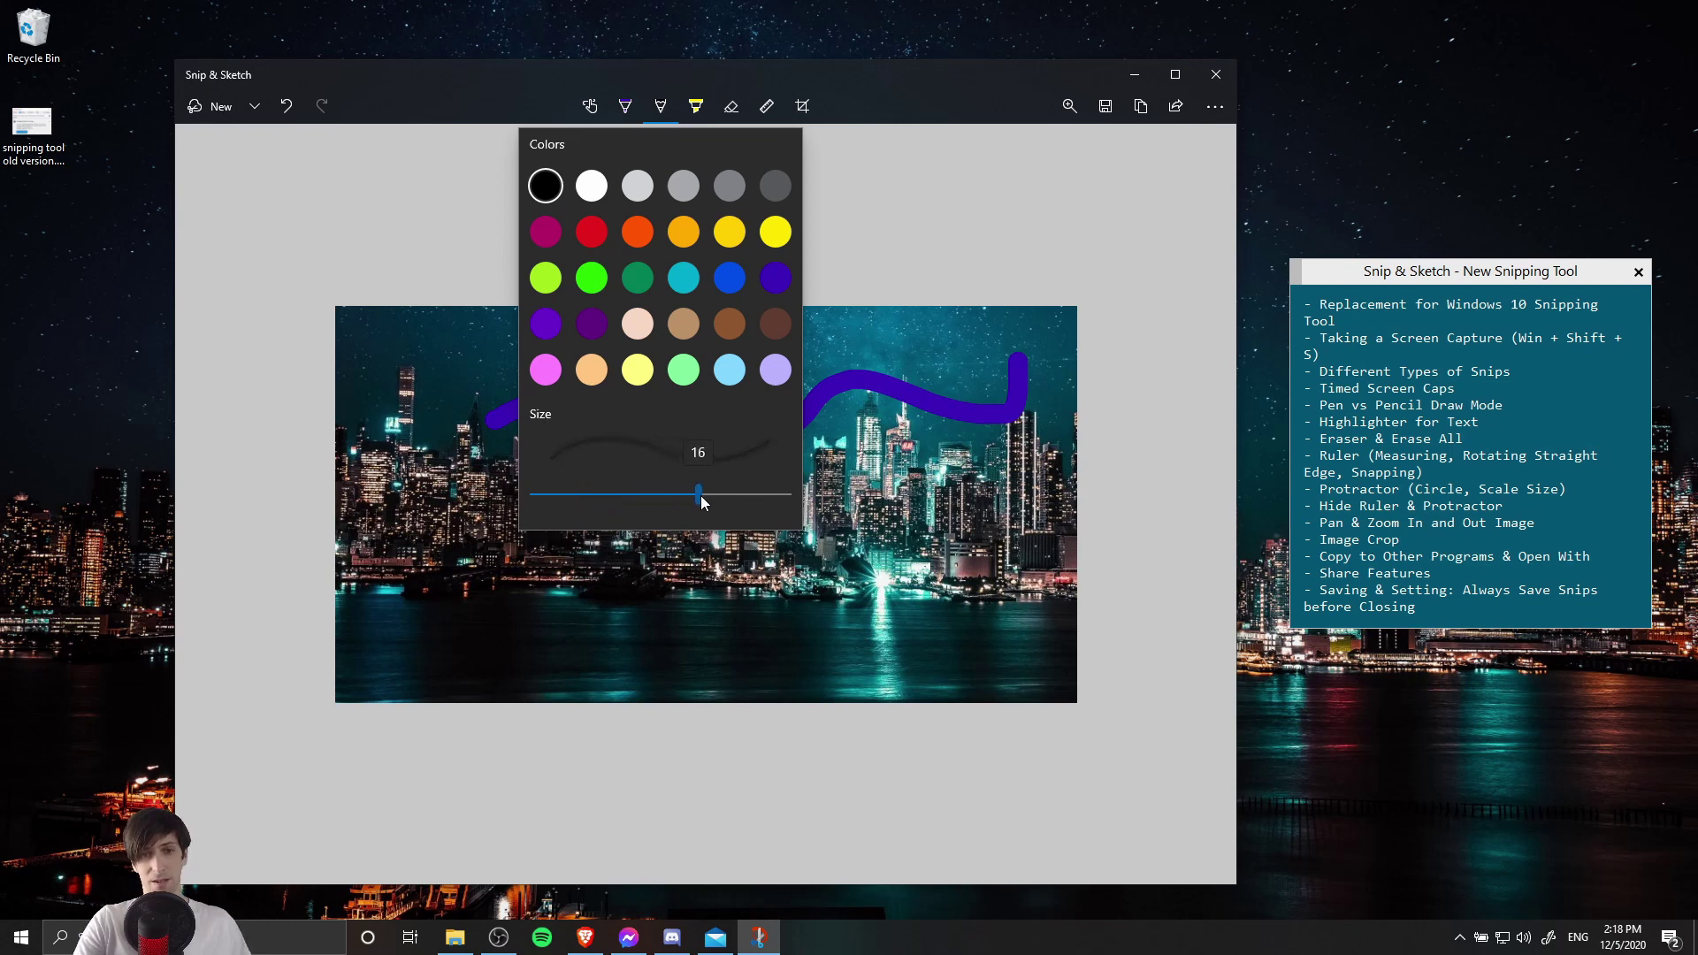
drag(708, 503, 713, 494)
click(660, 106)
click(659, 105)
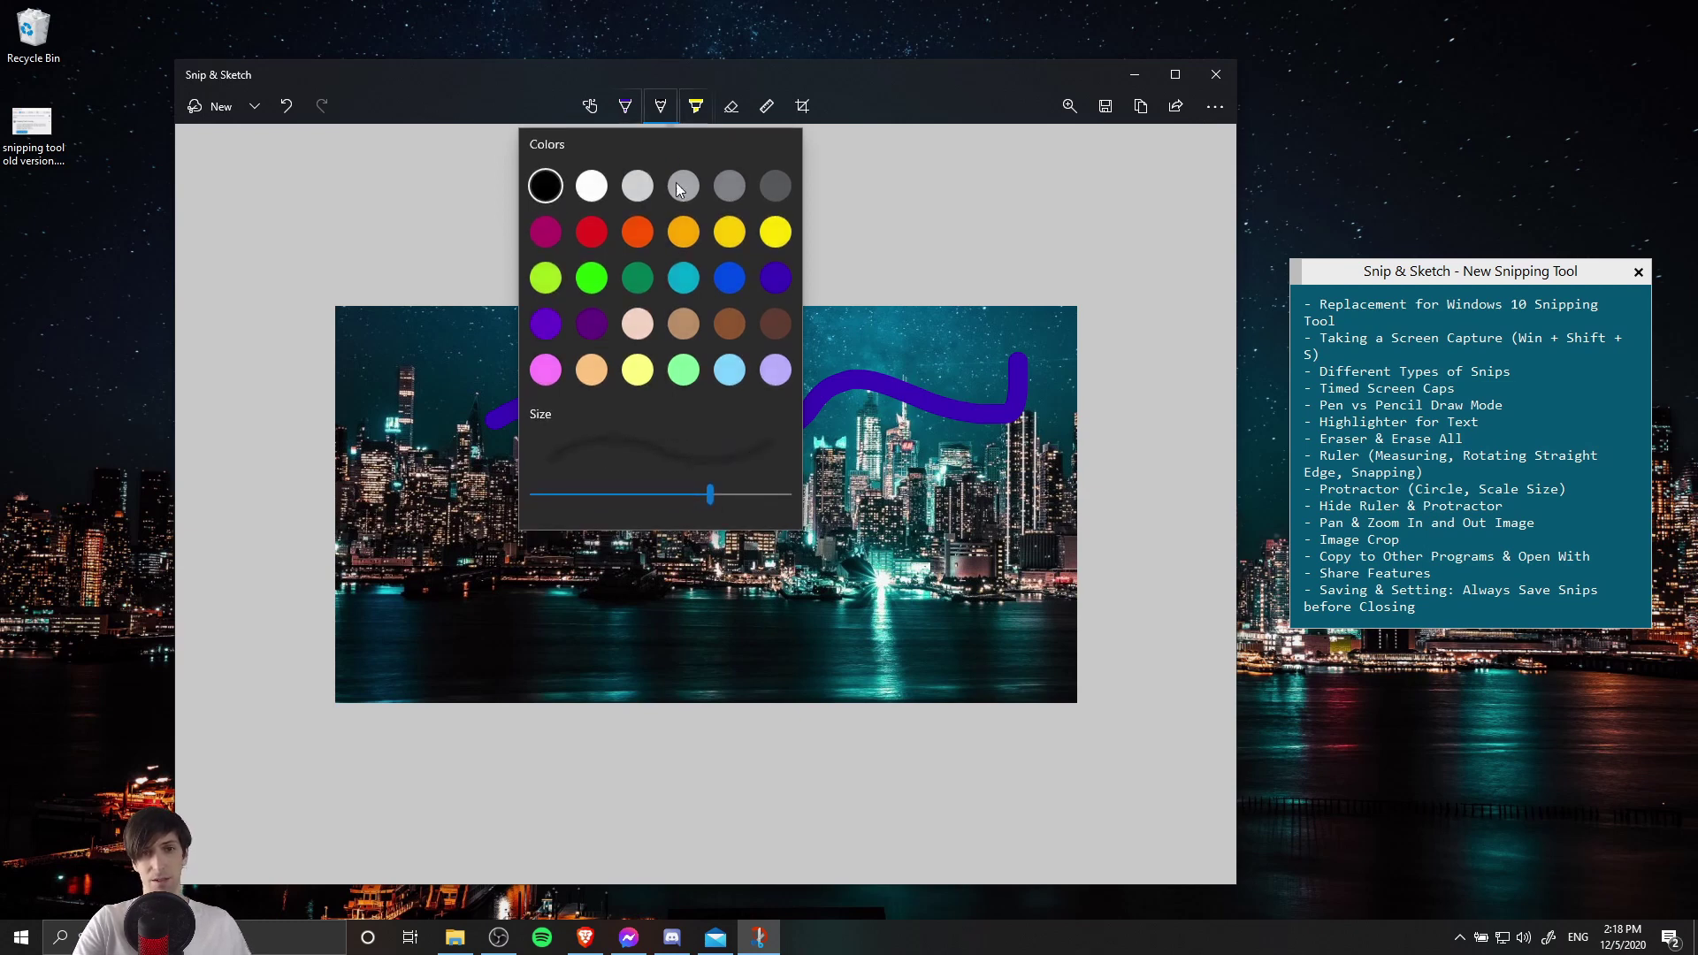
click(777, 235)
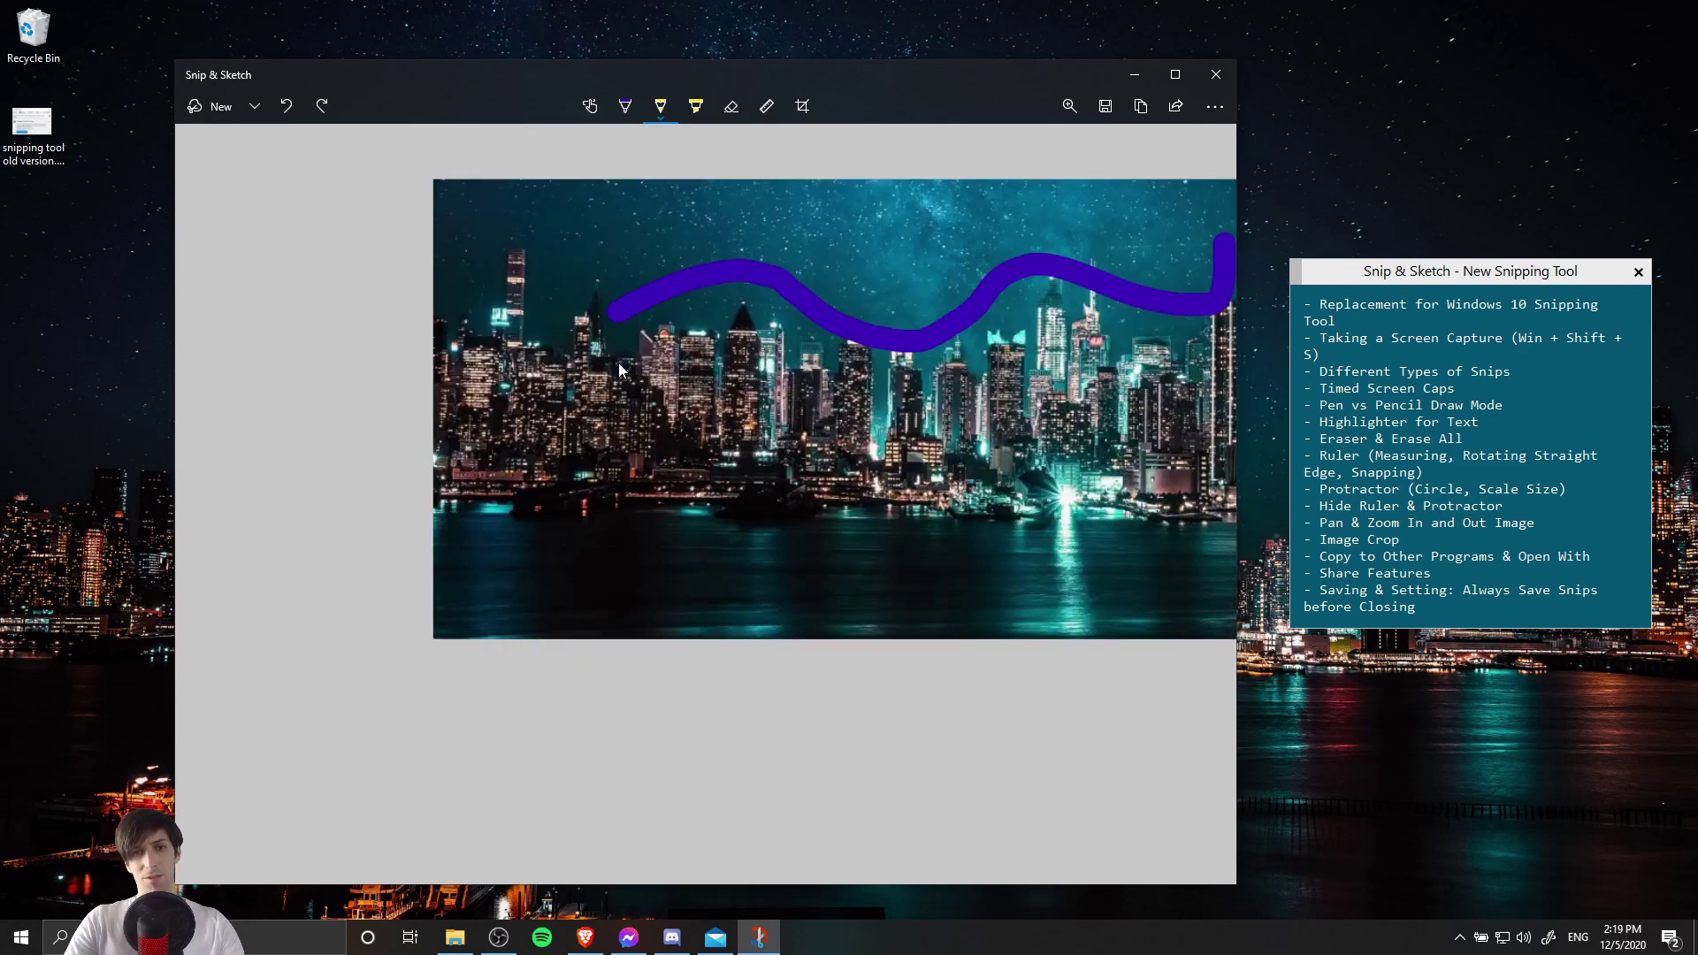
mouse_move(704, 316)
mouse_down()
mouse_move(829, 398)
mouse_move(926, 398)
mouse_move(1051, 332)
mouse_up()
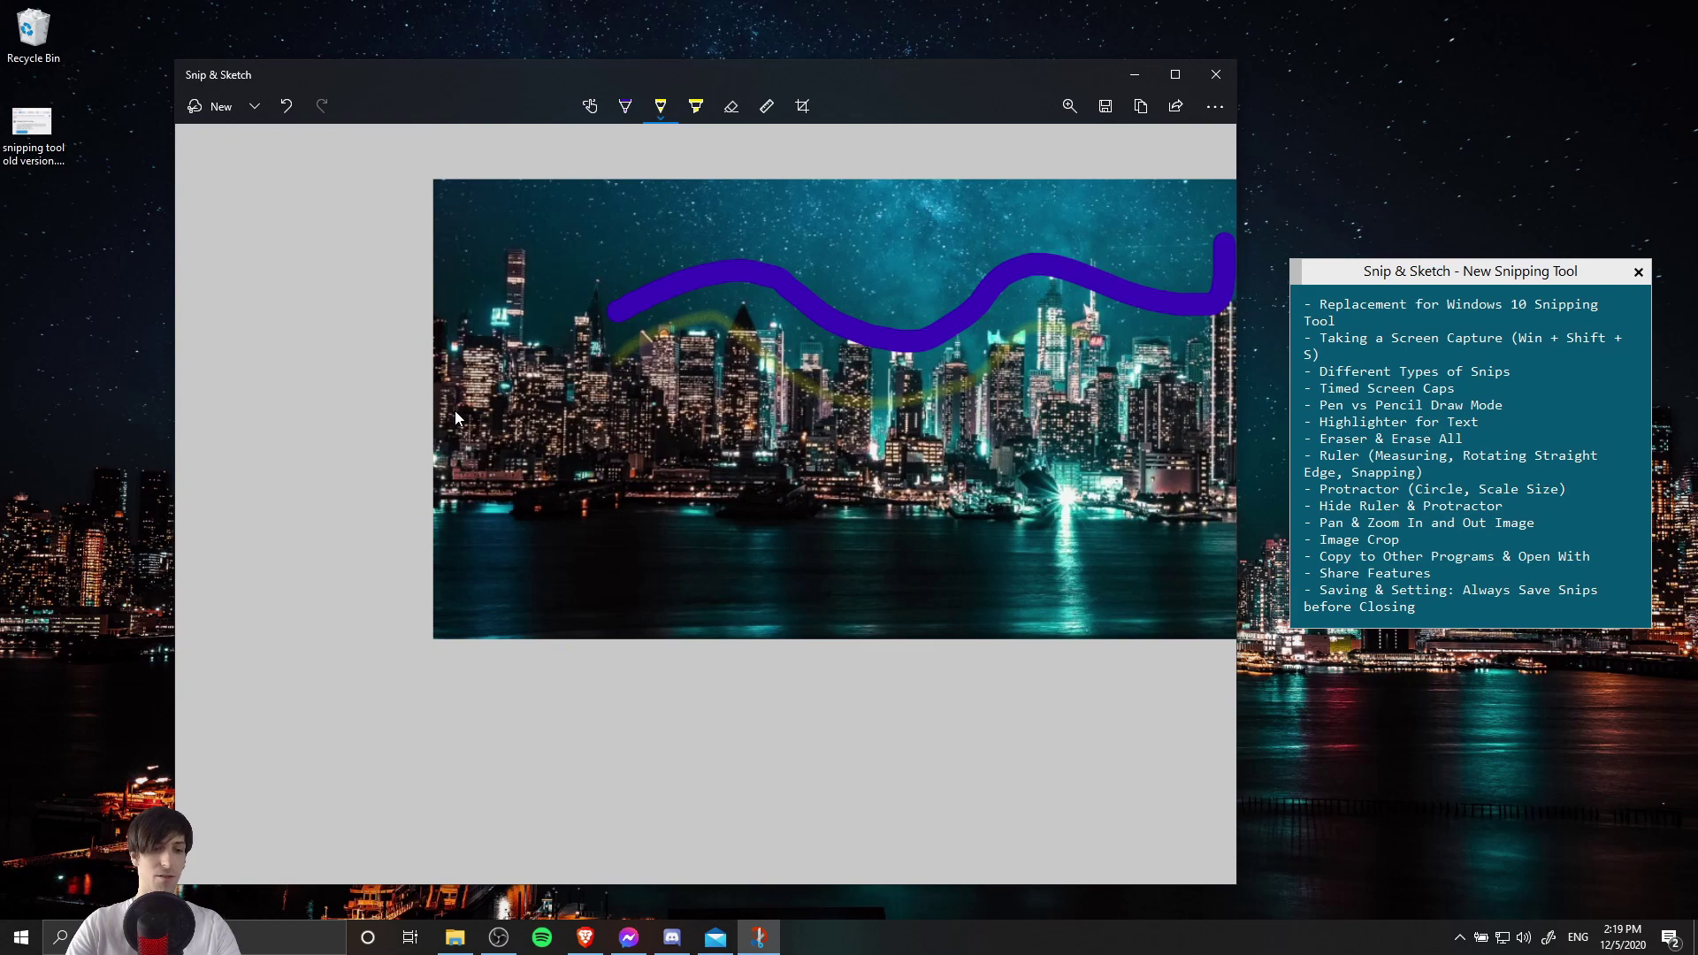
- Snip a blank canvas area and redo the yellow highlighter stroke on it
key(super+shift+s)
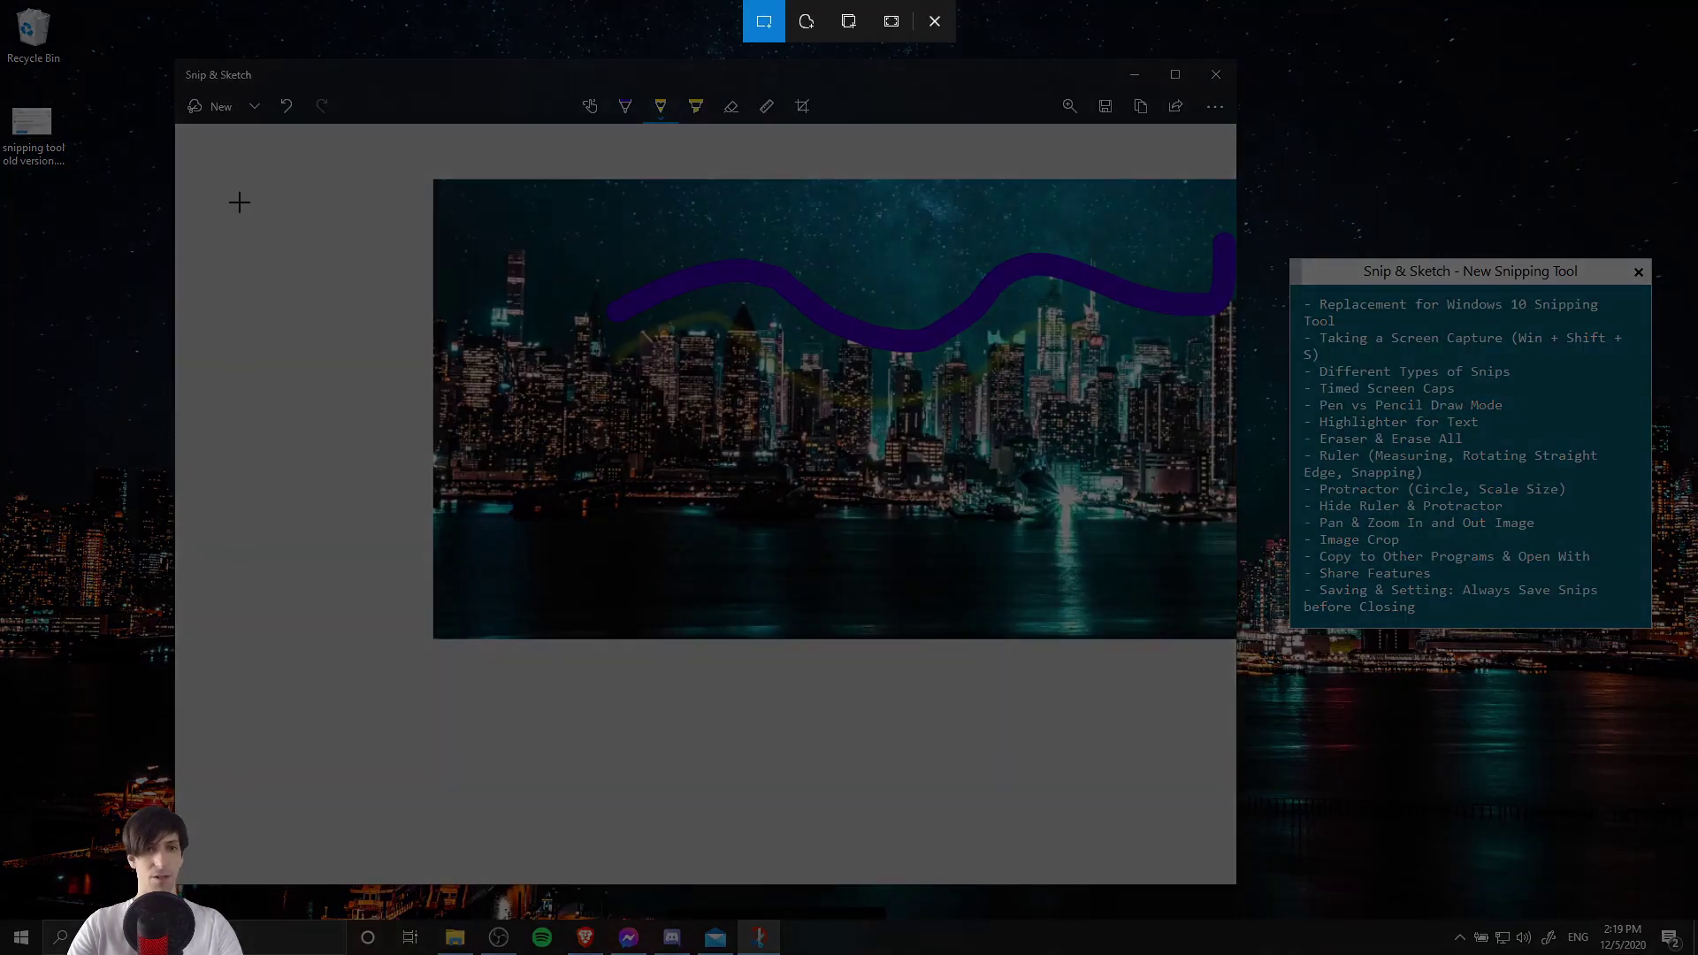
mouse_move(202, 190)
mouse_down()
mouse_move(406, 417)
mouse_move(417, 391)
mouse_up()
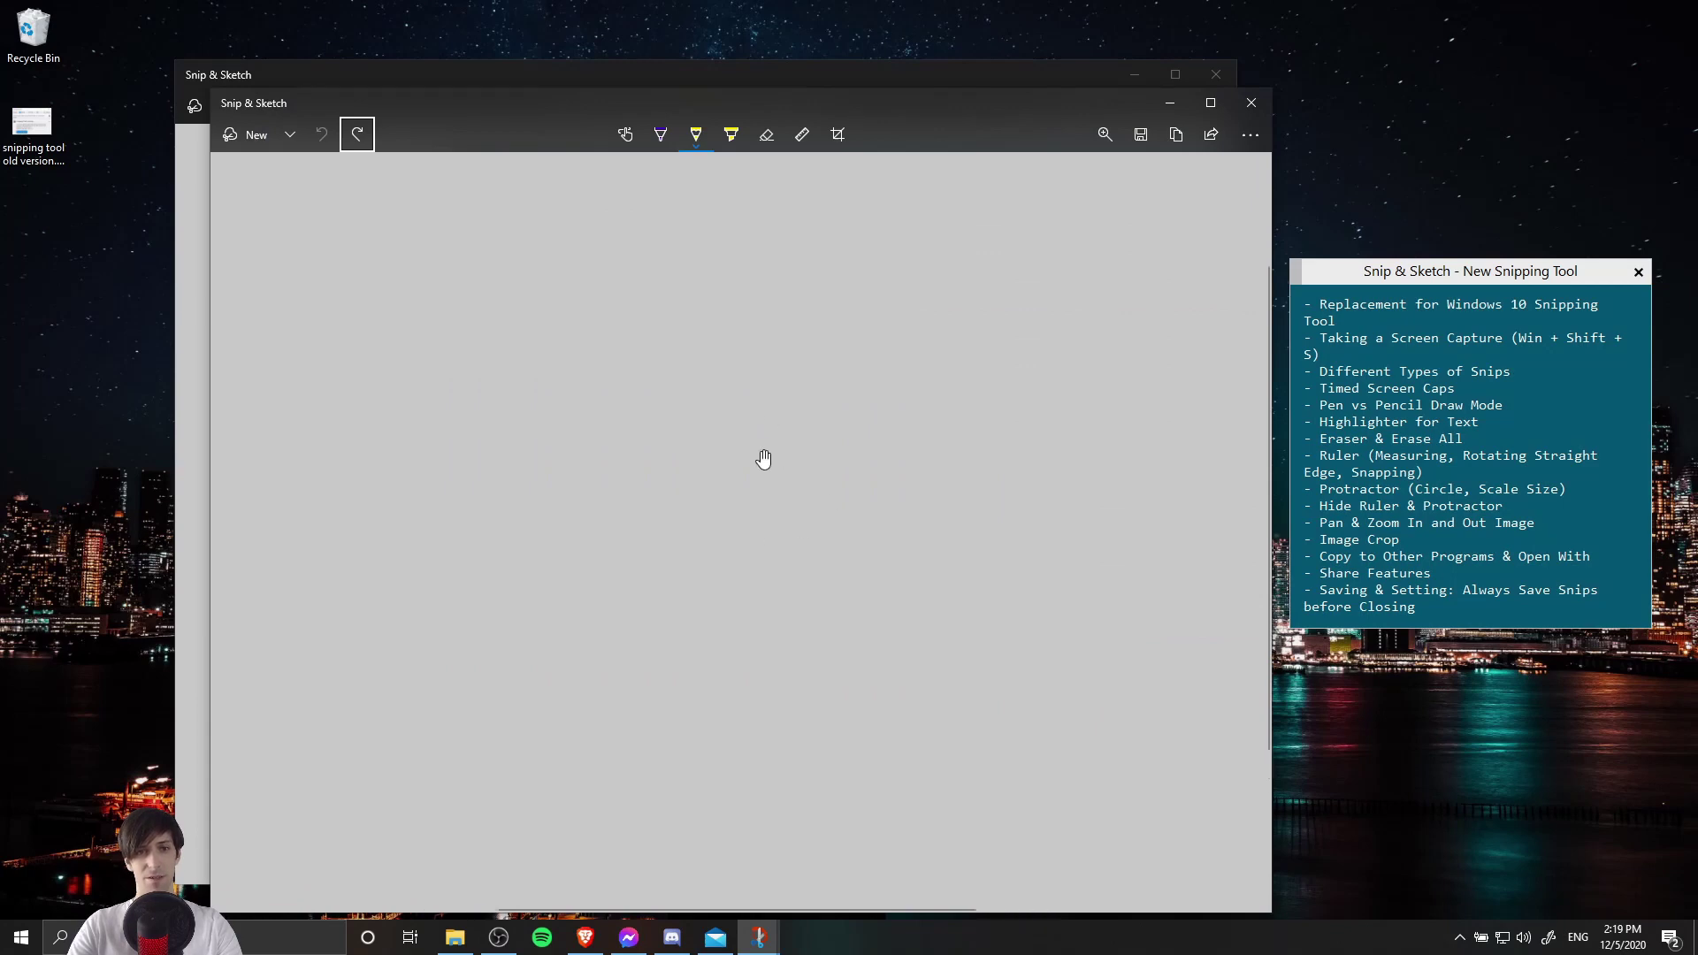
key(ctrl+y)
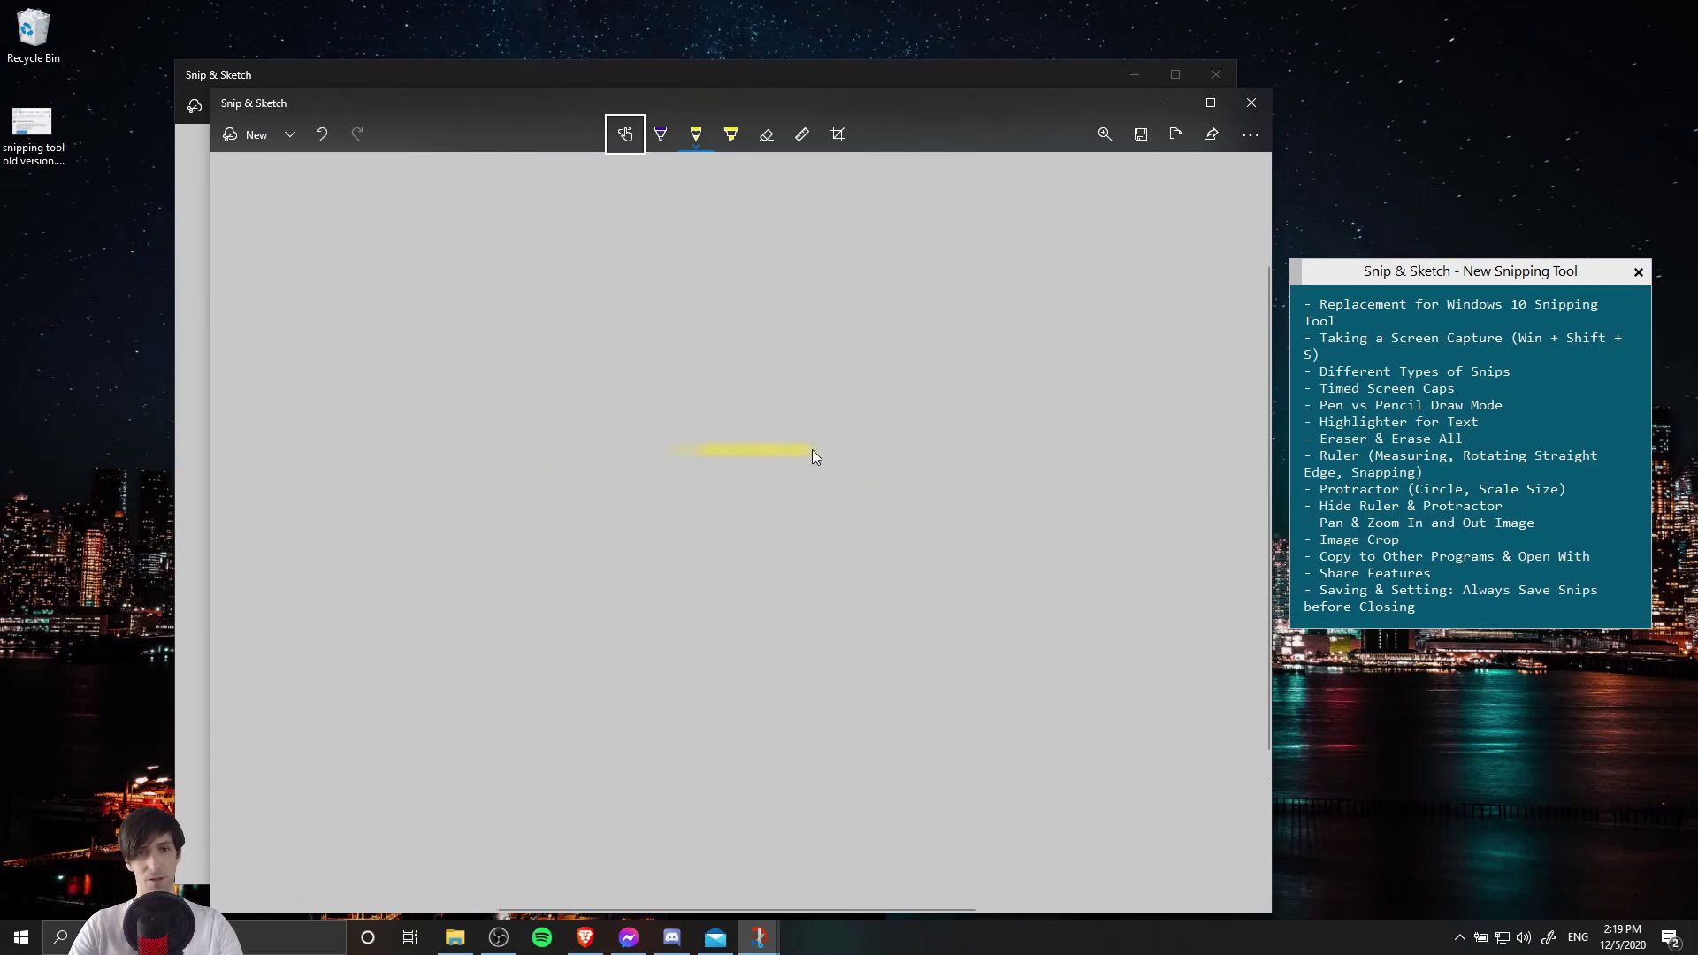
scroll(759, 531, up, 3)
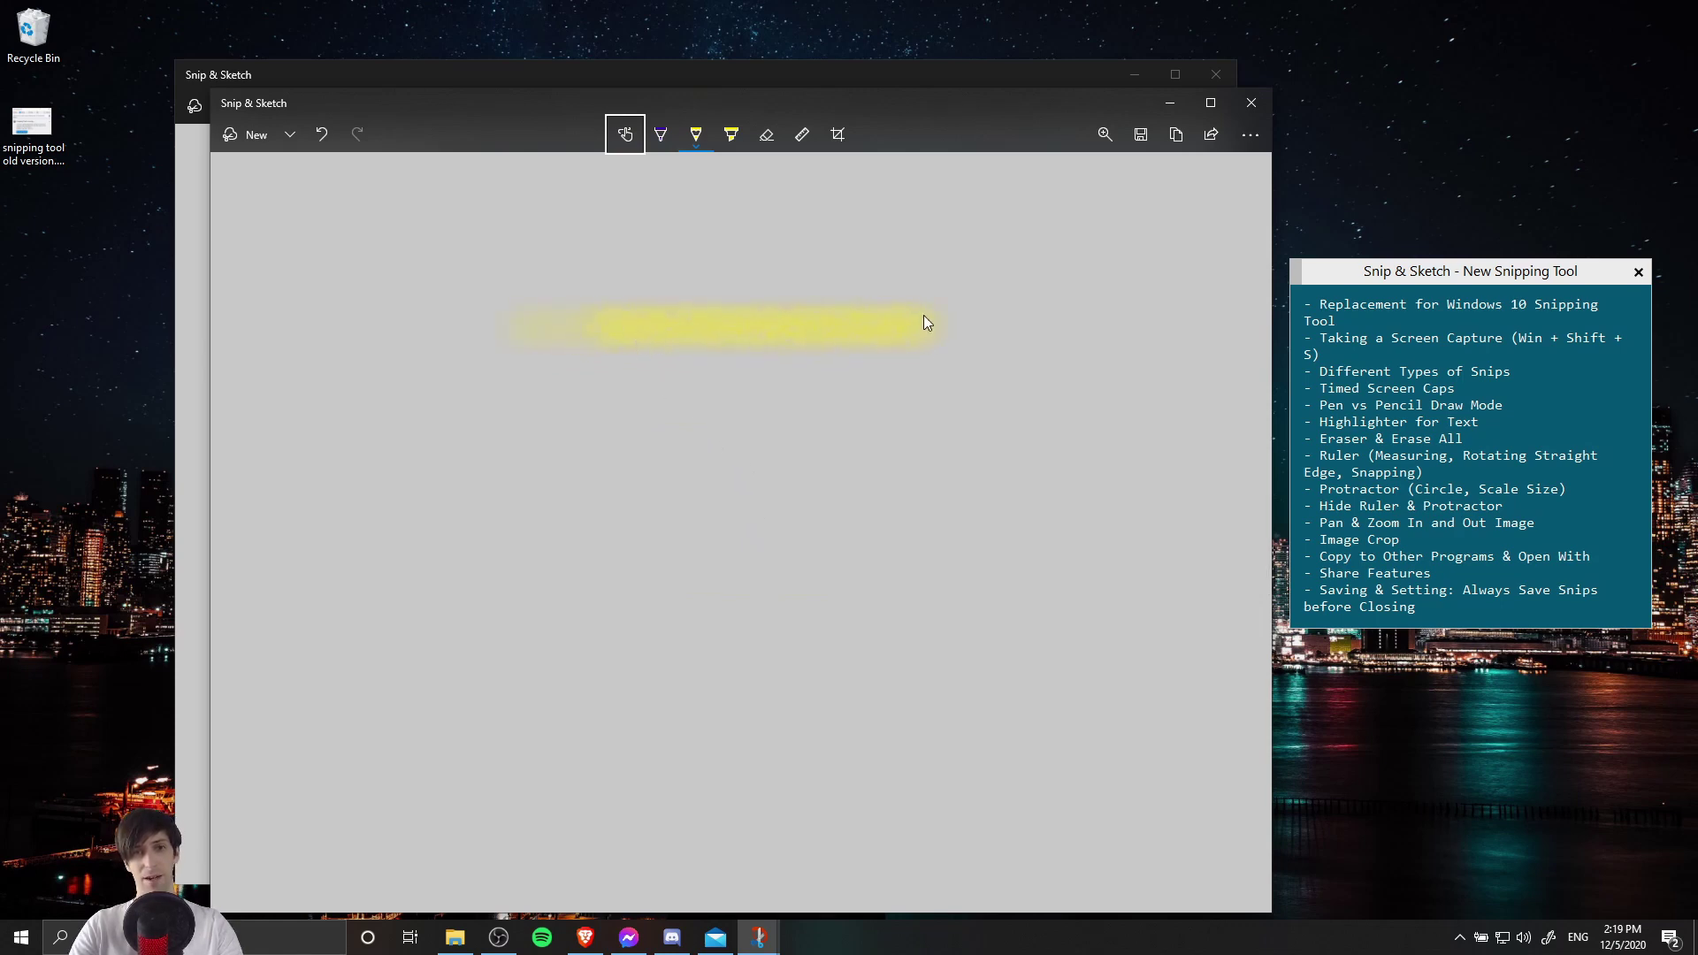
- Draw a thick blue ballpoint pen bar beneath the yellow one
click(660, 134)
mouse_move(561, 411)
mouse_down()
mouse_move(816, 410)
mouse_move(929, 432)
mouse_up()
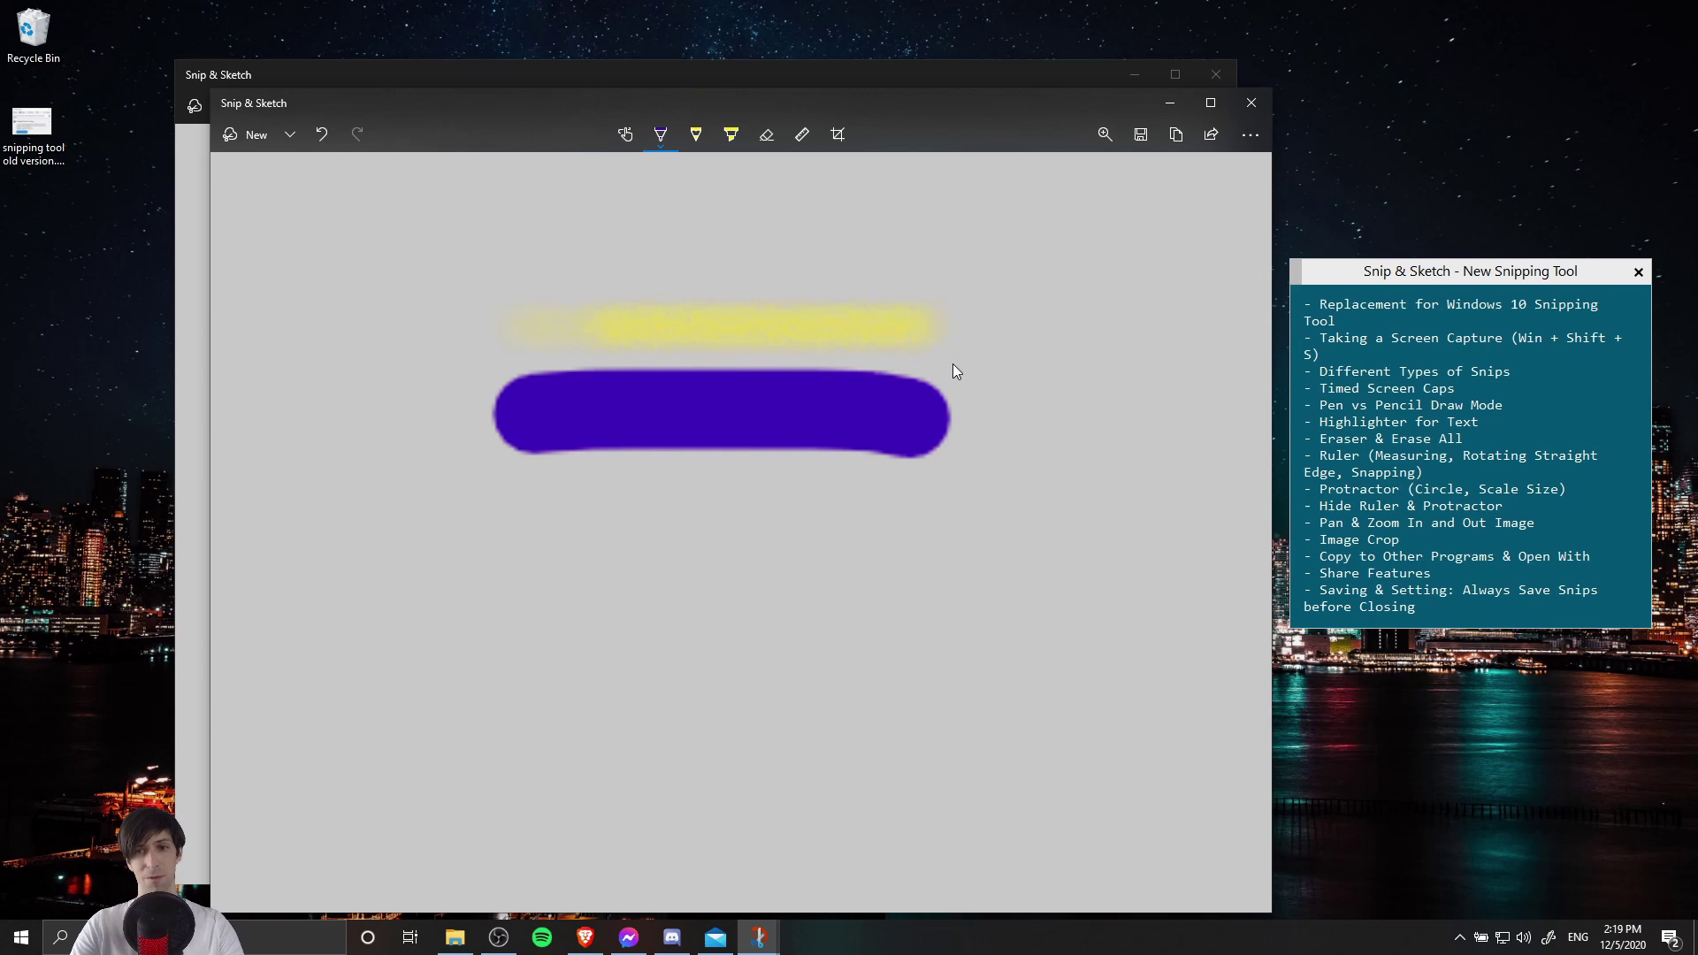
scroll(955, 369, down, 5)
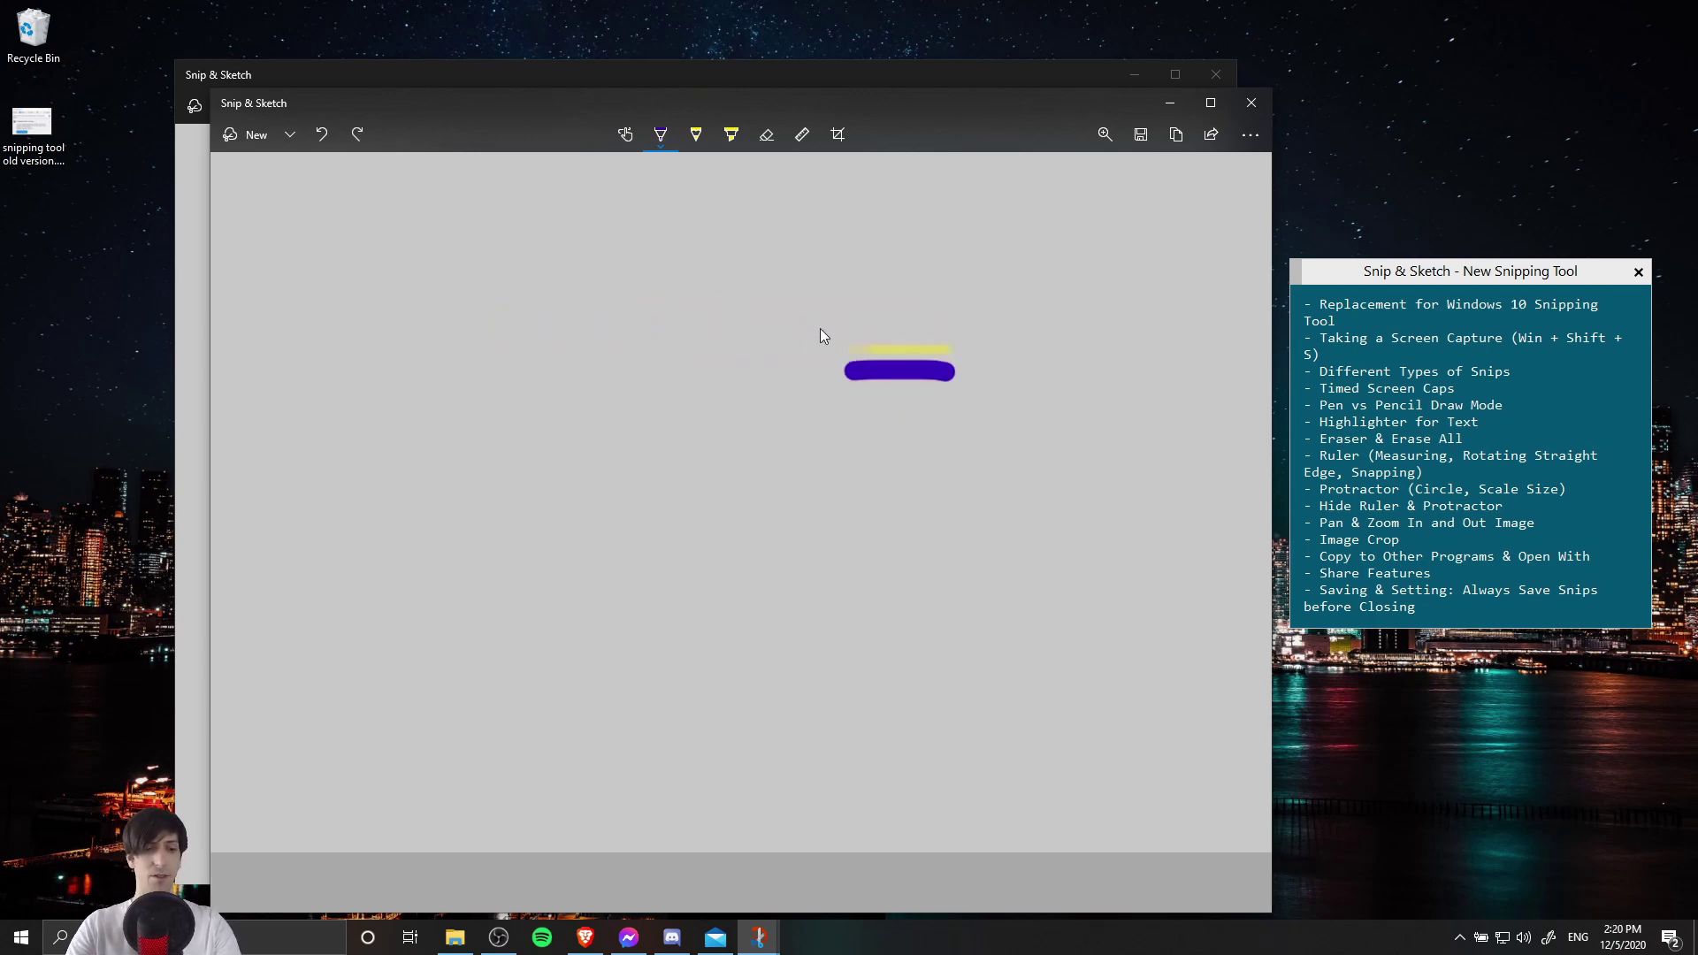
- Take a Window snip of the feature-list notes window and open it for markup
key(super+shift+s)
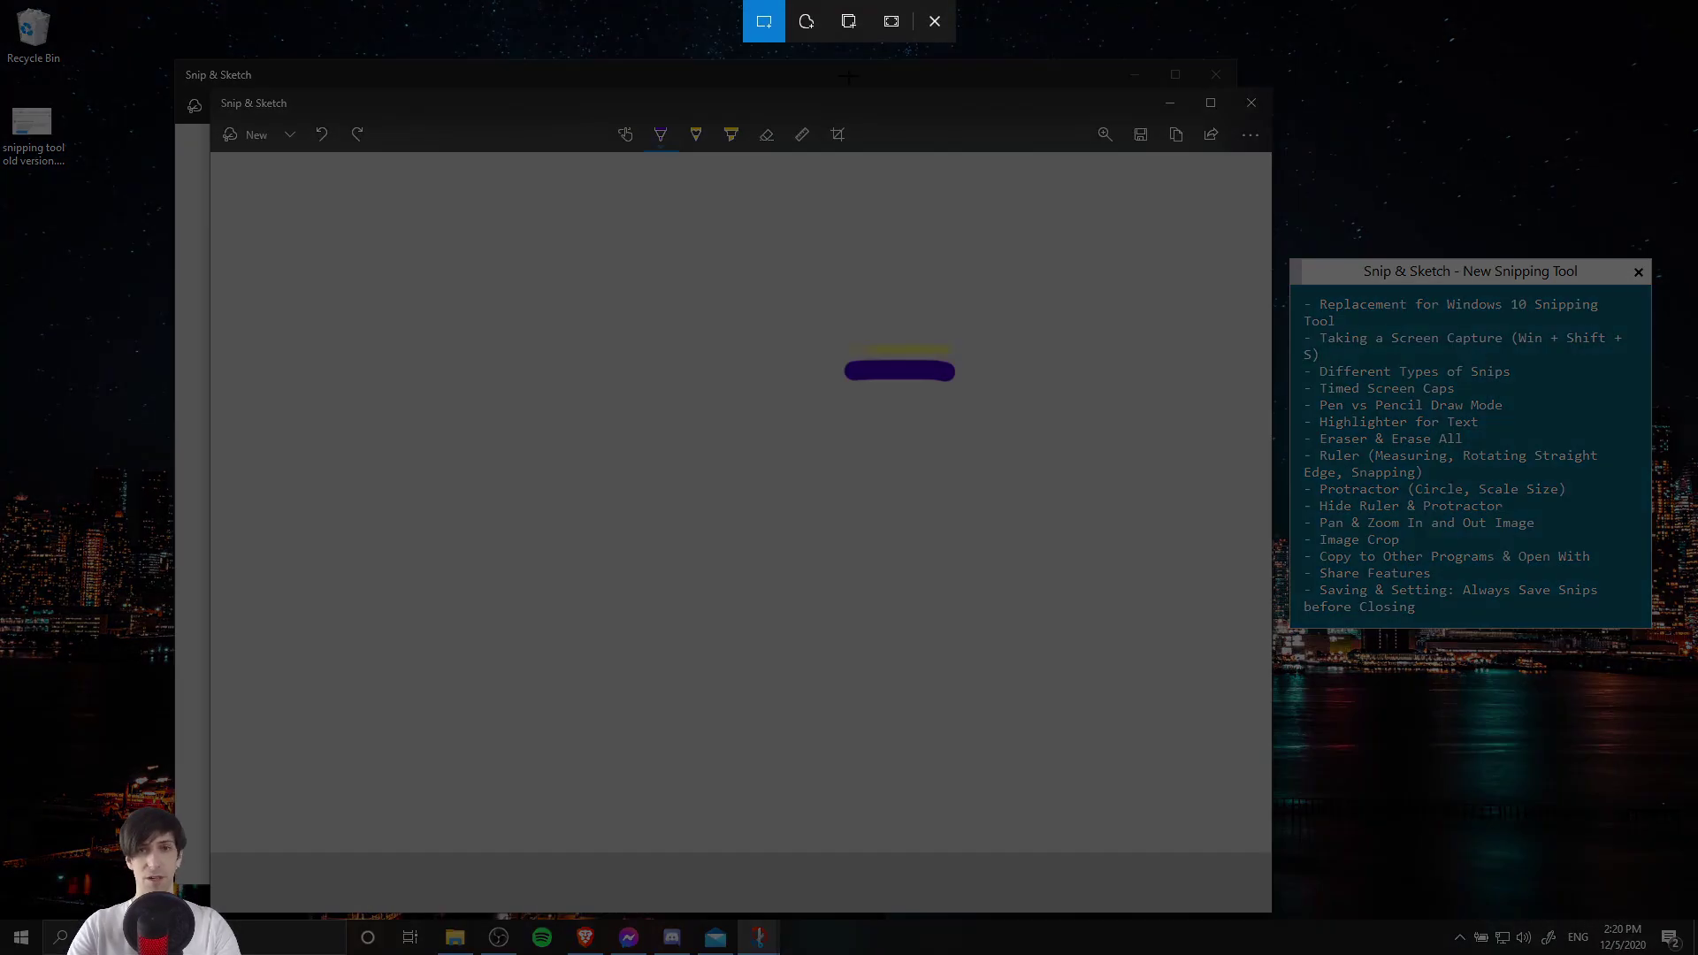
click(862, 28)
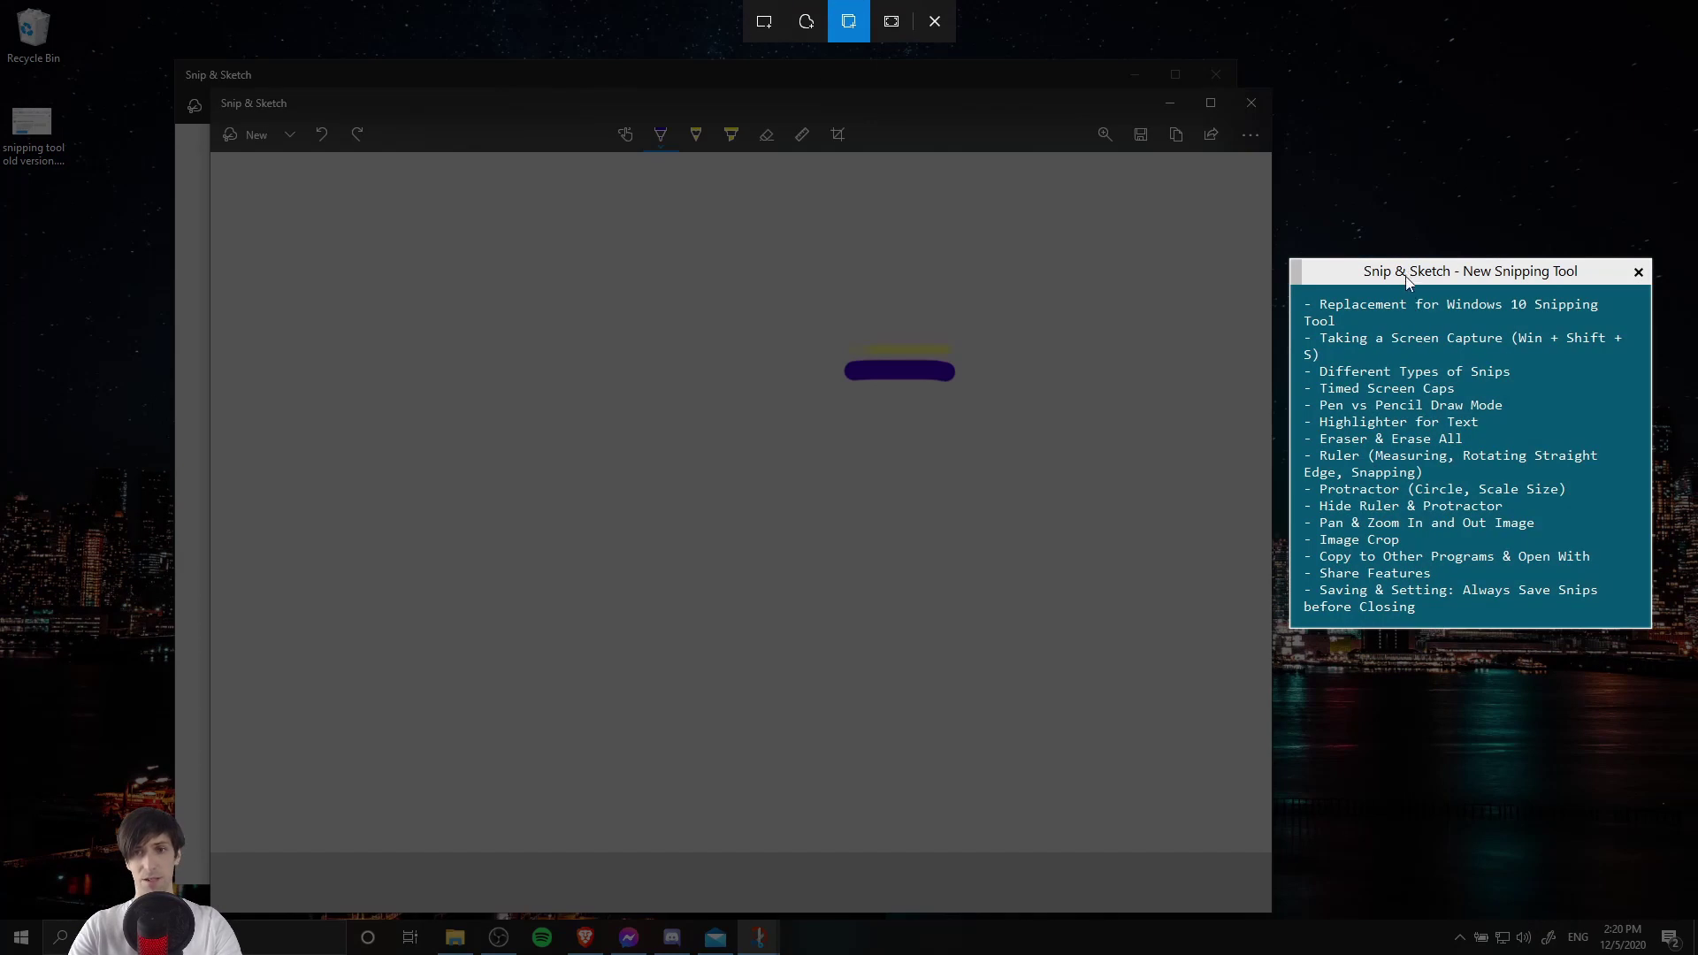
click(1408, 277)
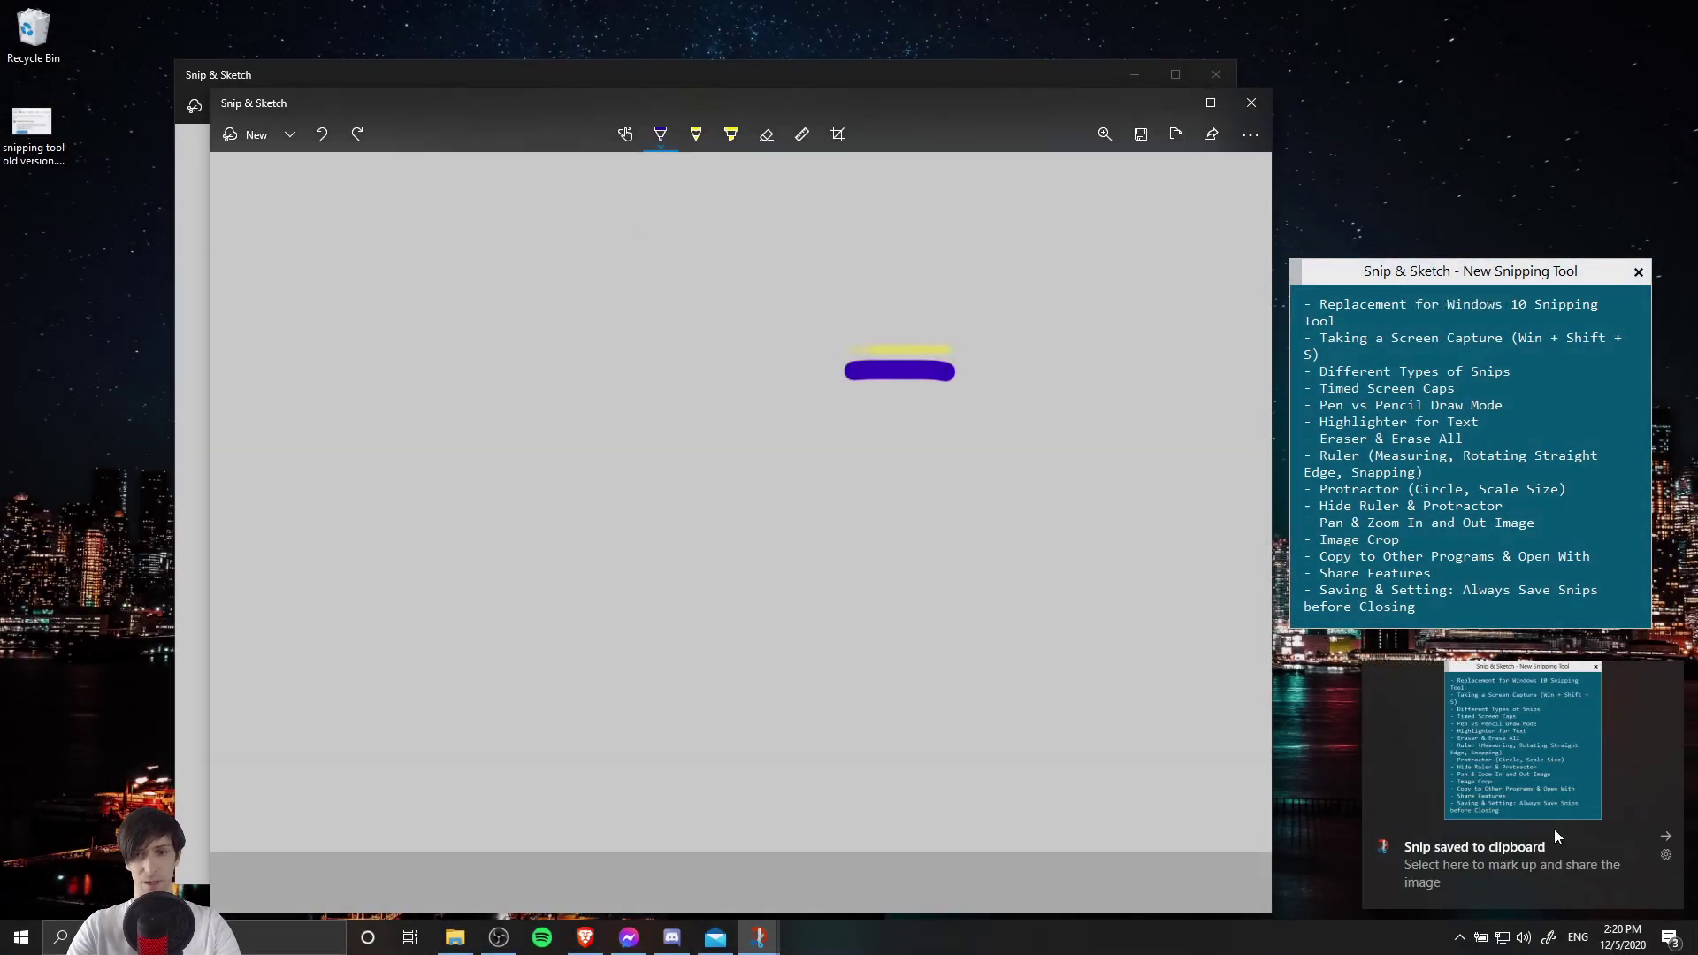
click(1553, 762)
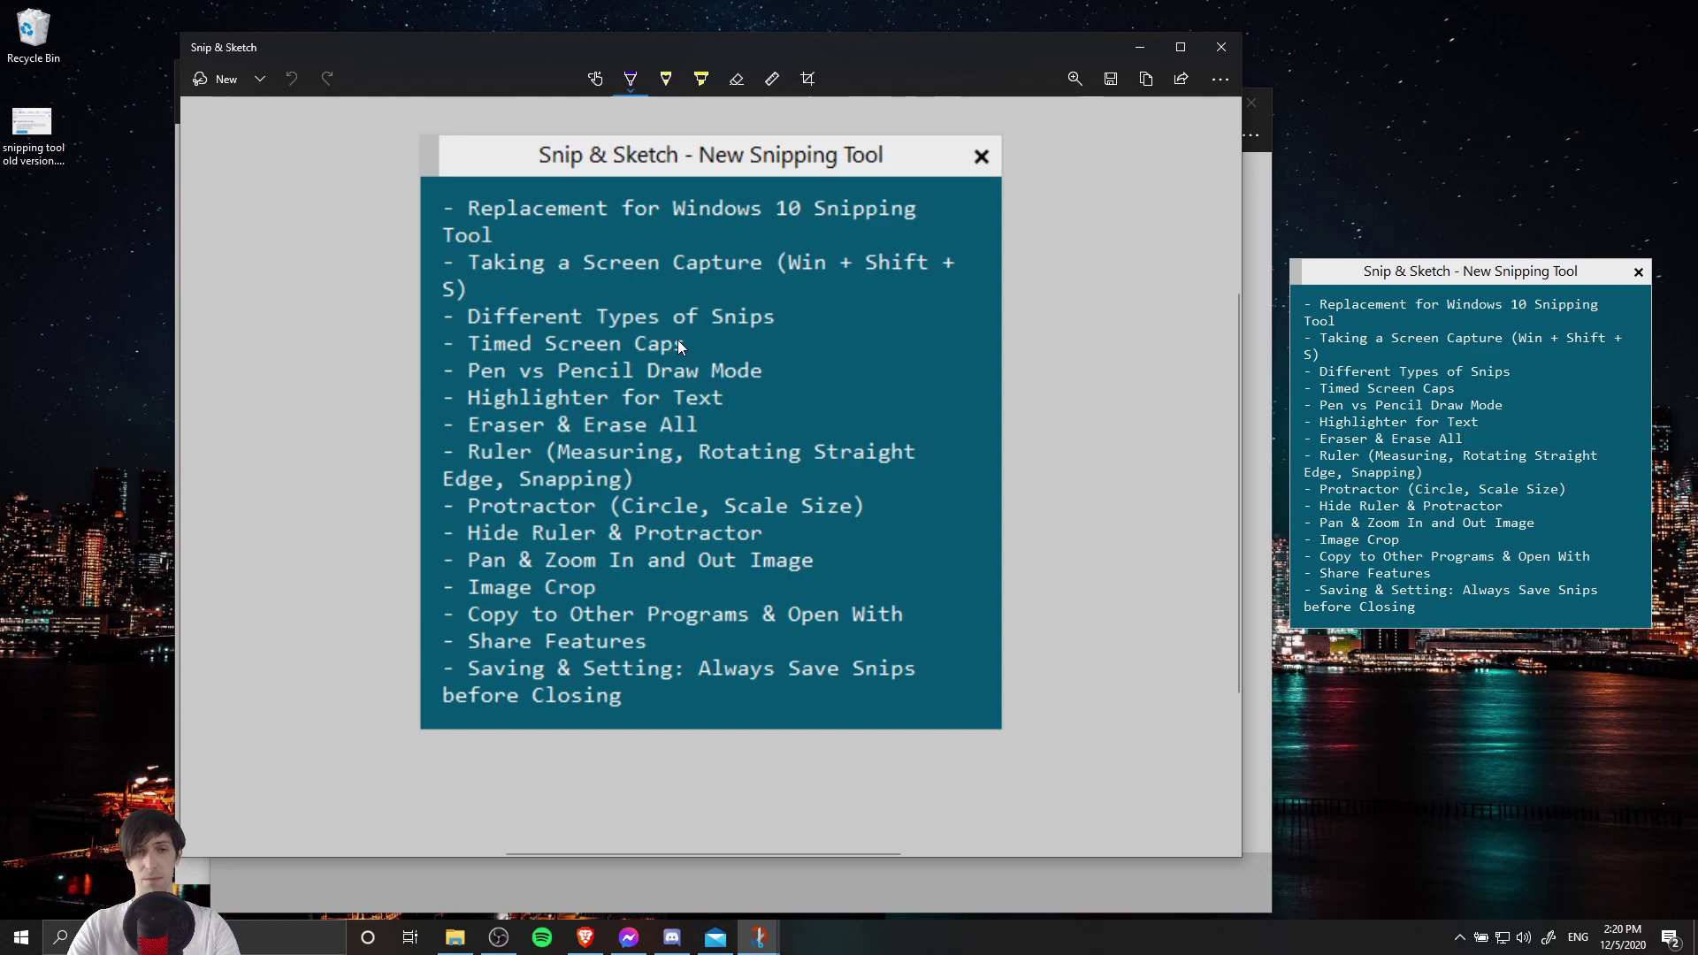
scroll(677, 336, down, 2)
scroll(678, 343, up, 2)
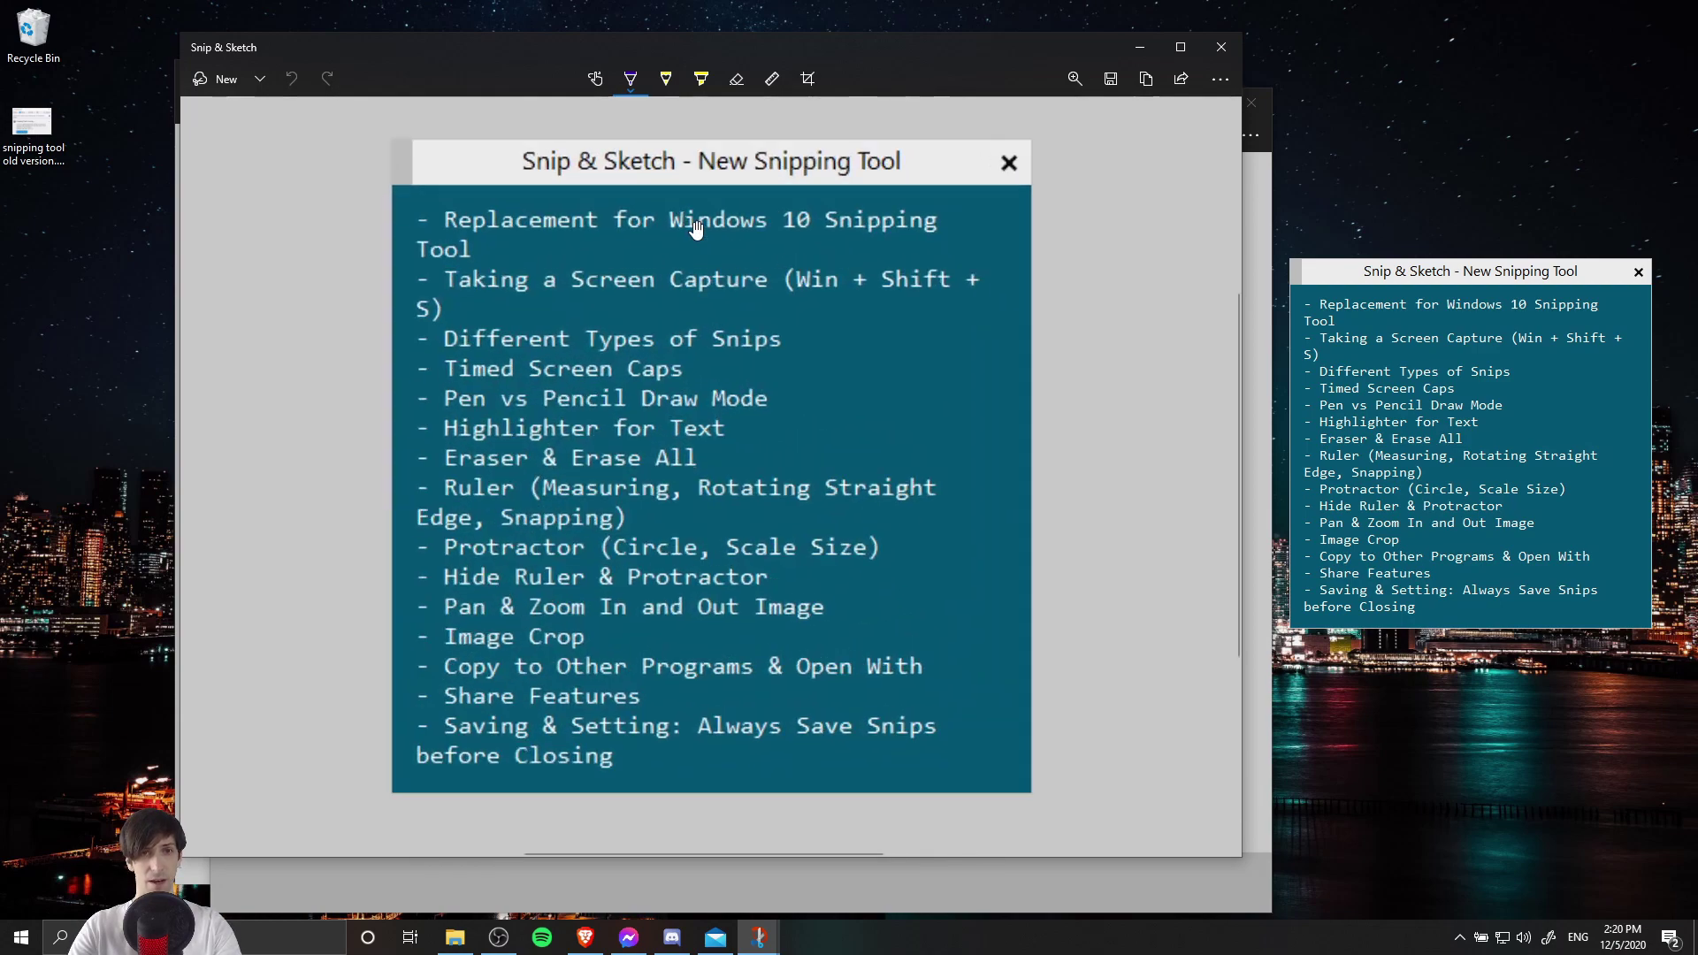
- Highlight the 'Different Types of Snips' line in yellow with the Highlighter
click(704, 78)
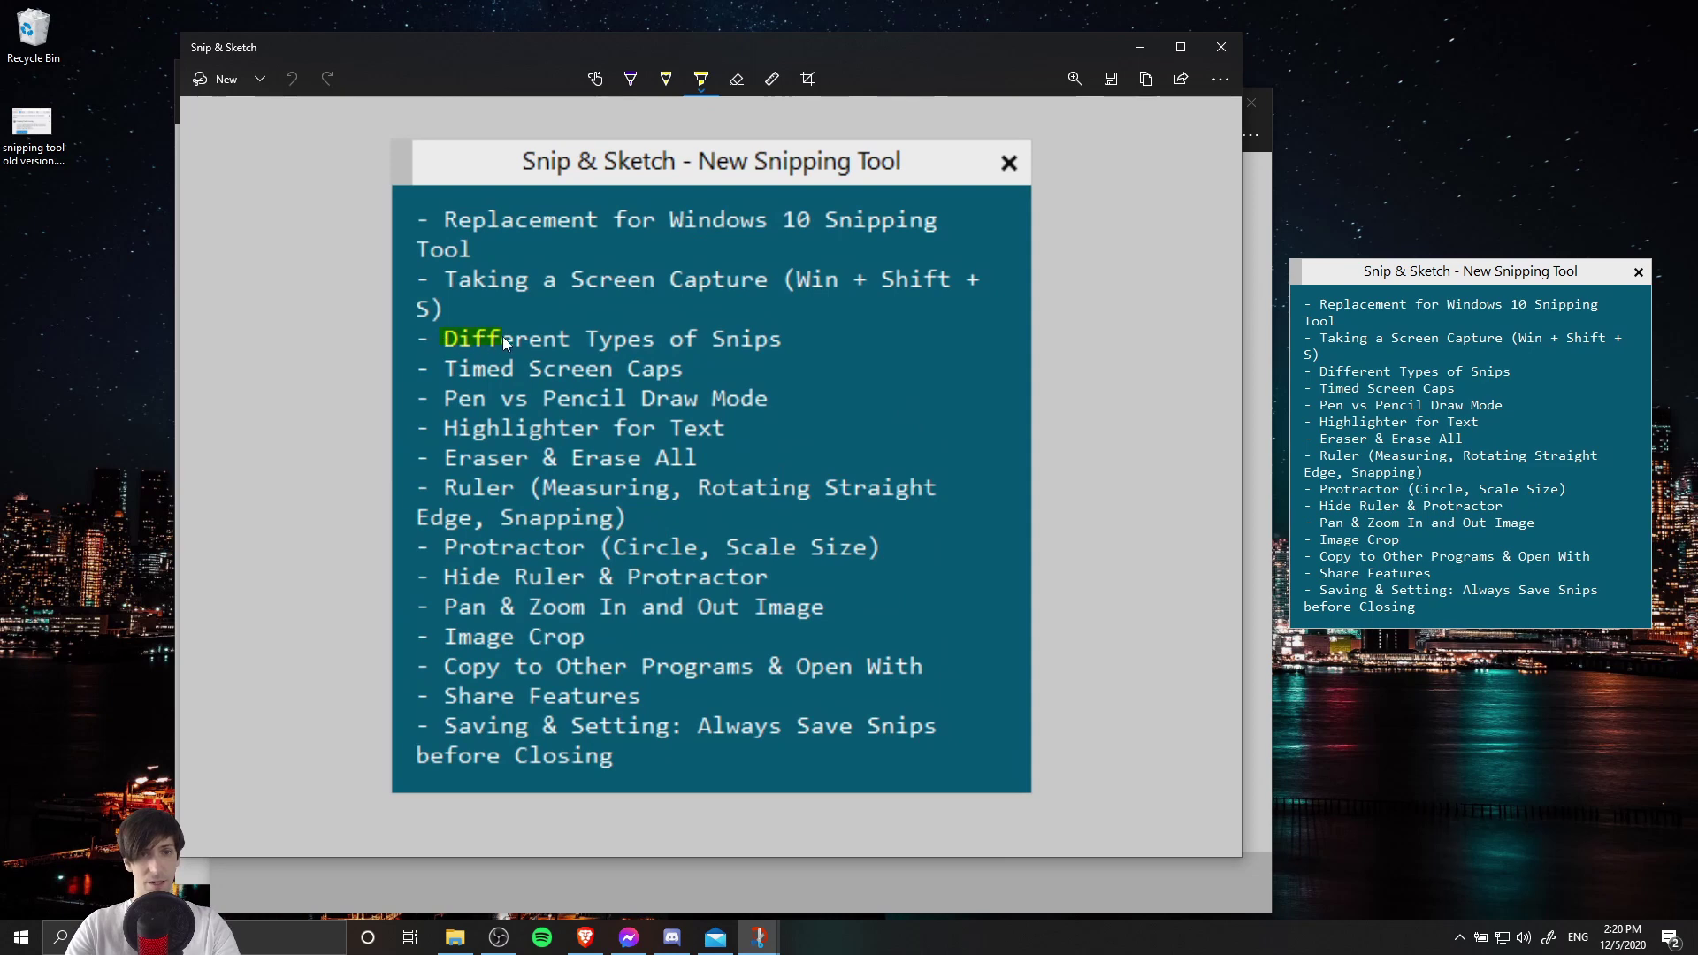
drag(588, 333, 796, 334)
scroll(437, 343, up, 1)
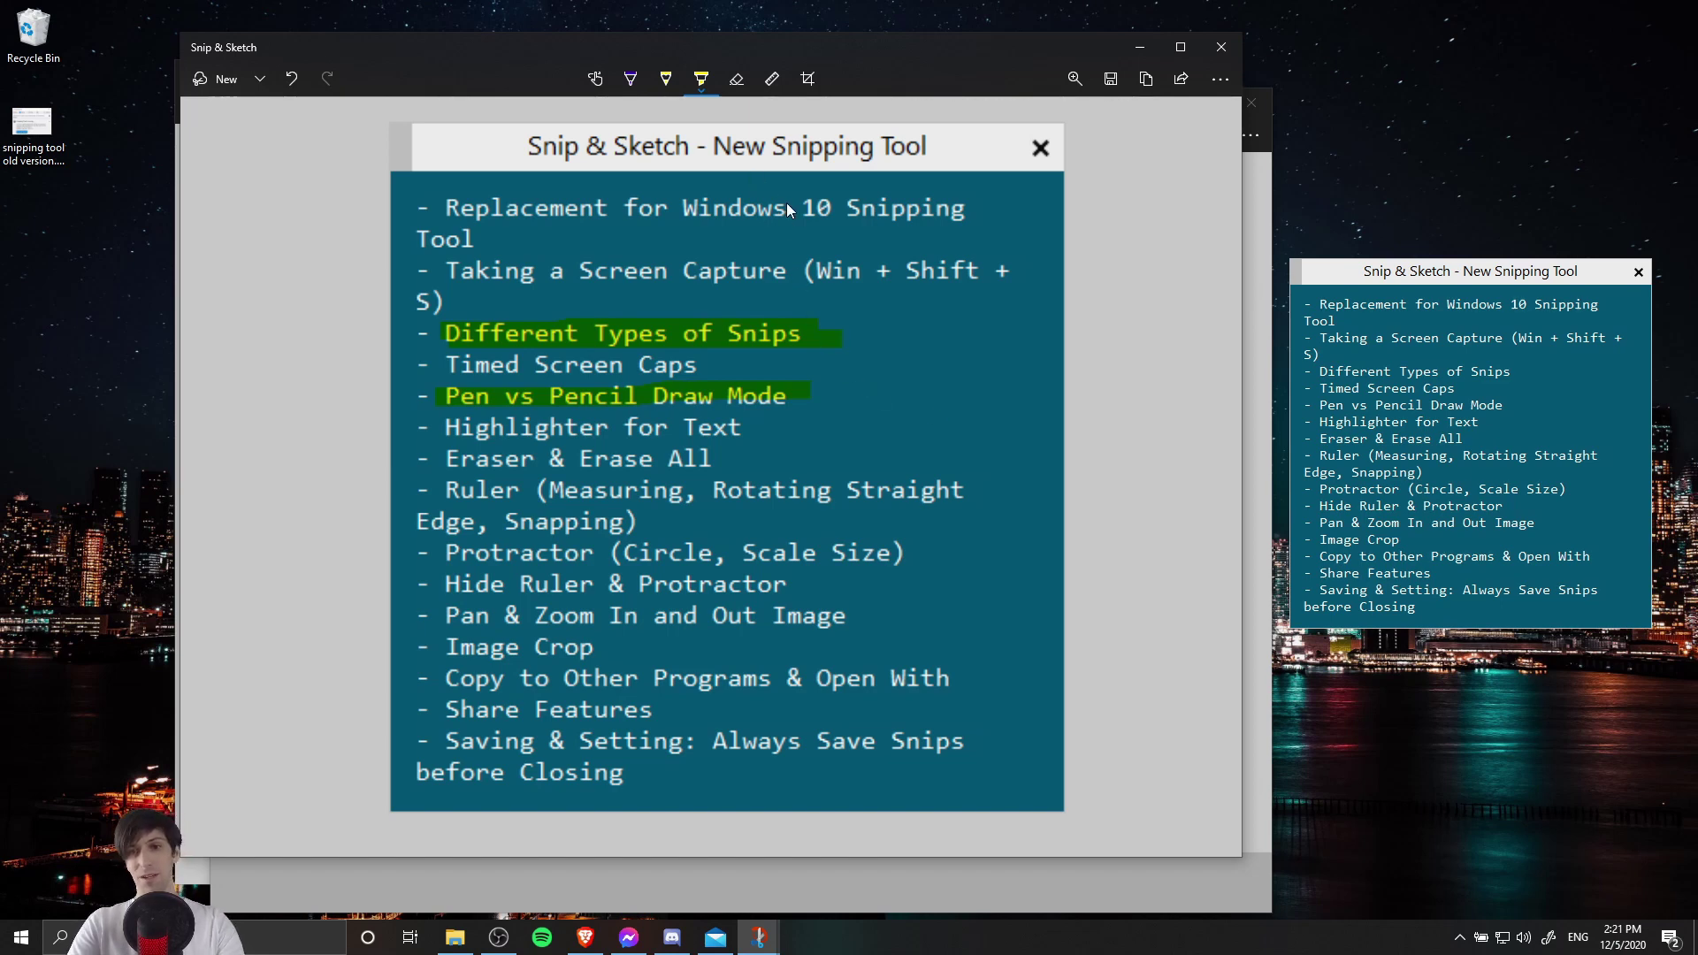
- Test the Eraser on the Different Types of Snips highlight, undo it, then use Erase all ink
click(738, 85)
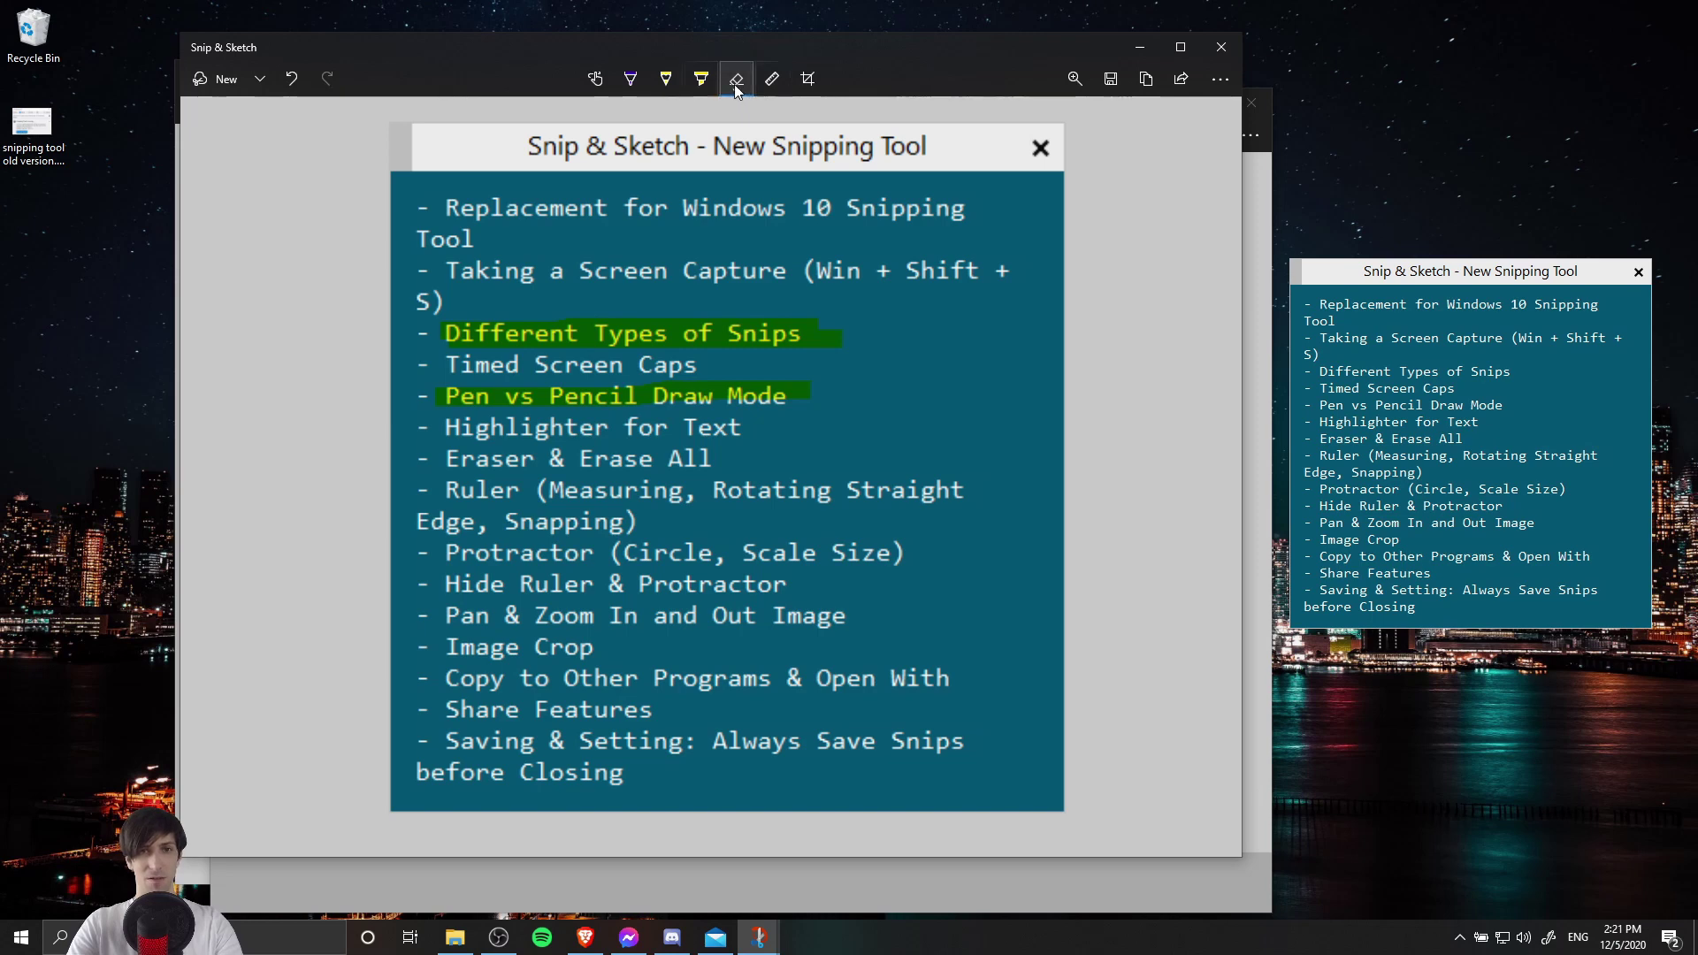
click(550, 333)
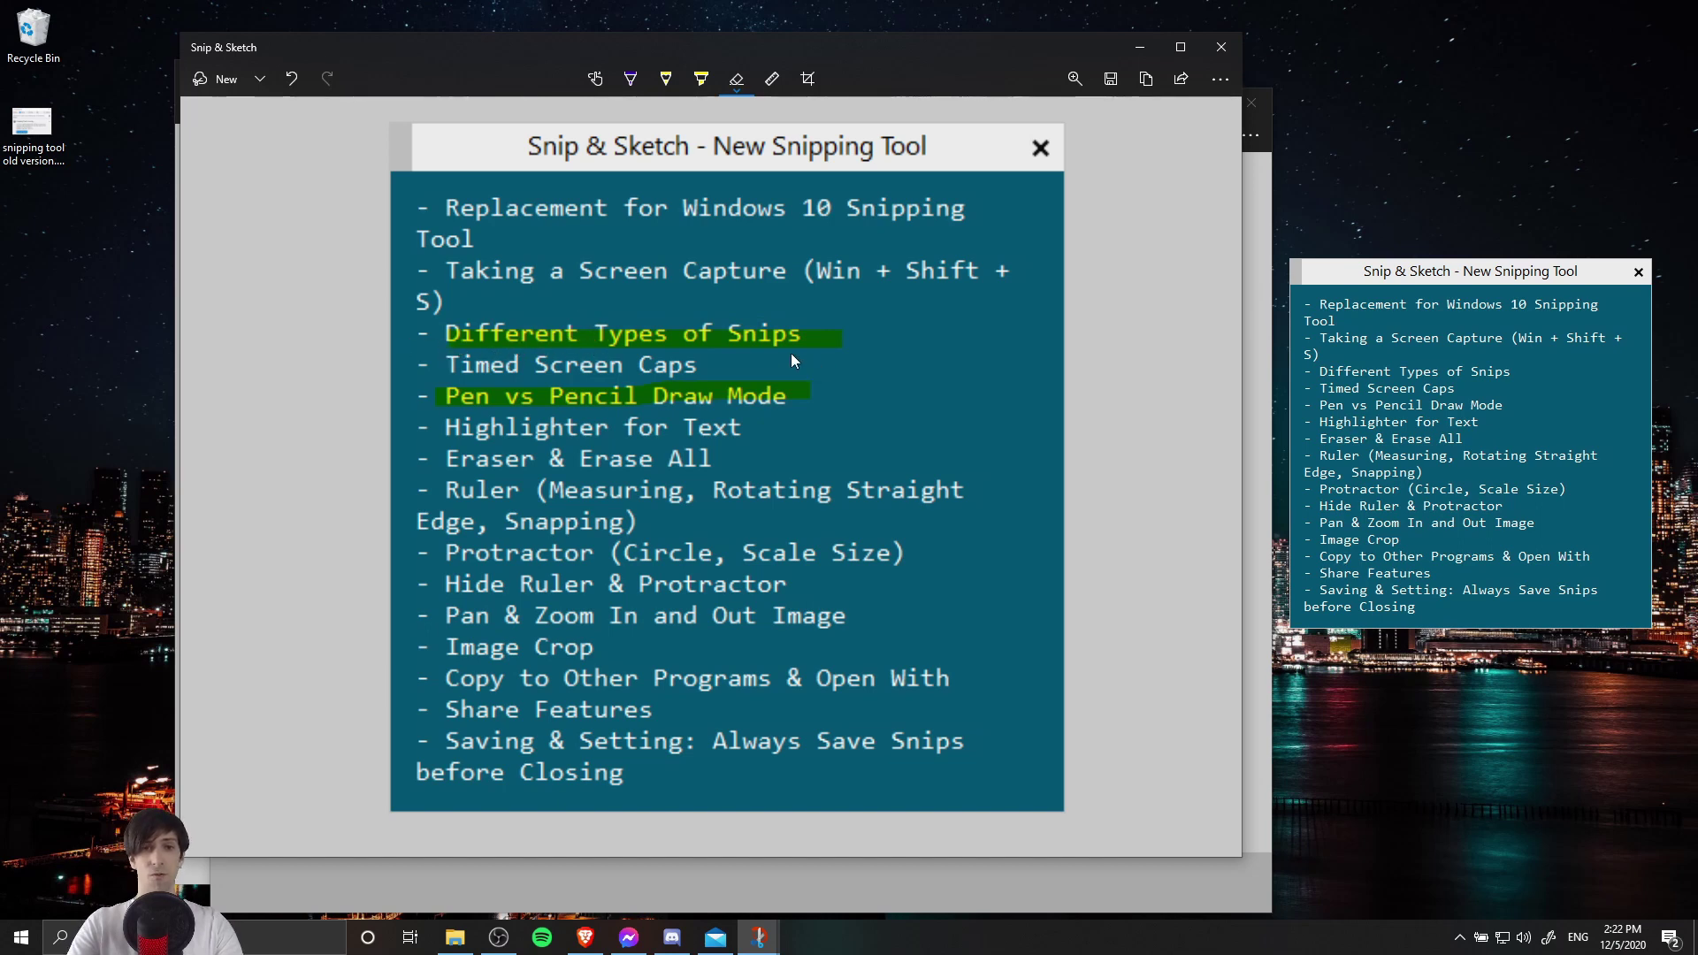
click(671, 336)
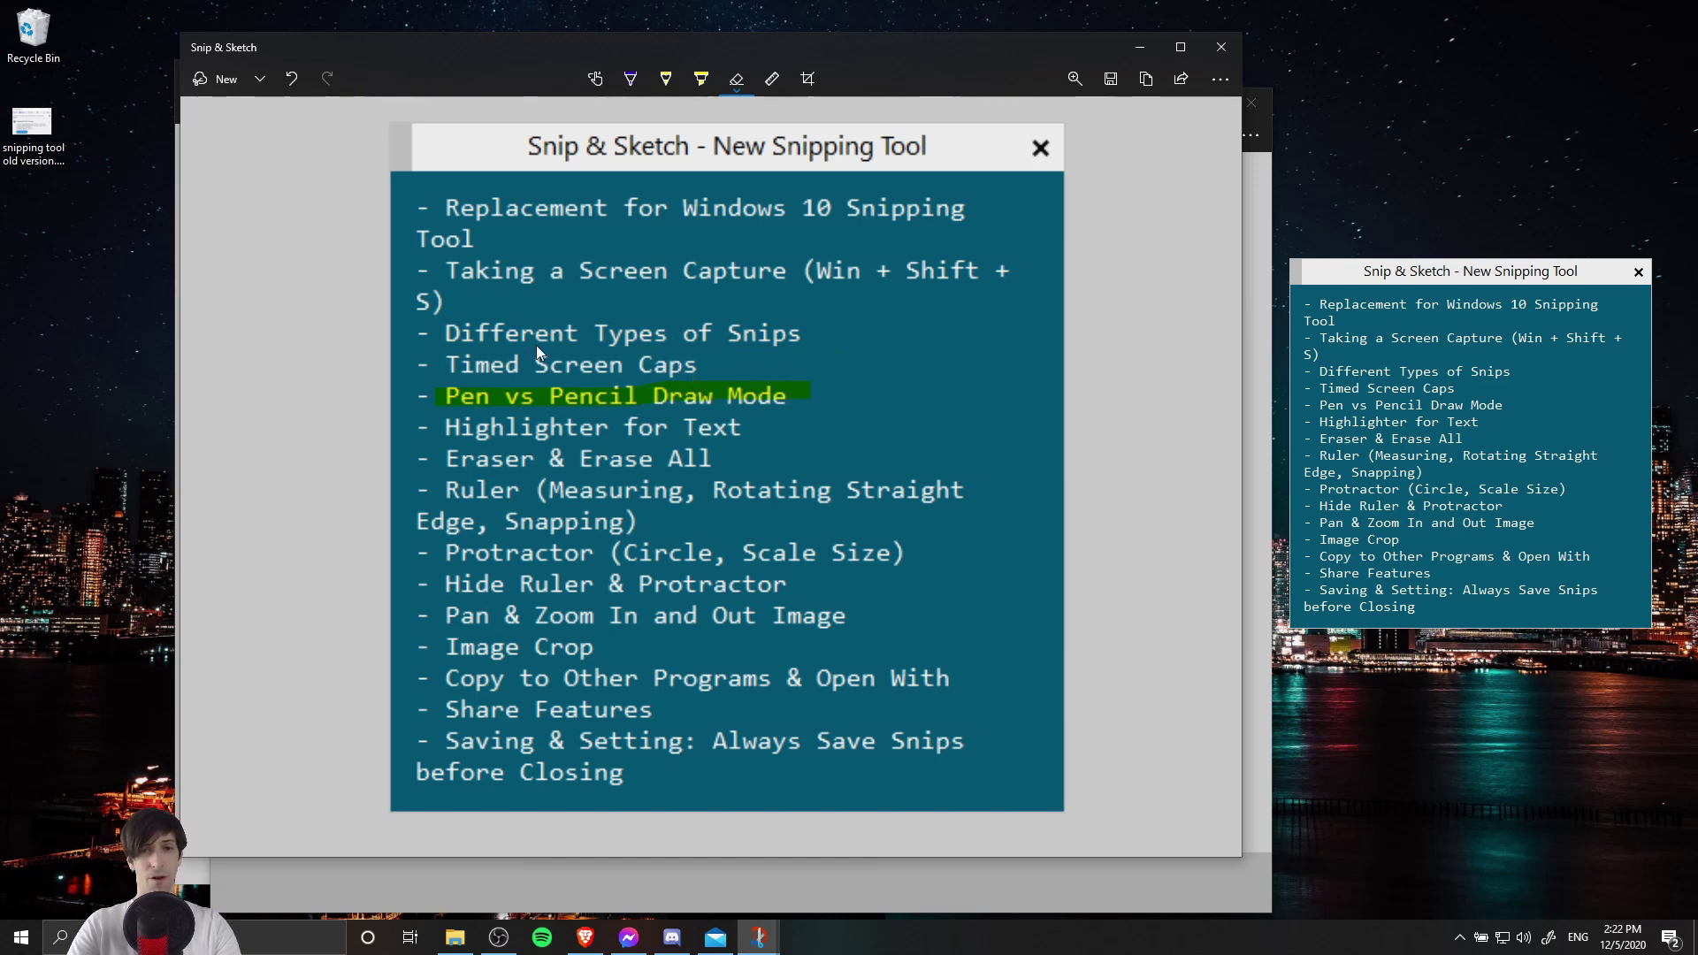
key(ctrl+z)
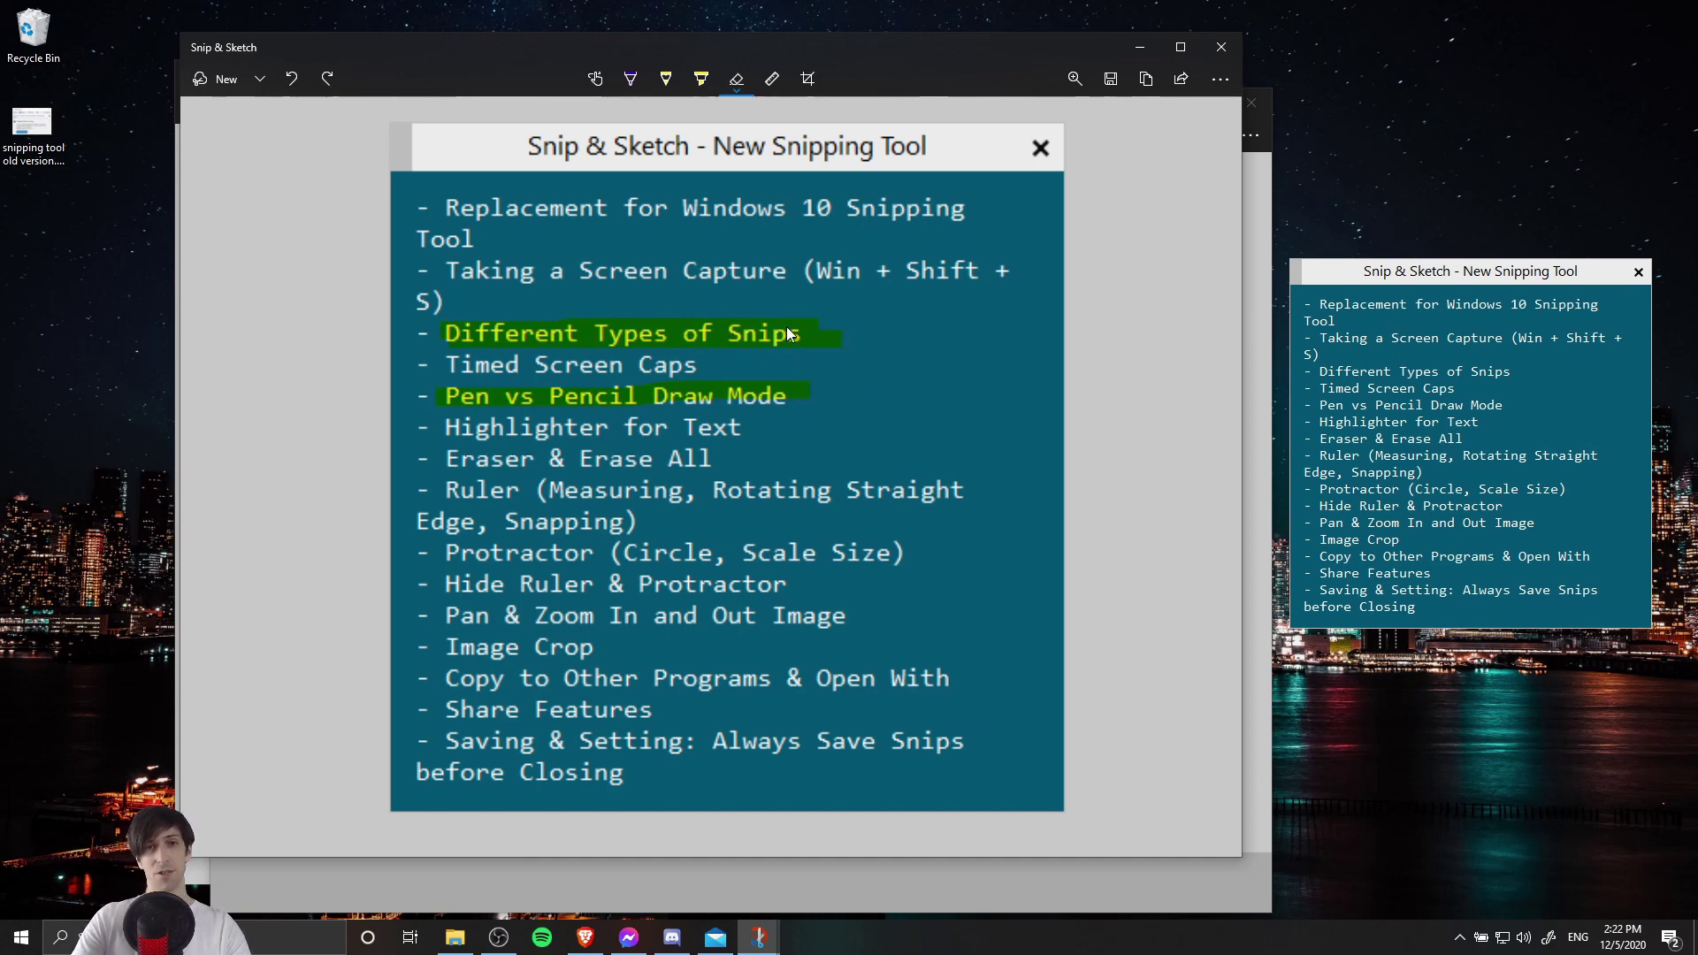
drag(764, 290, 758, 351)
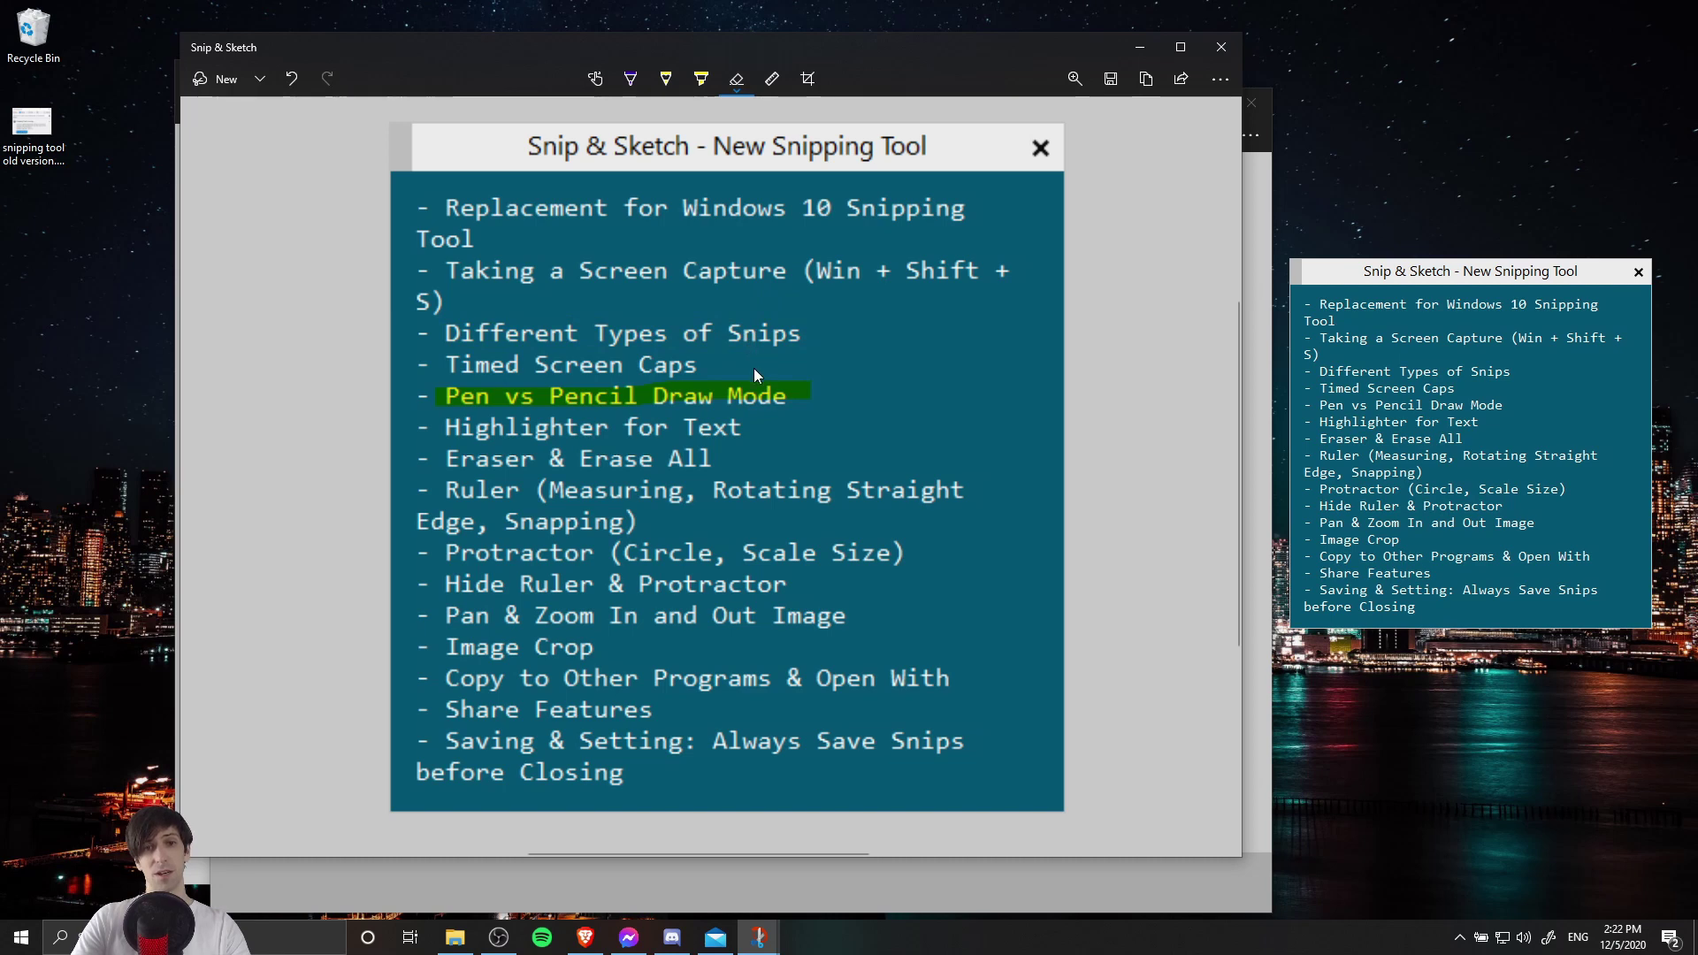
key(ctrl+z)
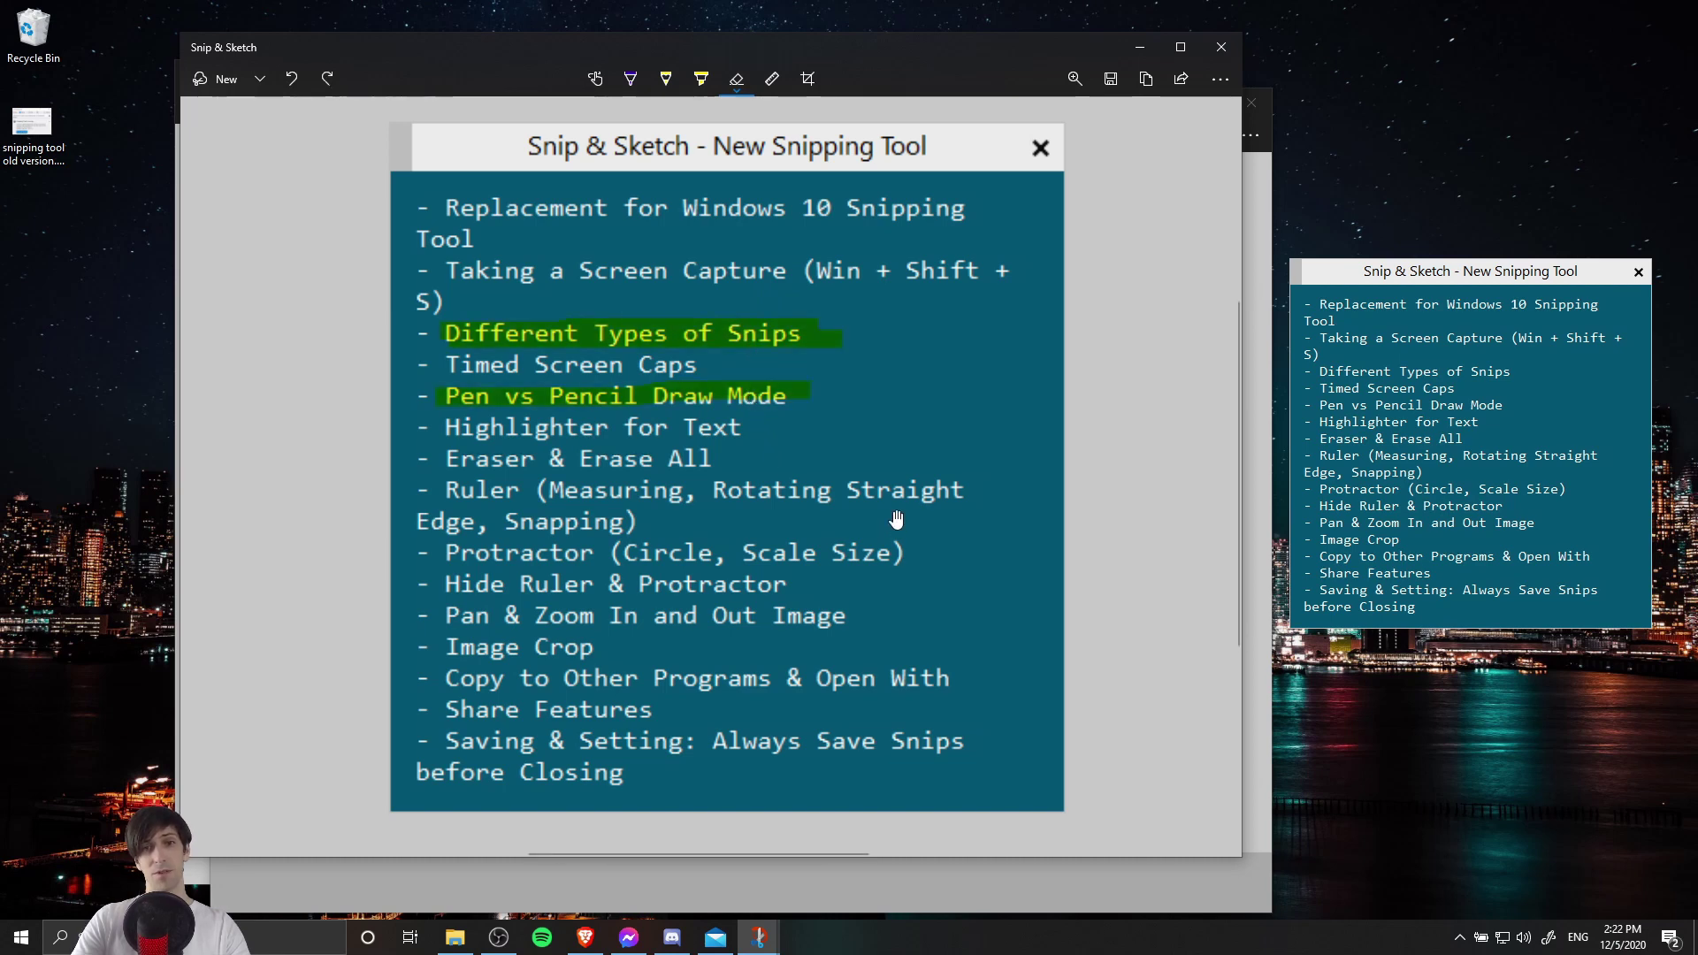
click(735, 84)
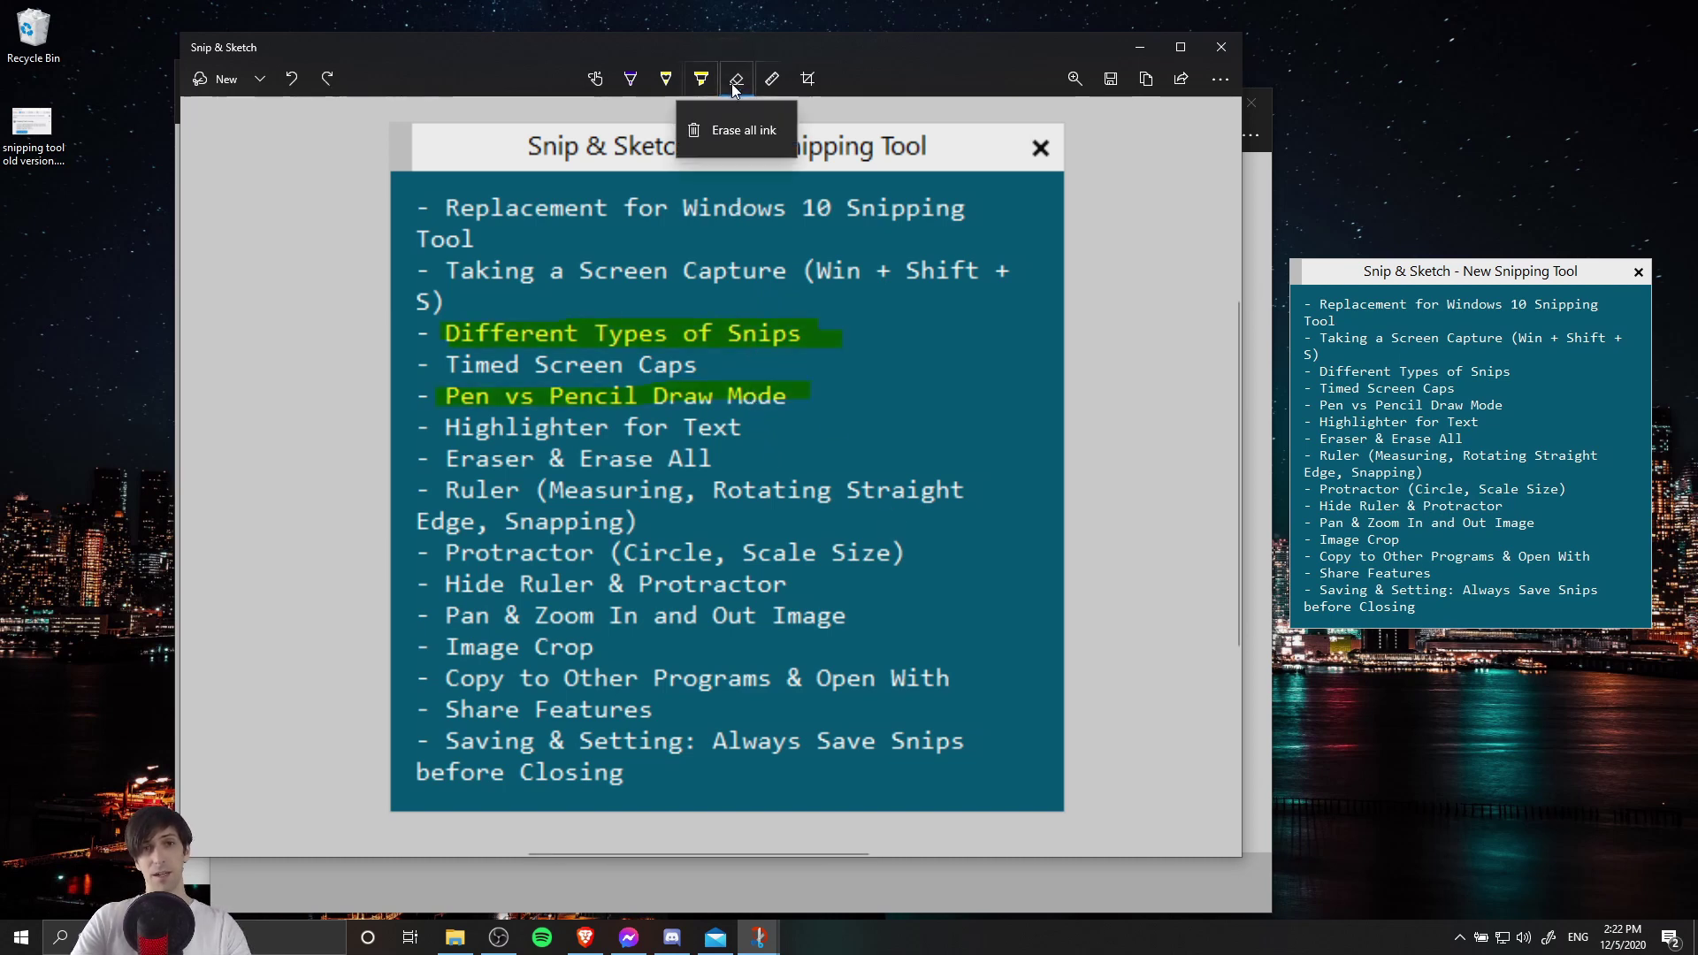
click(734, 141)
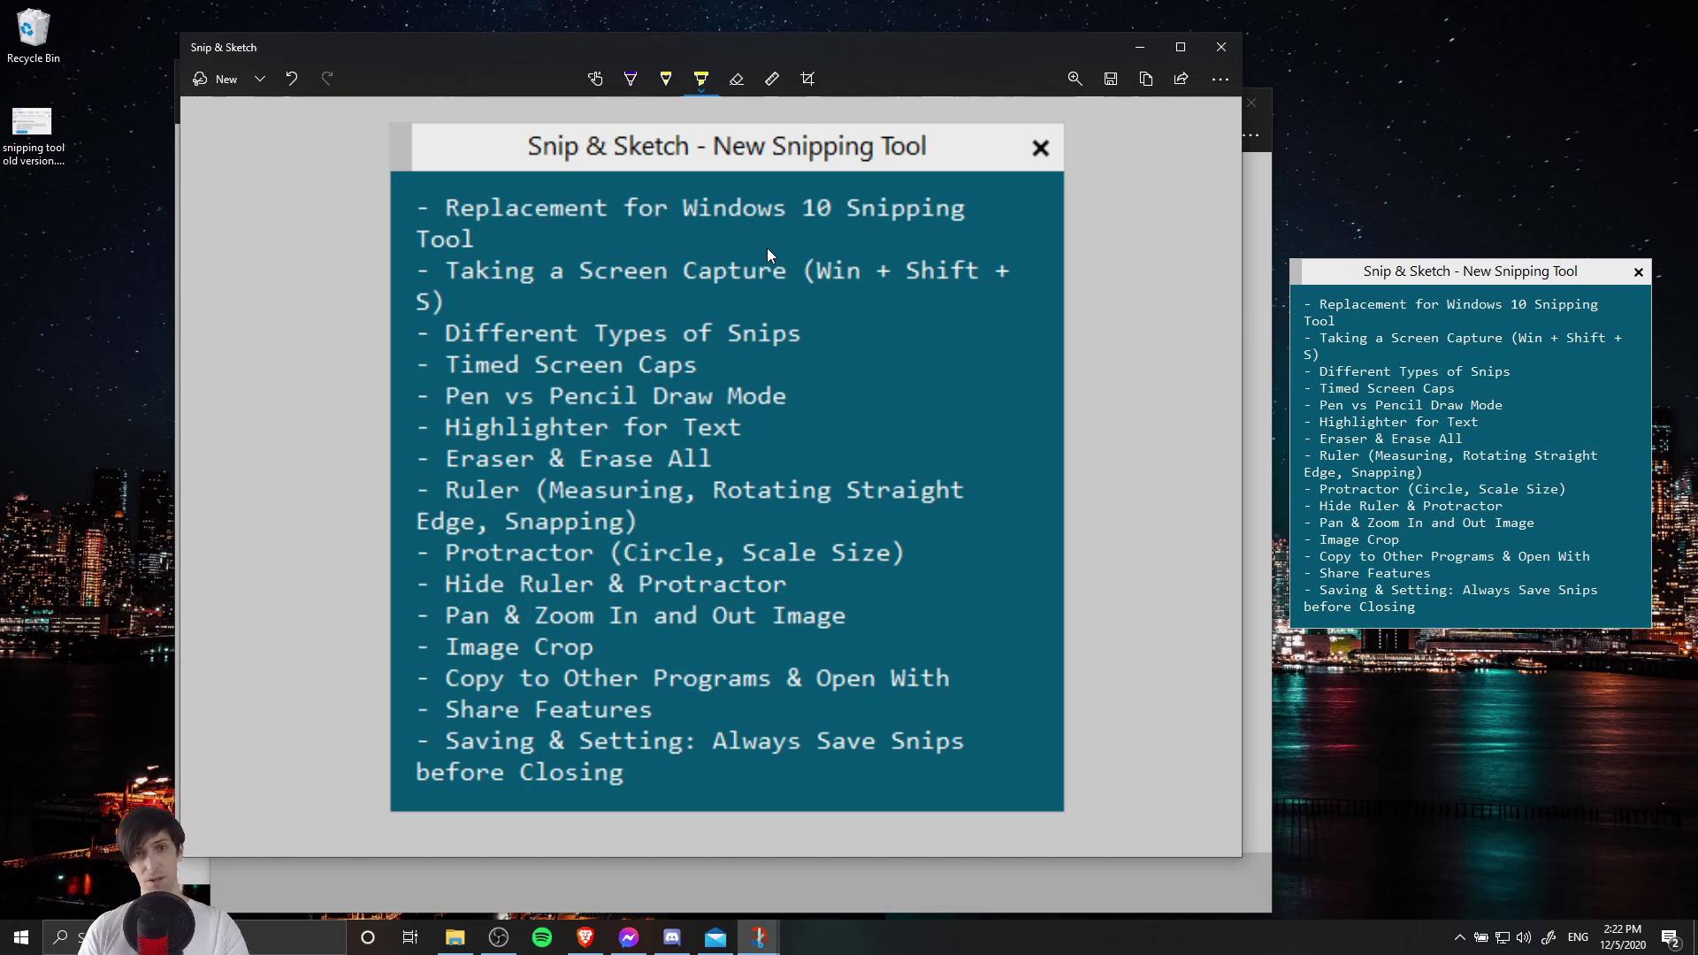
- Show the ruler under the text and highlight 'Different' along its edge
click(770, 87)
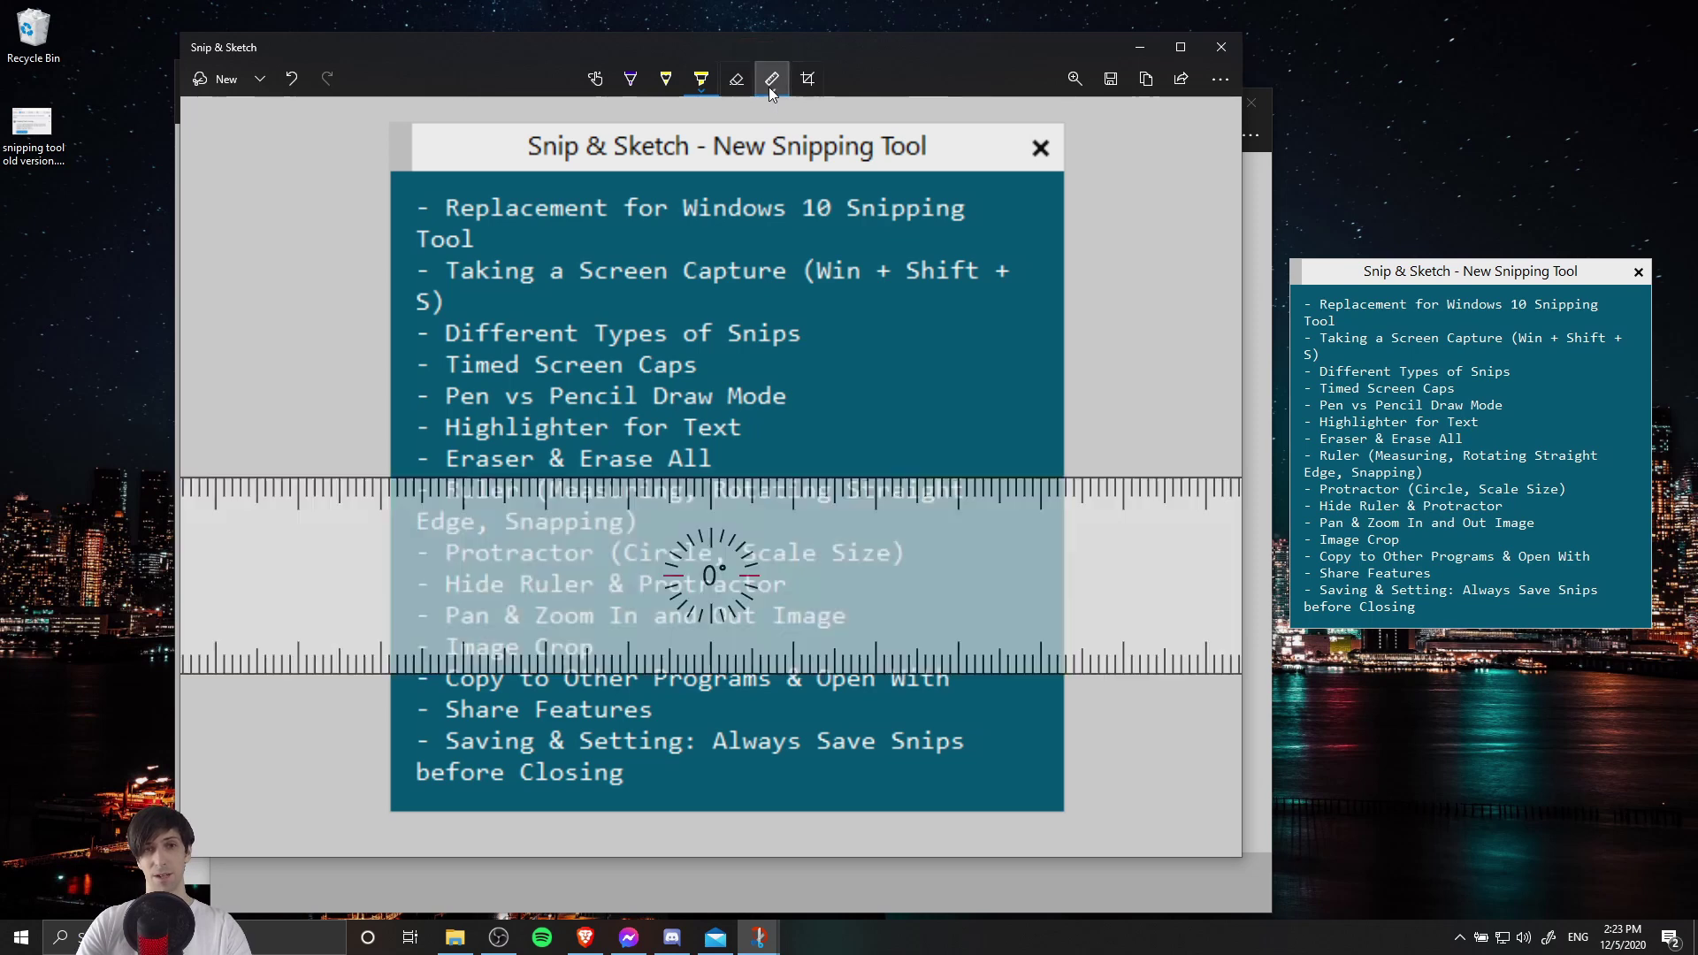
drag(741, 598, 777, 487)
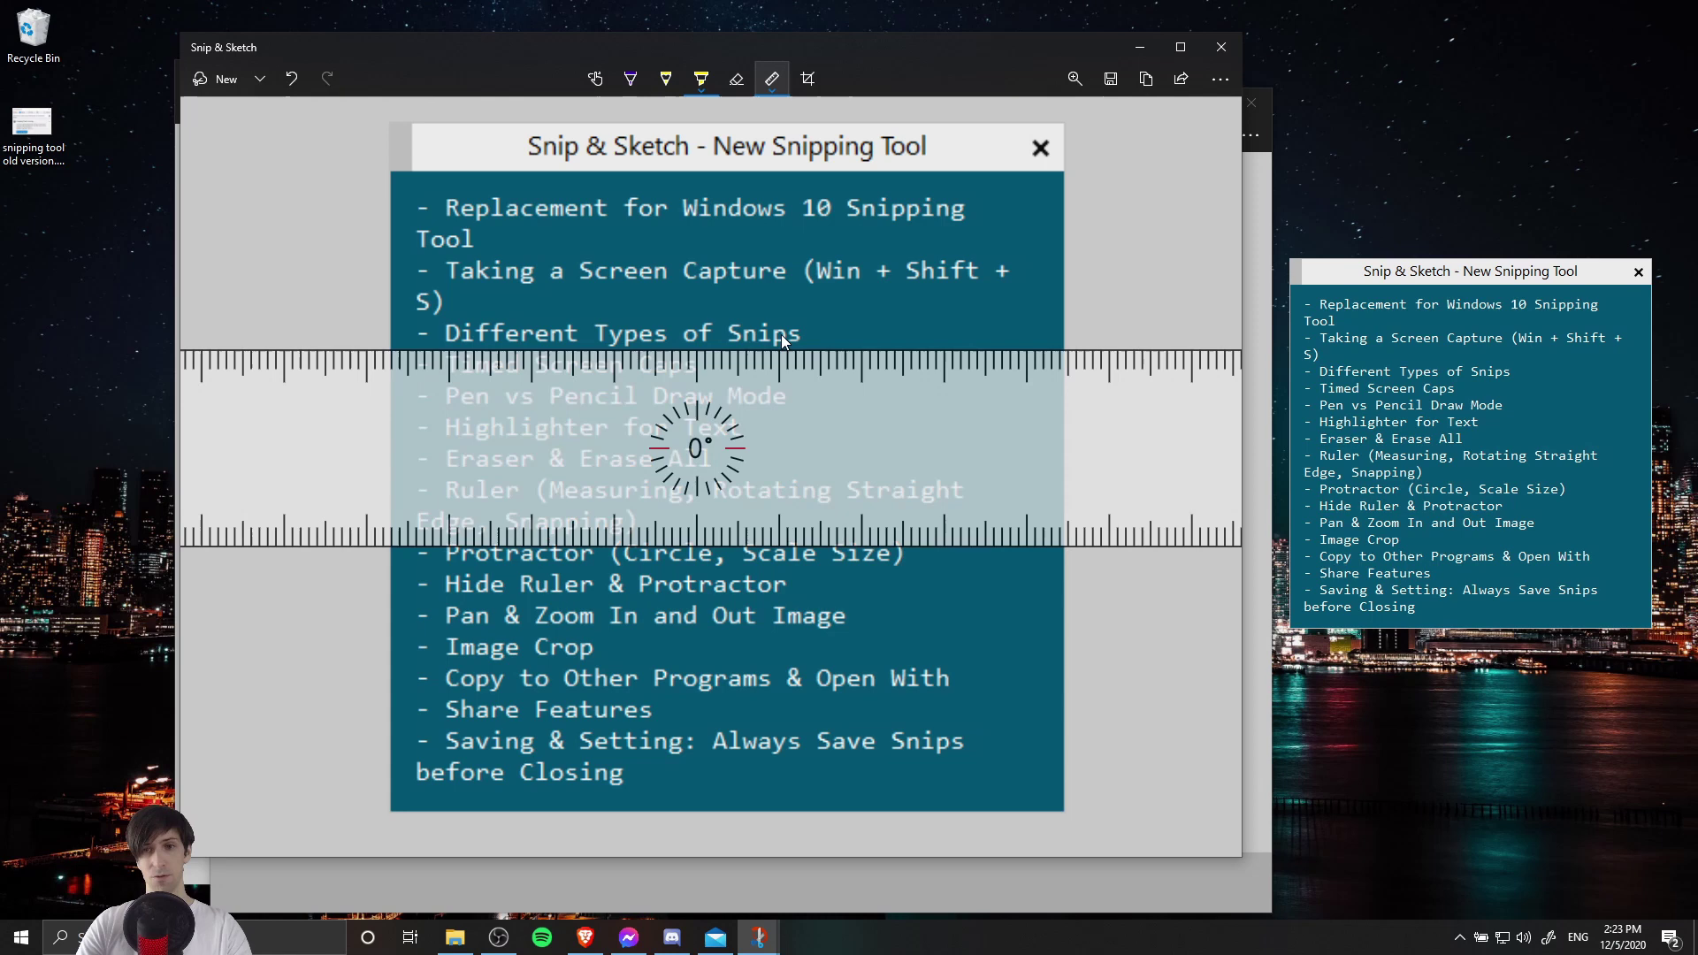
click(702, 79)
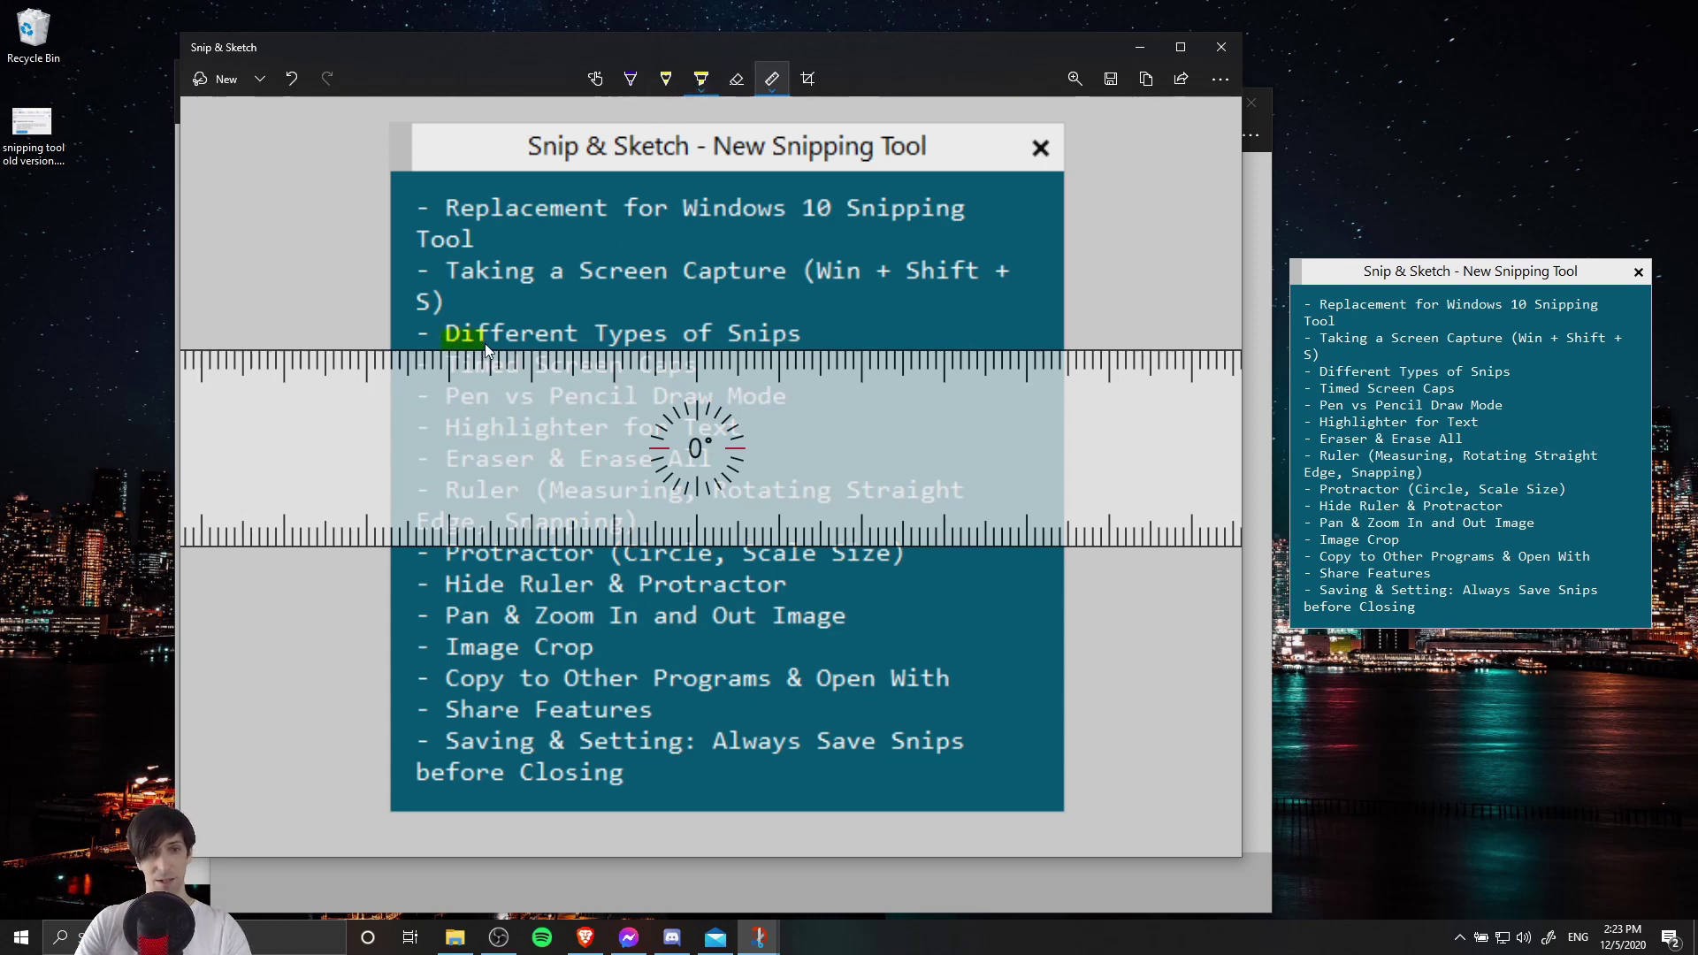
drag(484, 343, 575, 343)
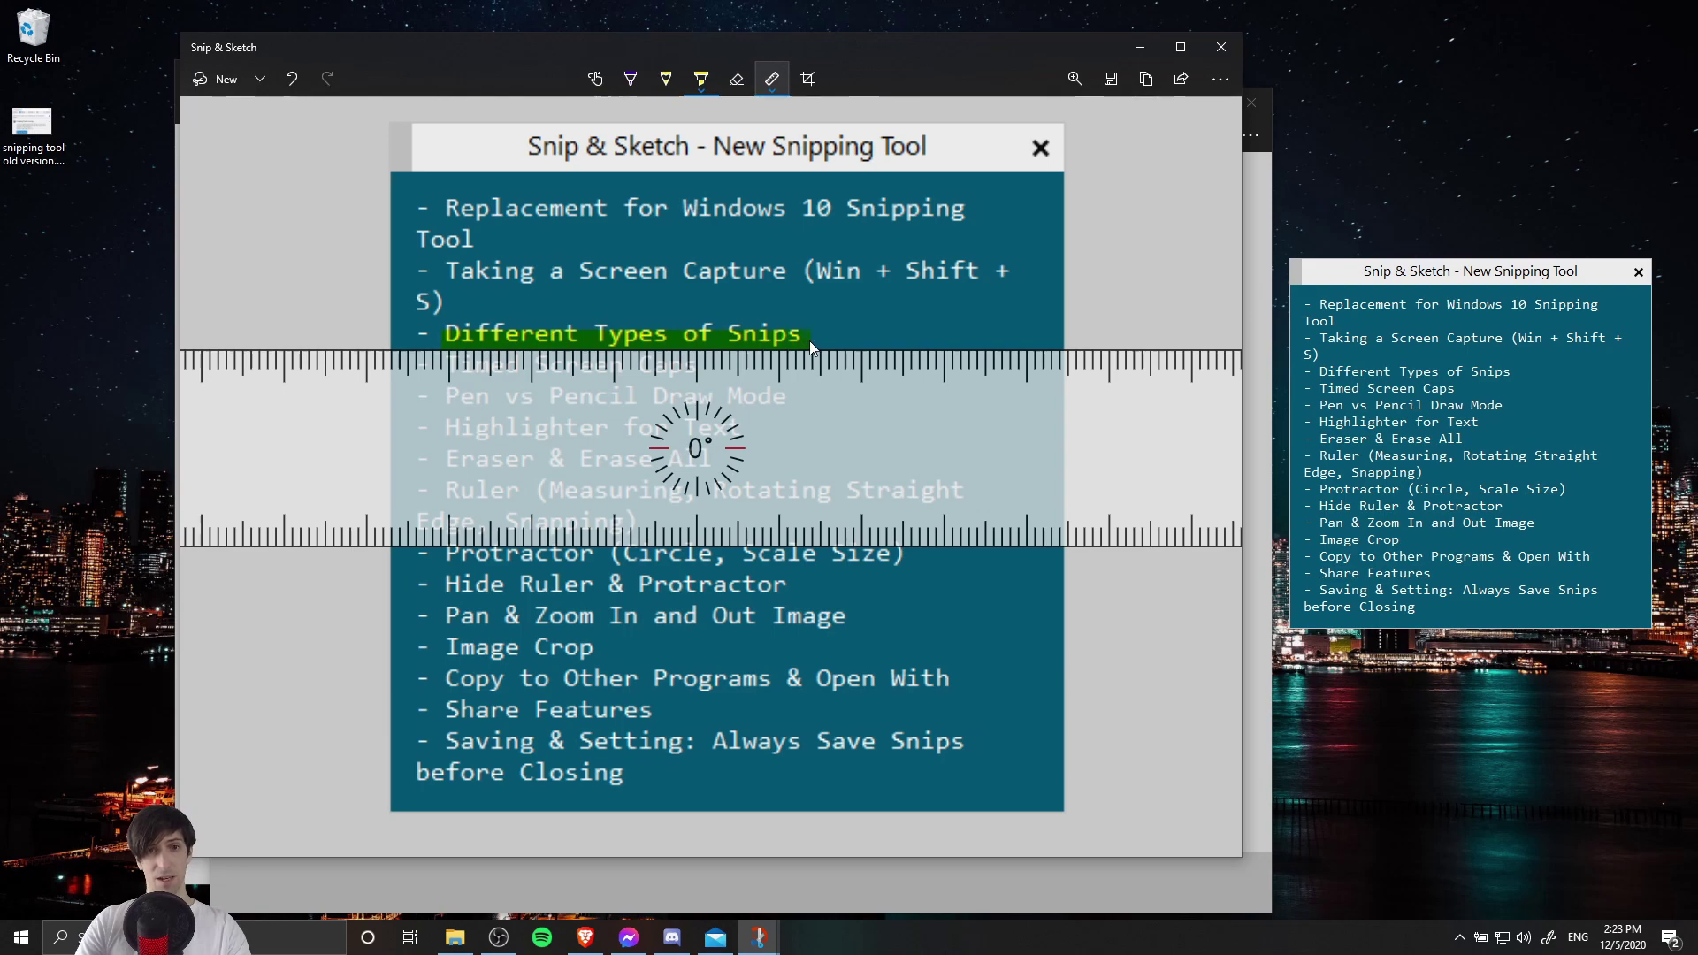
scroll(623, 341, up, 5)
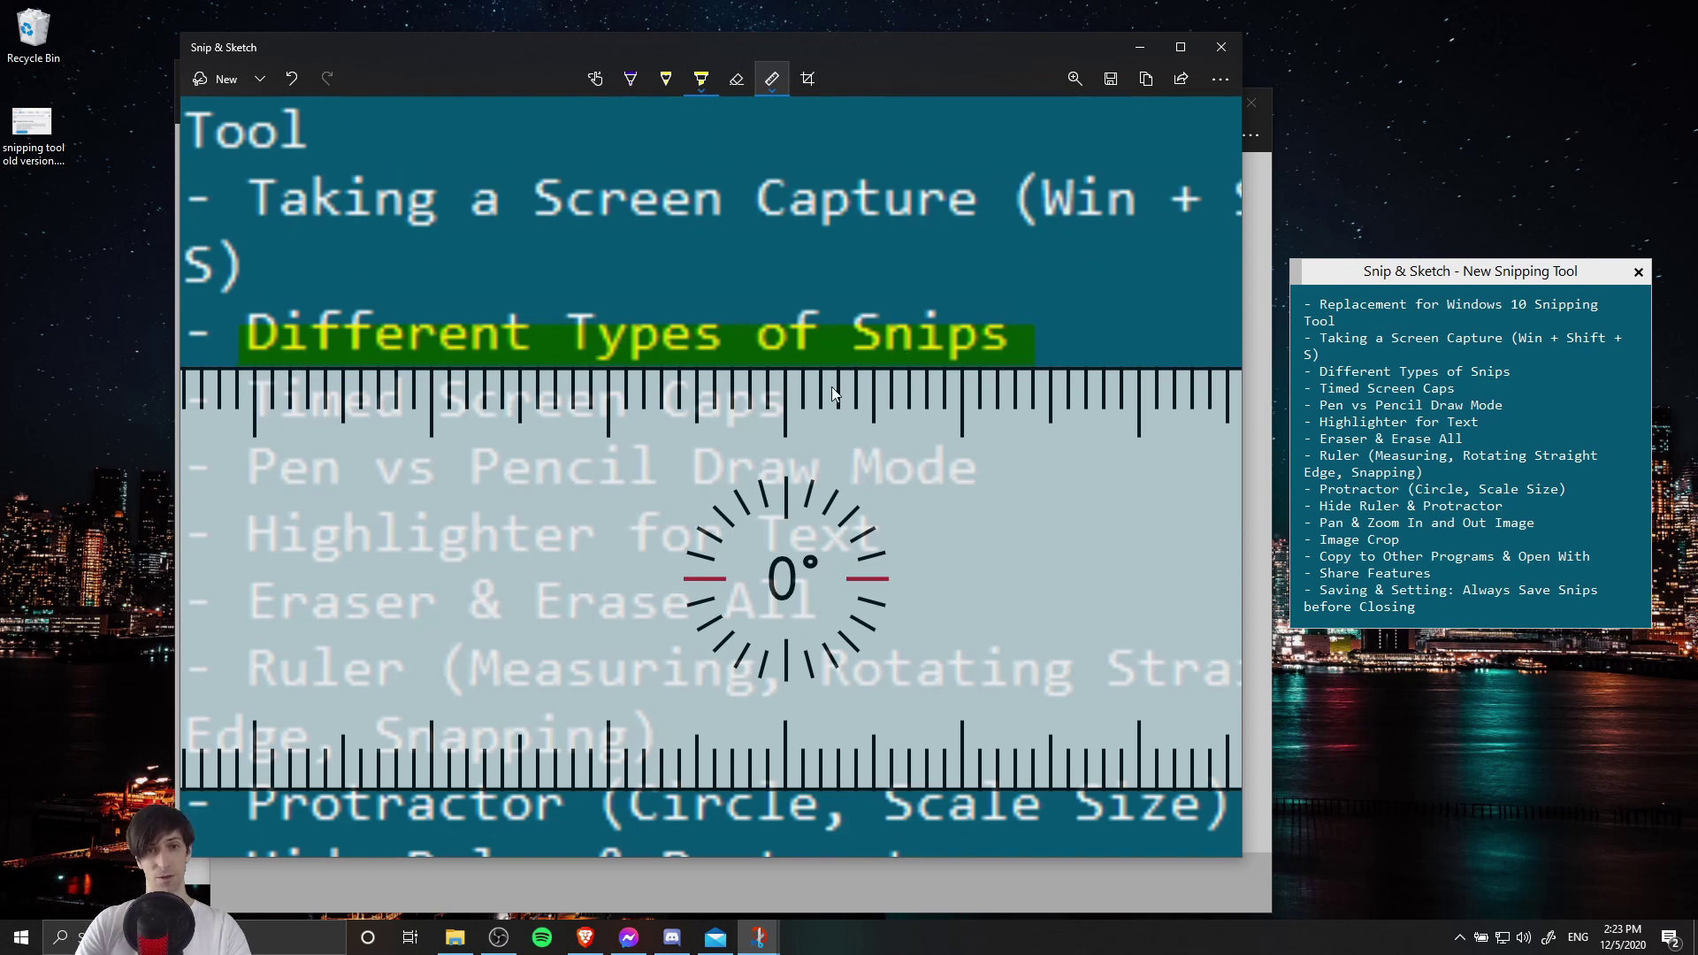
scroll(832, 394, down, 2)
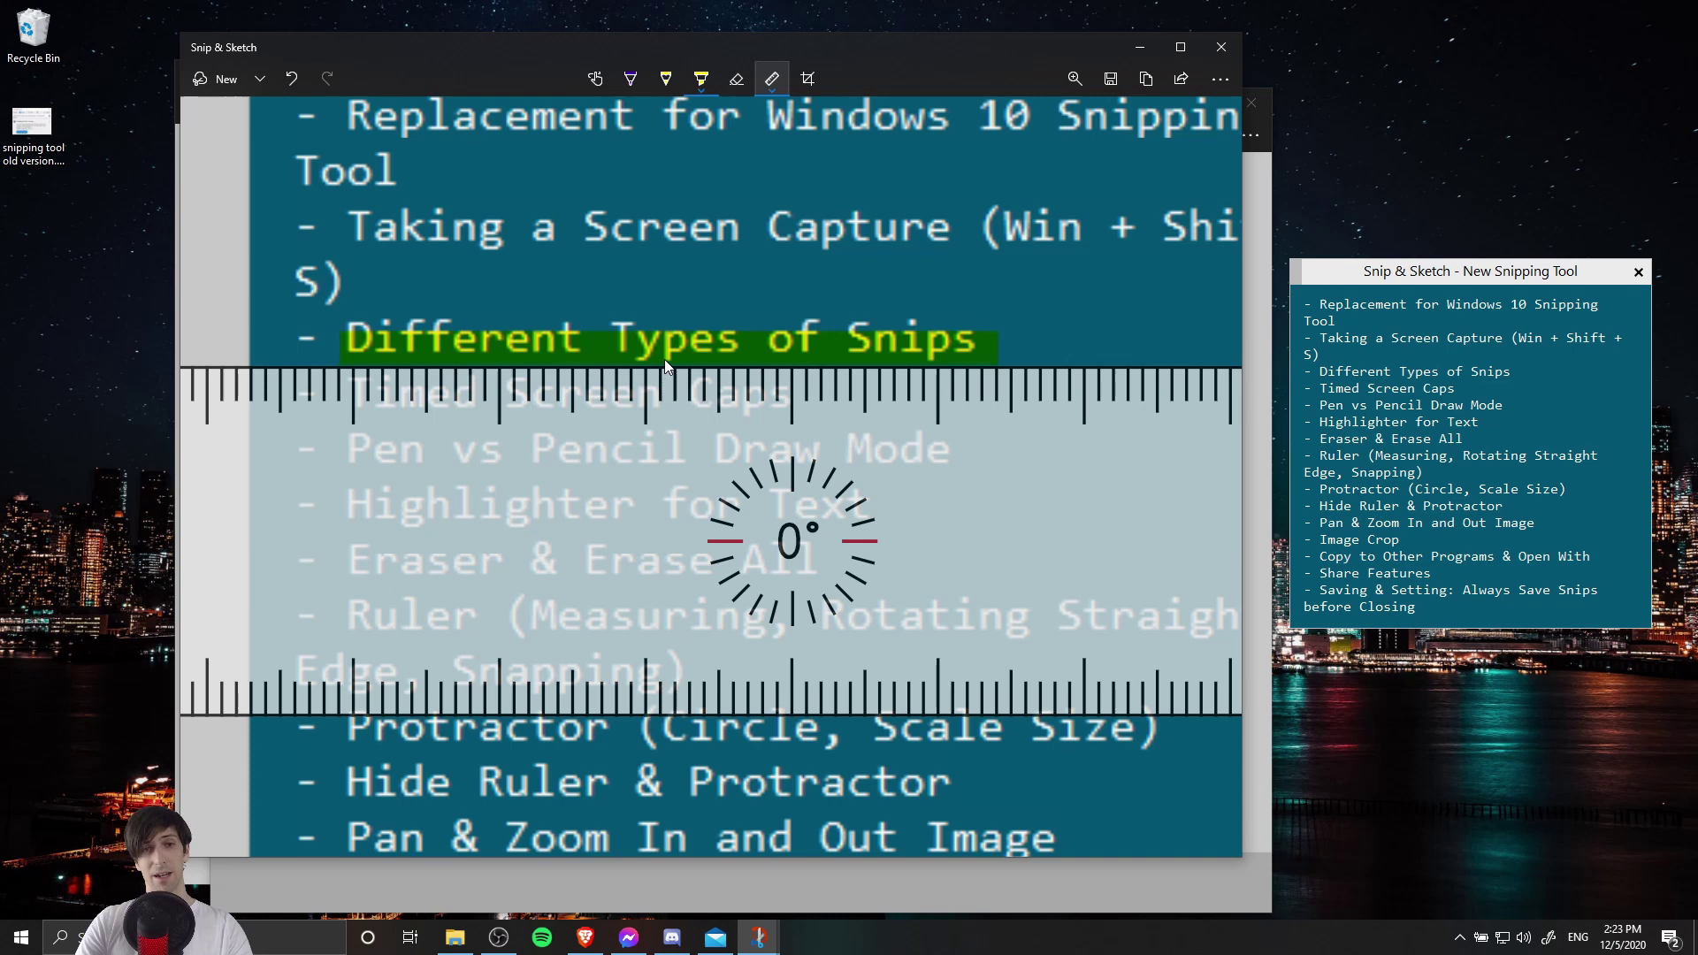
- Redo the stroke so 'Different Types of Snips' is highlighted along the nudged ruler, then move the ruler down
key(ctrl+z)
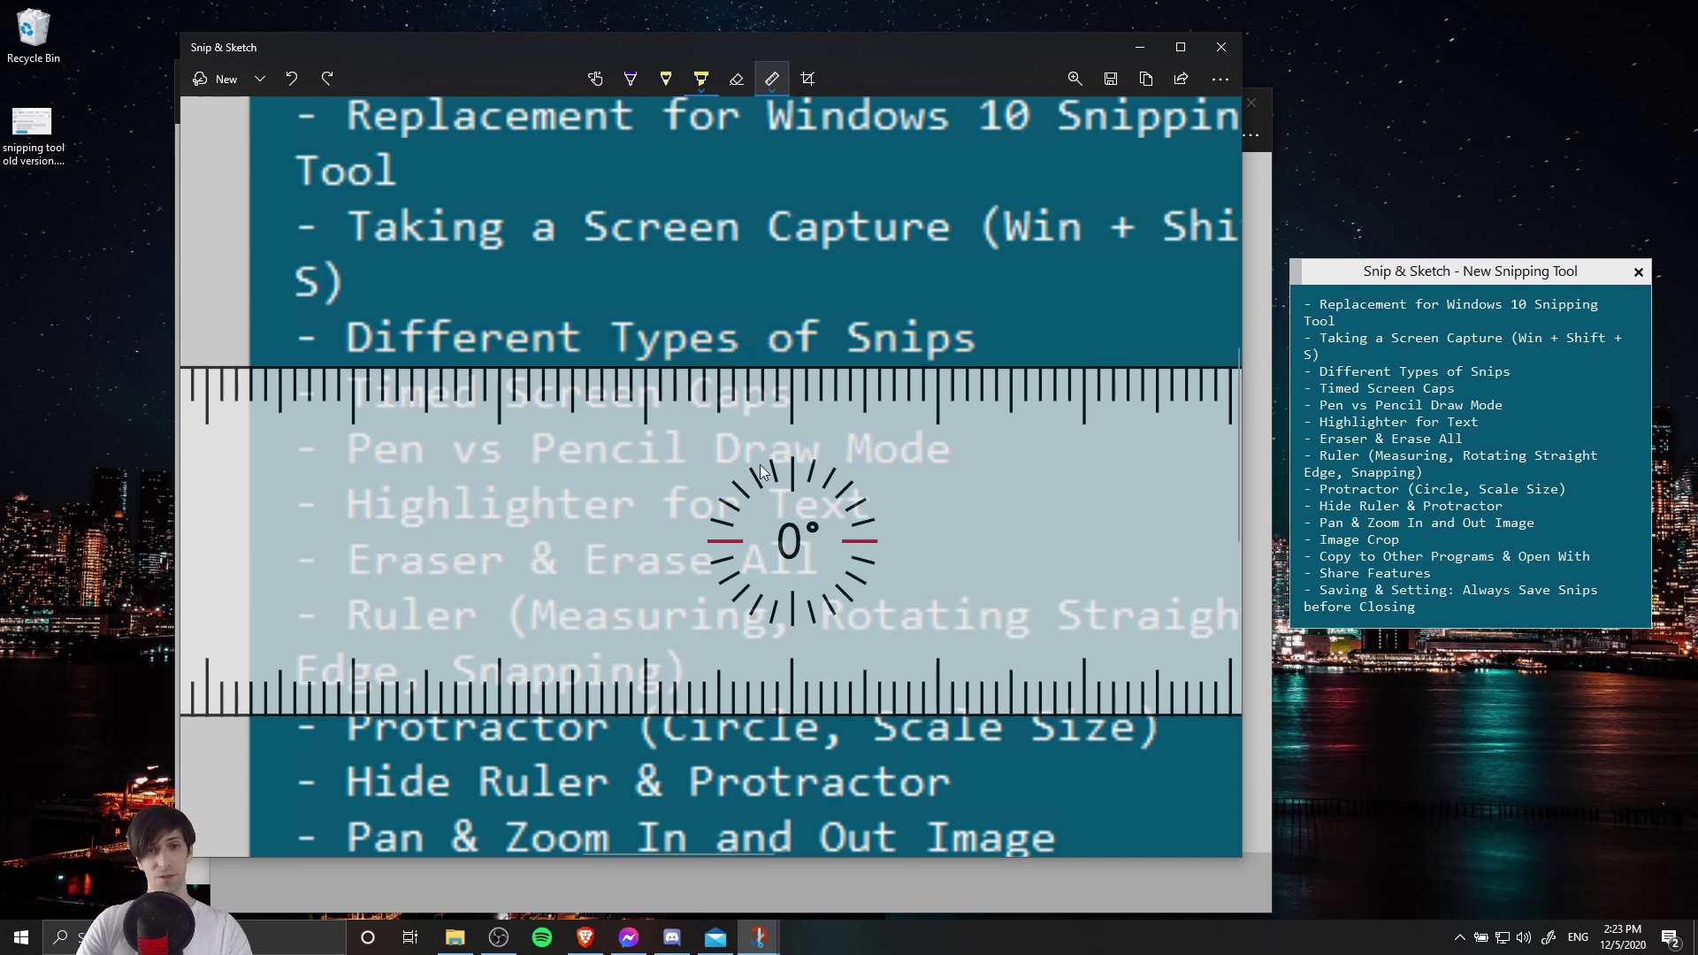
drag(761, 466, 761, 451)
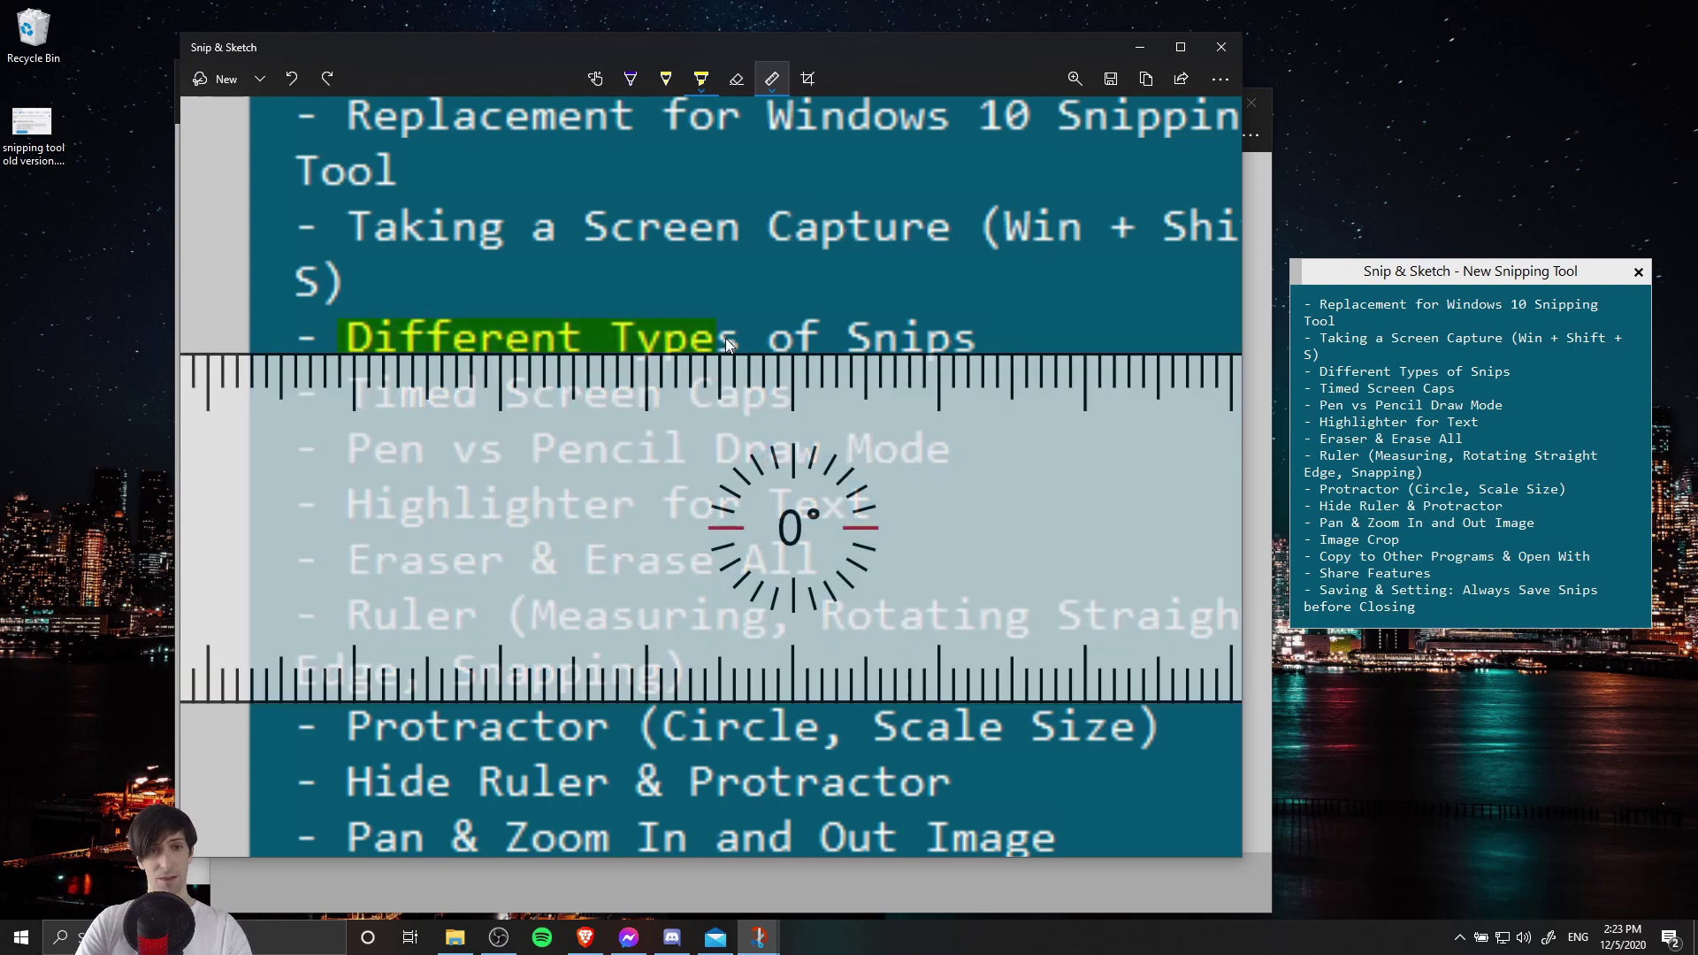
drag(725, 338, 904, 345)
scroll(969, 406, up, 1)
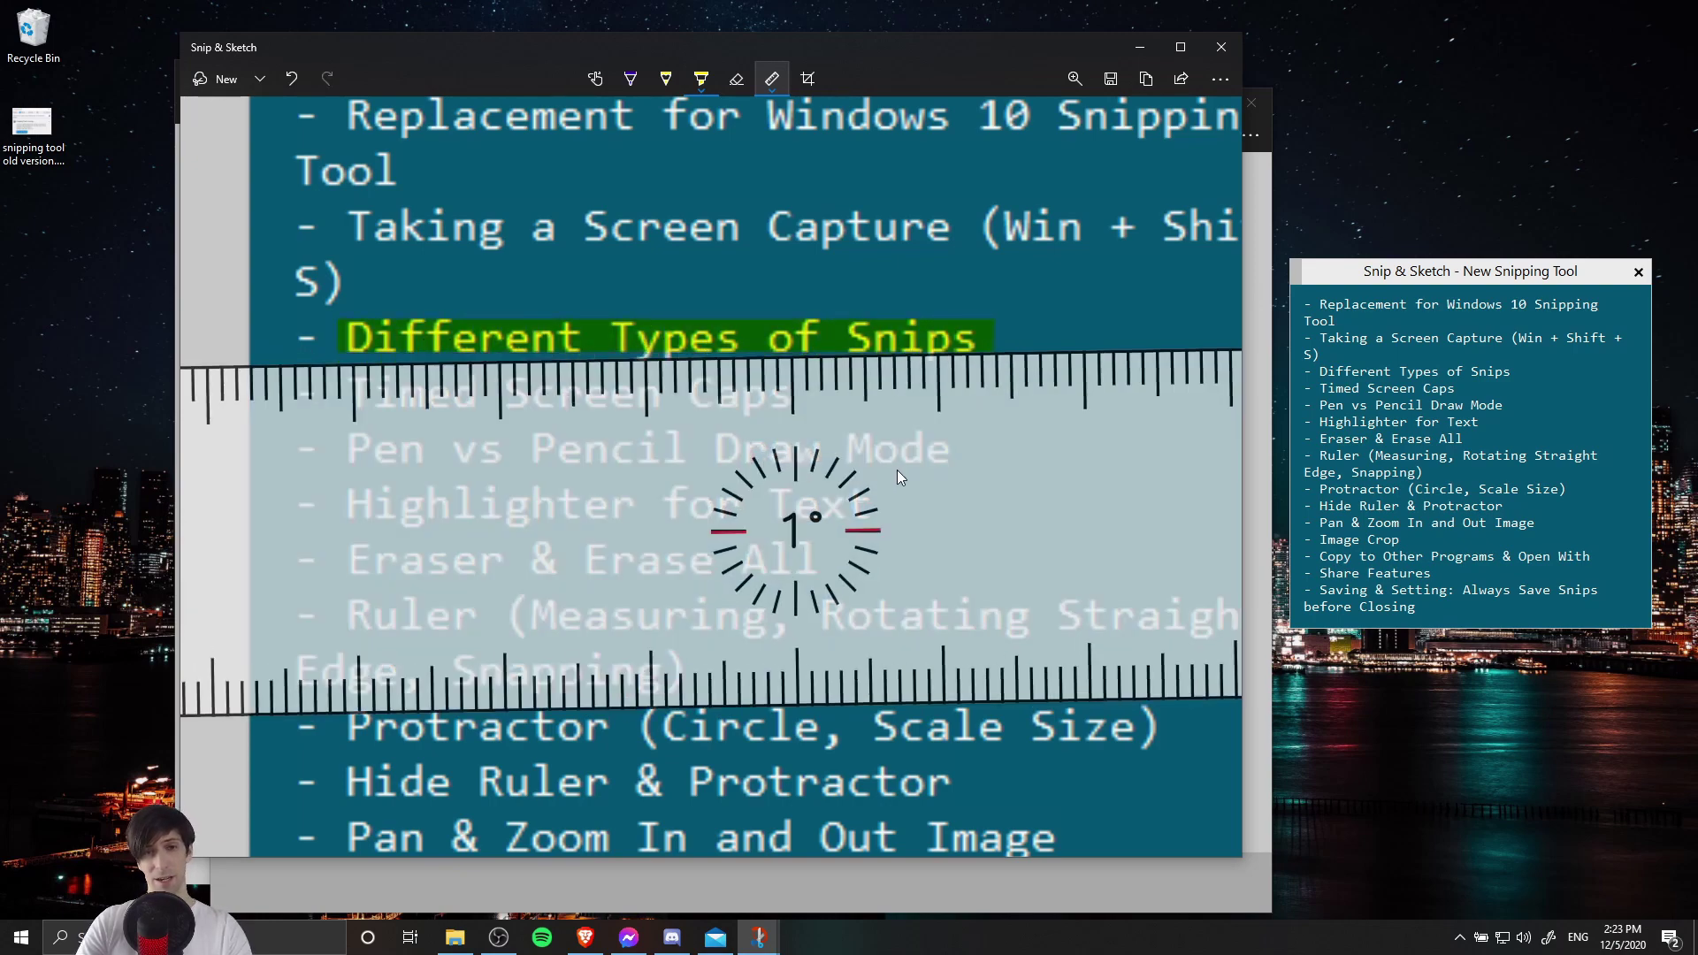
drag(897, 469, 908, 681)
- Tilt the ruler to 15° and draw a long straight pen line along it
scroll(909, 672, down, 3)
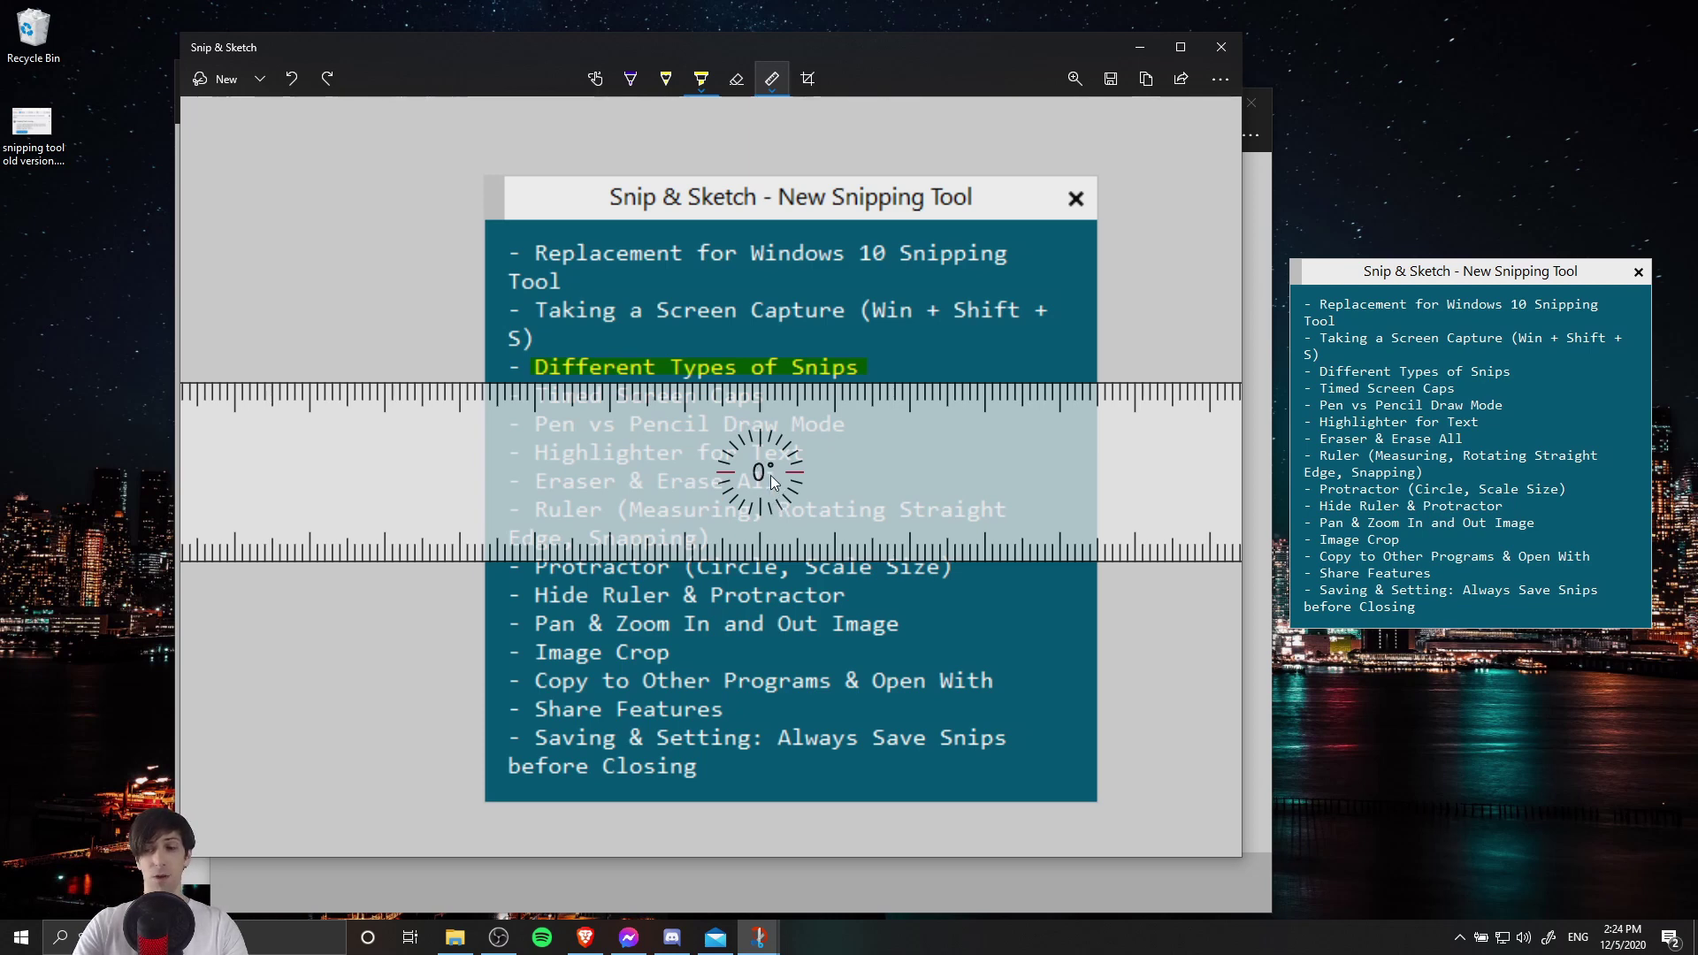
scroll(772, 482, down, 14)
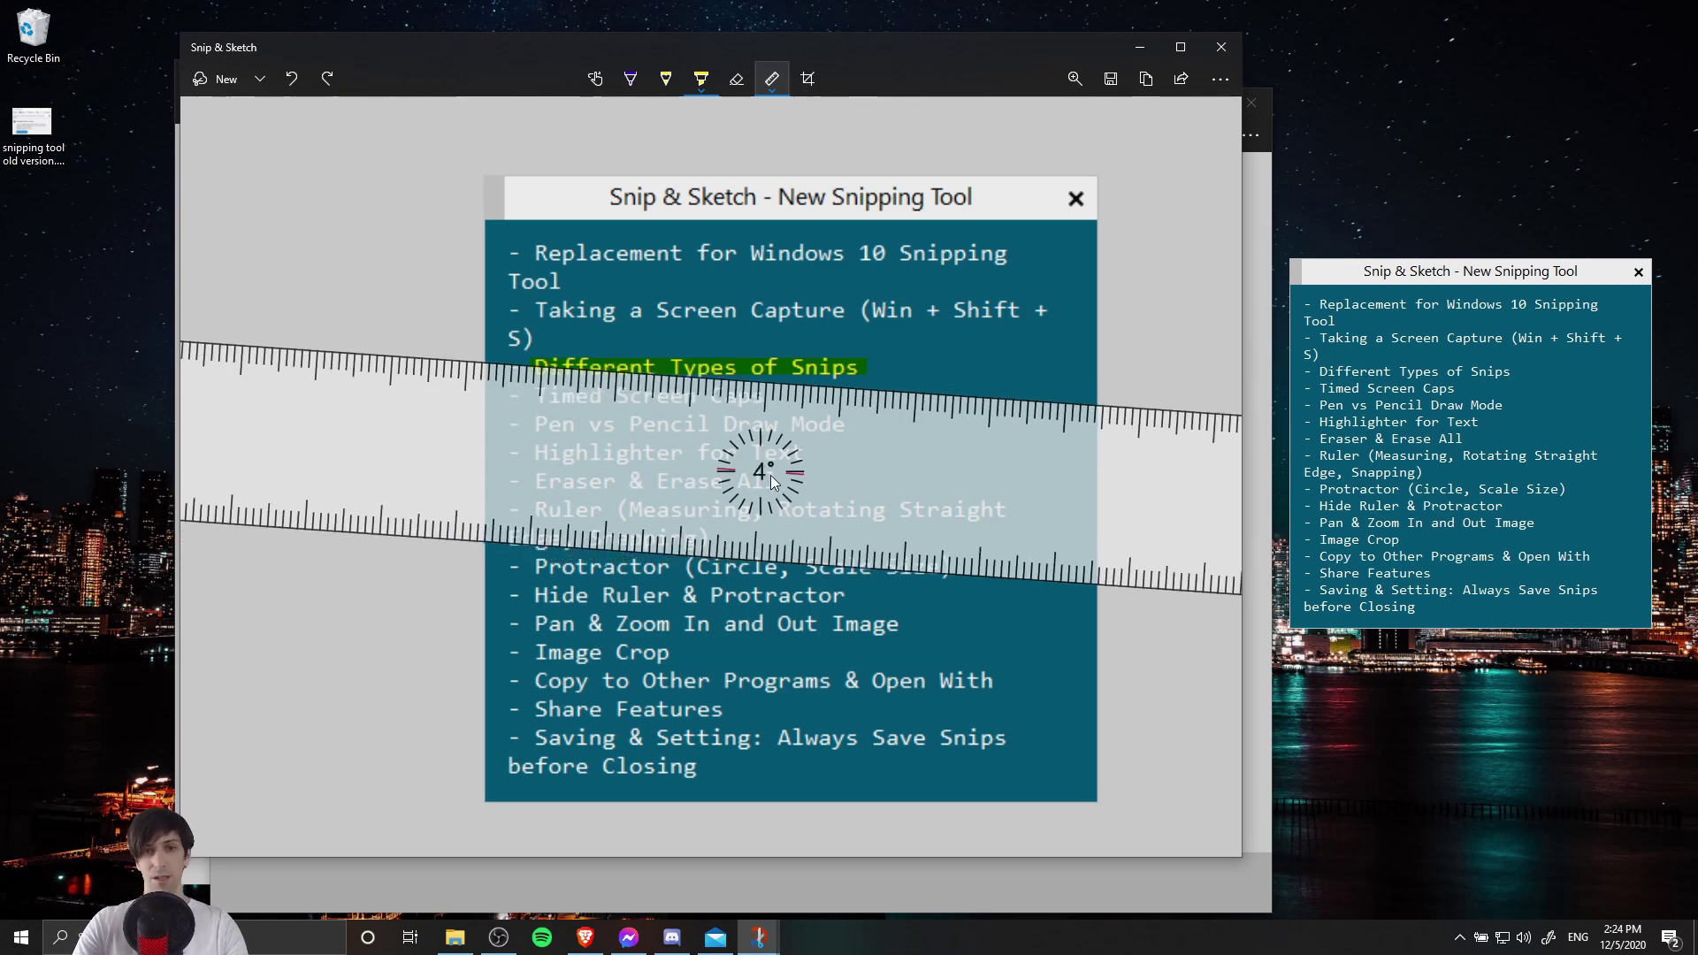
scroll(772, 478, down, 3)
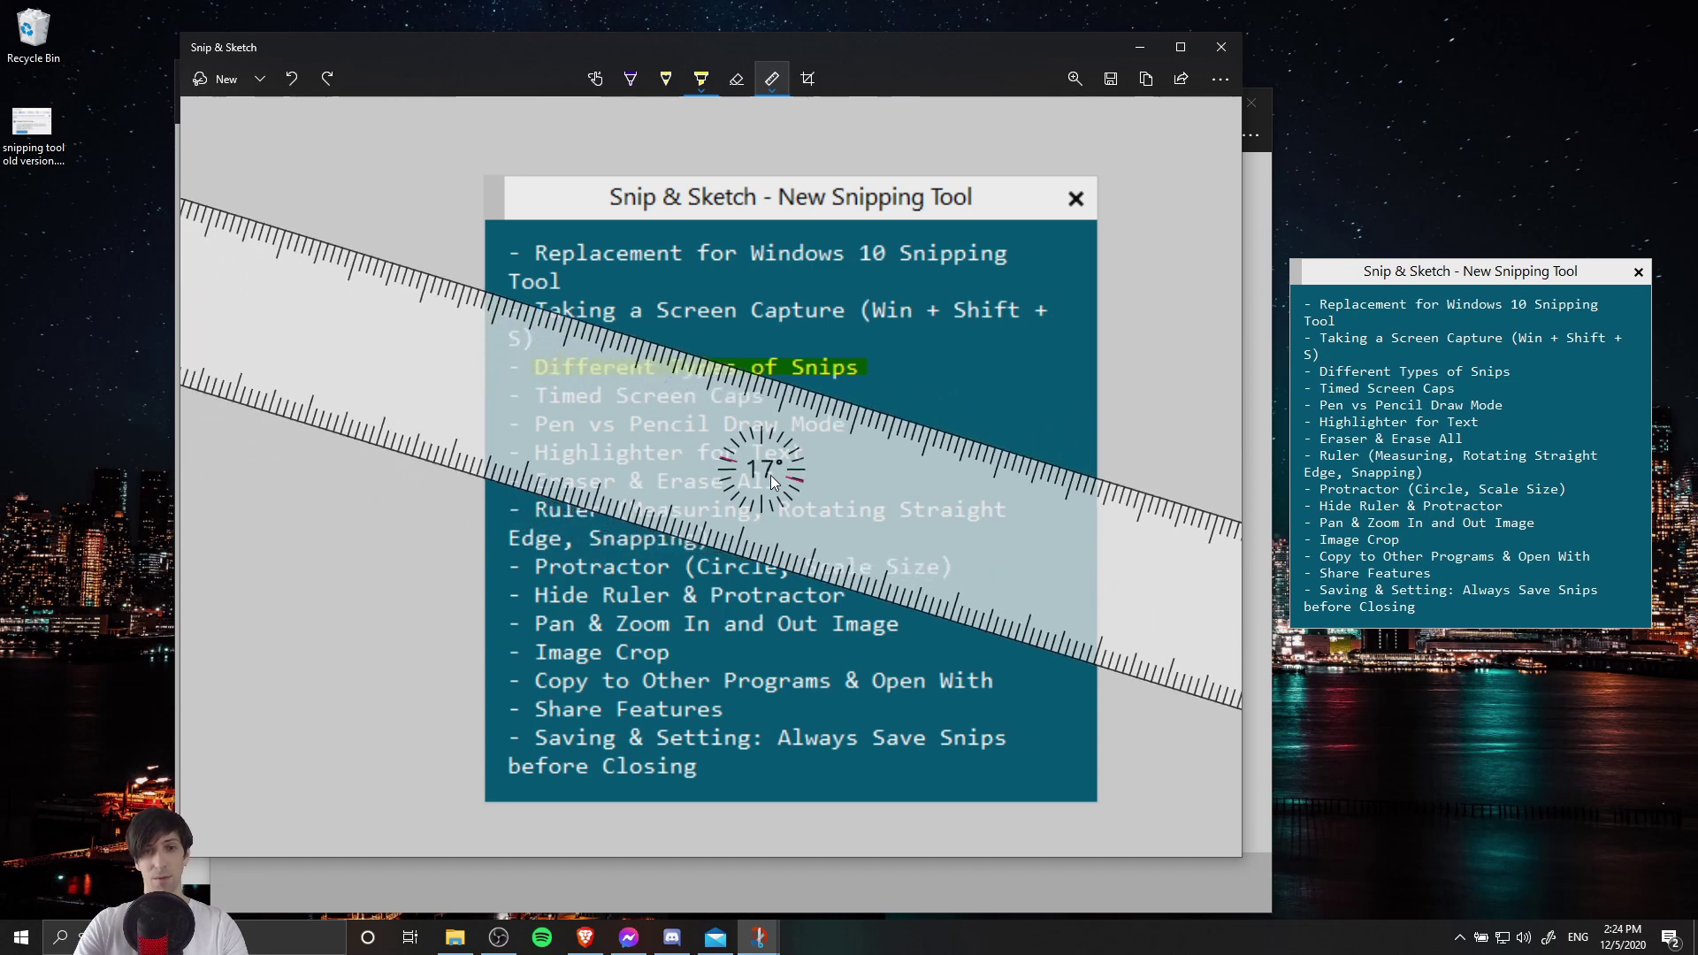
scroll(771, 478, up, 2)
drag(766, 520, 727, 654)
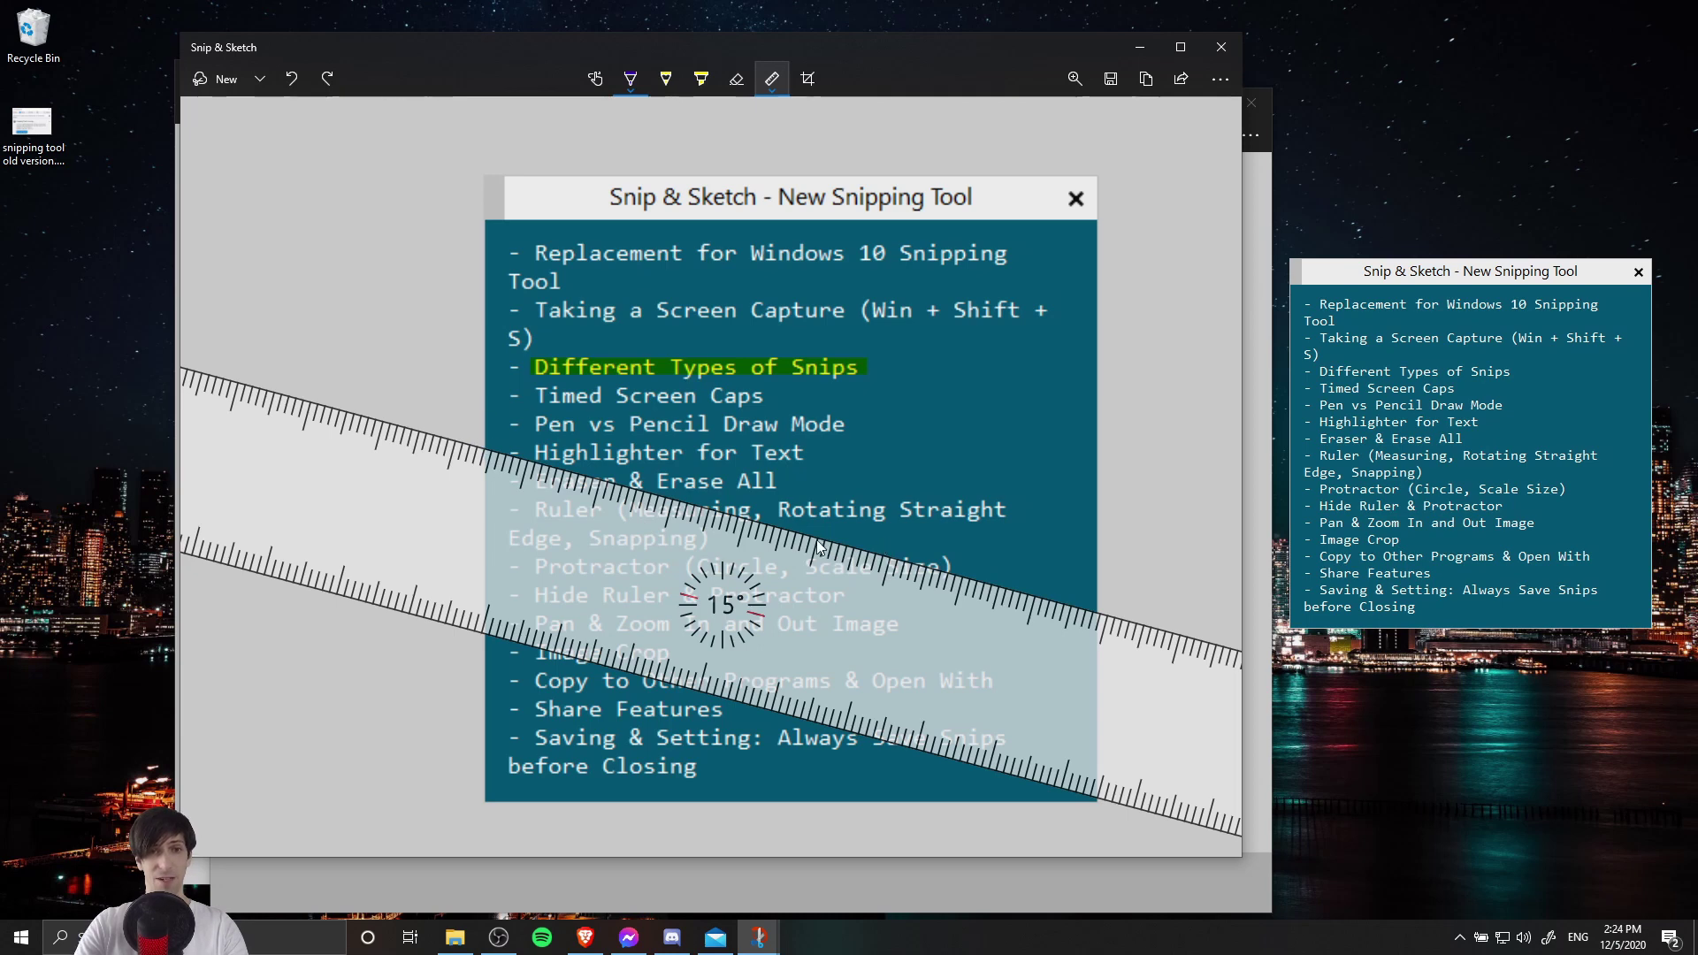
mouse_move(407, 415)
mouse_down()
mouse_move(685, 520)
mouse_move(1056, 622)
mouse_up()
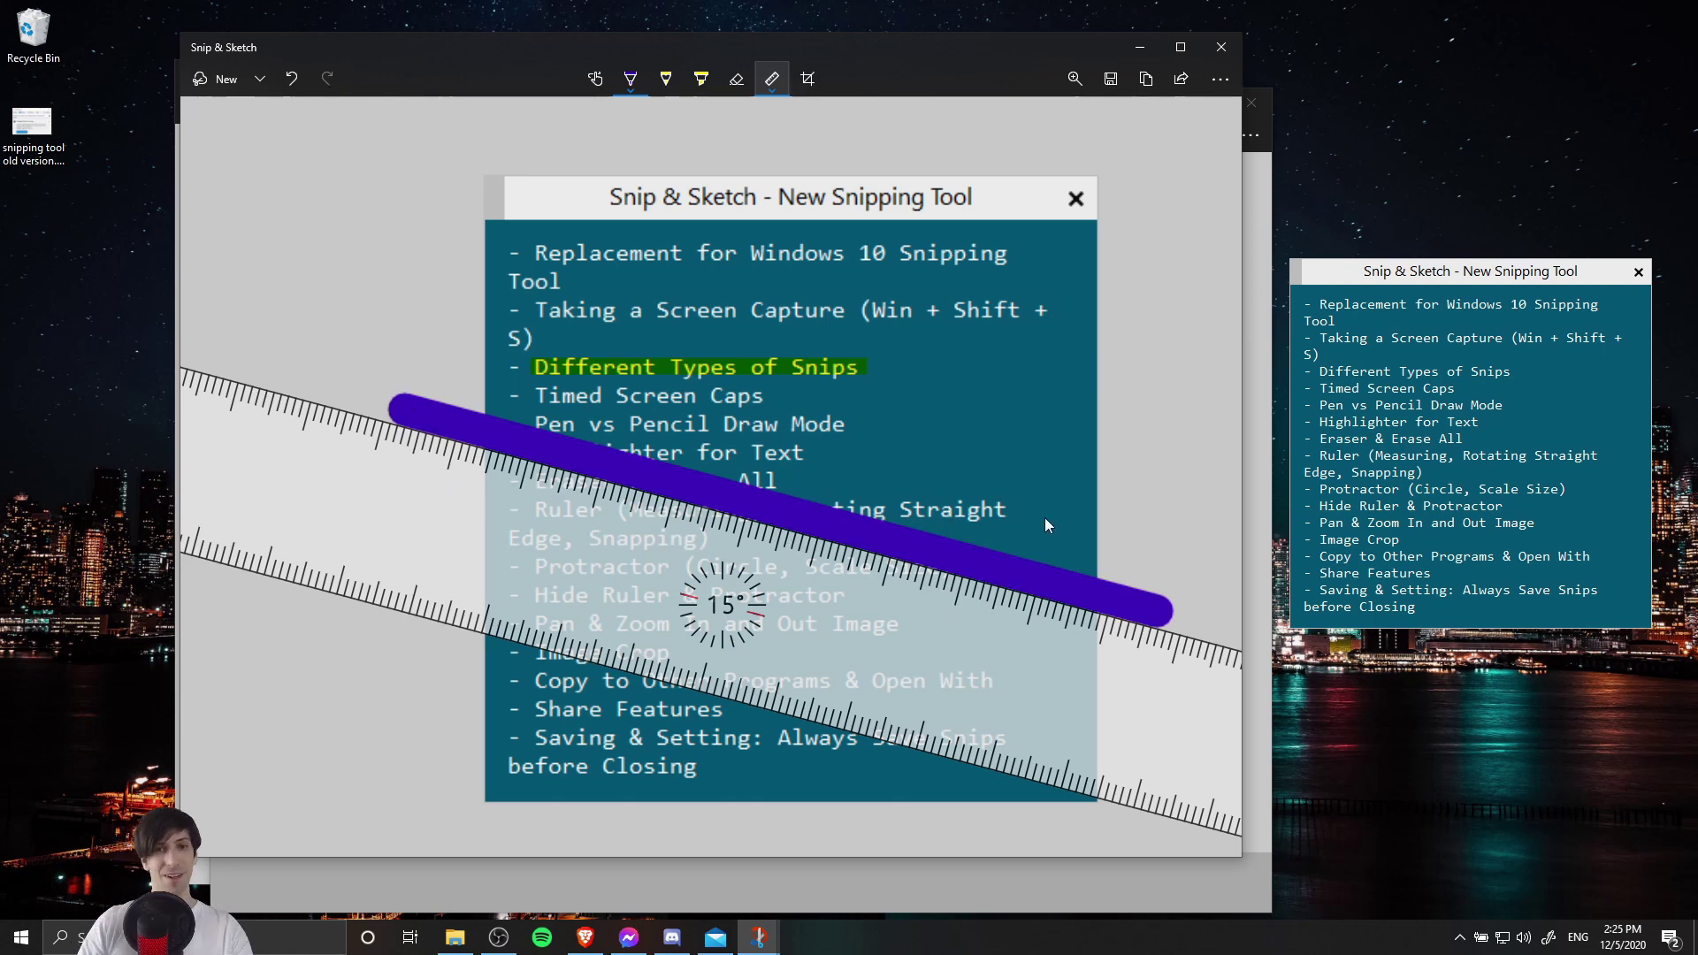
key(ctrl+z)
drag(384, 412, 1154, 626)
- Reposition the ruler and draw two more angled pen lines along its lower and upper edges
drag(708, 549, 698, 584)
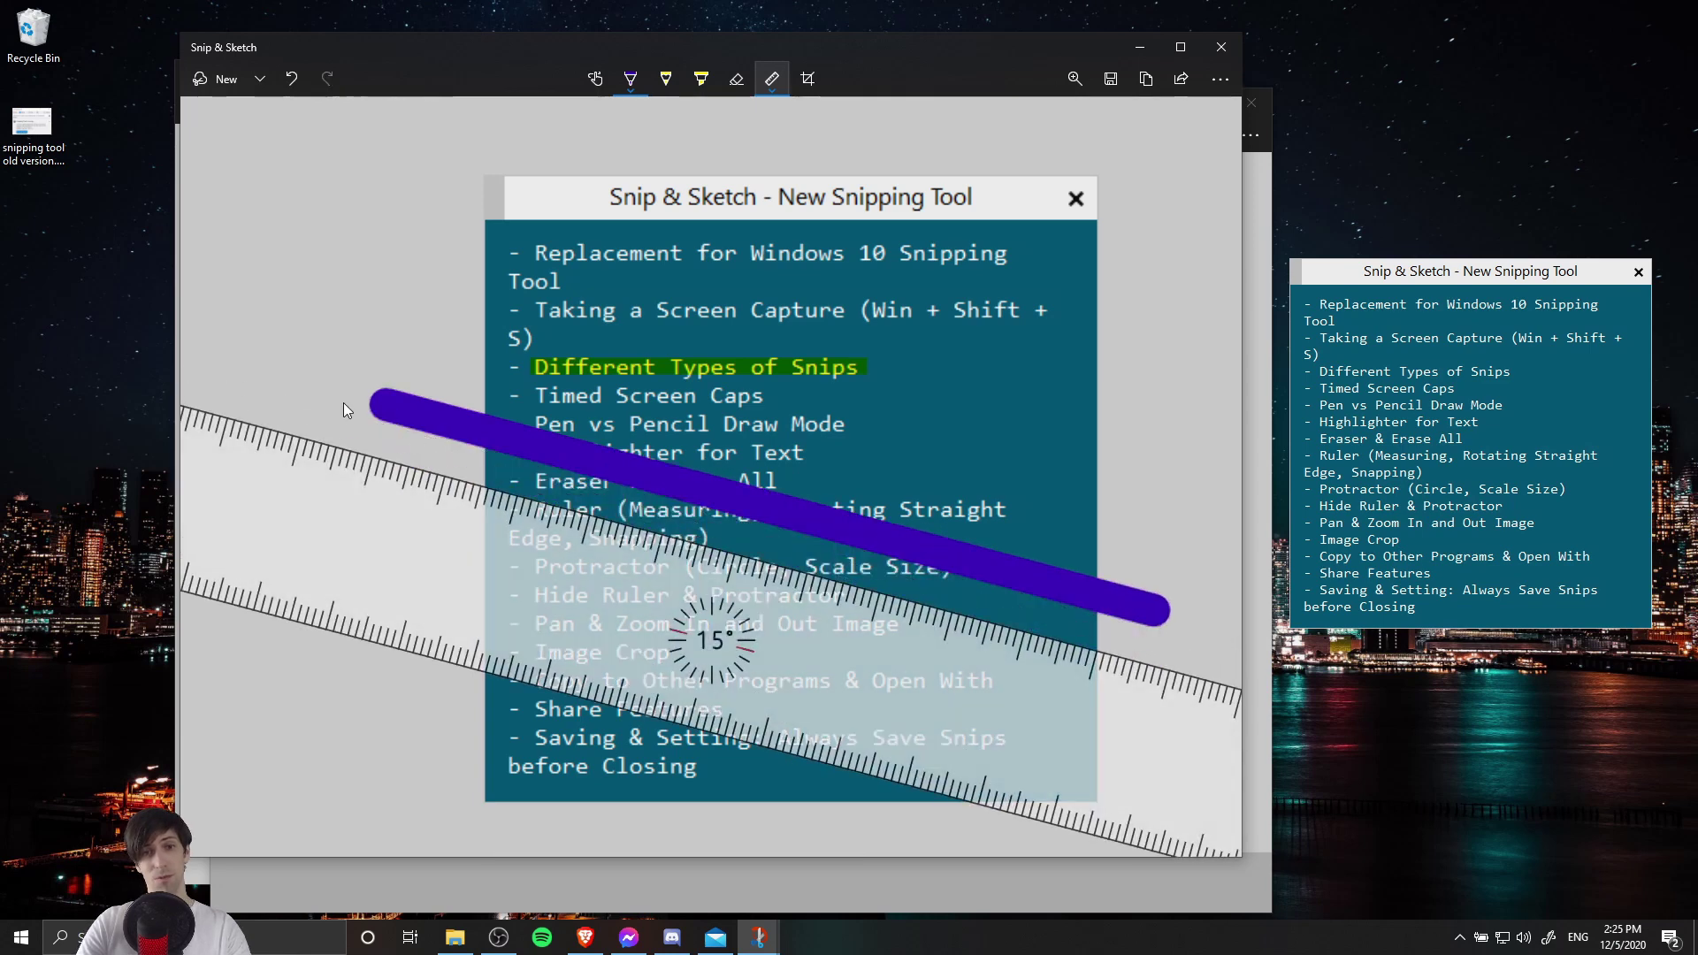
drag(1027, 654, 1006, 637)
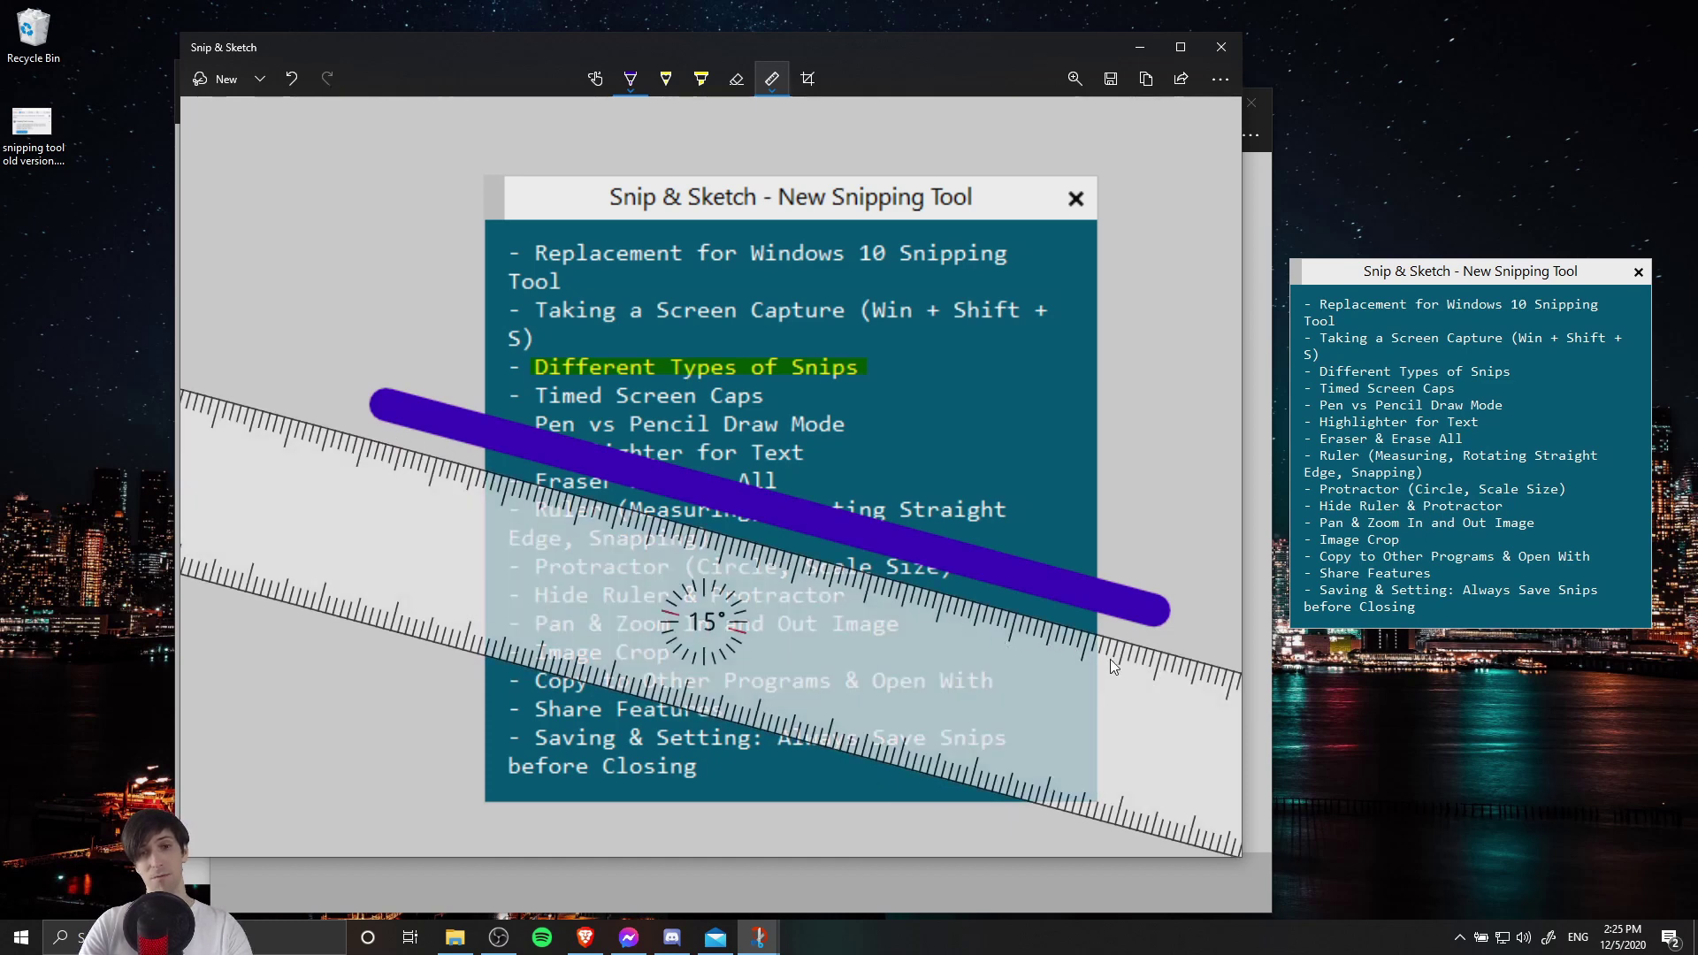
drag(597, 657, 566, 549)
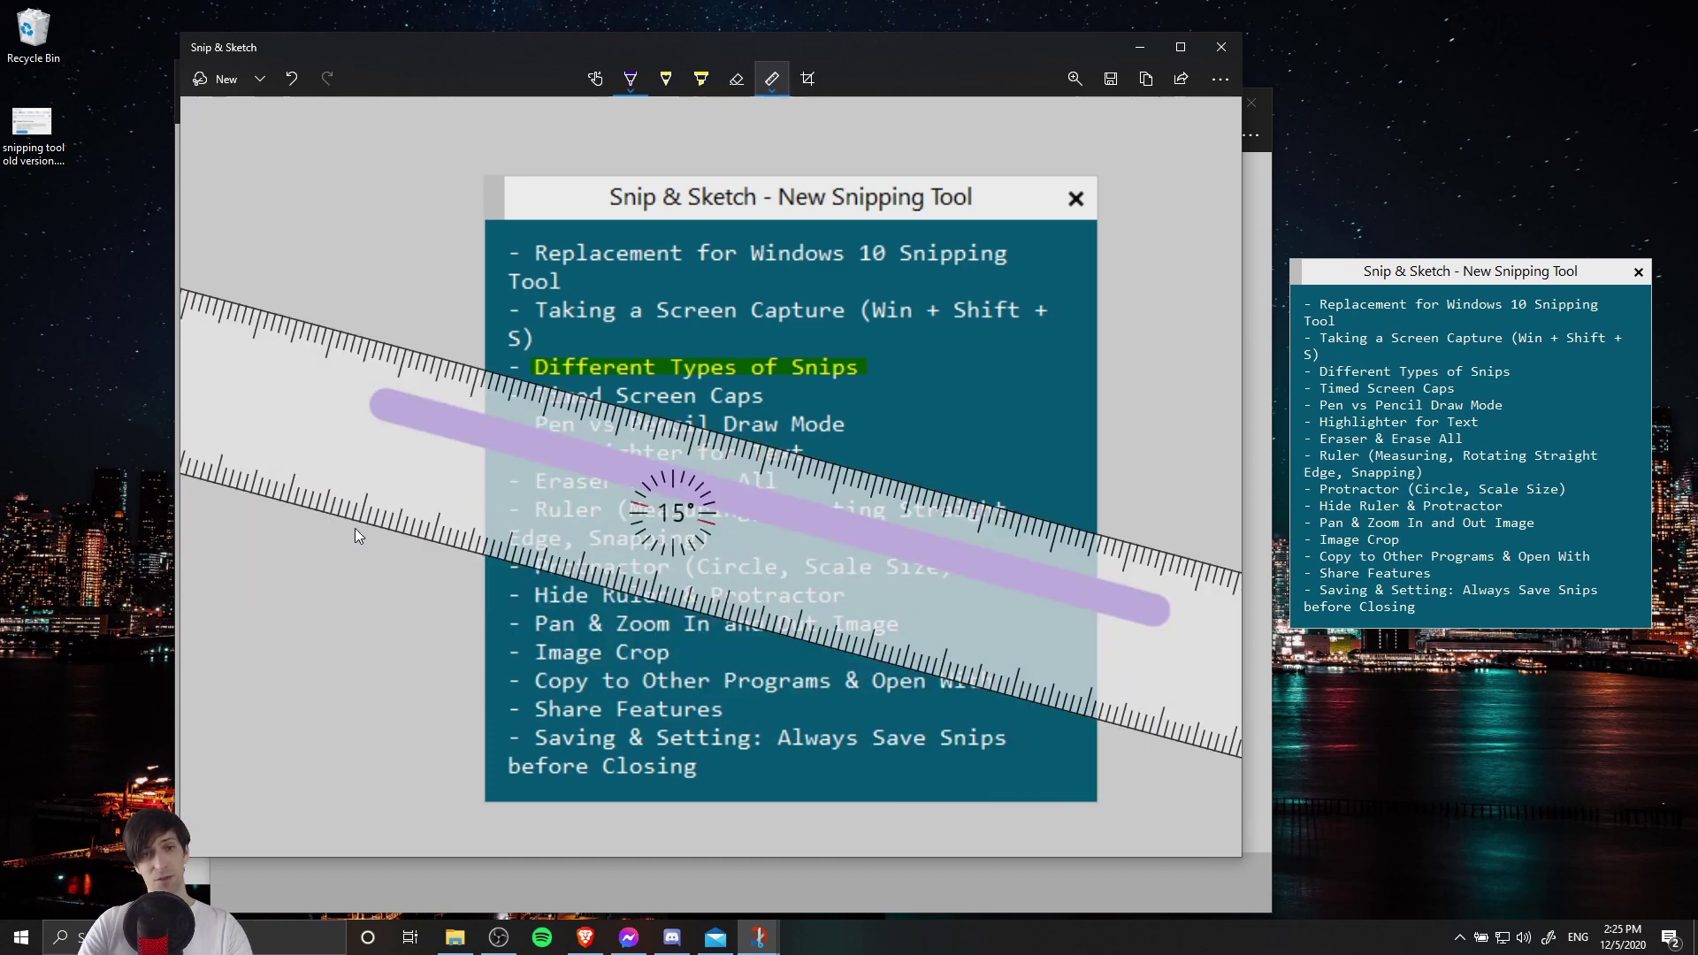
mouse_move(343, 528)
mouse_down()
mouse_move(726, 674)
mouse_move(954, 736)
mouse_up()
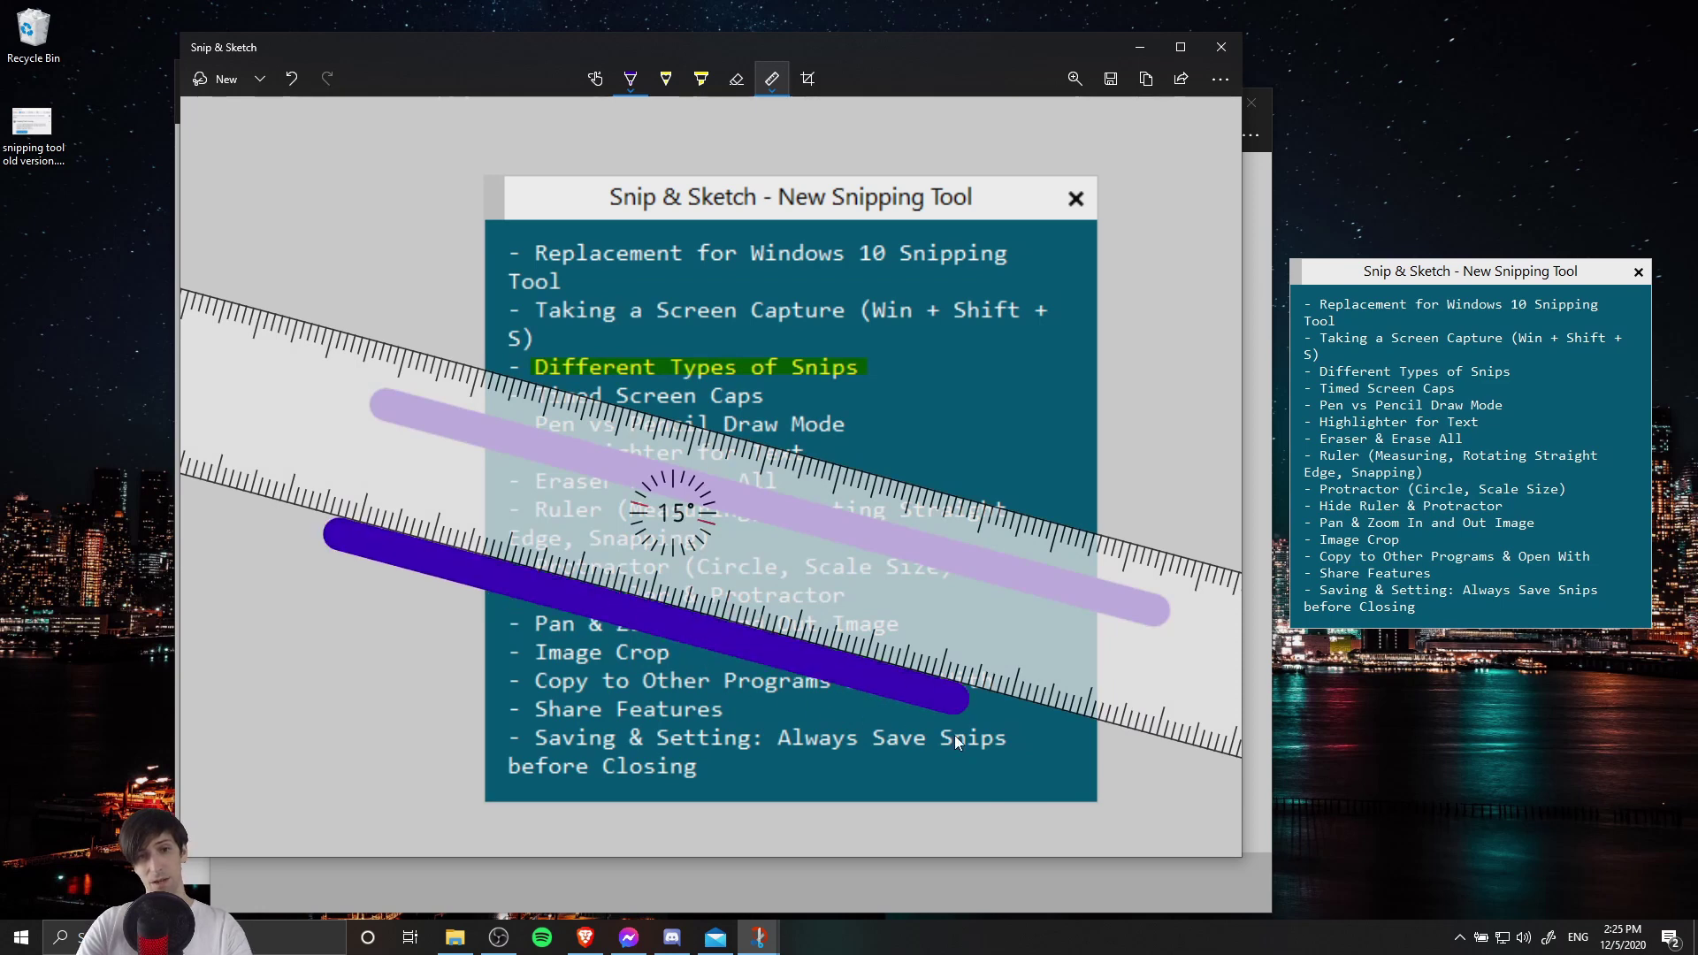
drag(407, 337, 1181, 535)
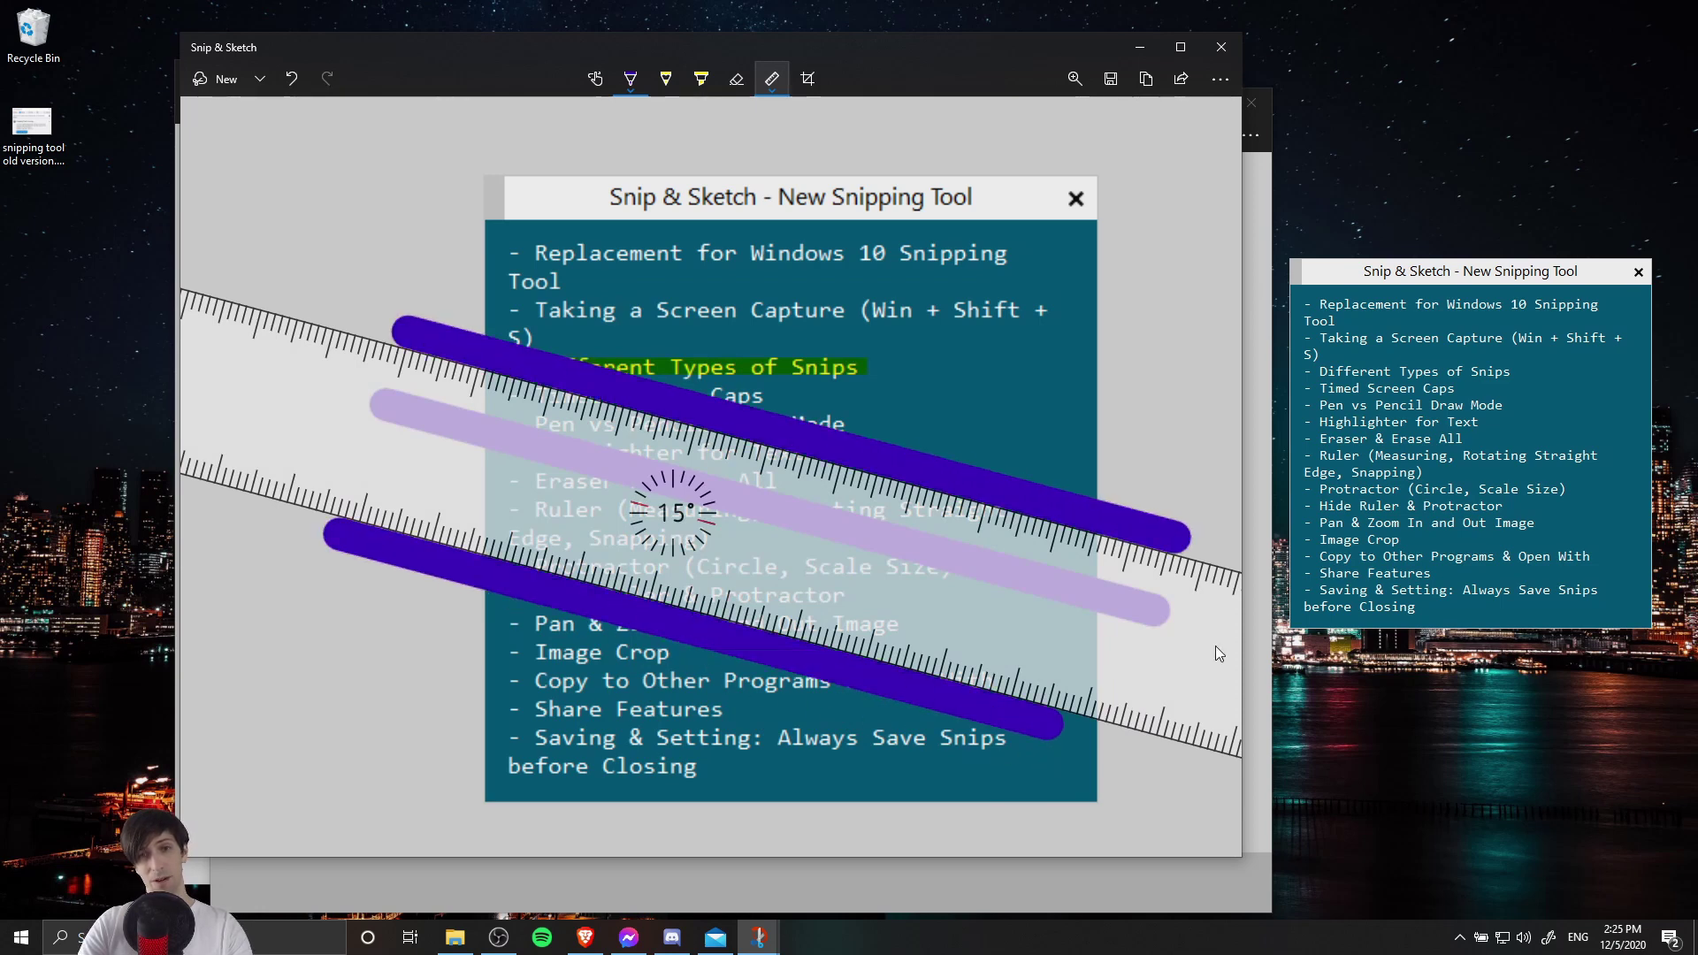
click(736, 79)
- Erase all ink from the snip and replace the ruler with the protractor
click(747, 125)
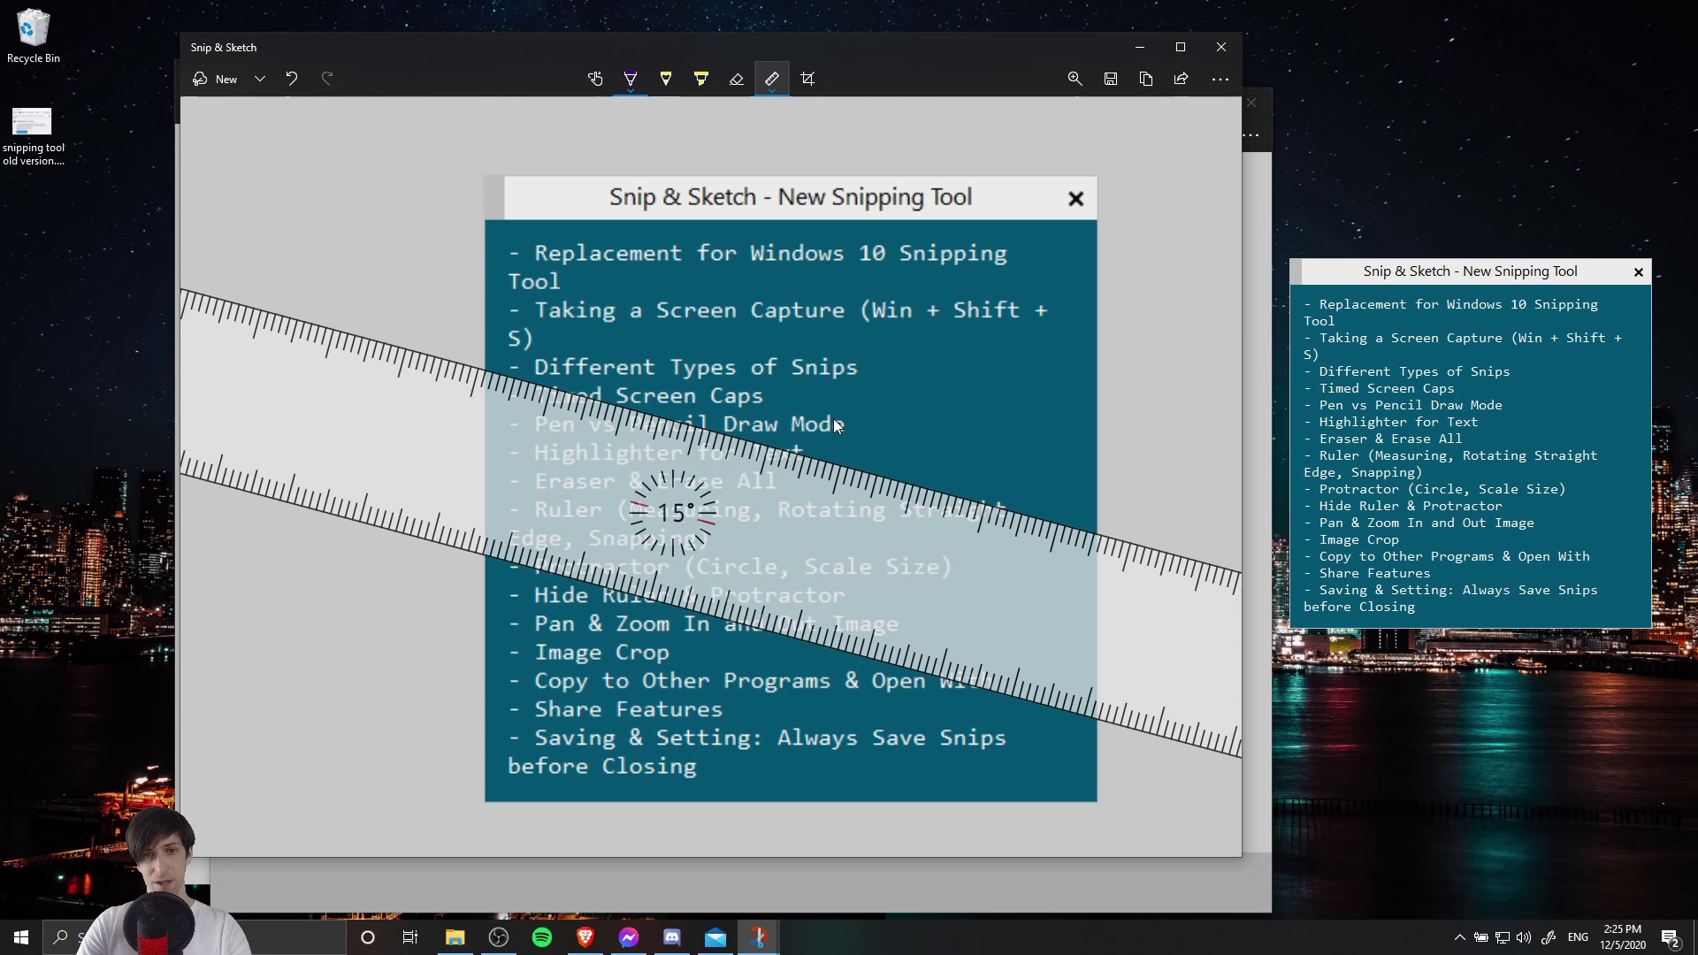
click(774, 84)
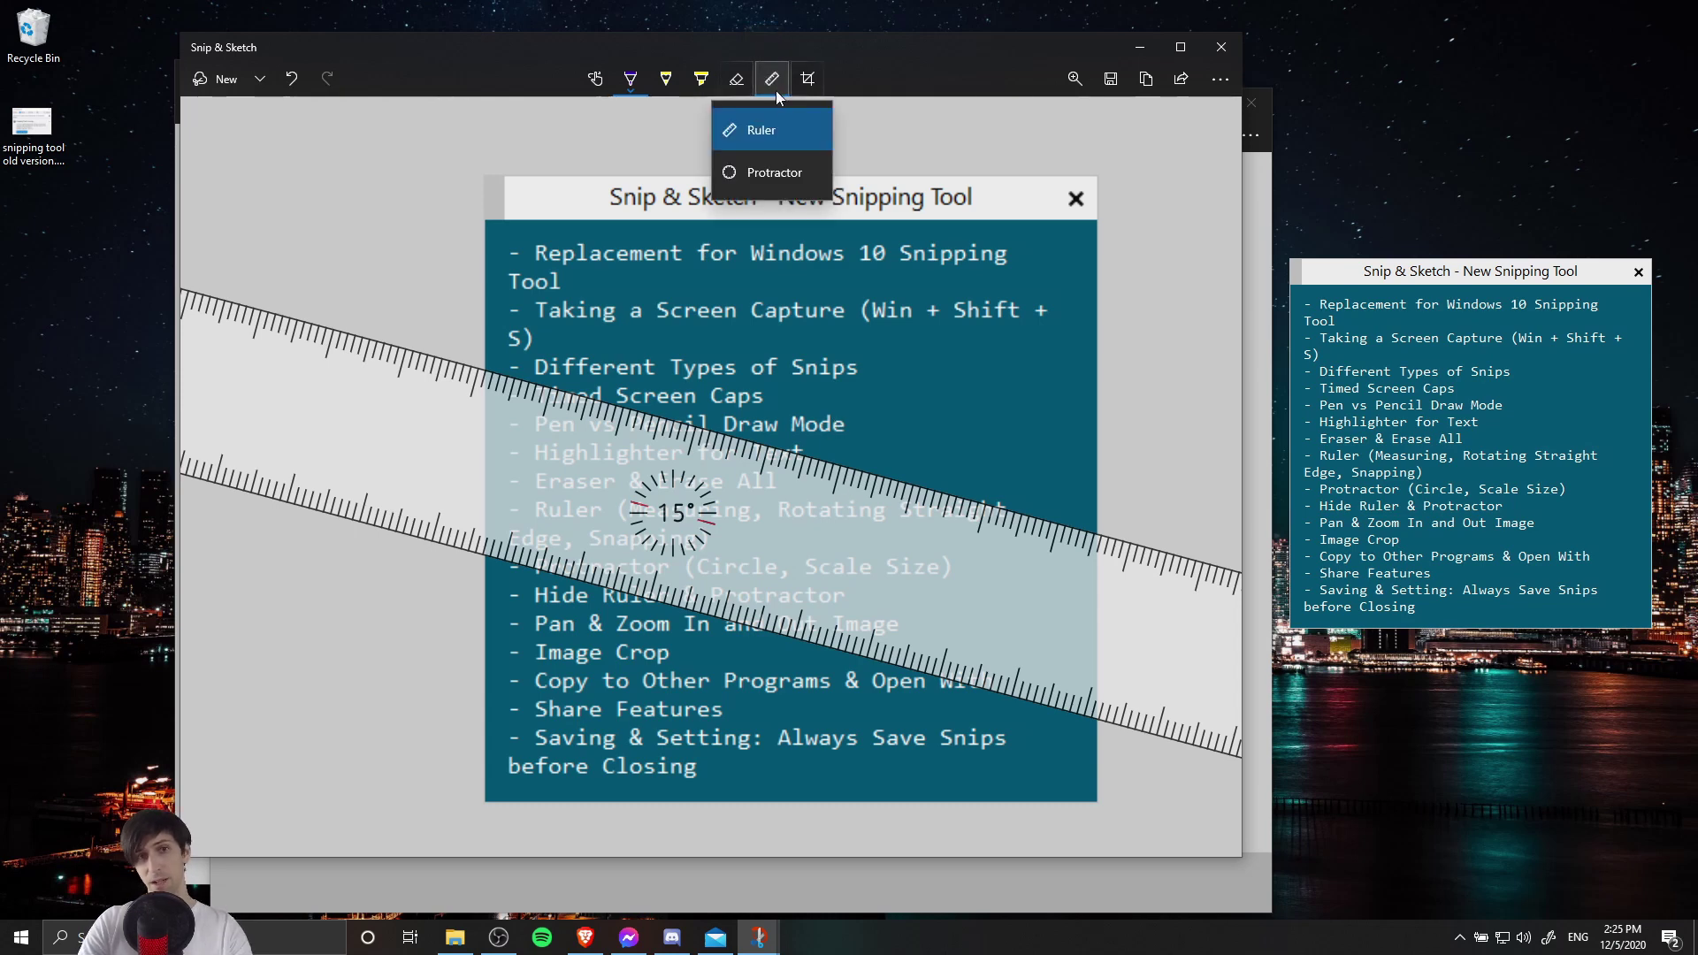
click(780, 184)
scroll(1096, 415, down, 5)
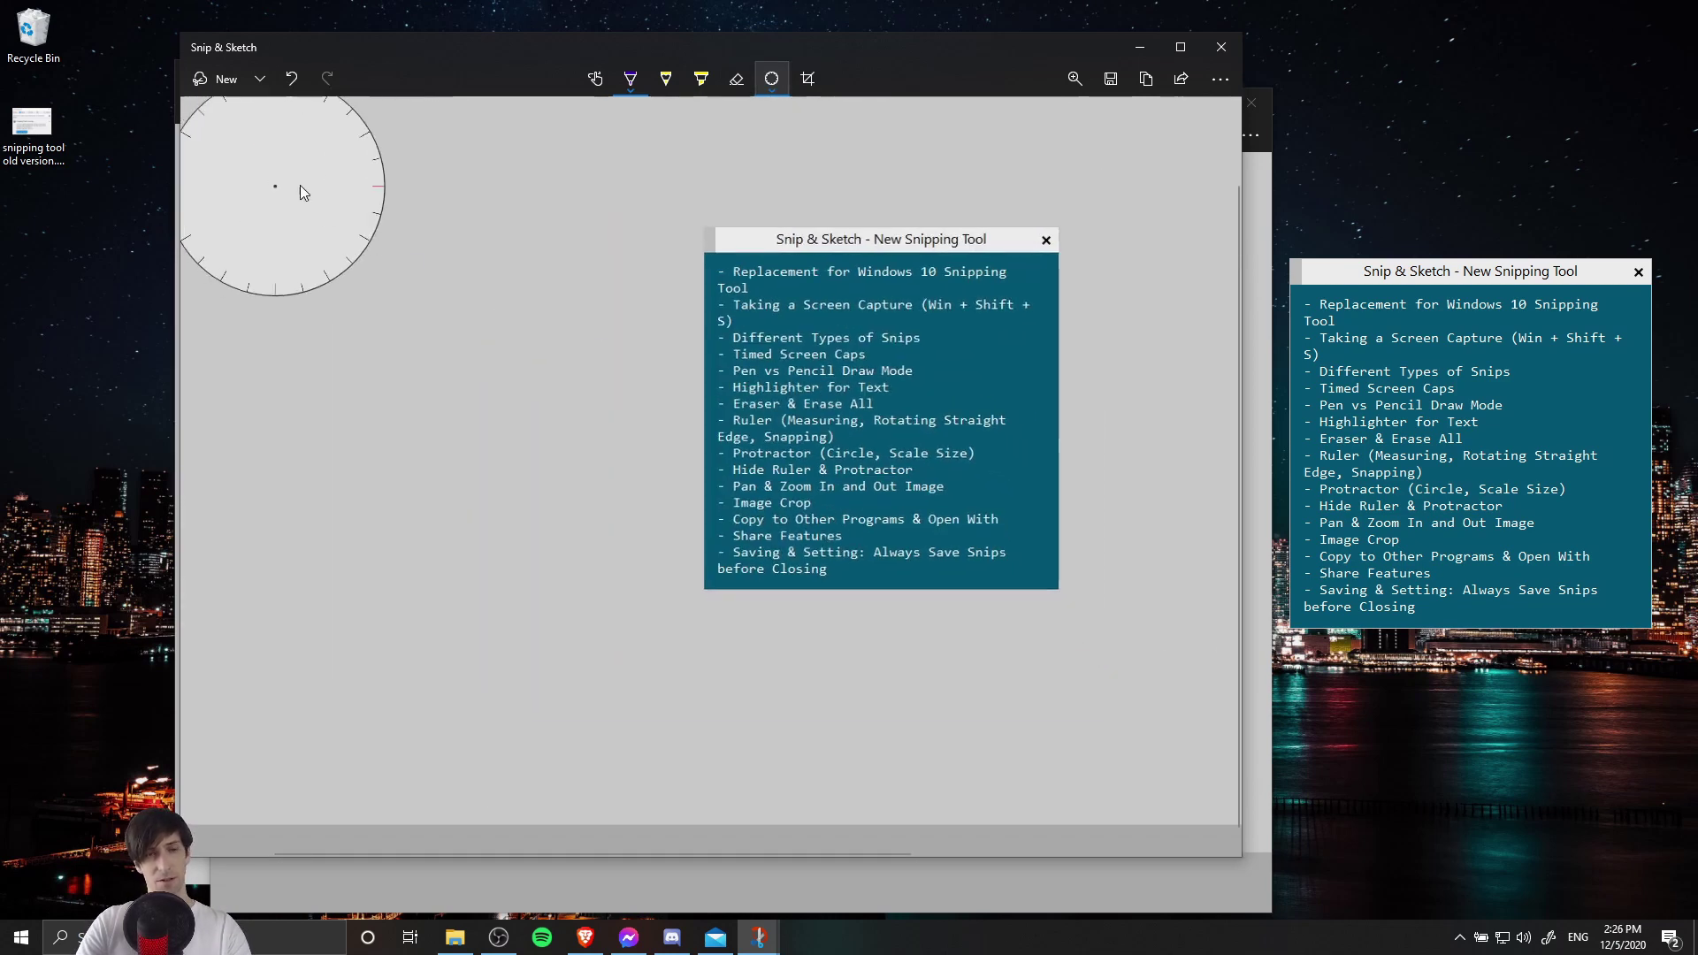
- Place an enlarged protractor over the text box and trace a cyan circle along its edge
drag(300, 184, 932, 395)
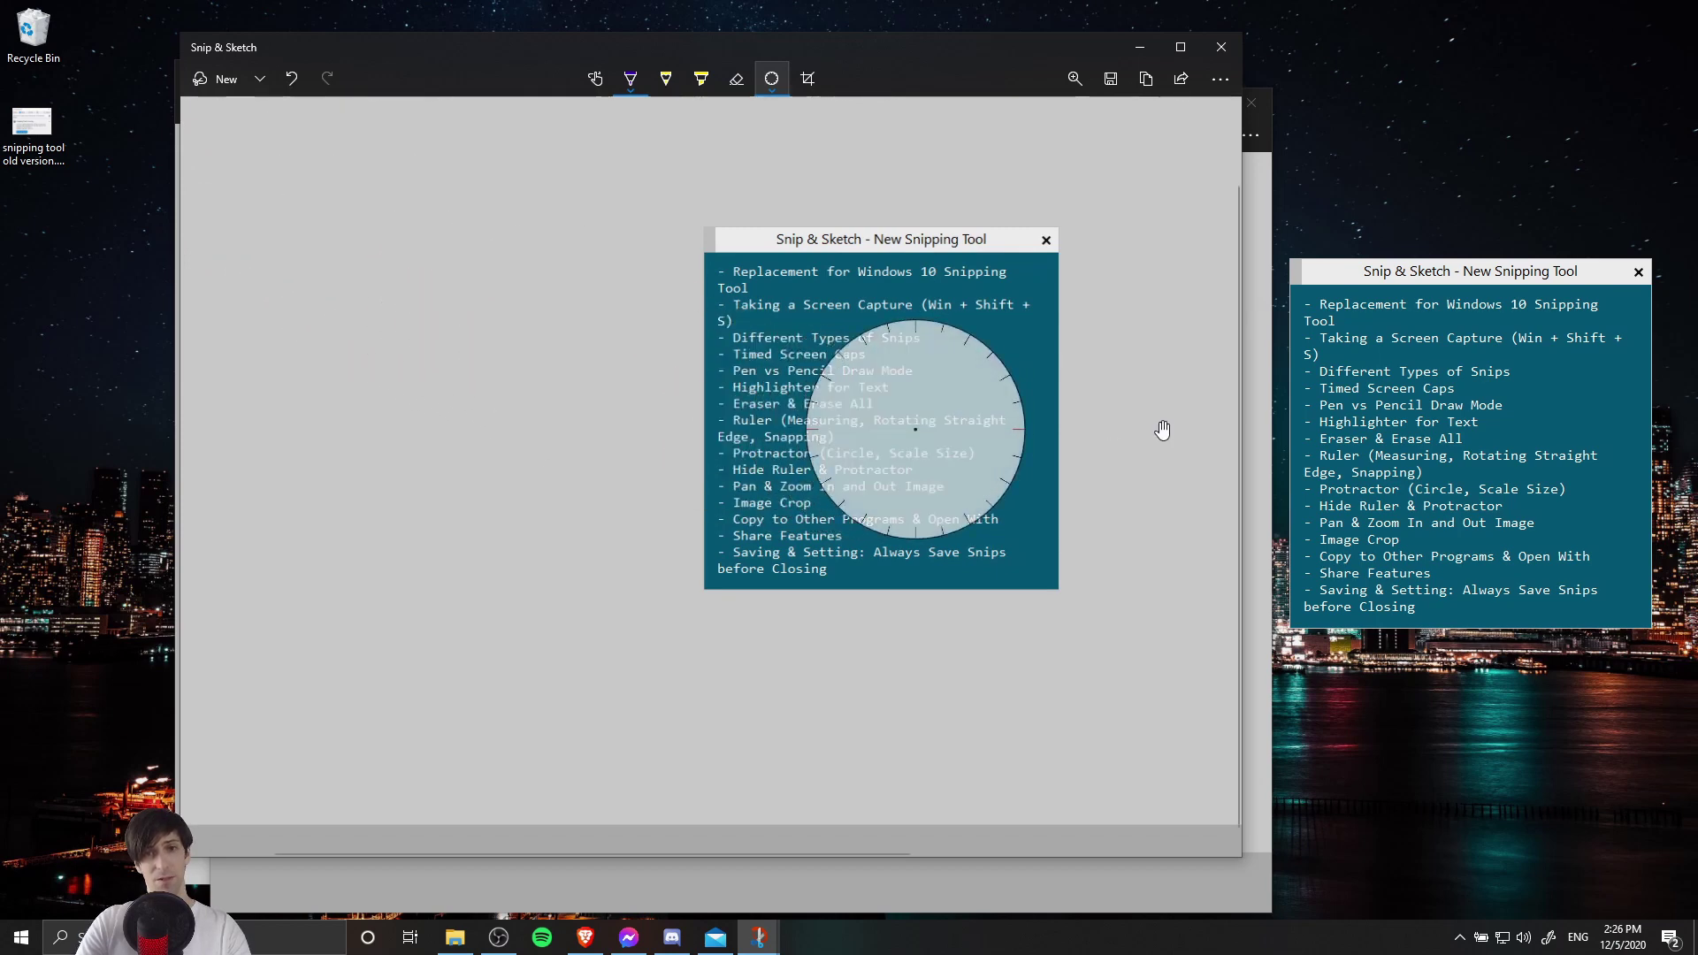
scroll(1097, 402, up, 3)
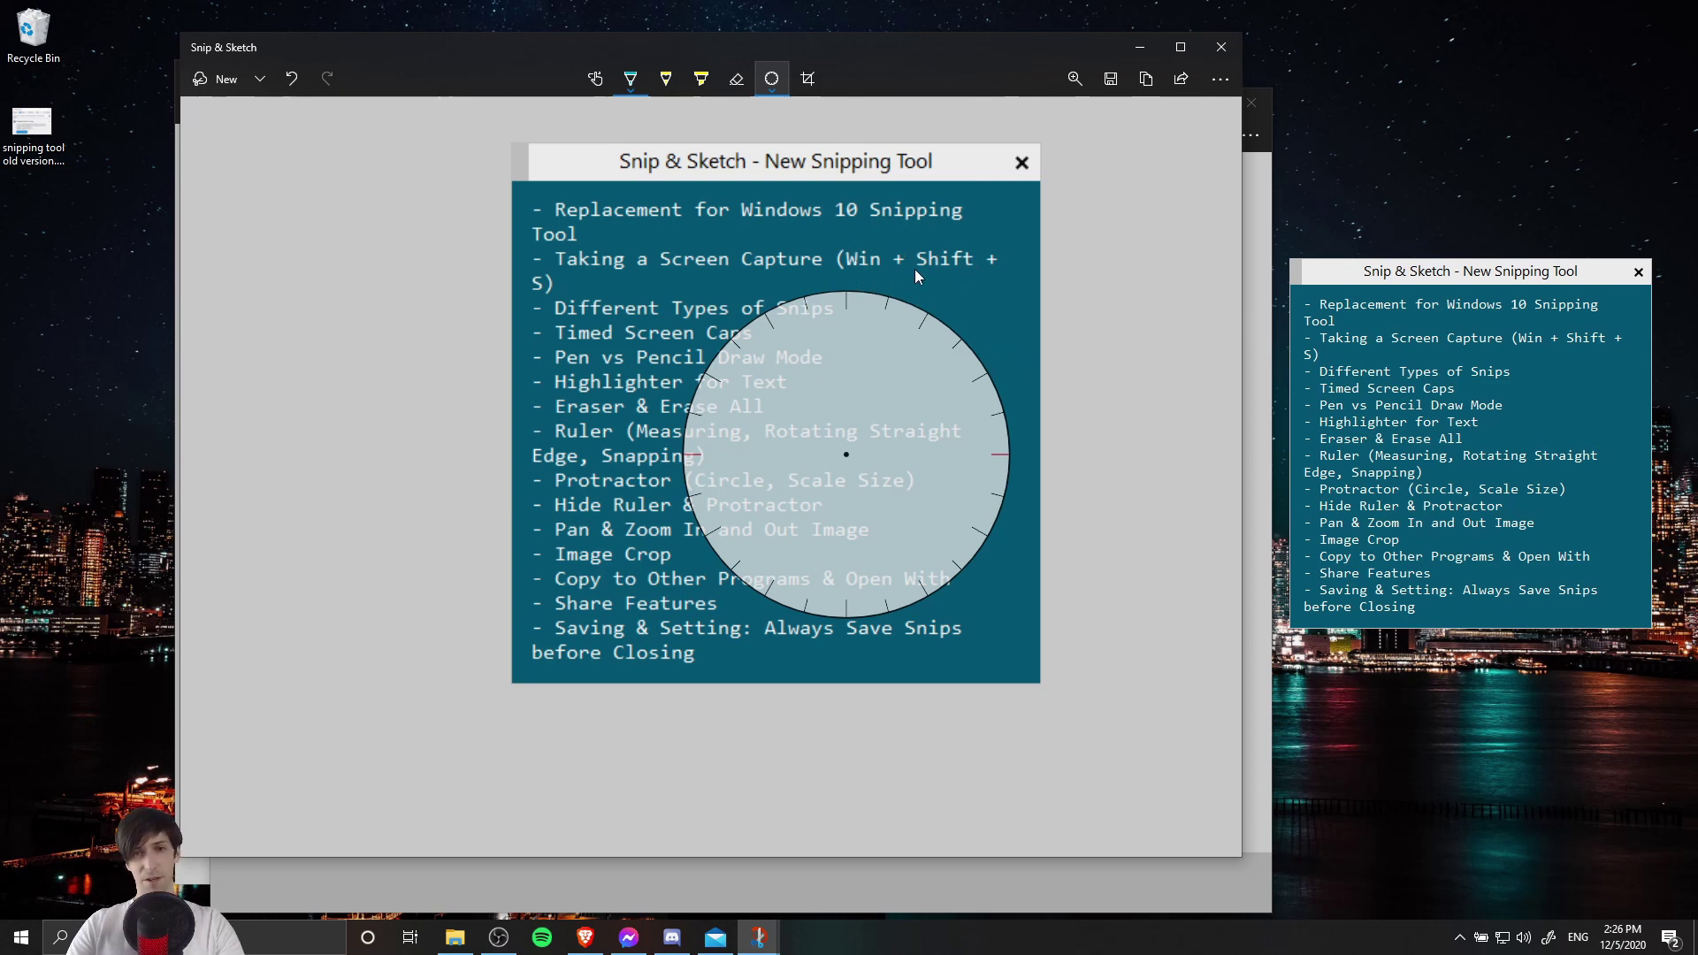
drag(847, 272, 988, 324)
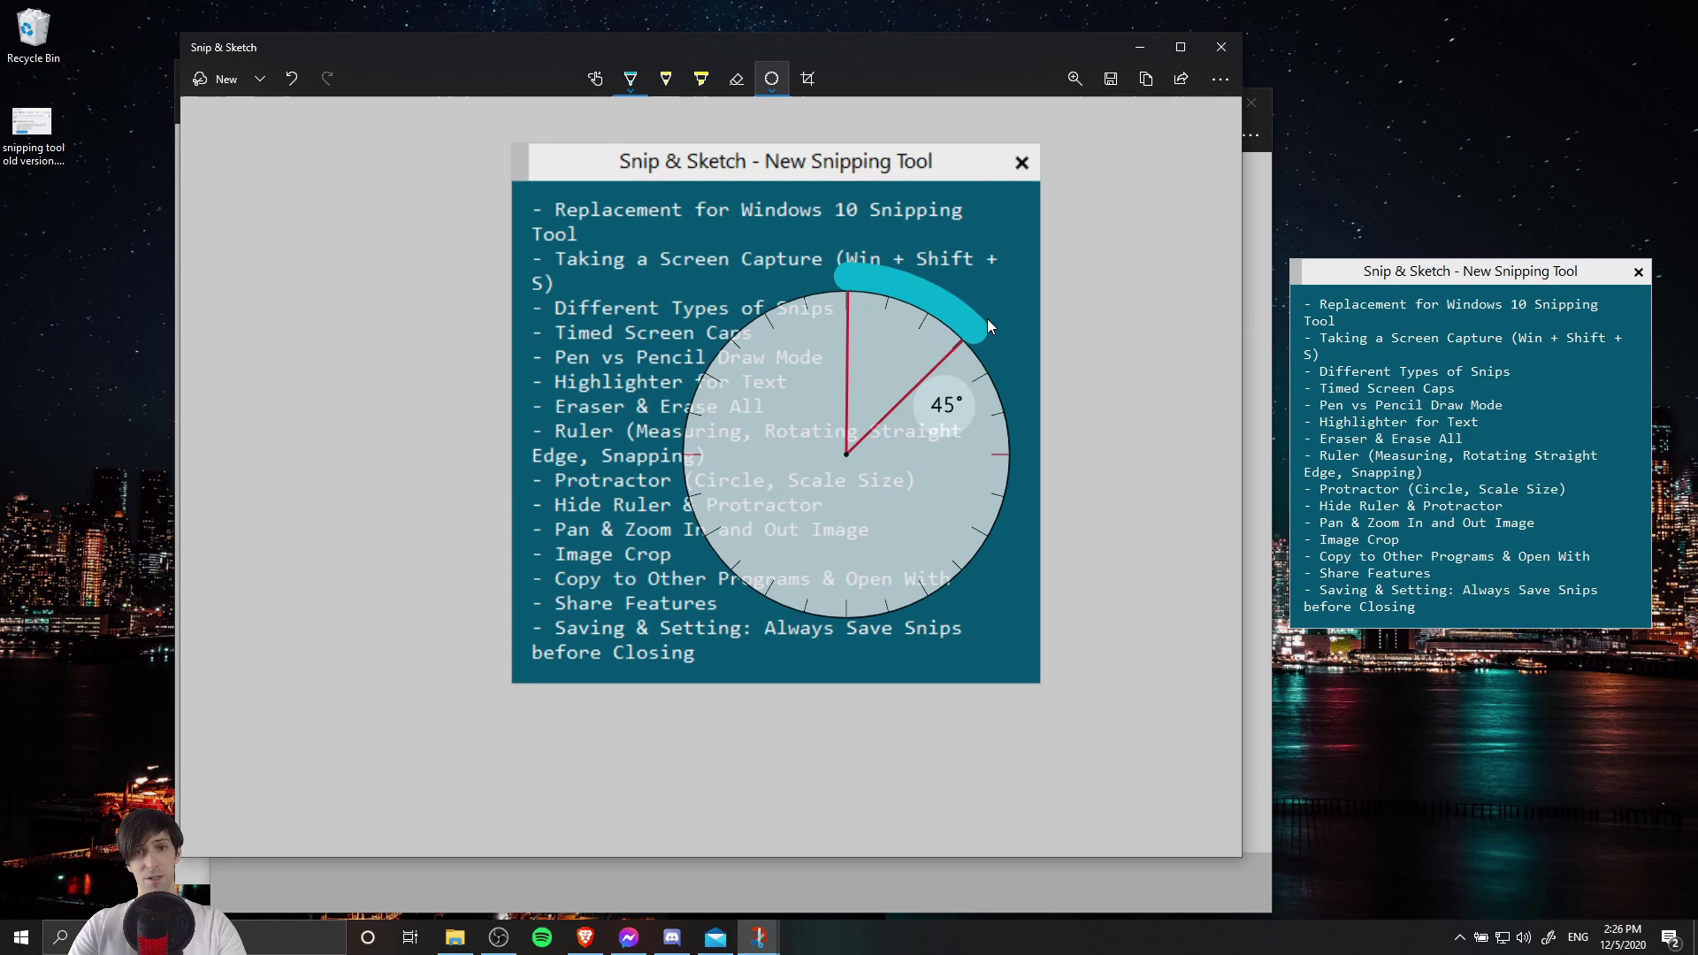
drag(978, 336, 953, 278)
- Shrink the protractor, centre it inside the first ring, and trace a smaller cyan ring
drag(871, 429, 747, 320)
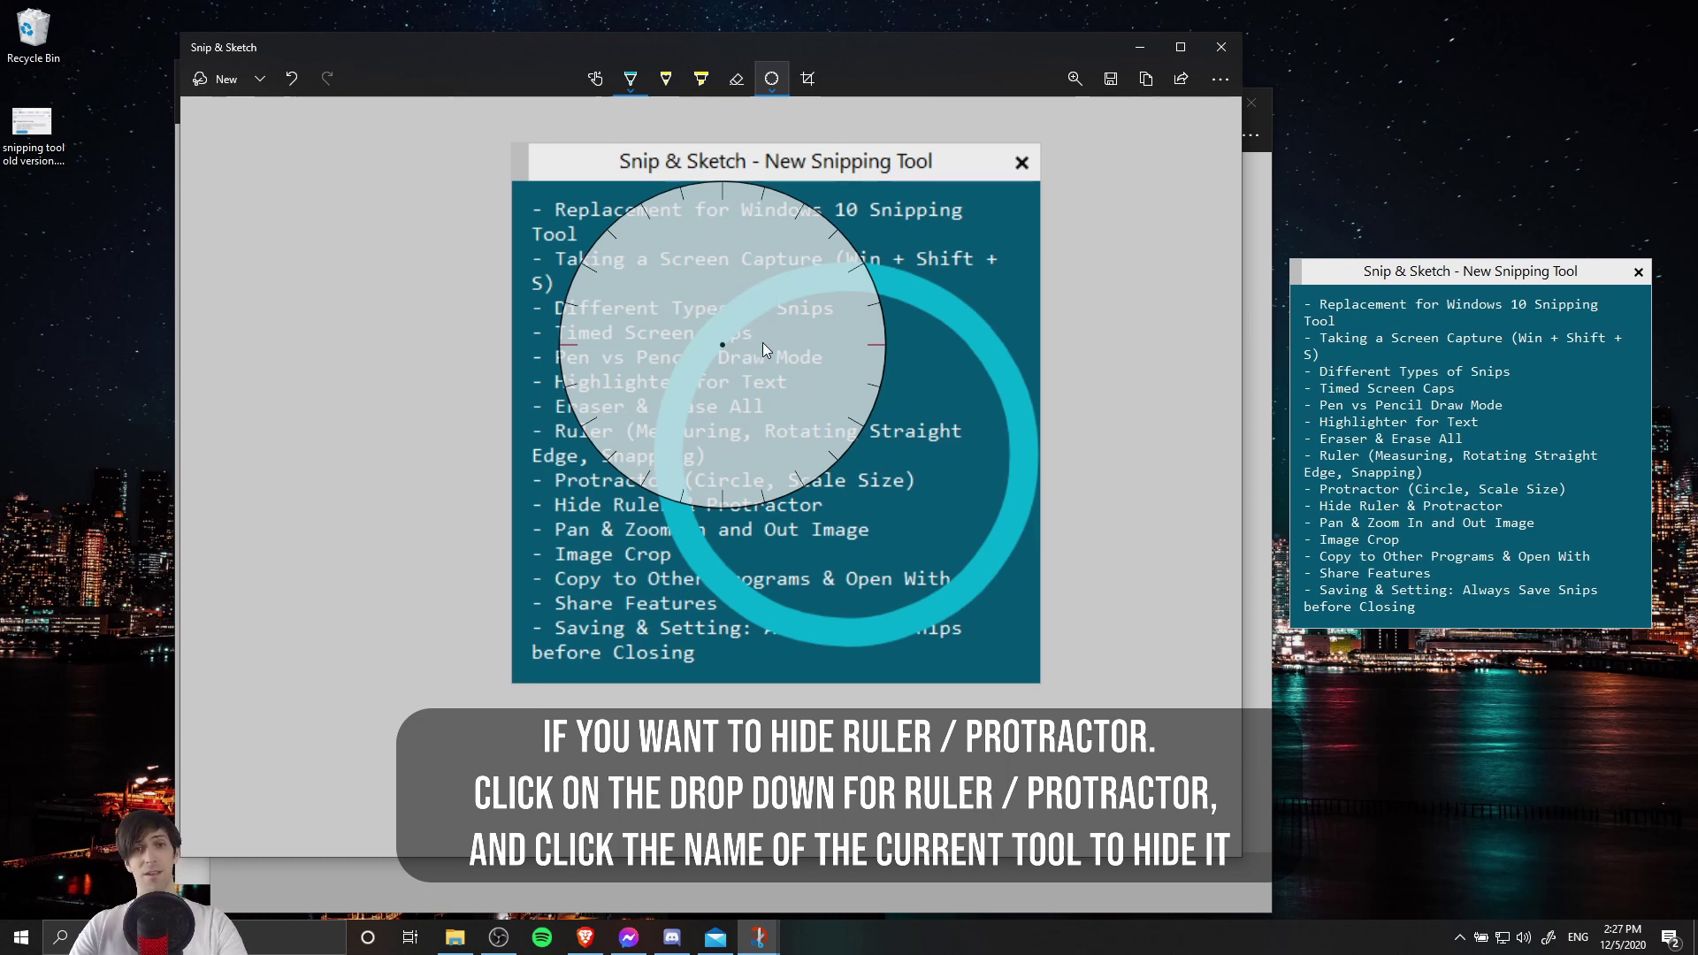
scroll(762, 342, up, 1)
scroll(762, 342, down, 5)
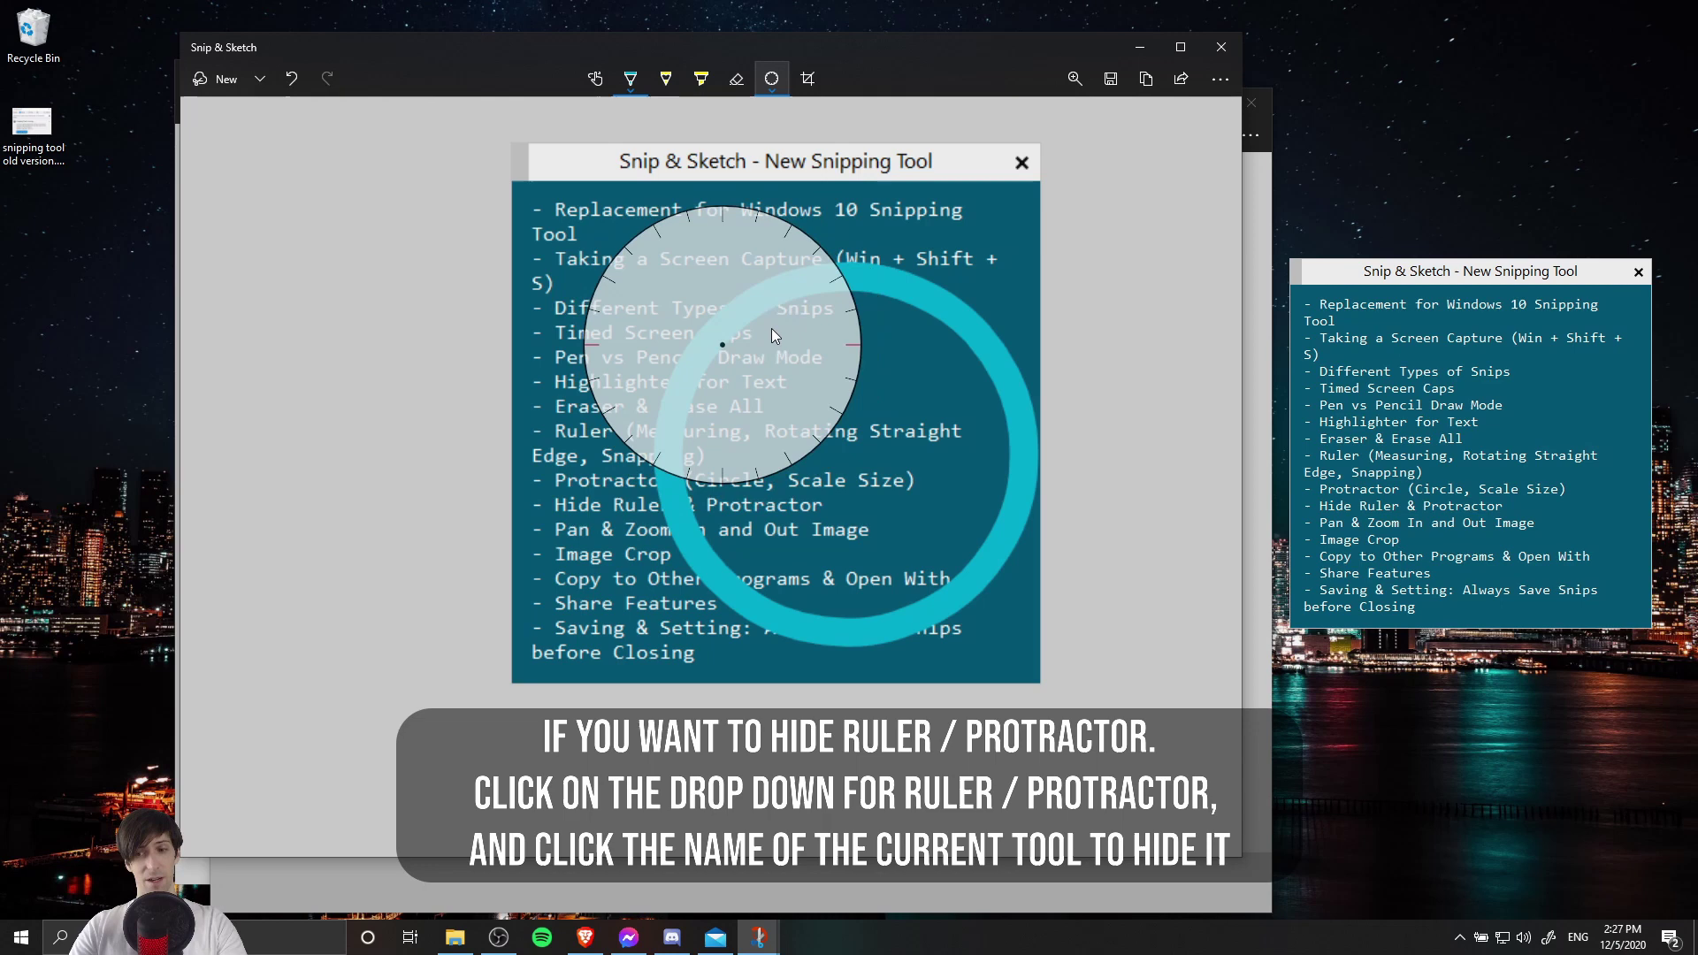
scroll(771, 331, down, 5)
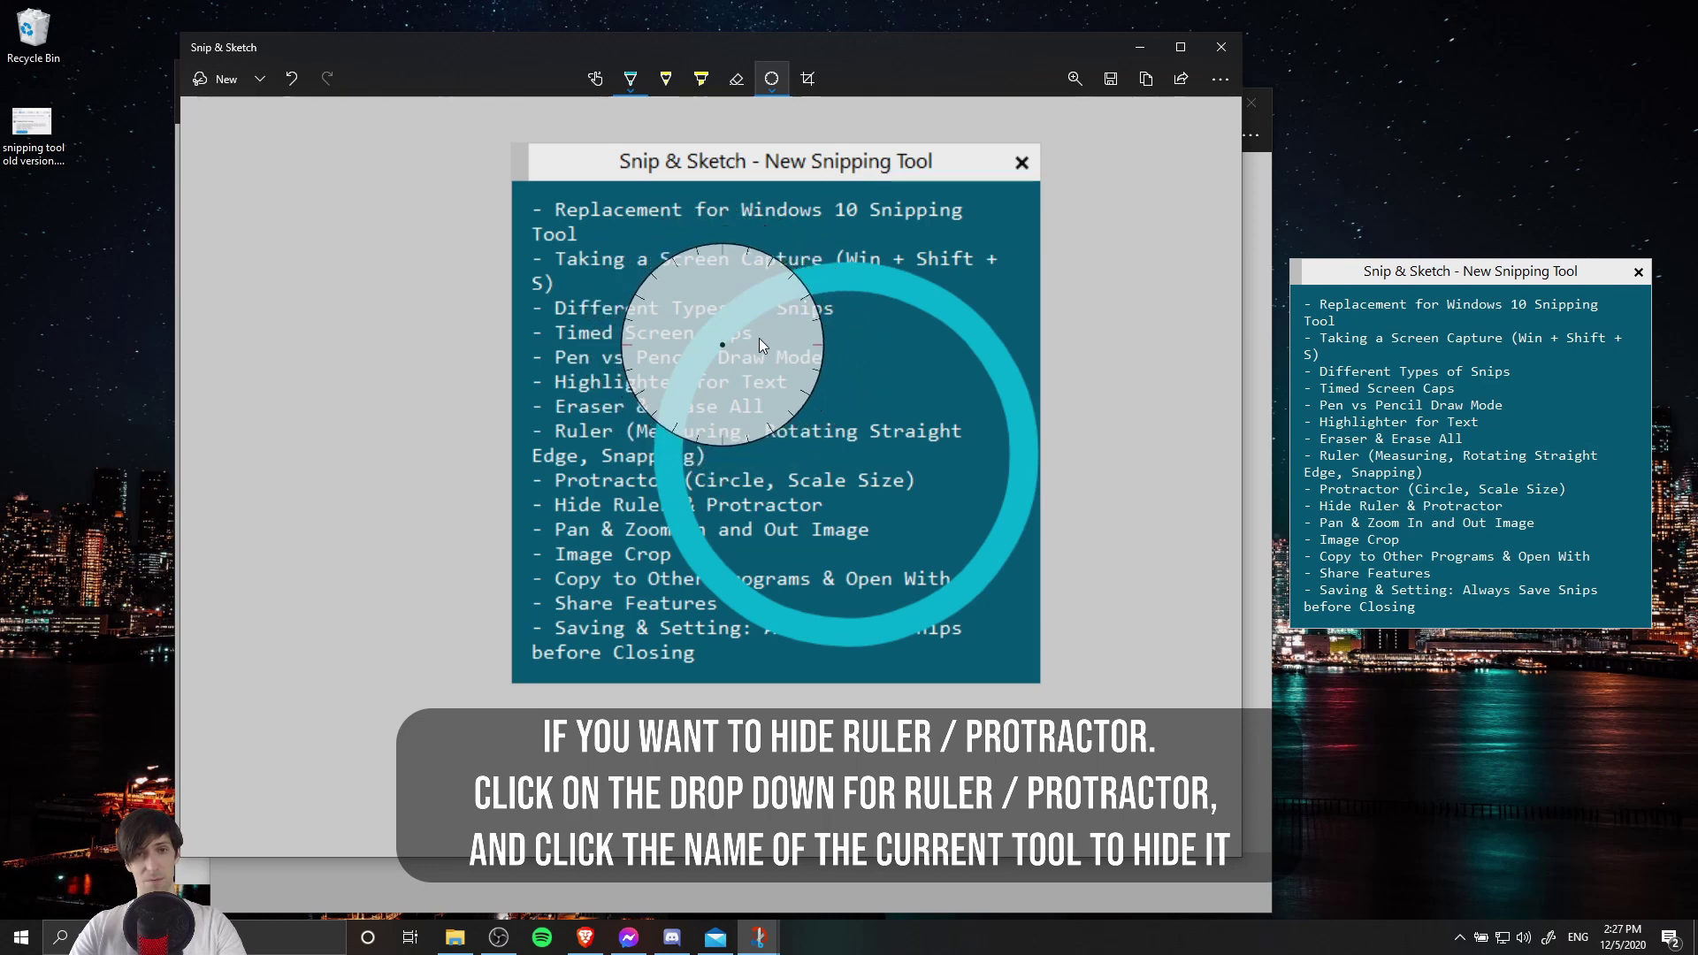
drag(759, 339, 884, 455)
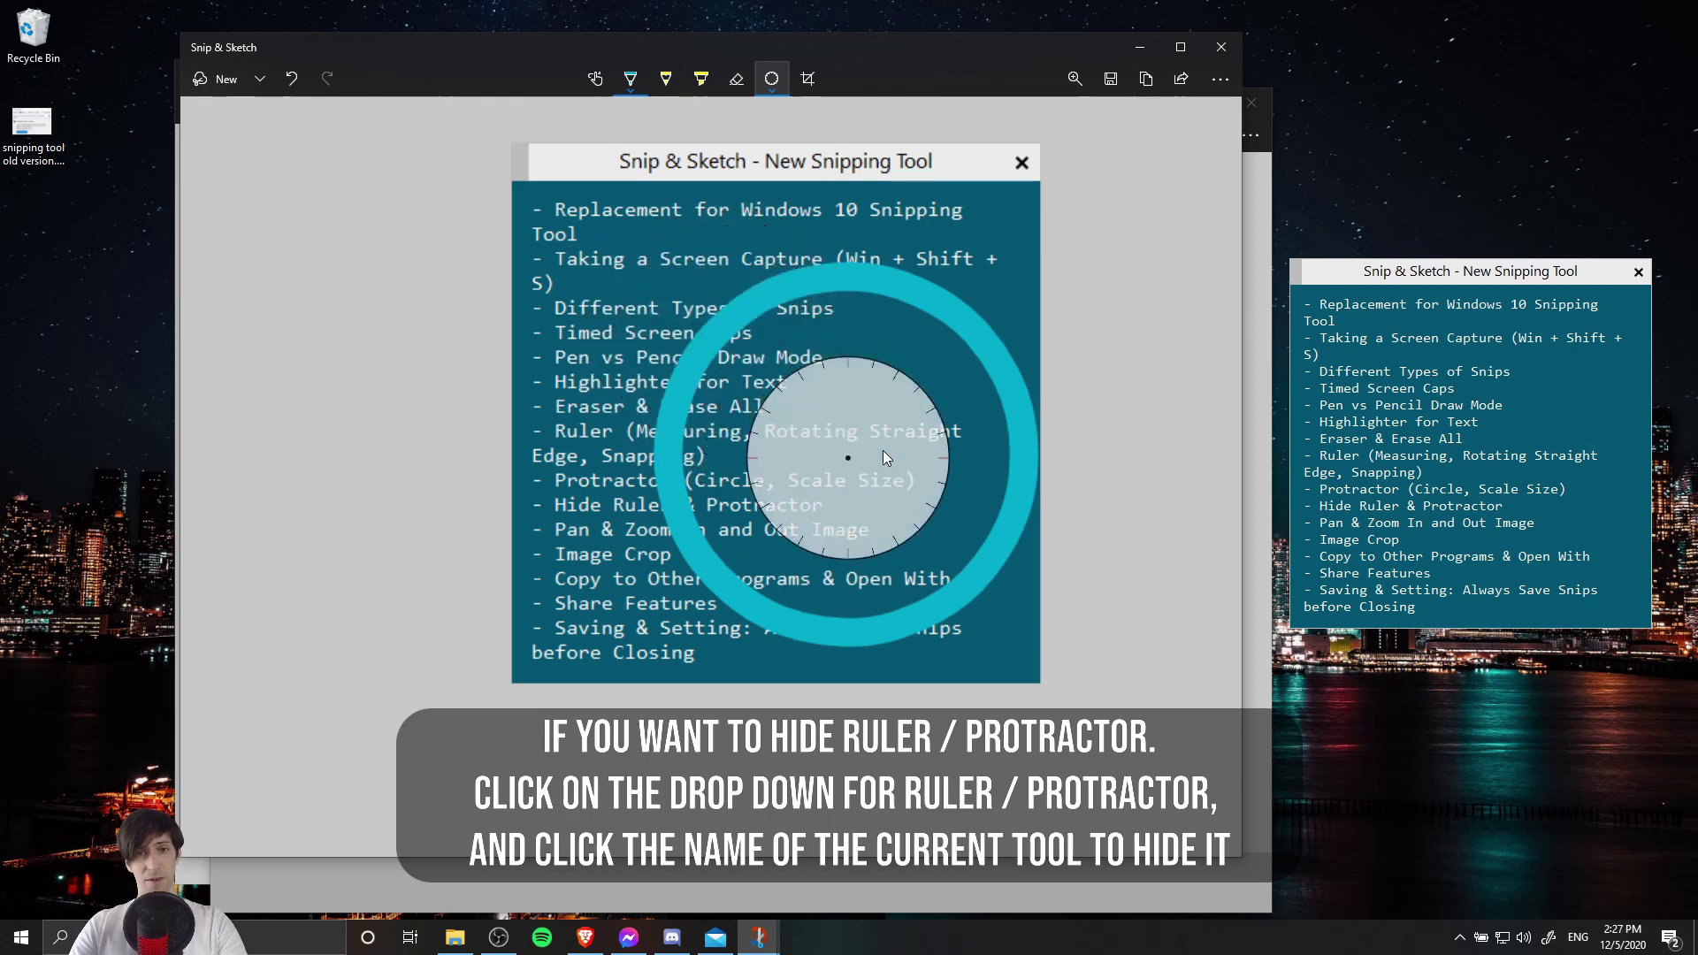
mouse_move(847, 345)
mouse_down()
mouse_move(944, 427)
mouse_move(924, 523)
mouse_move(845, 555)
mouse_move(762, 516)
mouse_move(748, 435)
mouse_move(844, 341)
mouse_up()
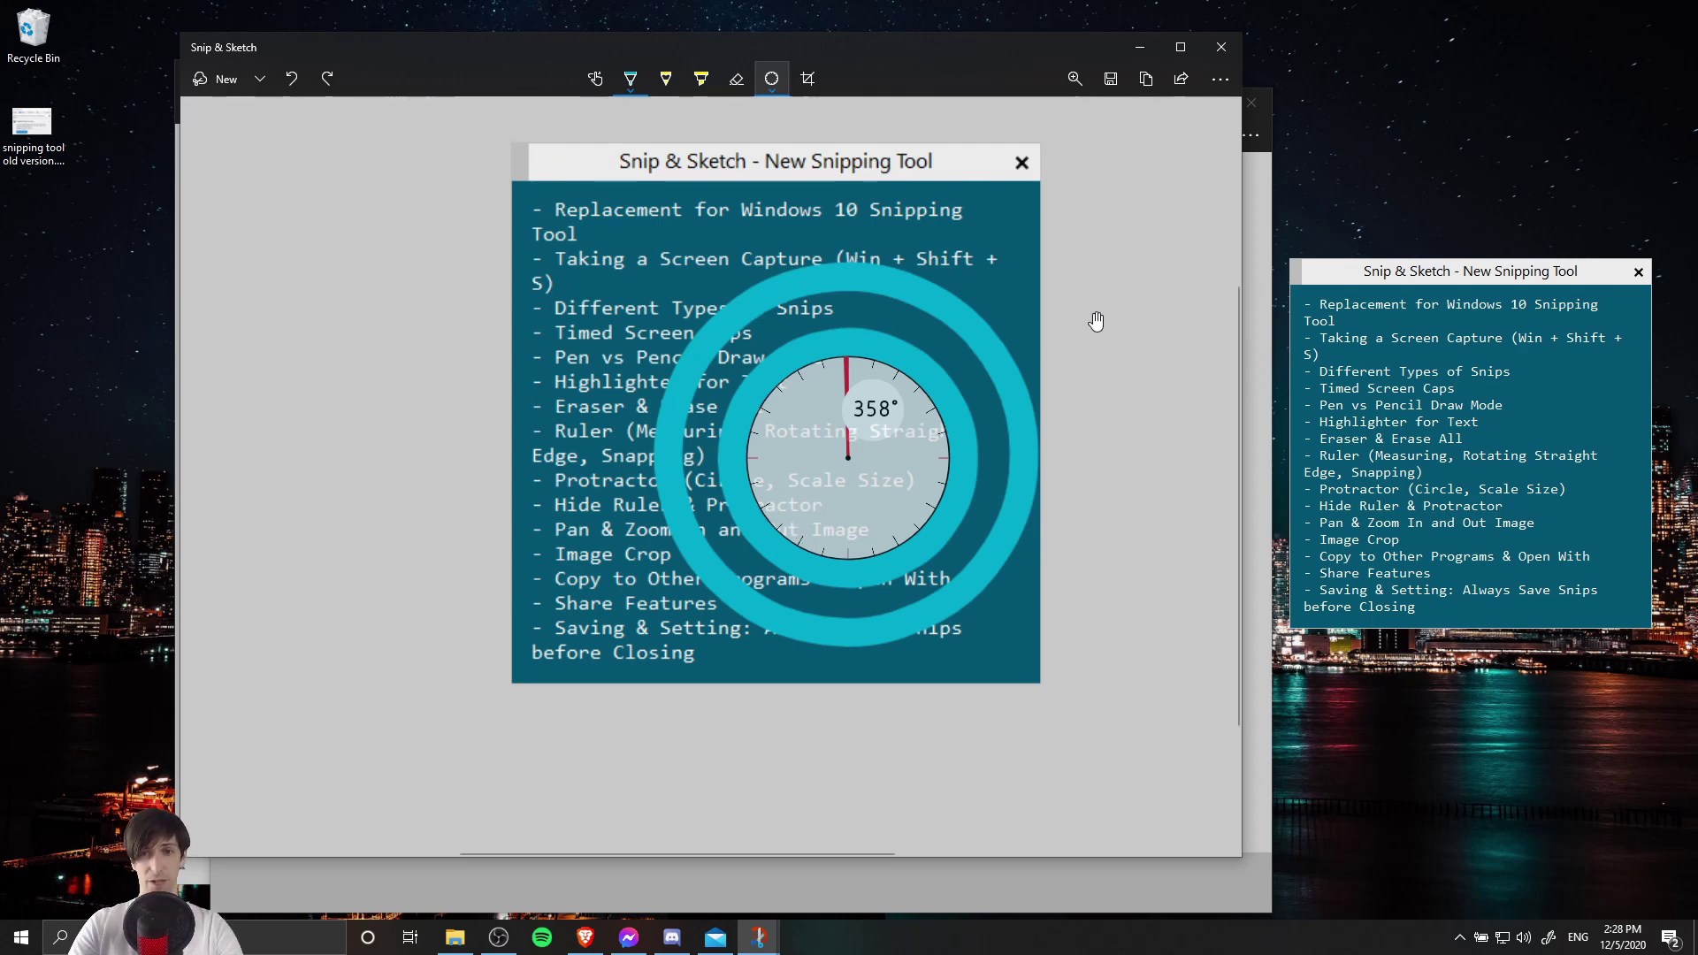
drag(1084, 315, 1032, 407)
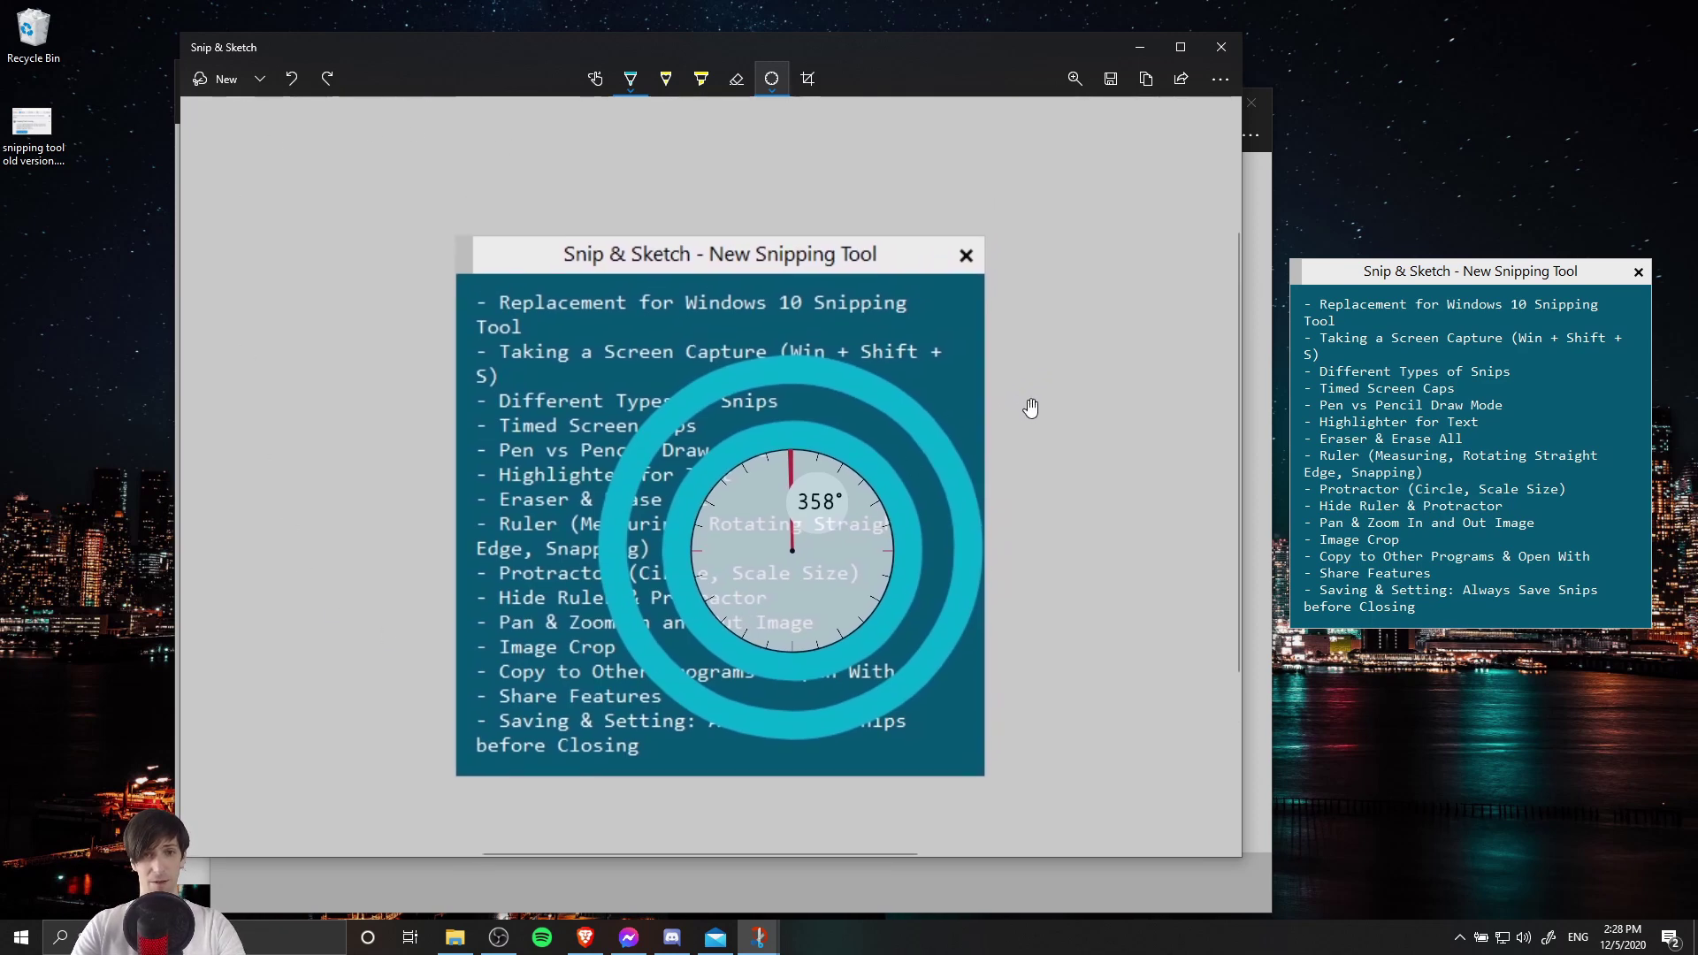
drag(421, 171, 490, 120)
drag(485, 504, 353, 405)
drag(1004, 590, 1031, 681)
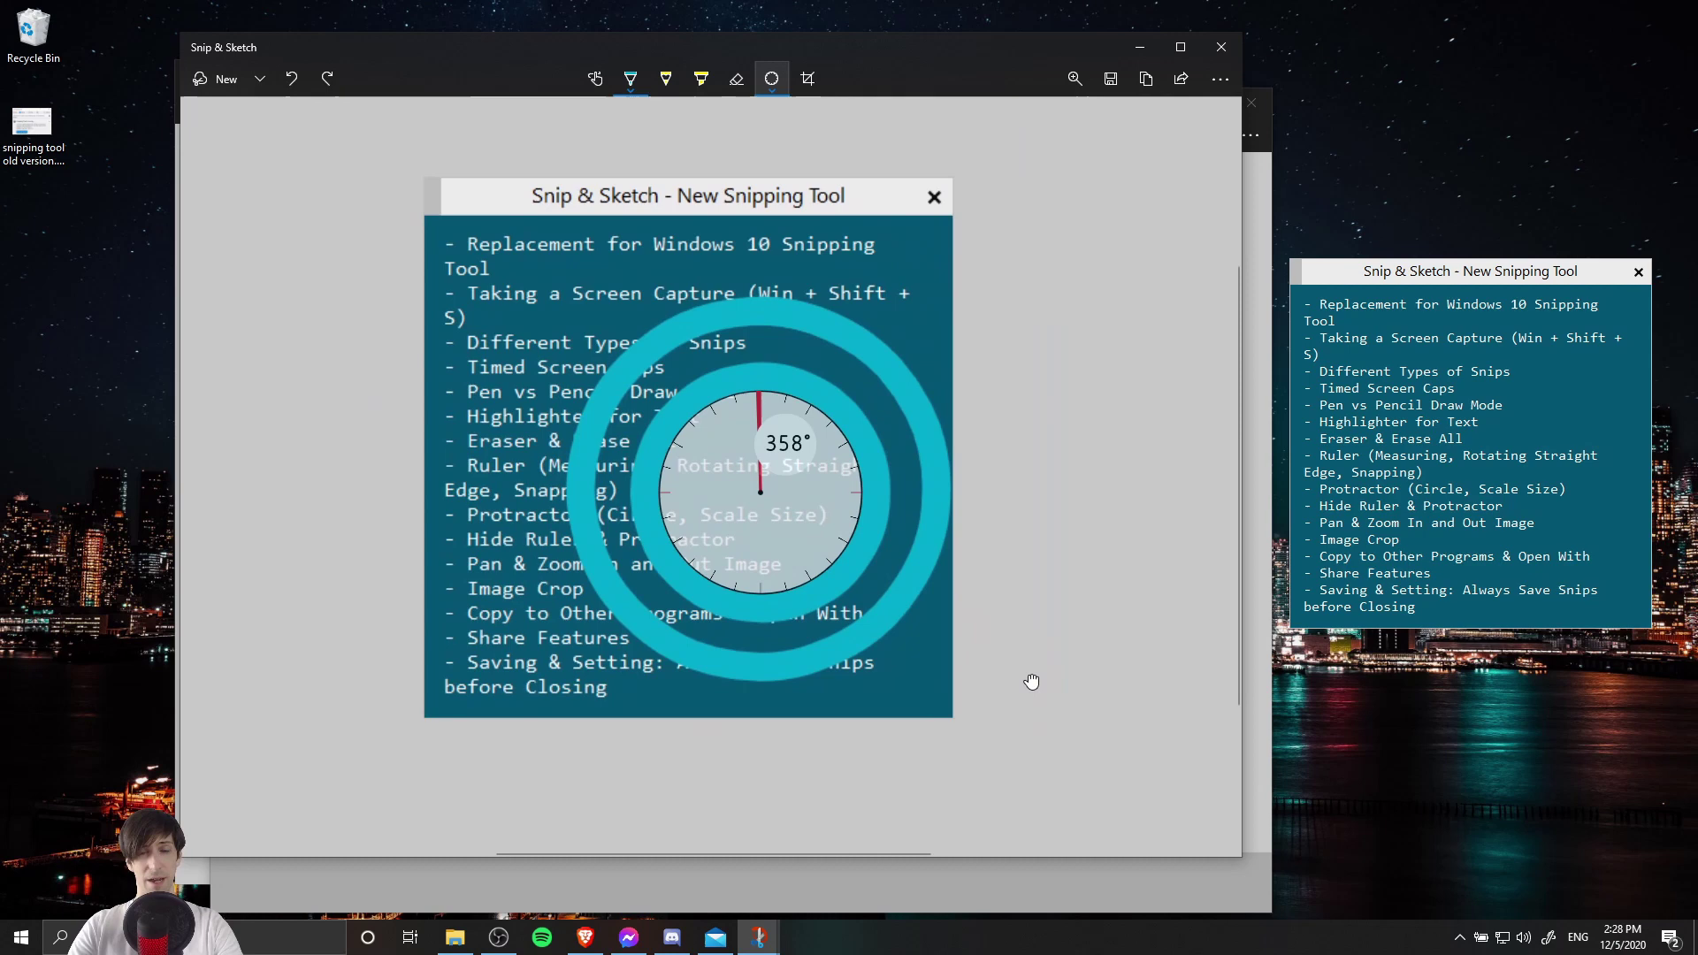
drag(1067, 300, 1016, 370)
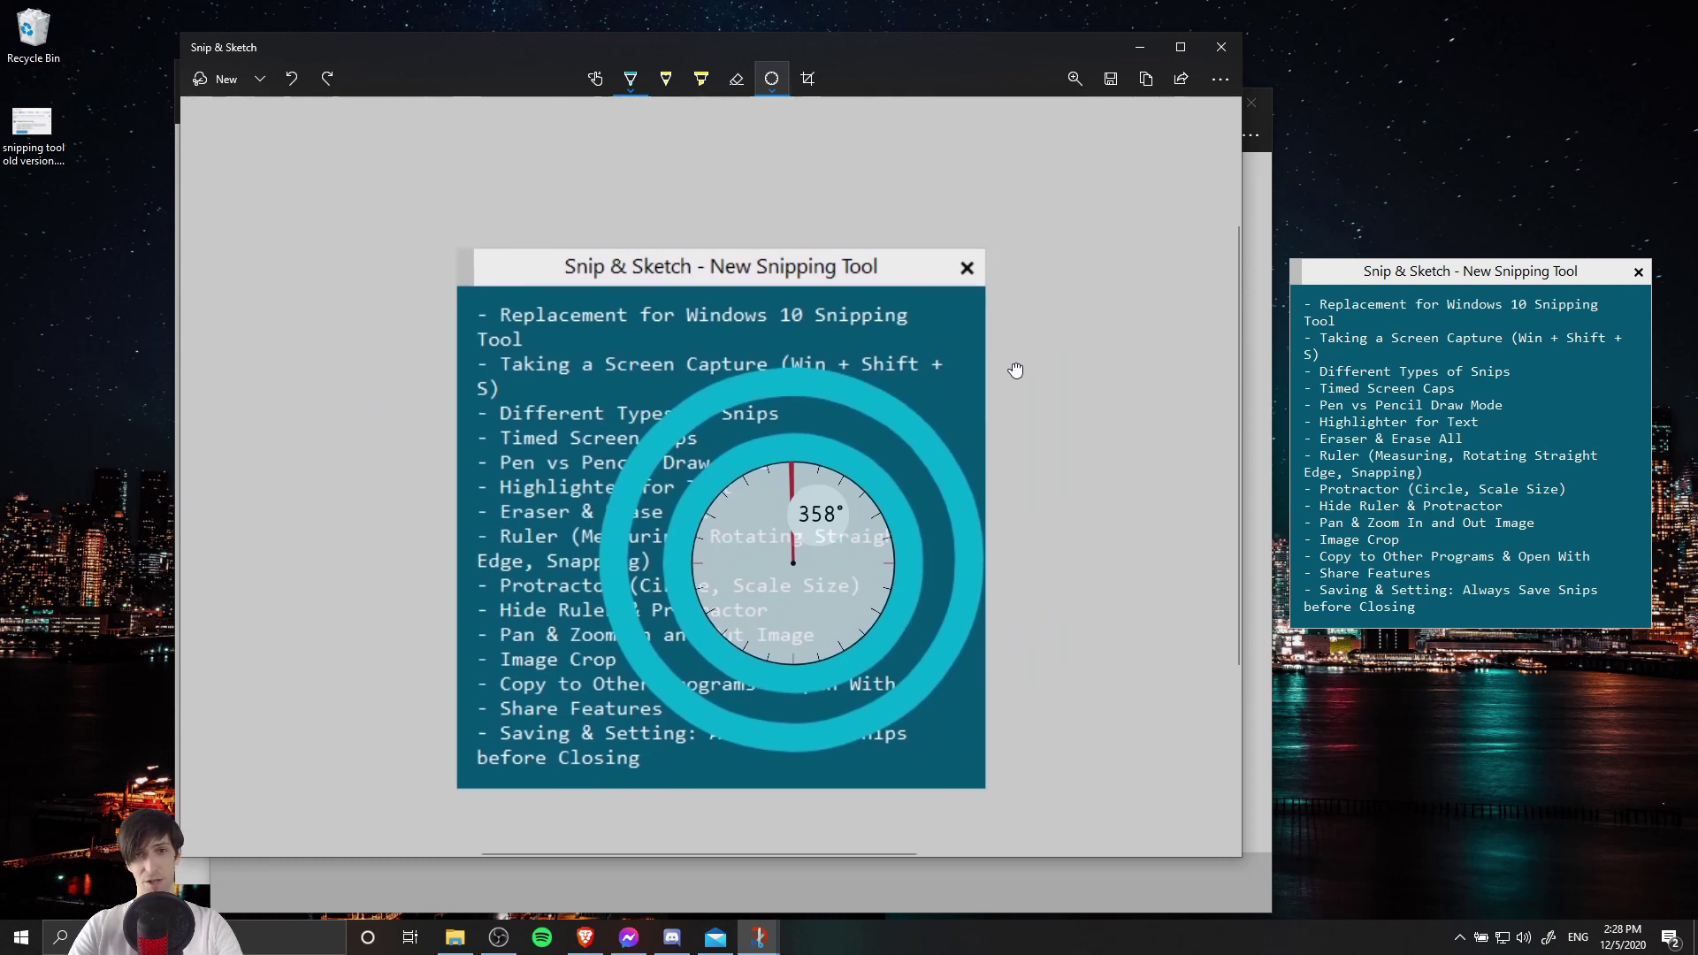
scroll(1016, 370, down, 3)
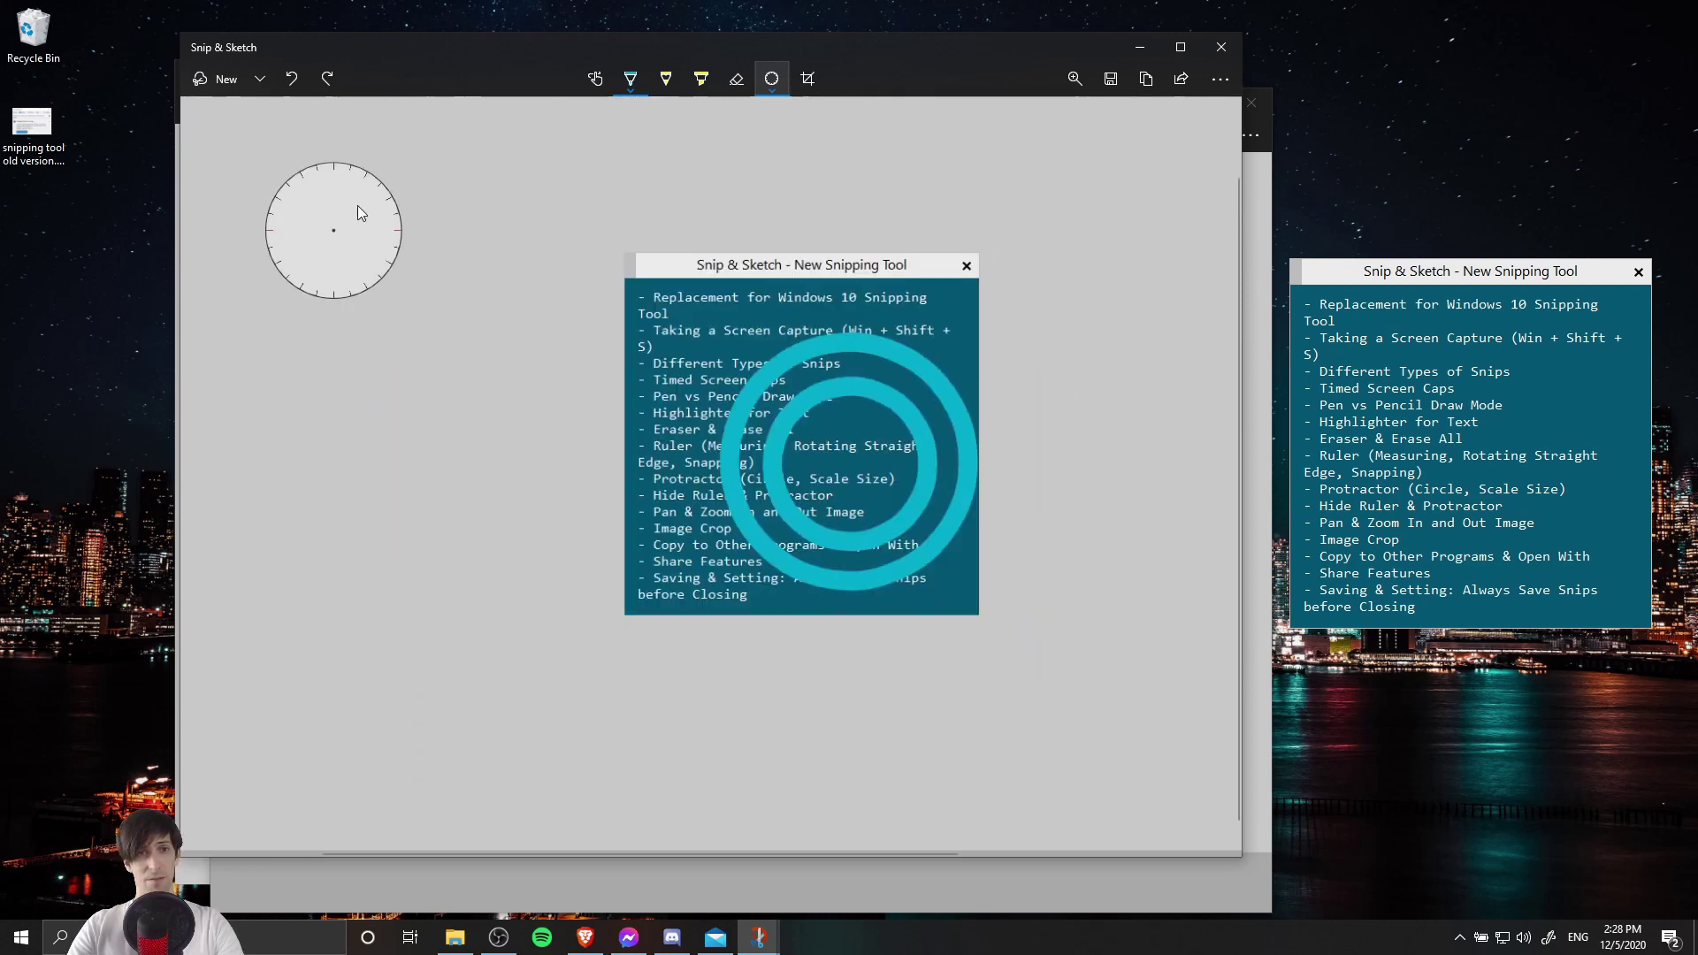
scroll(1112, 457, up, 3)
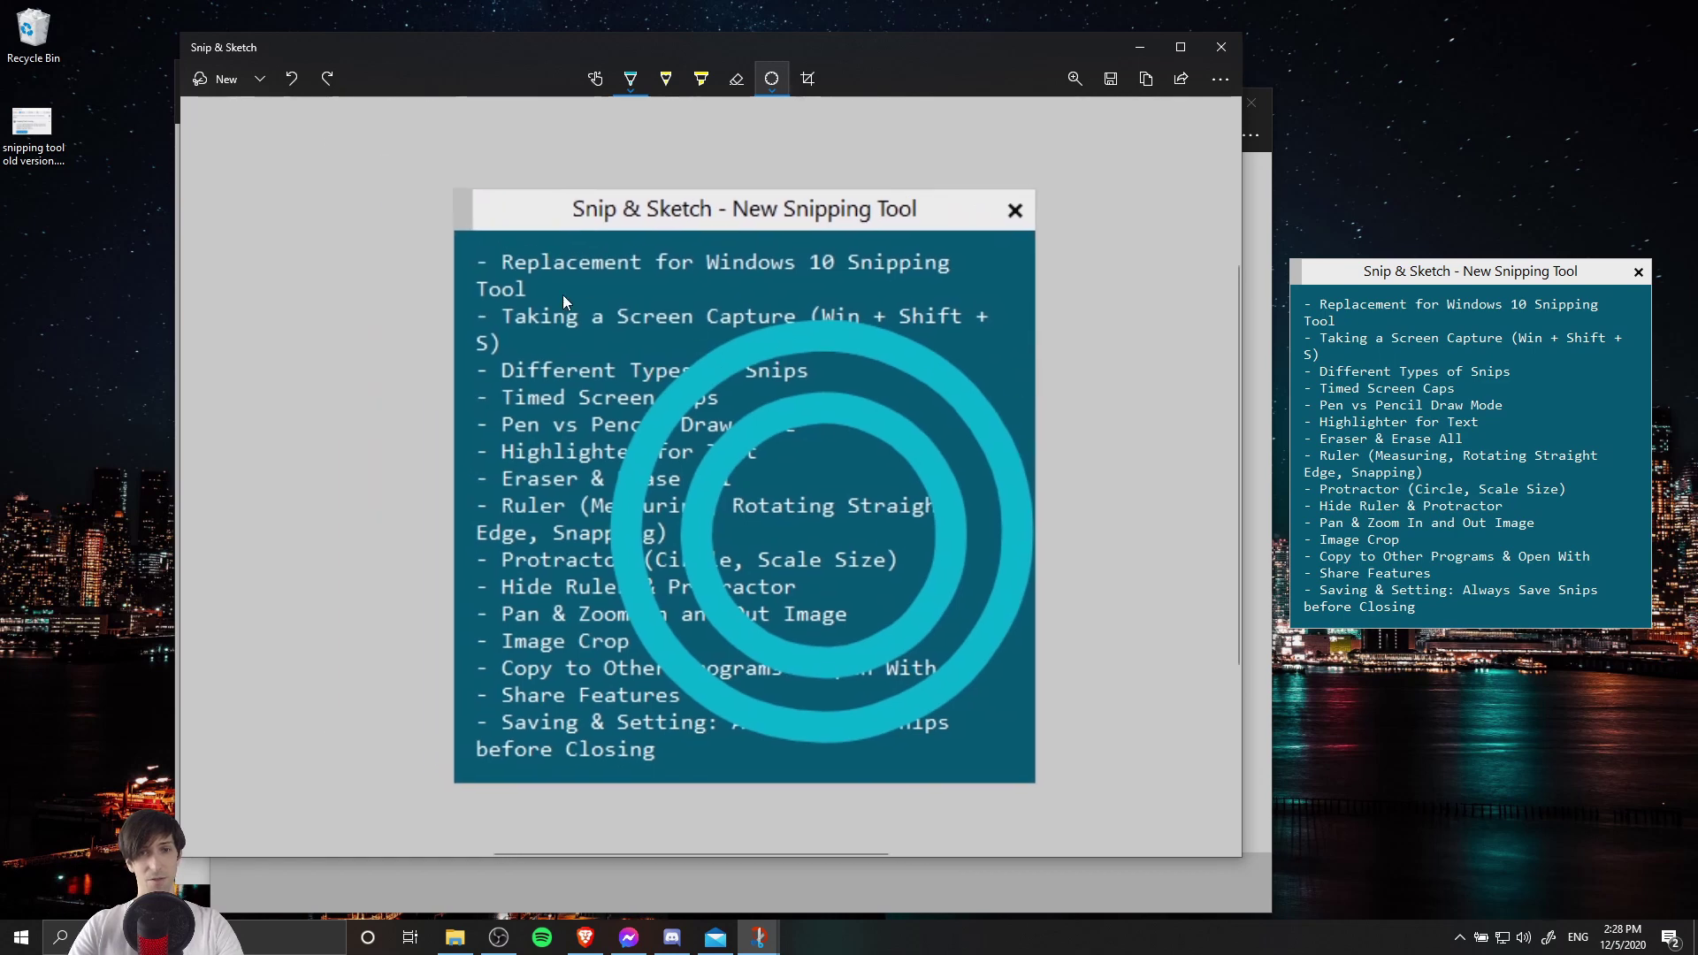
drag(406, 292, 724, 403)
drag(935, 576, 650, 516)
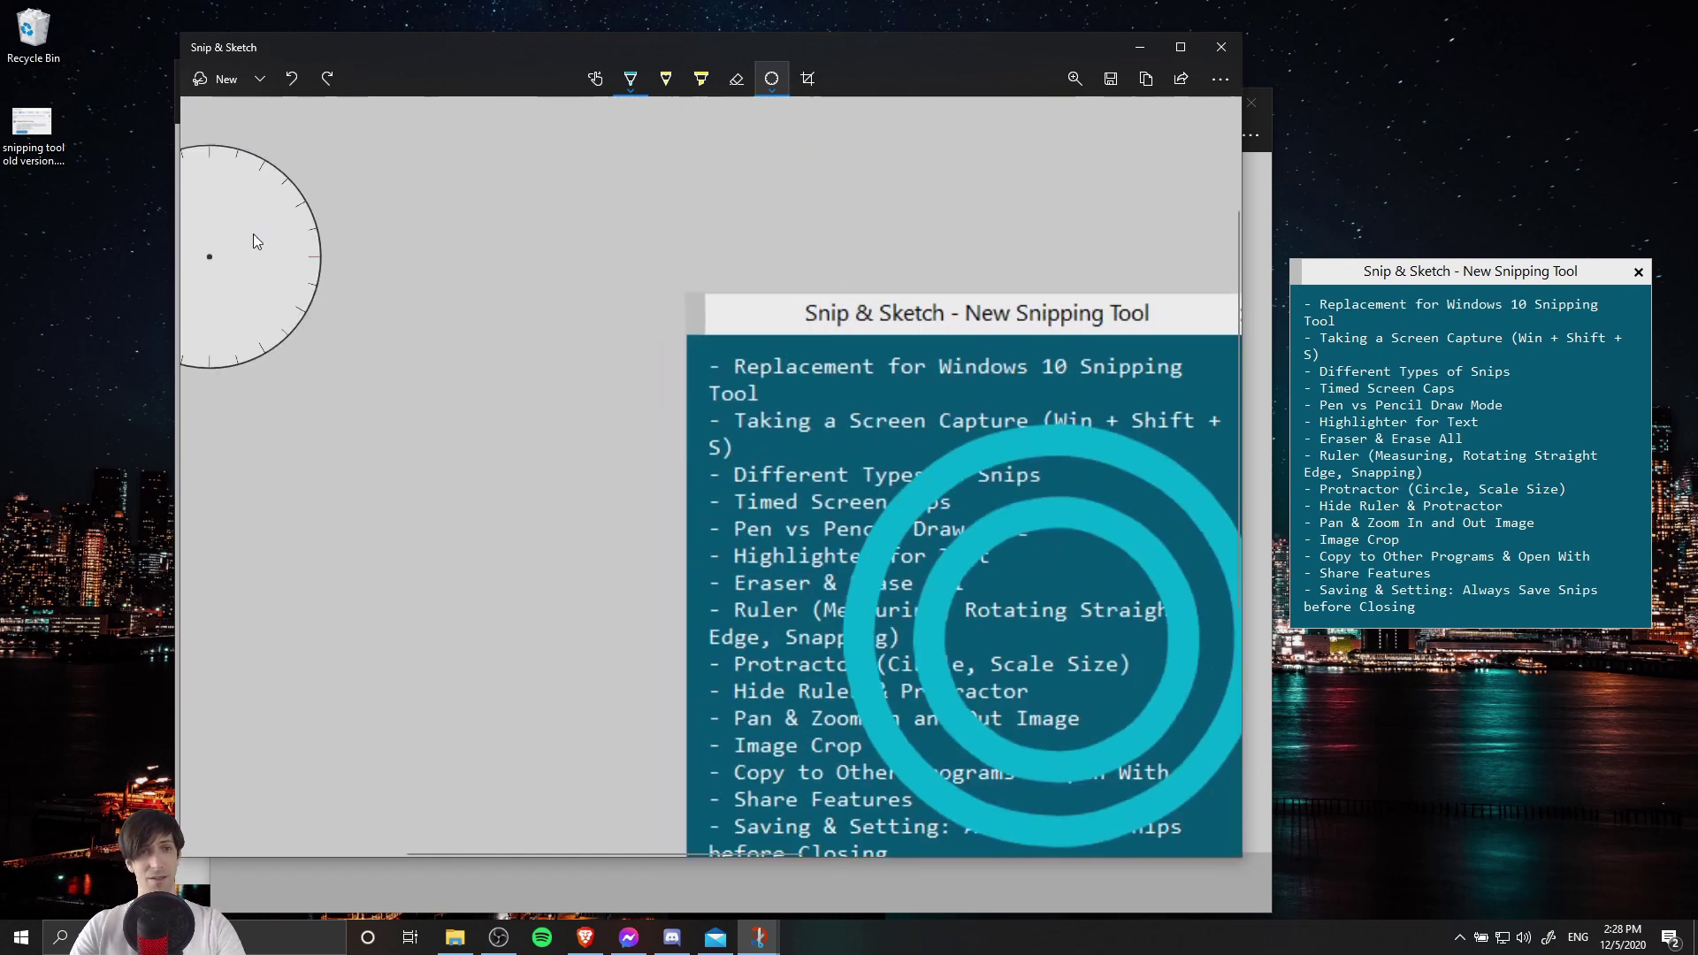
drag(520, 312, 325, 135)
drag(746, 271, 694, 342)
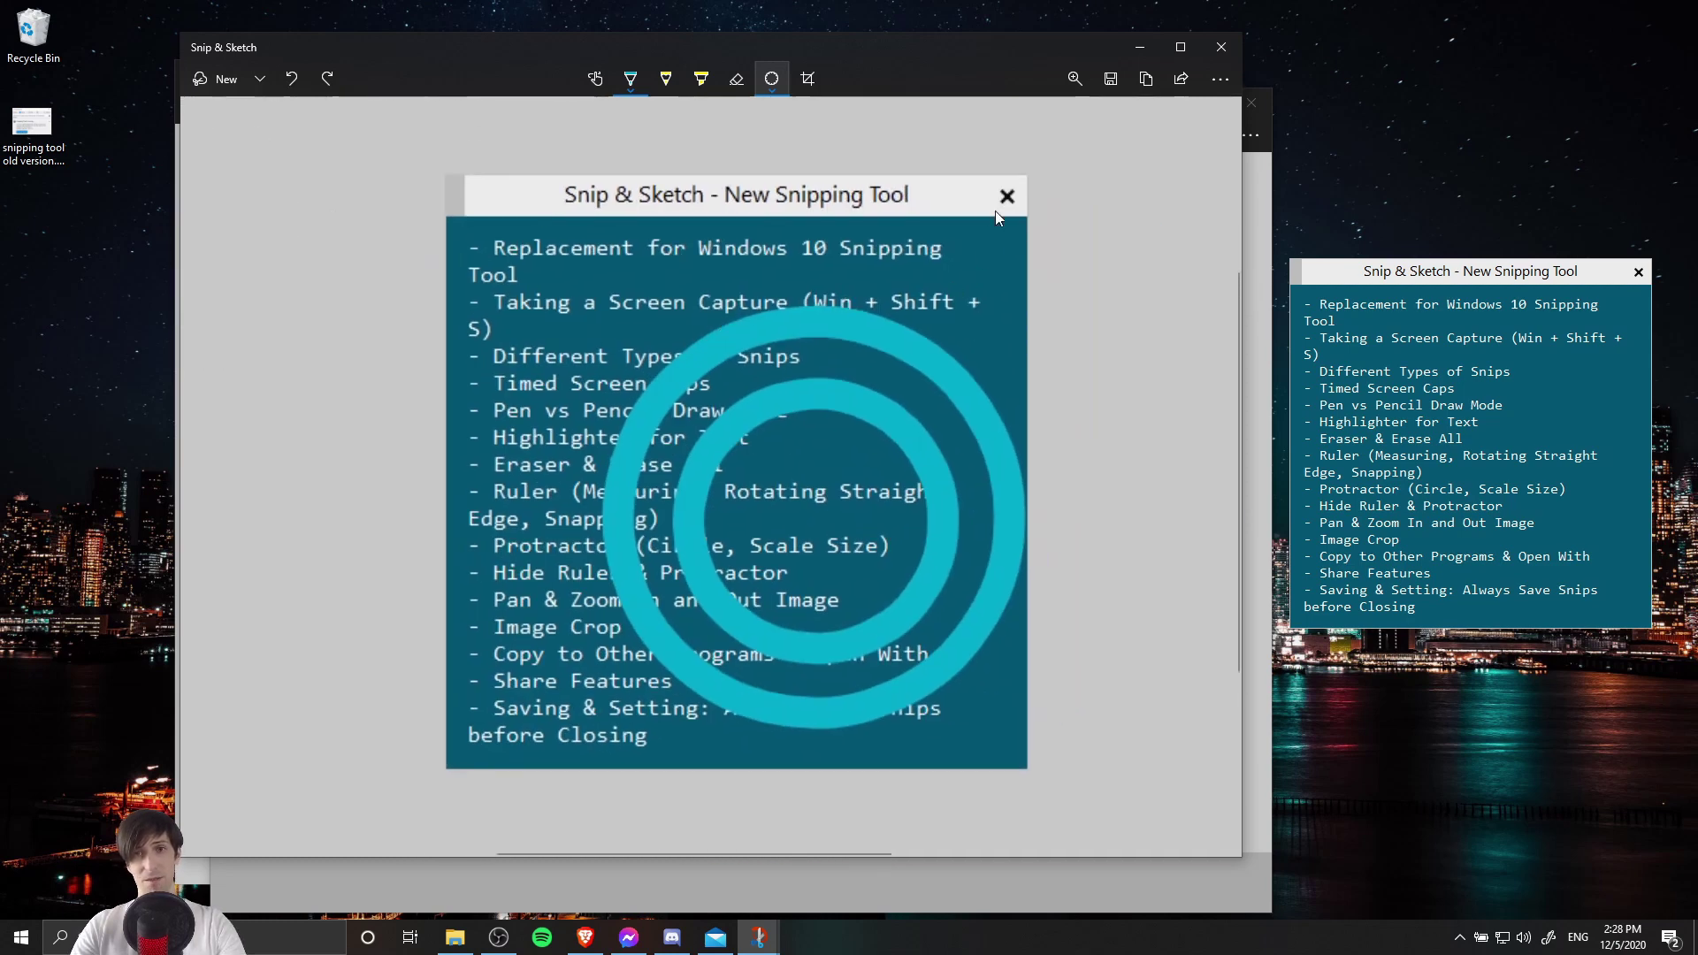
click(1070, 88)
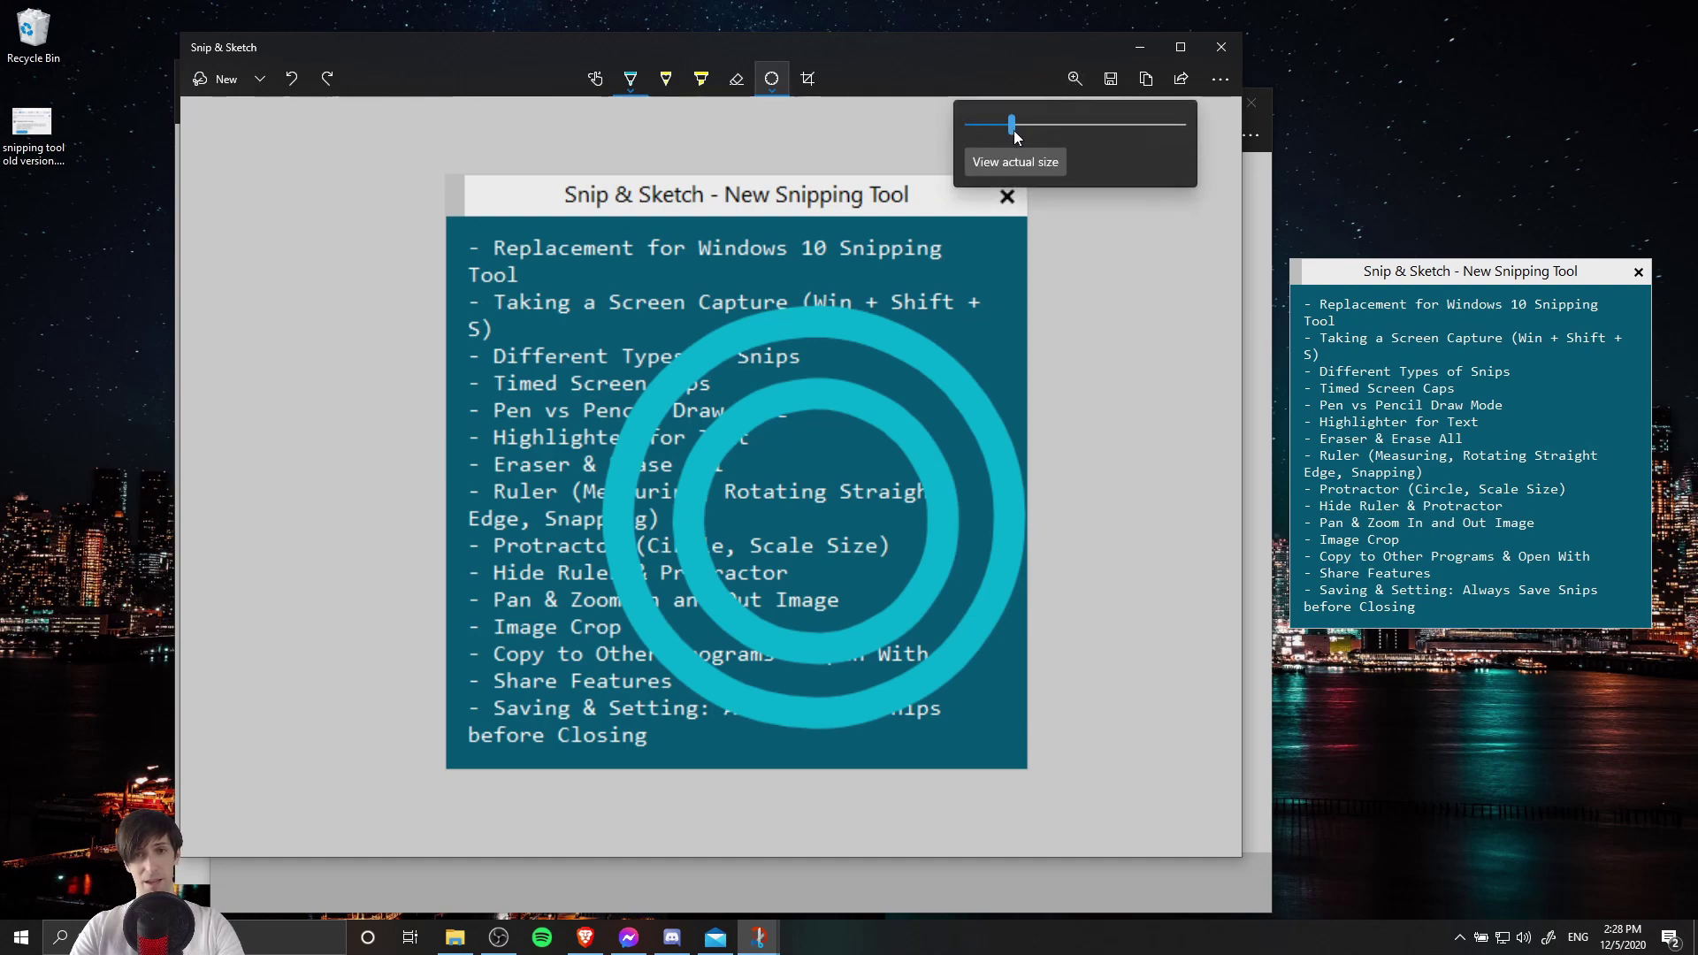
mouse_move(1013, 126)
mouse_down()
mouse_move(1185, 124)
mouse_move(1001, 124)
mouse_move(1019, 125)
mouse_up()
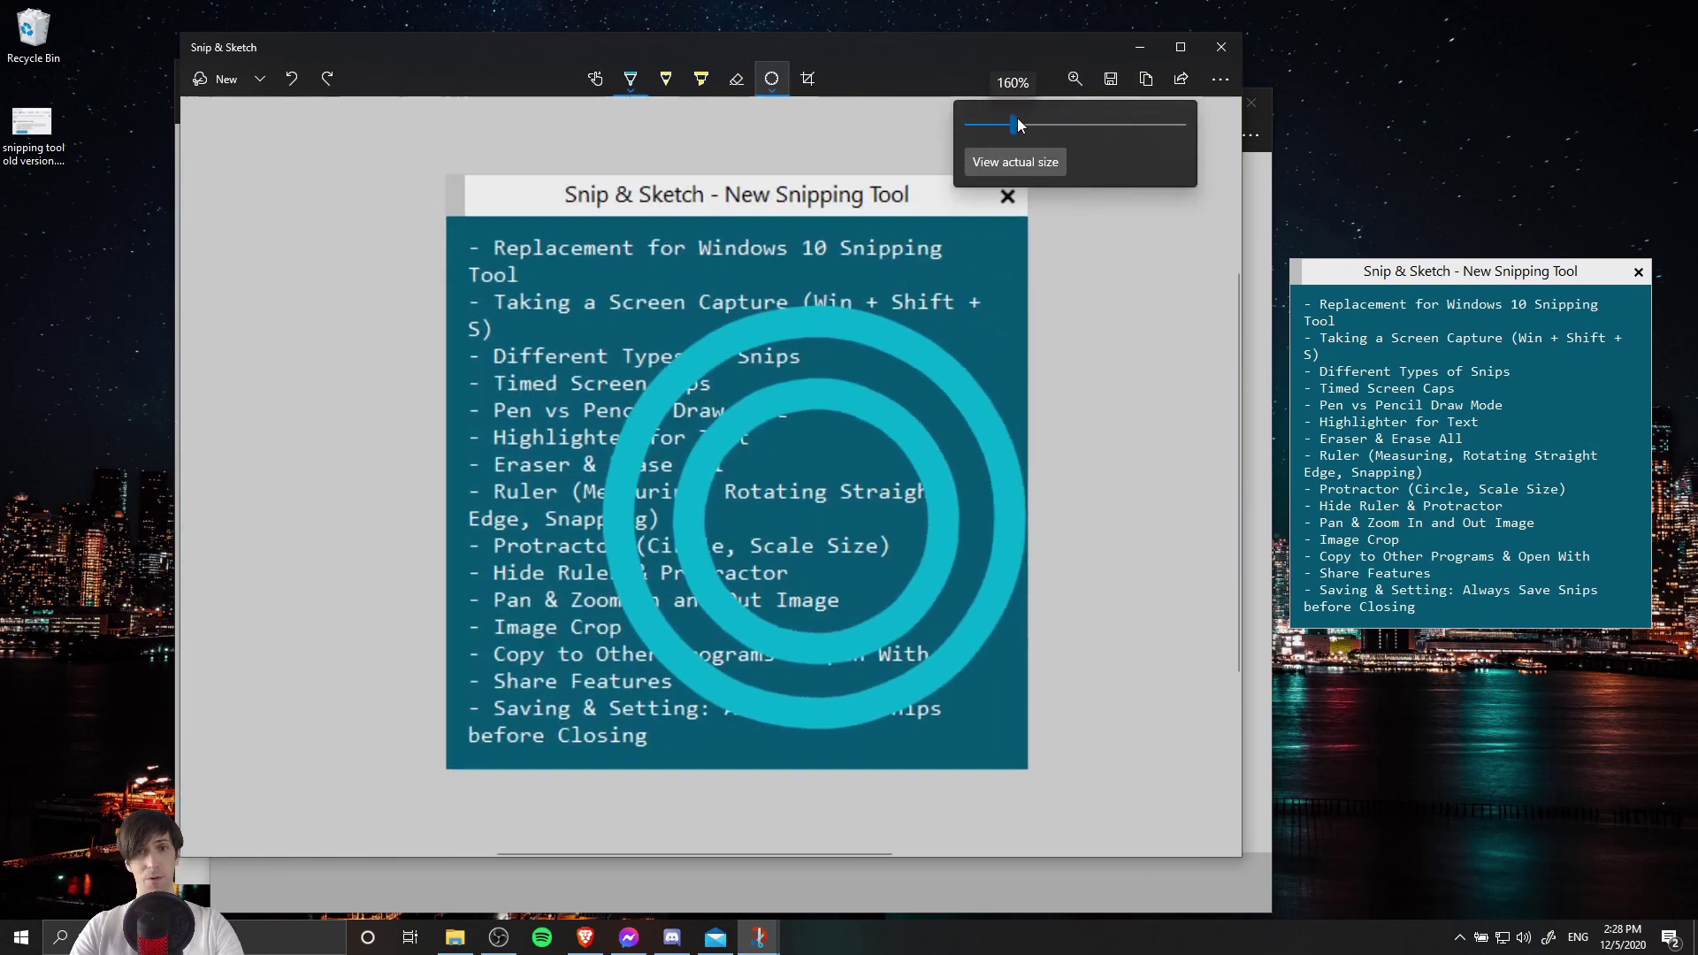
click(1110, 321)
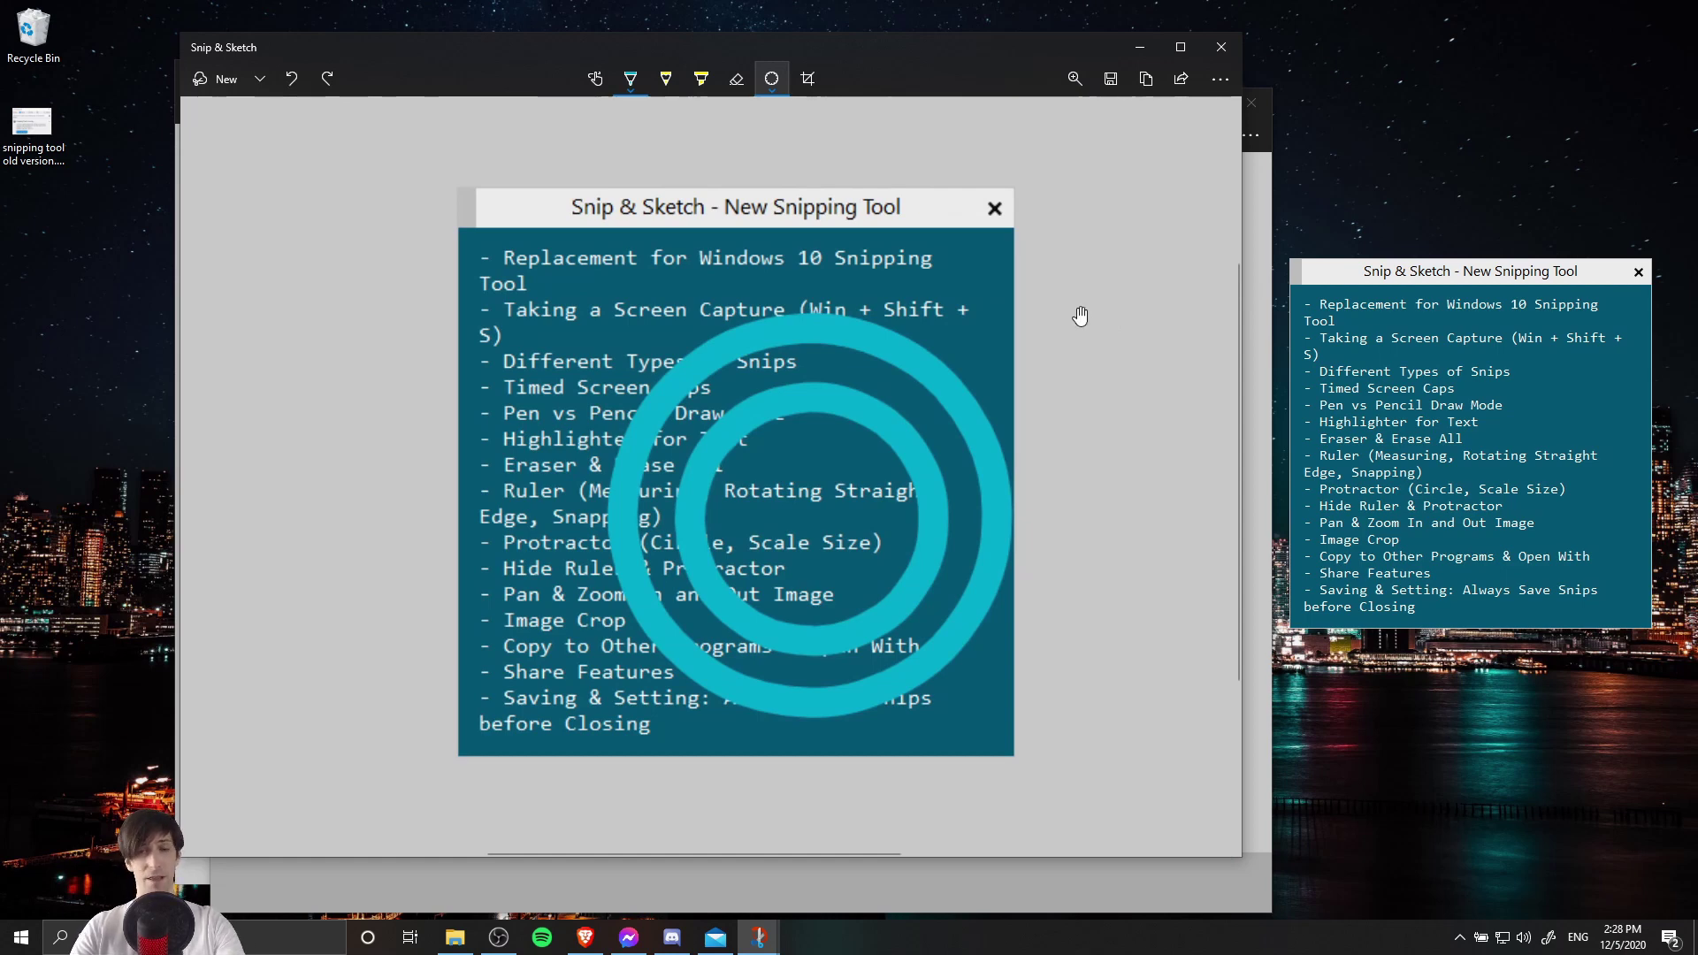
scroll(1081, 316, down, 2)
scroll(1081, 315, up, 3)
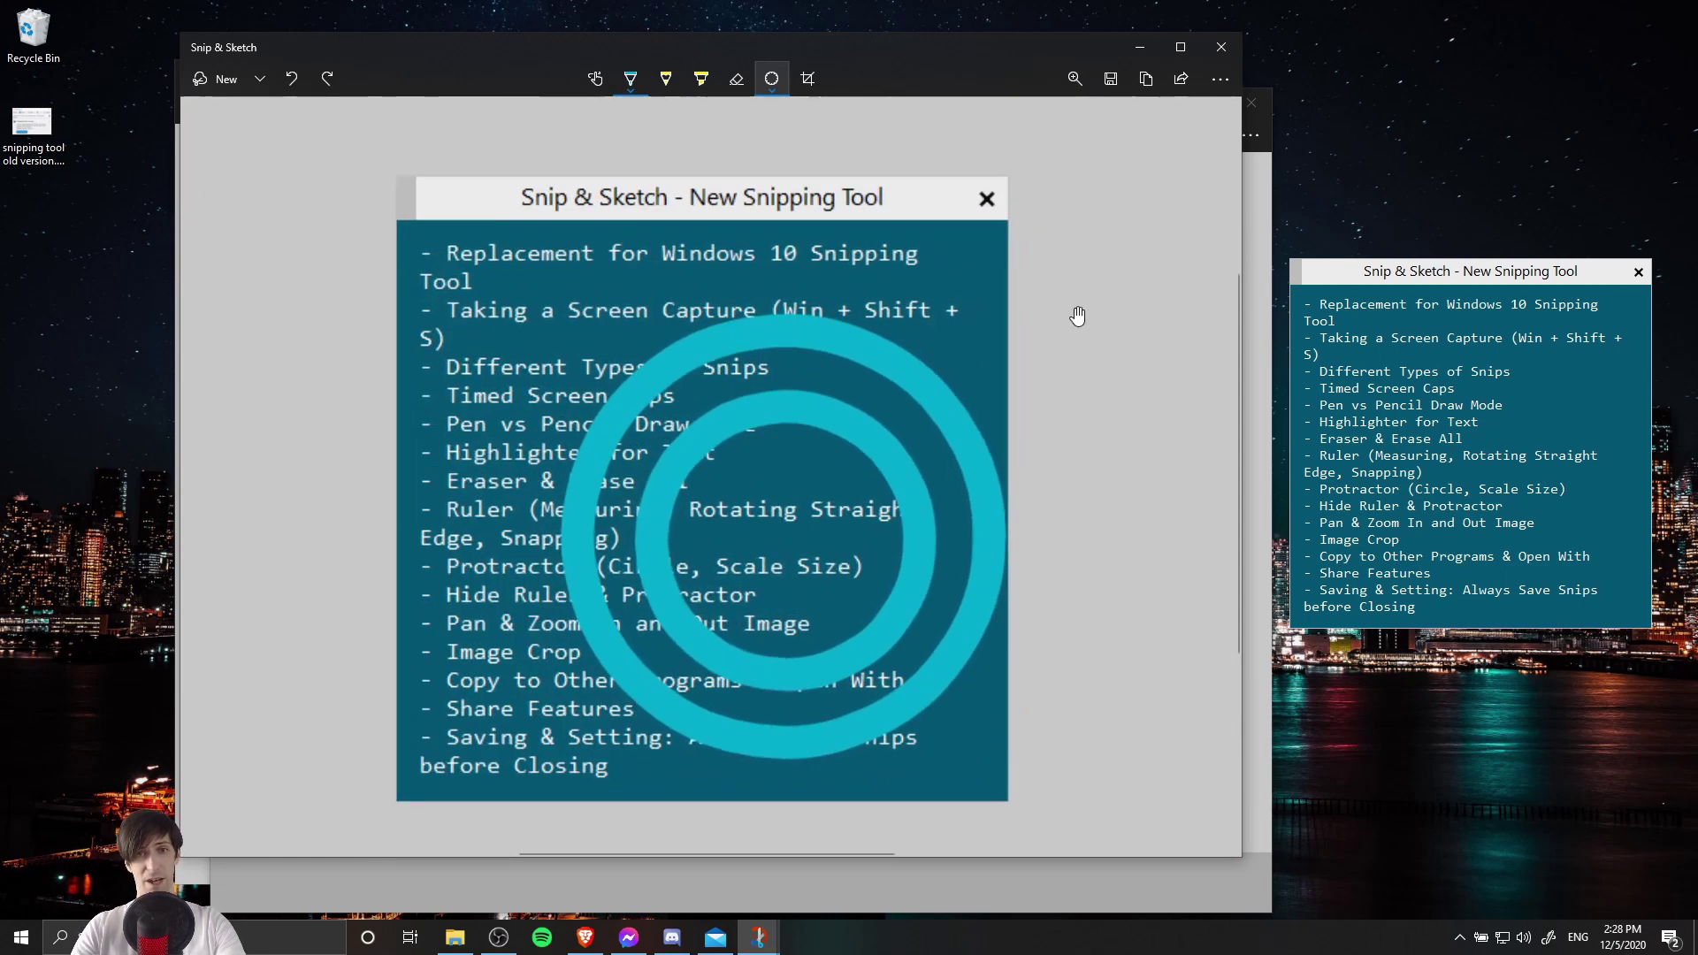
scroll(1078, 316, up, 1)
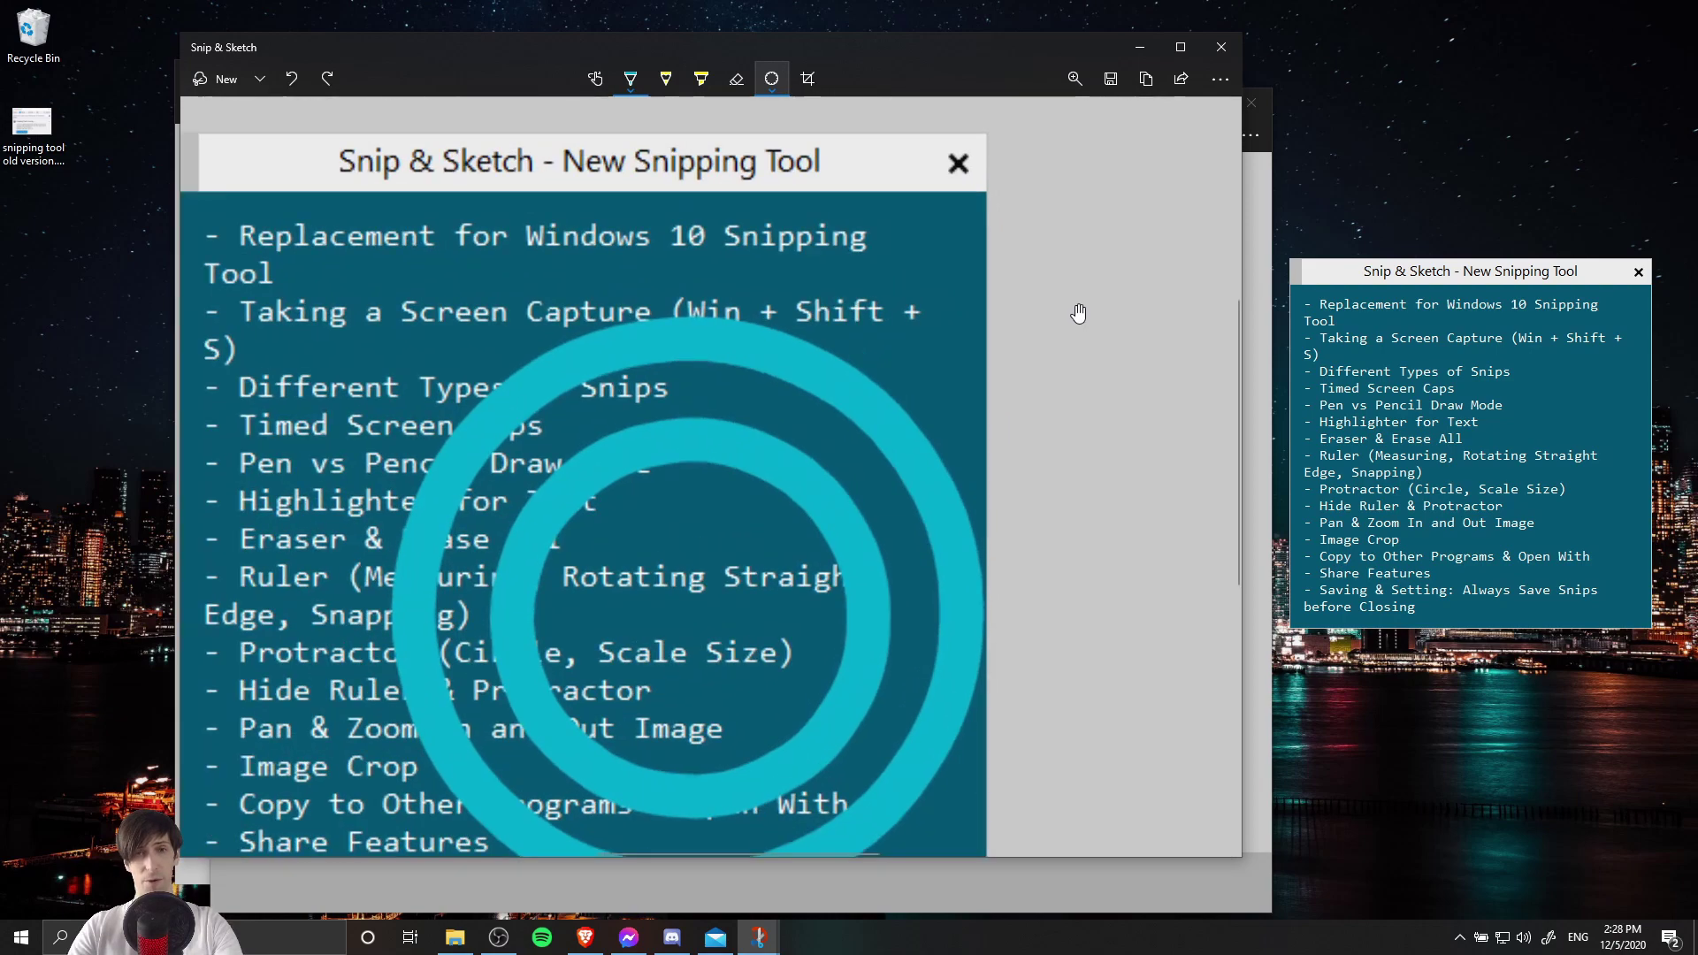
scroll(1079, 315, down, 3)
scroll(1079, 314, down, 2)
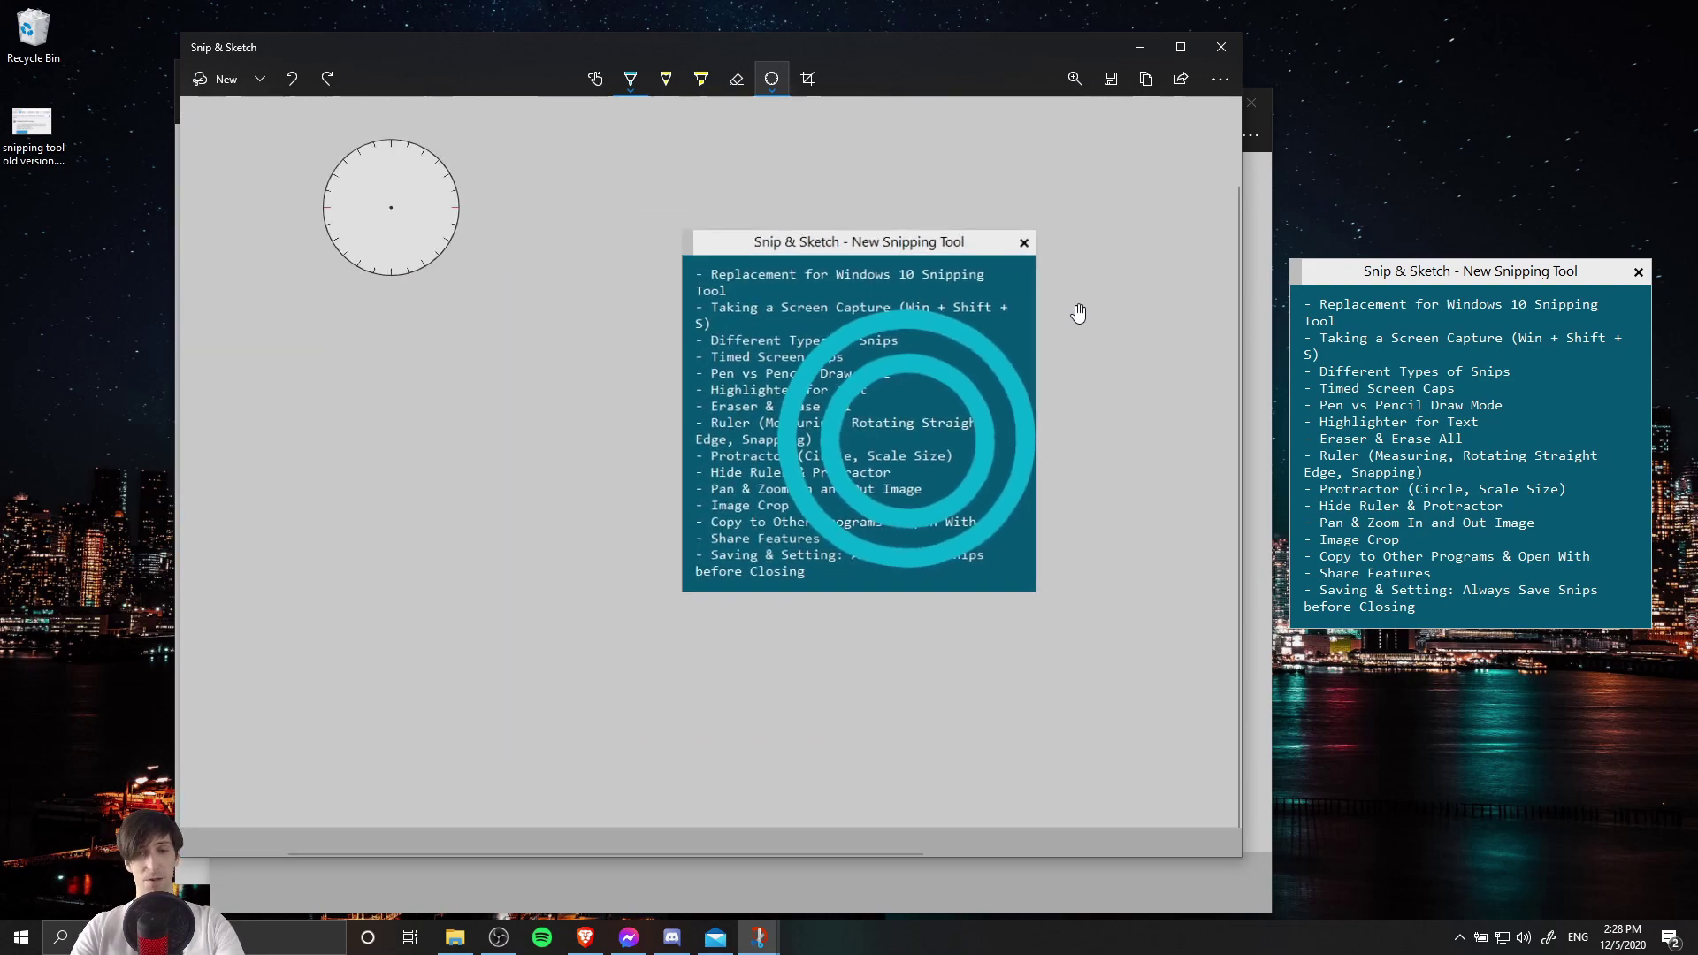
scroll(1079, 314, up, 2)
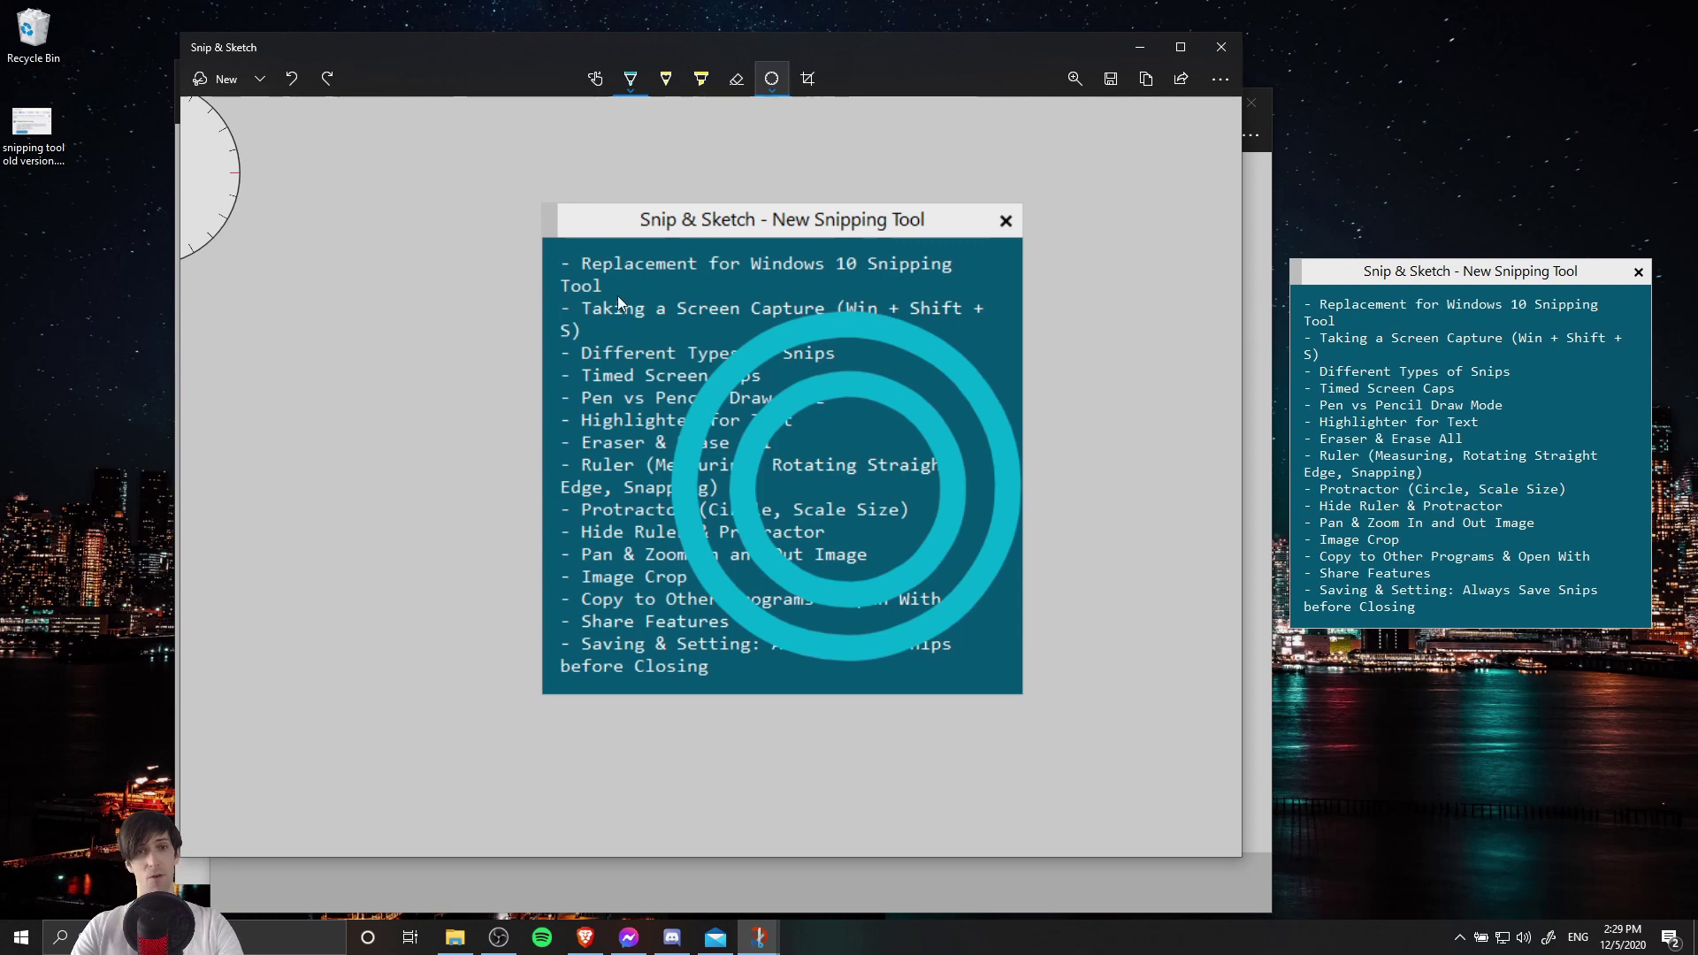
- Crop the snip to a tight square around the two cyan rings and apply it
click(807, 82)
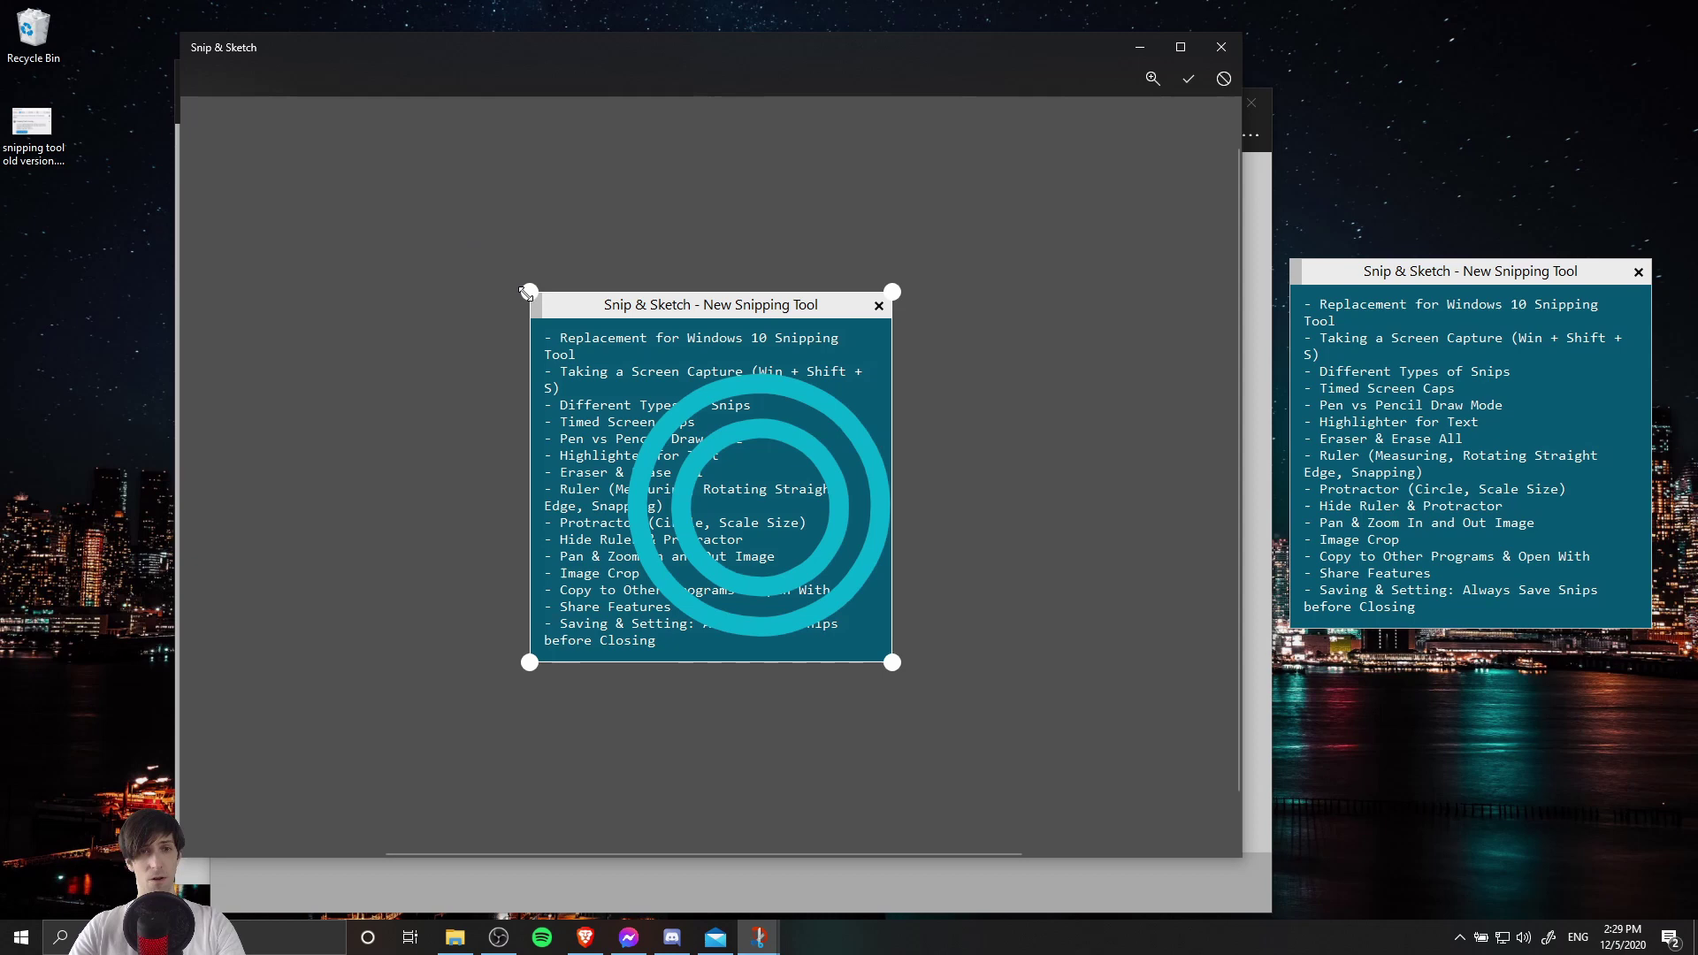
drag(528, 292, 617, 364)
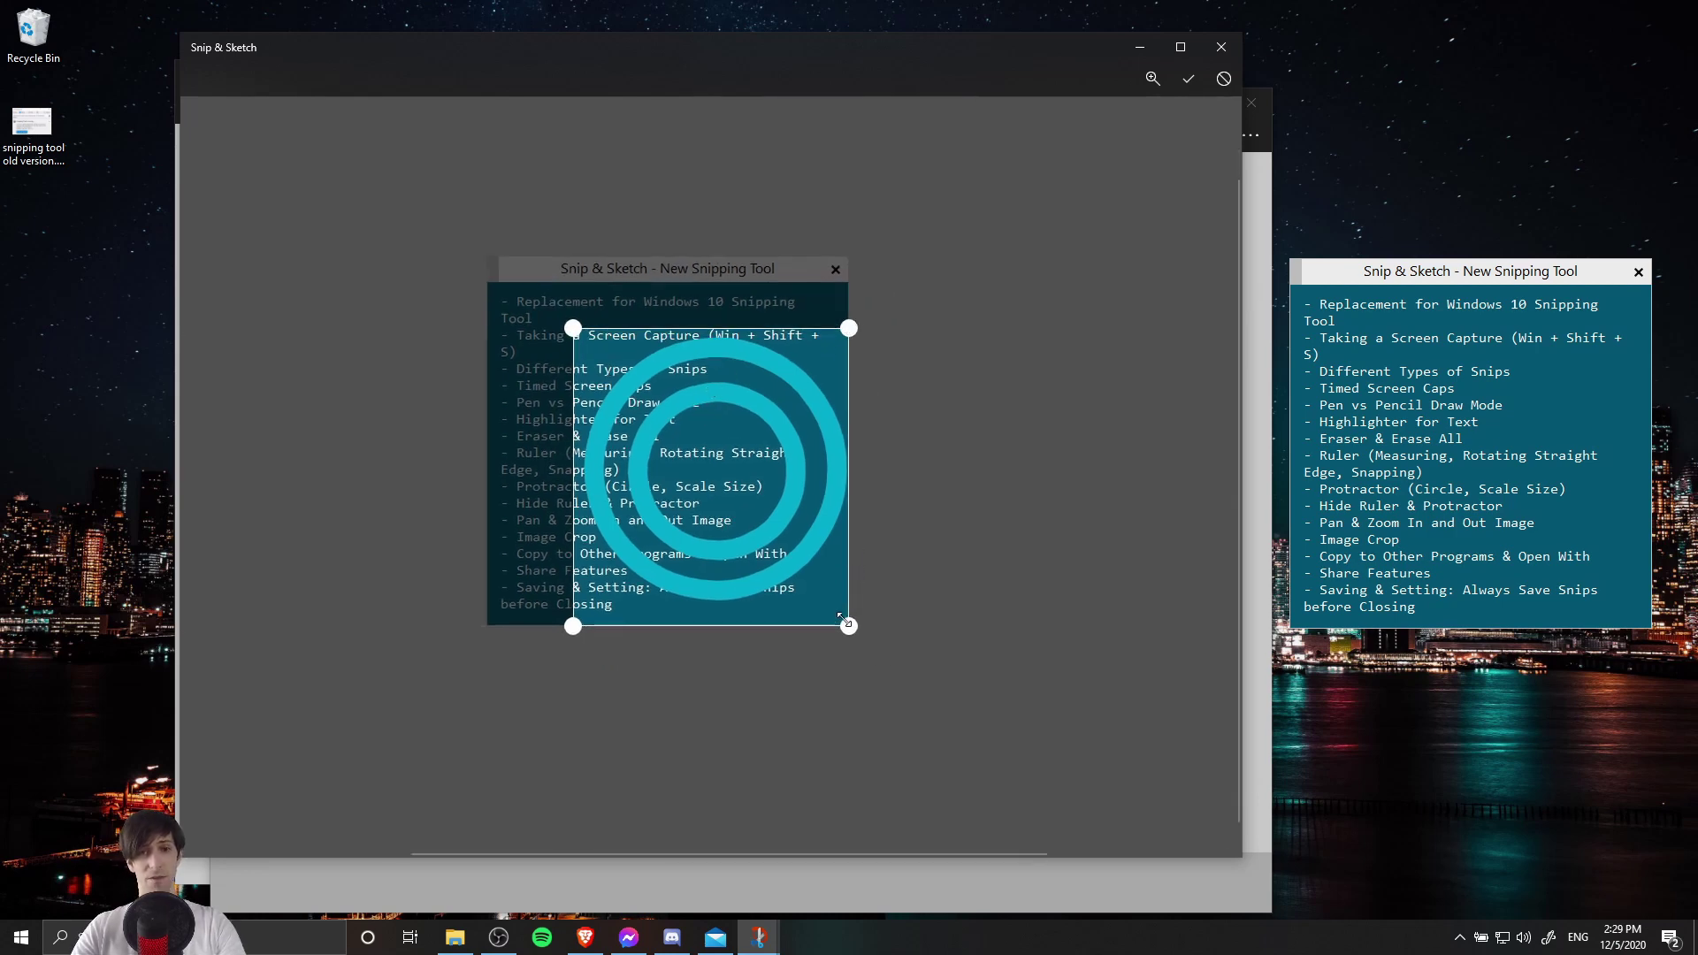
drag(848, 625, 814, 597)
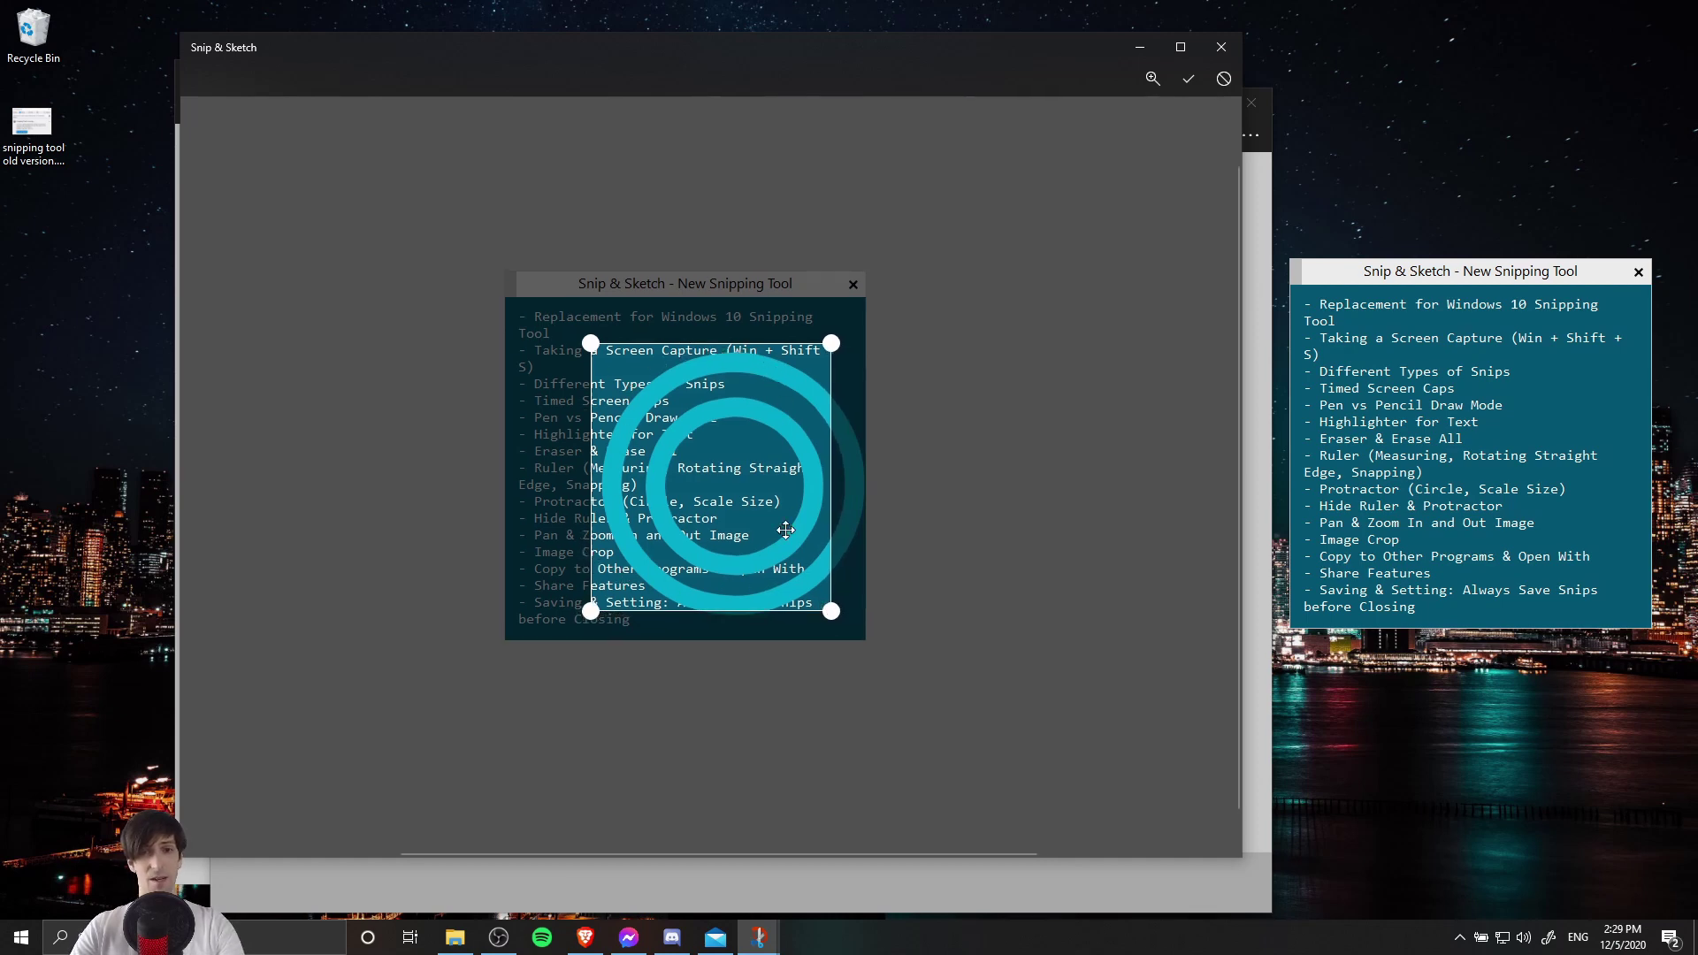
drag(831, 611, 865, 644)
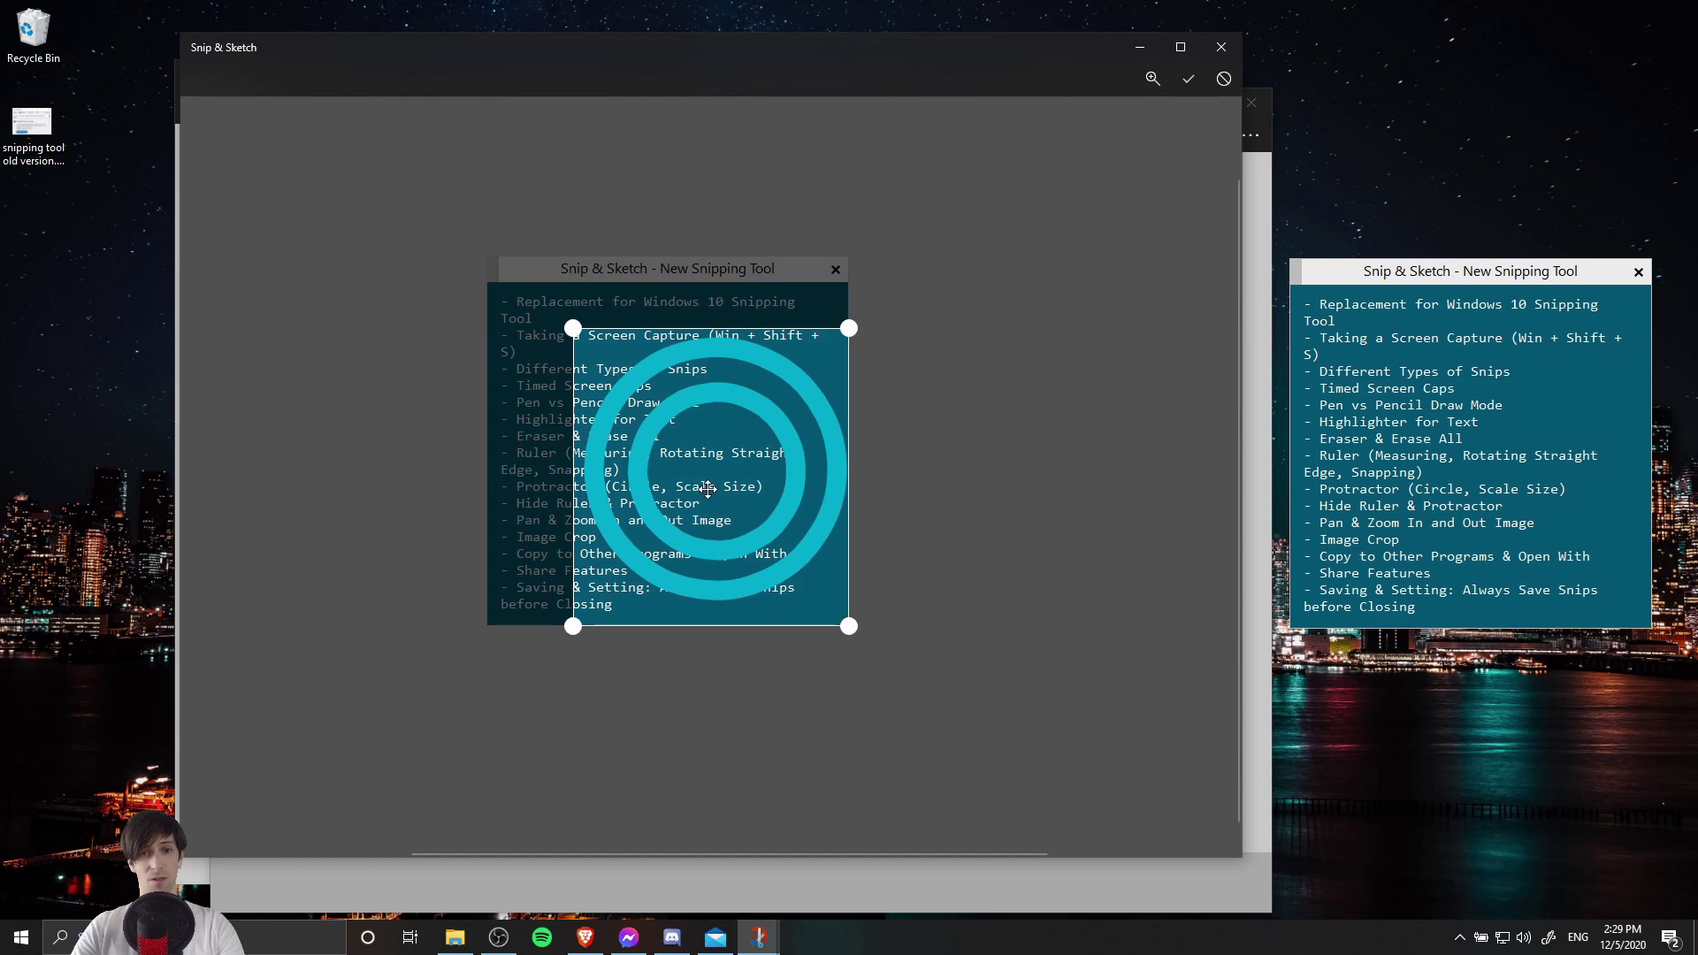
drag(708, 489, 787, 502)
click(1185, 88)
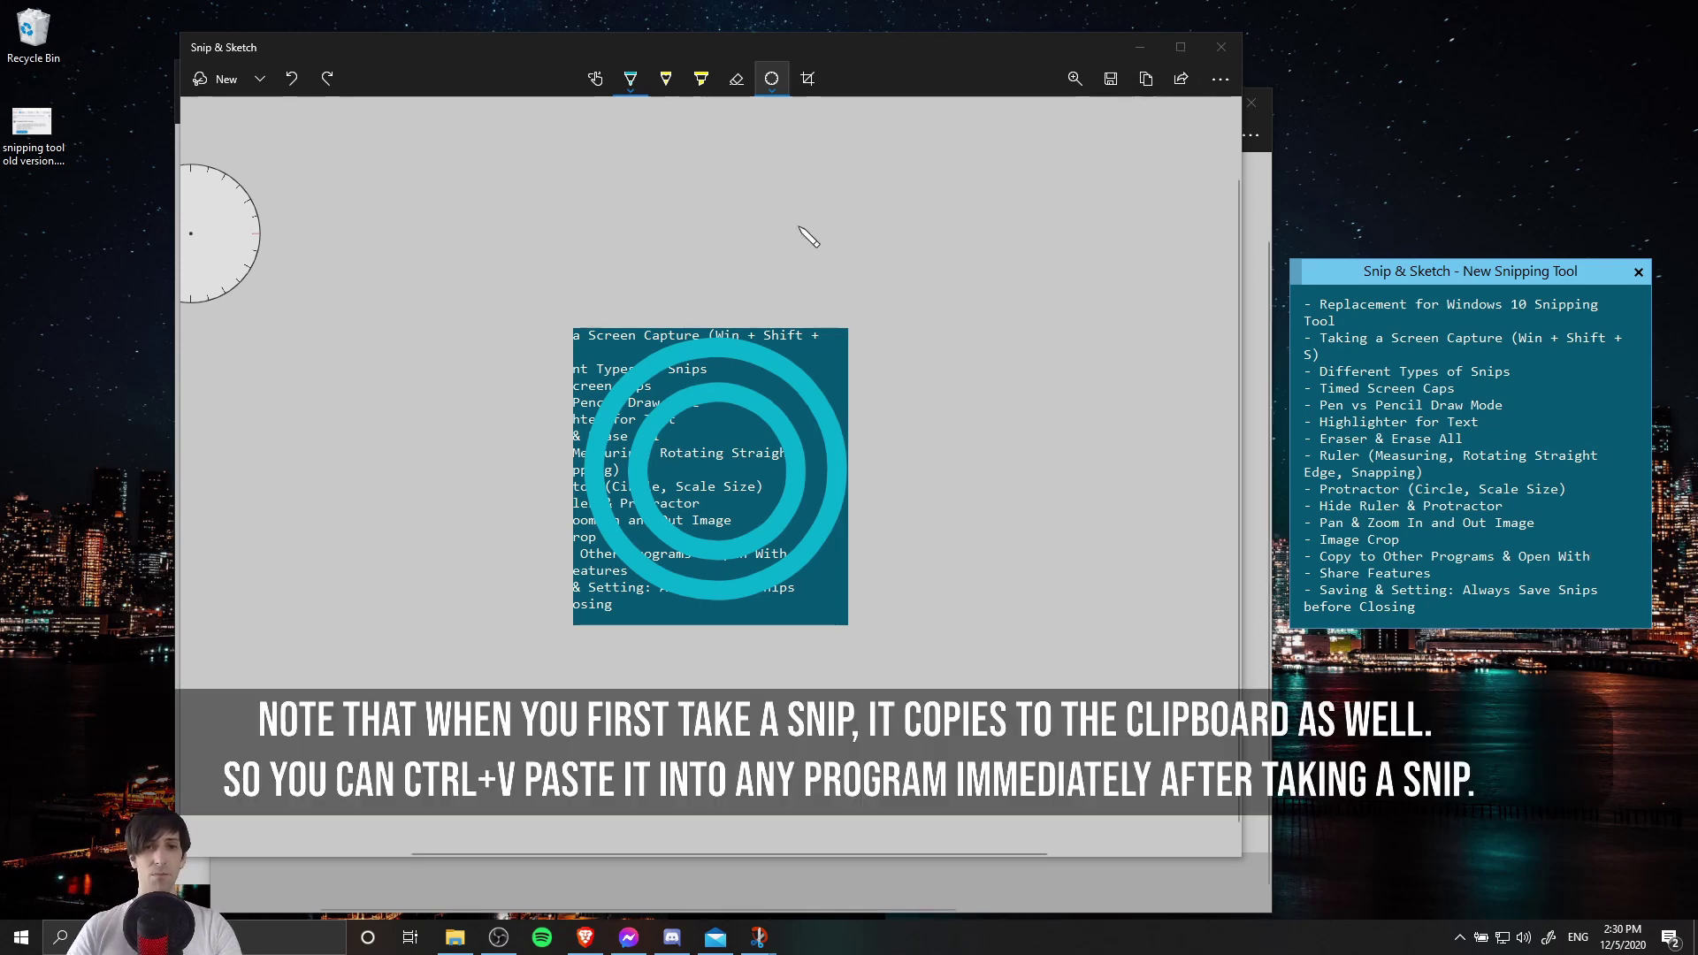
- Copy the cropped snip to the clipboard and start switching to GIMP
click(1146, 80)
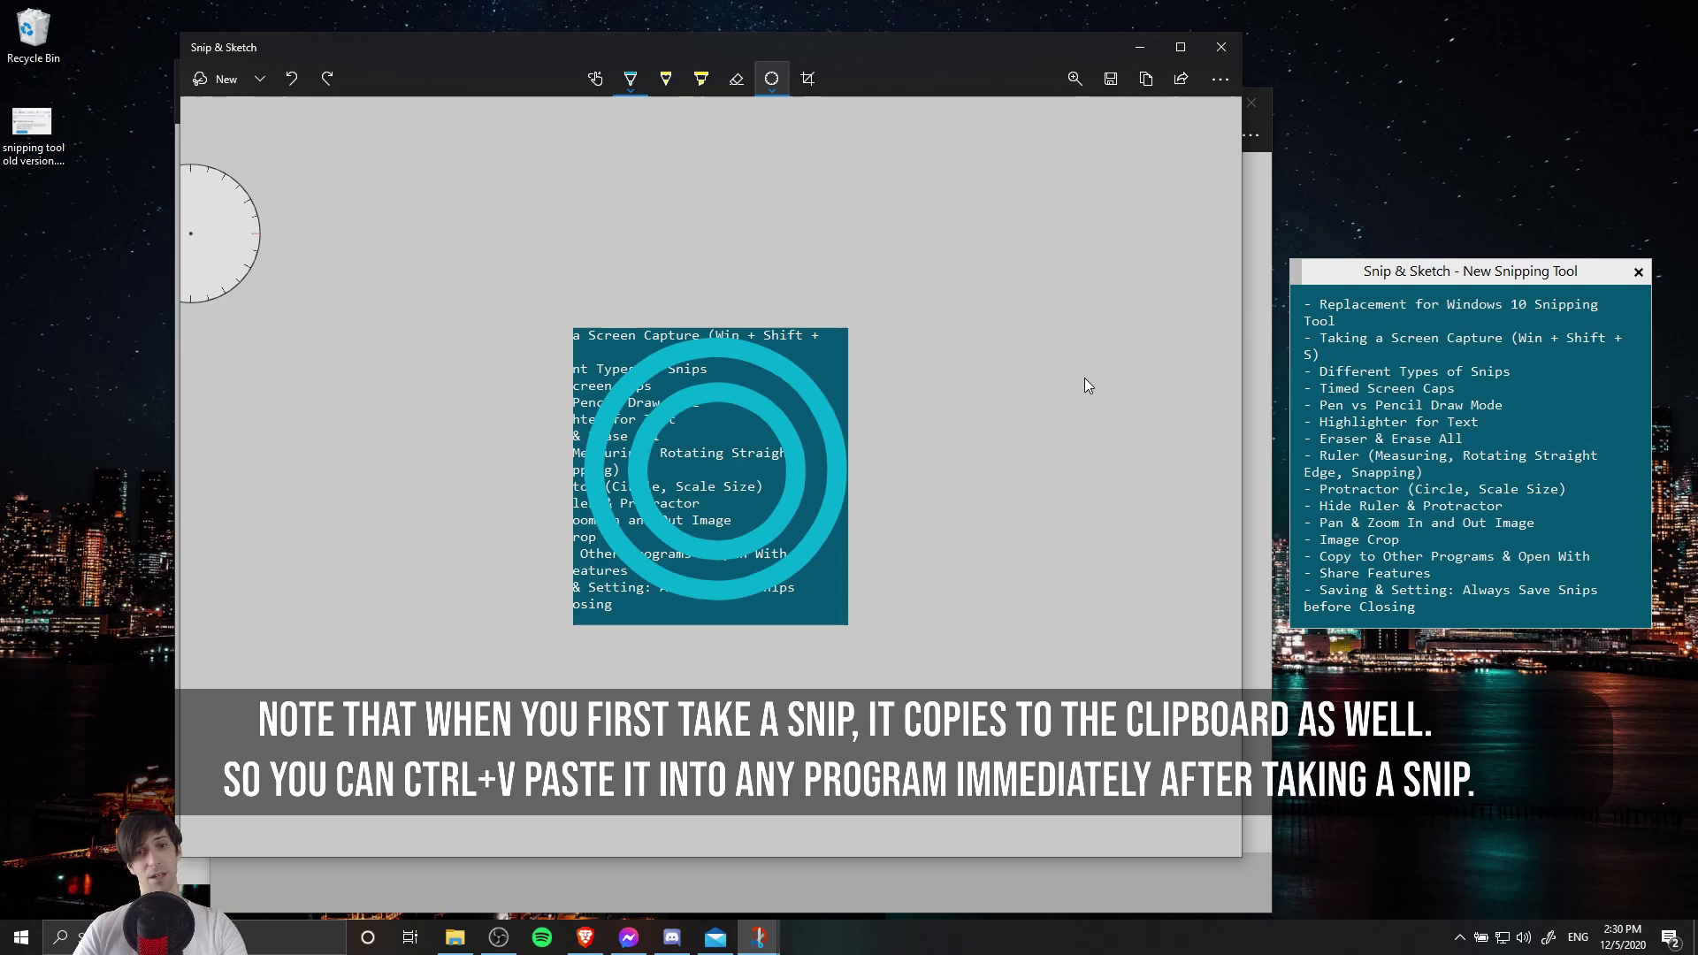
click(151, 937)
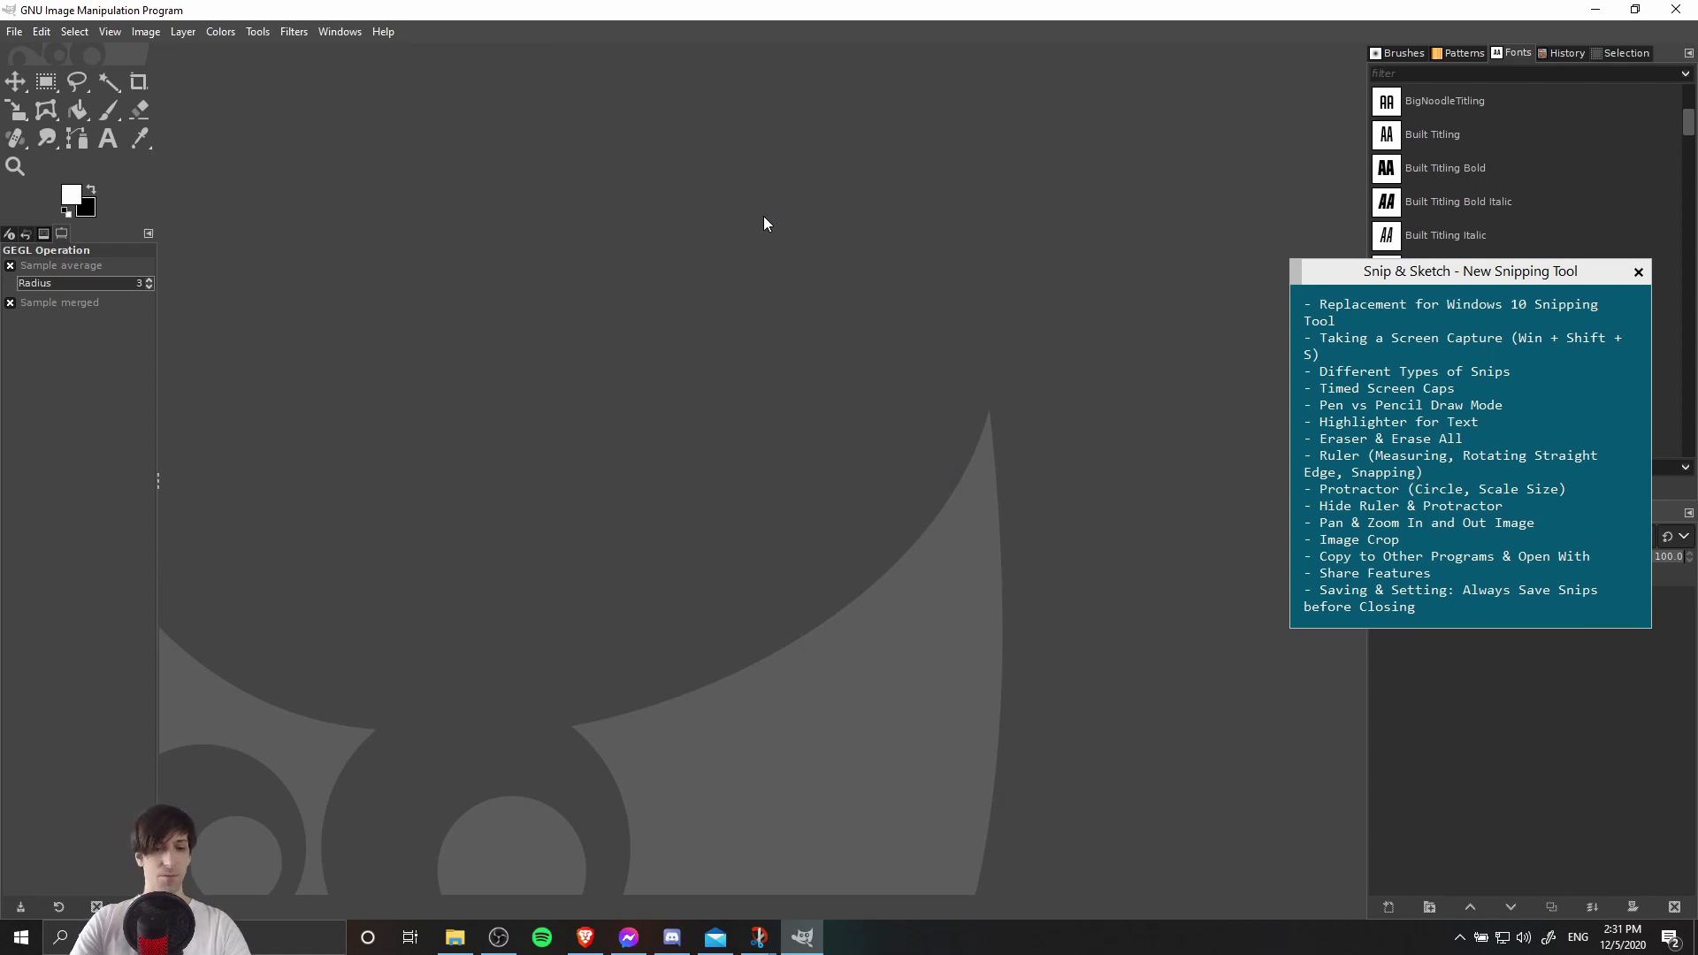
- Paste the snip into GIMP as a new 312×337 image and take GIMP off full screen
key(ctrl+shift+v)
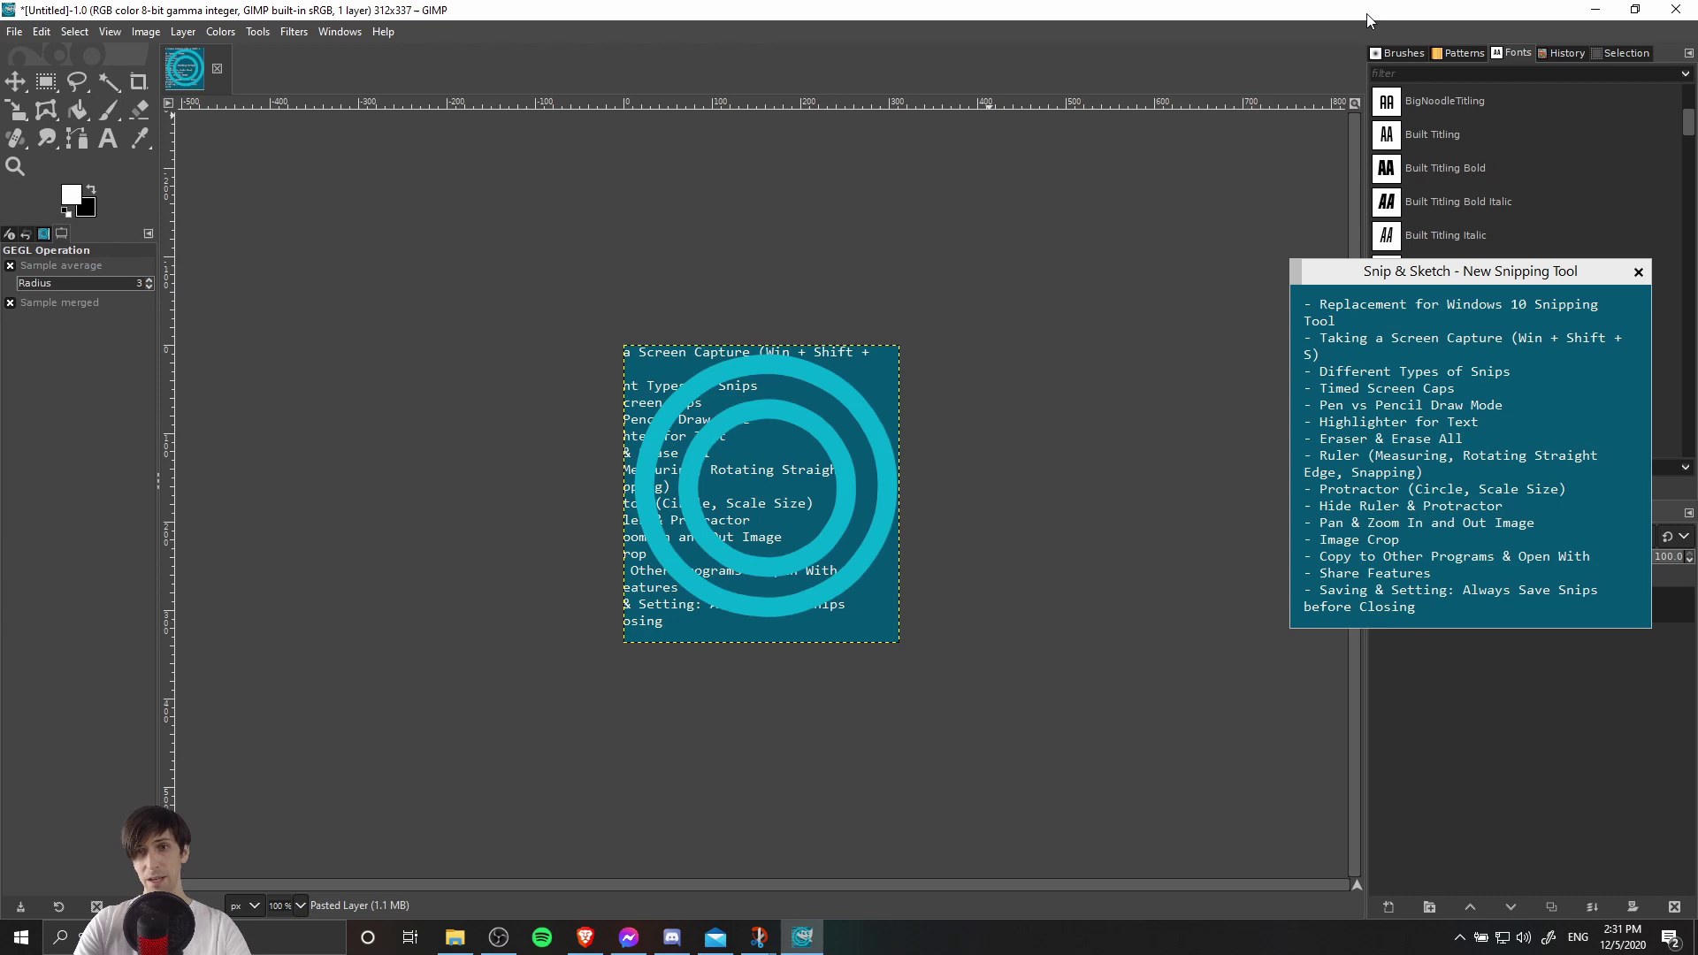
drag(1119, 27, 1107, 188)
- Open the snip in GIMP via See more > Open with, then minimize GIMP
click(1340, 180)
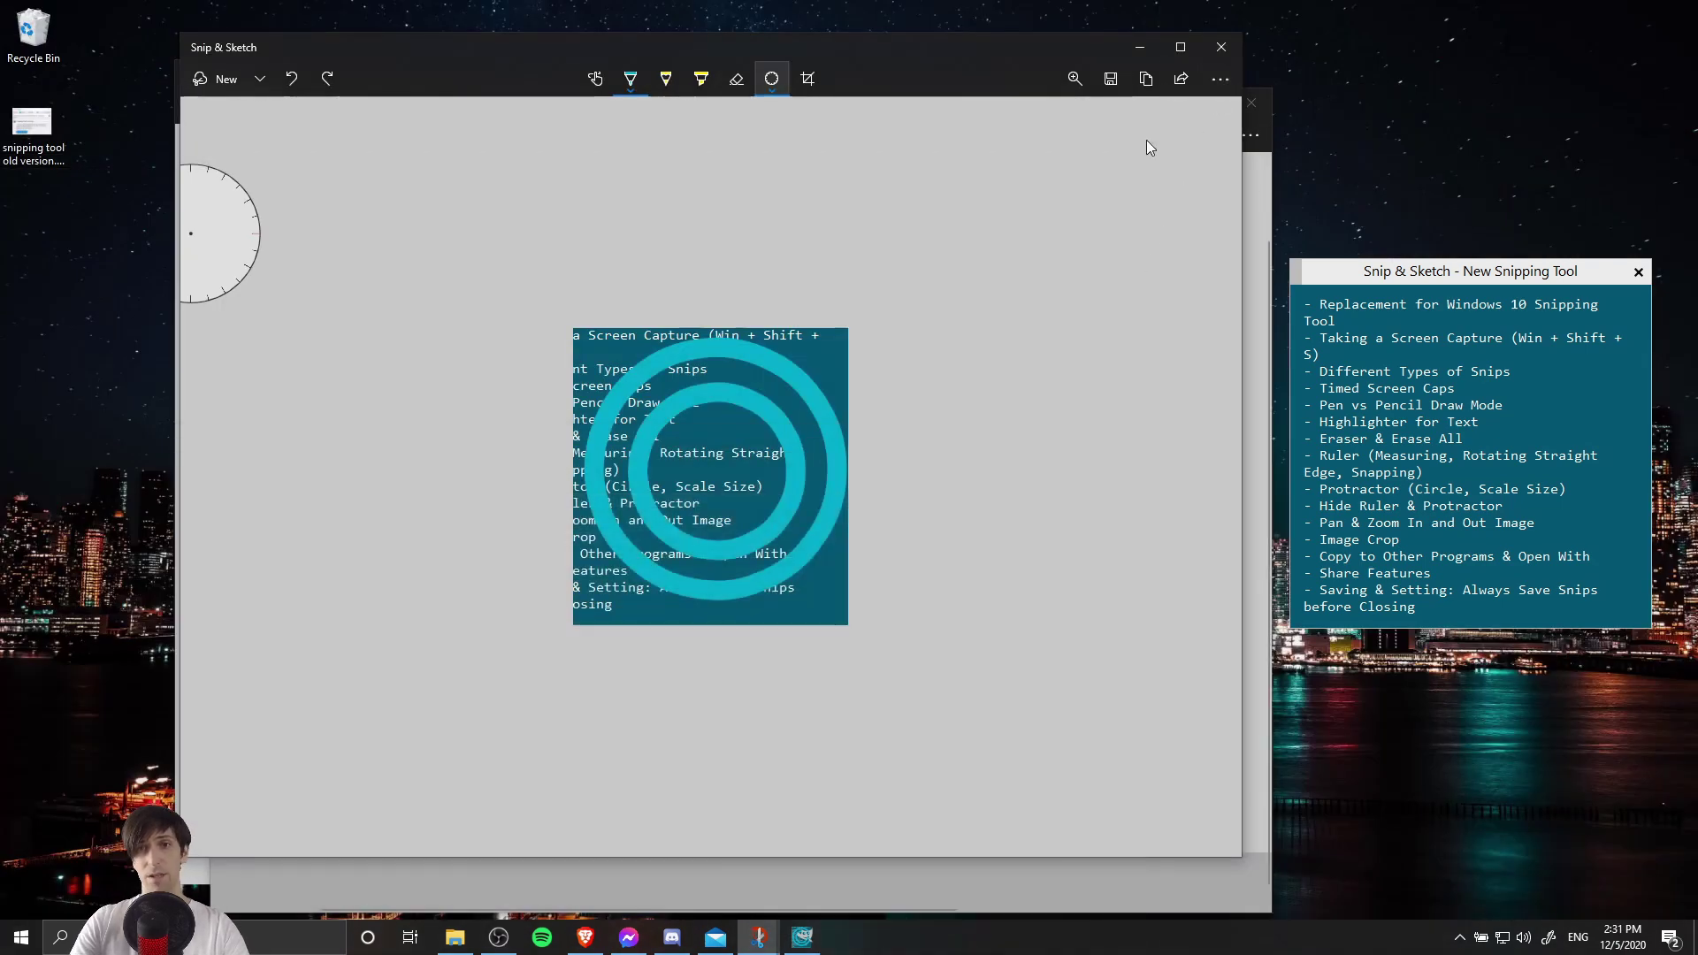
click(1220, 82)
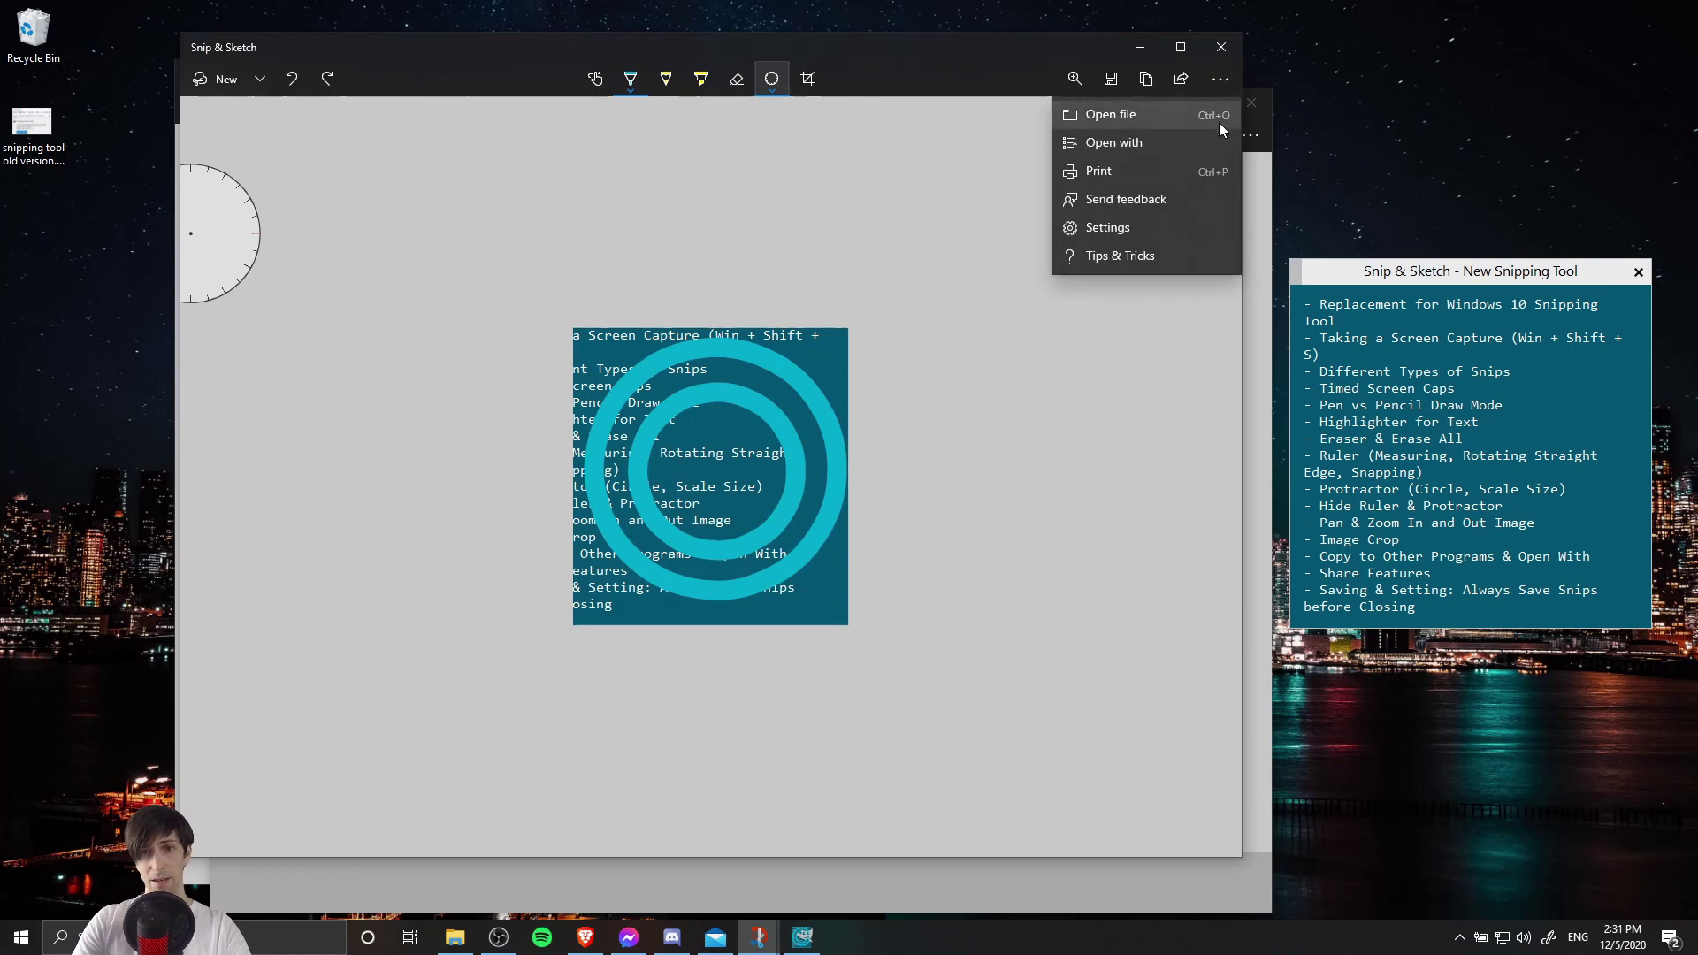
click(1208, 145)
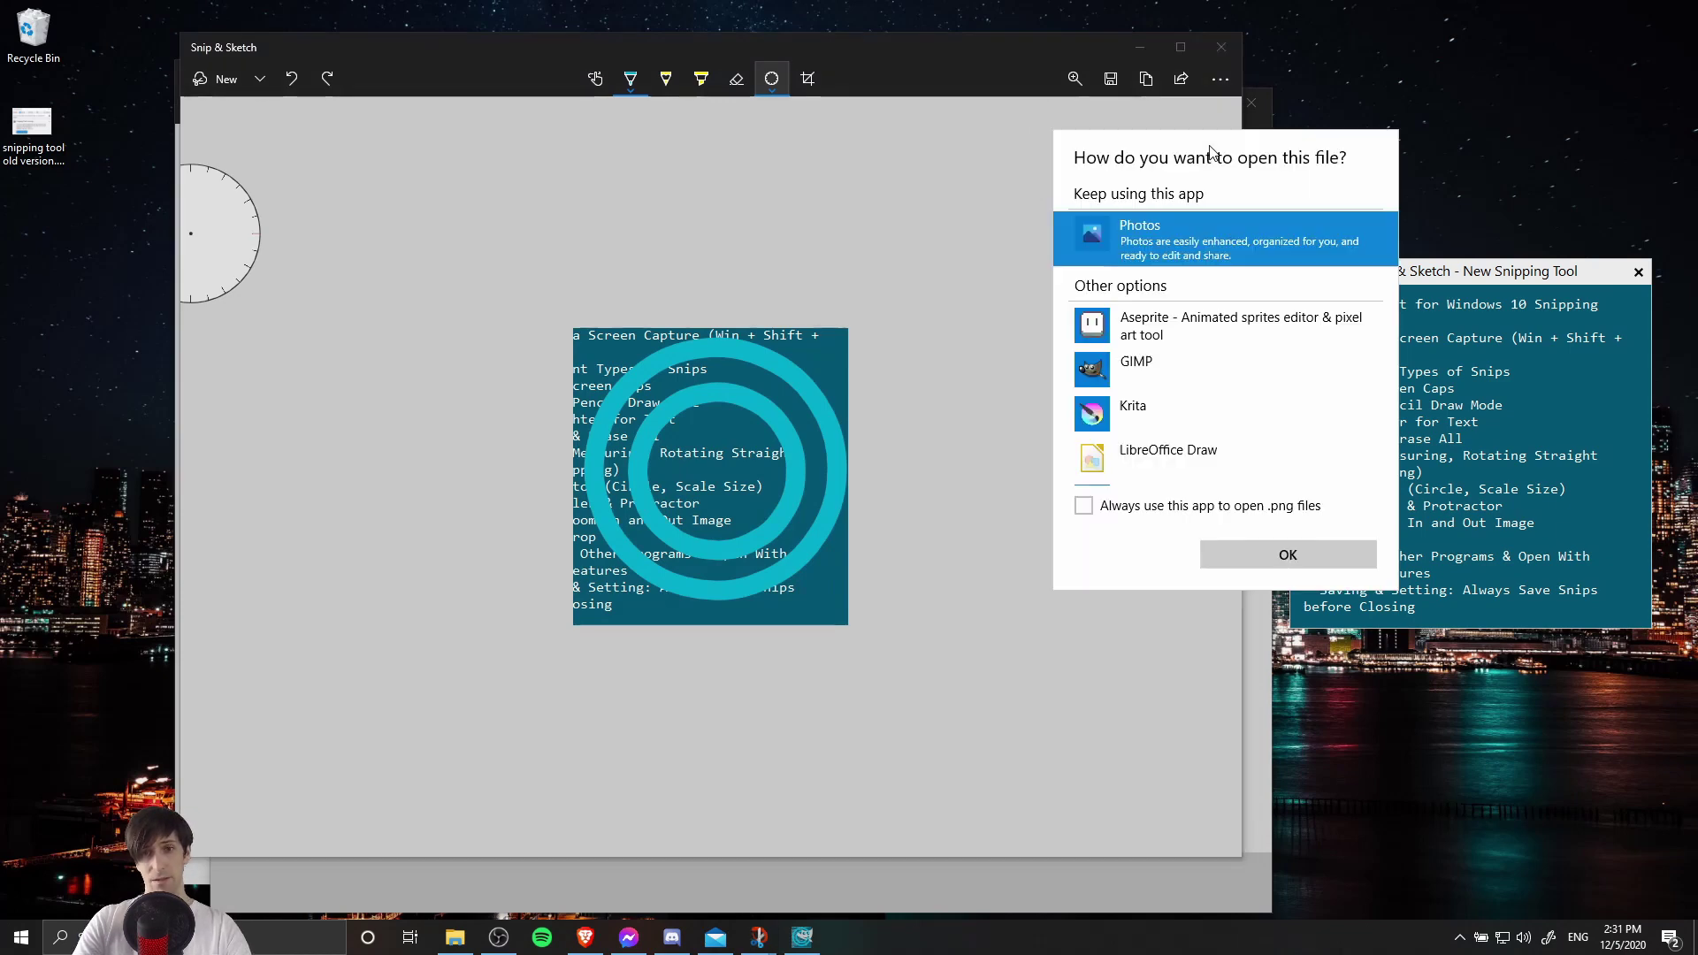
click(1234, 377)
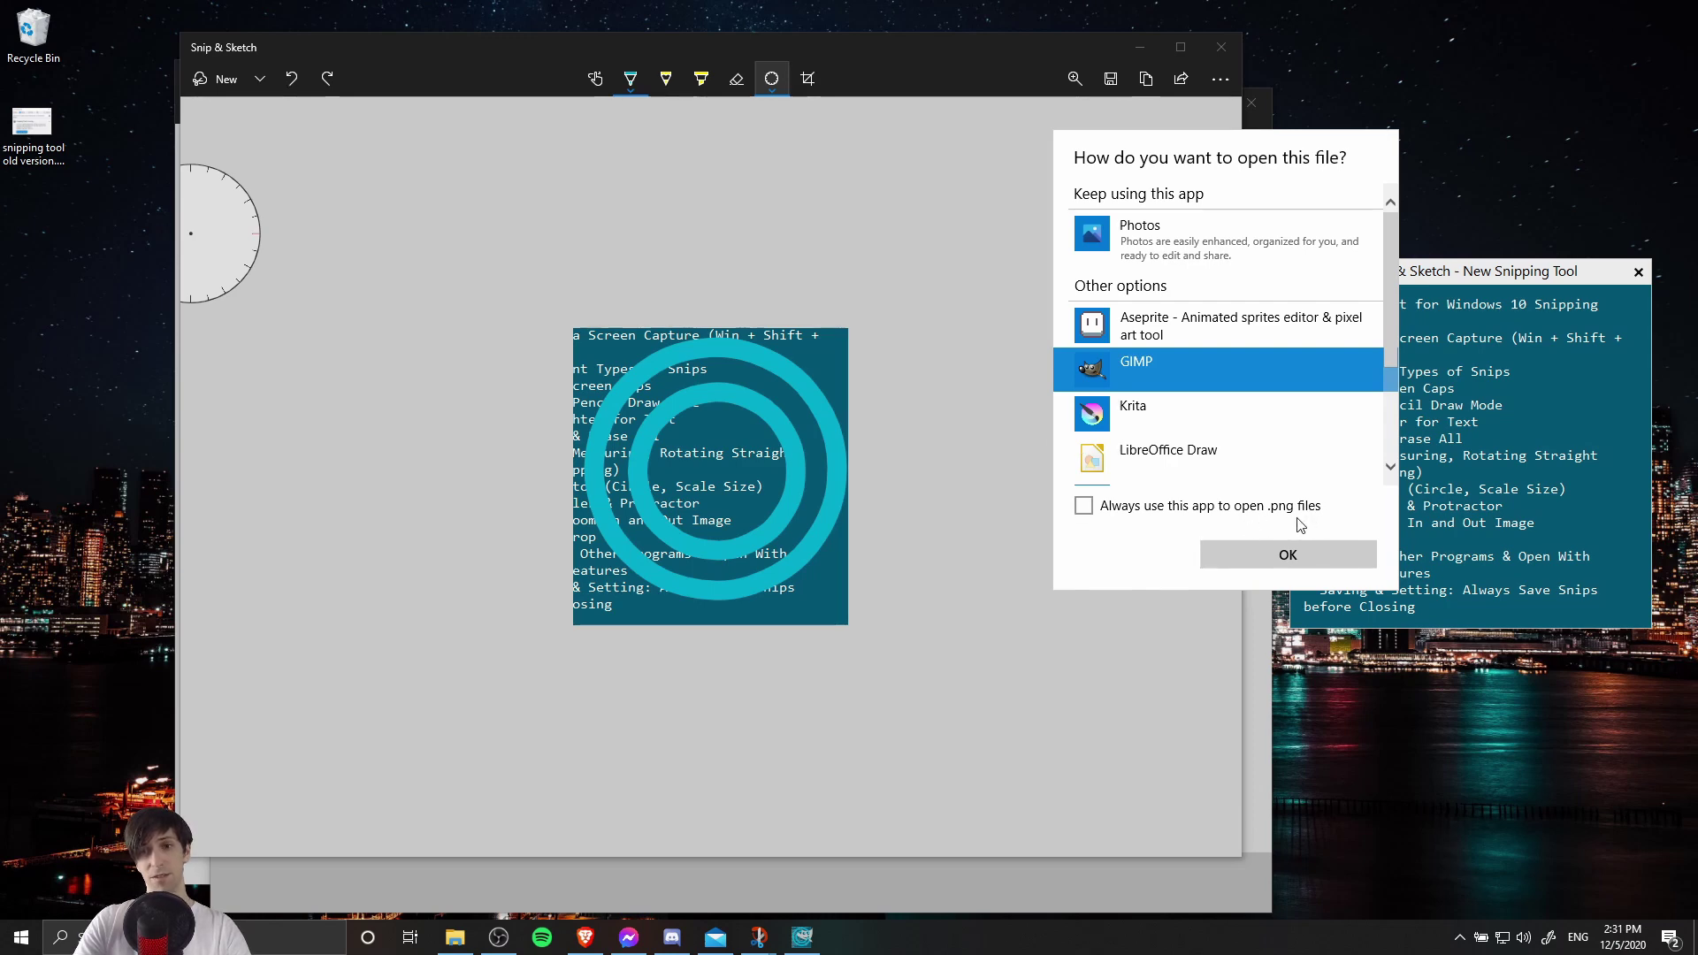
click(1325, 557)
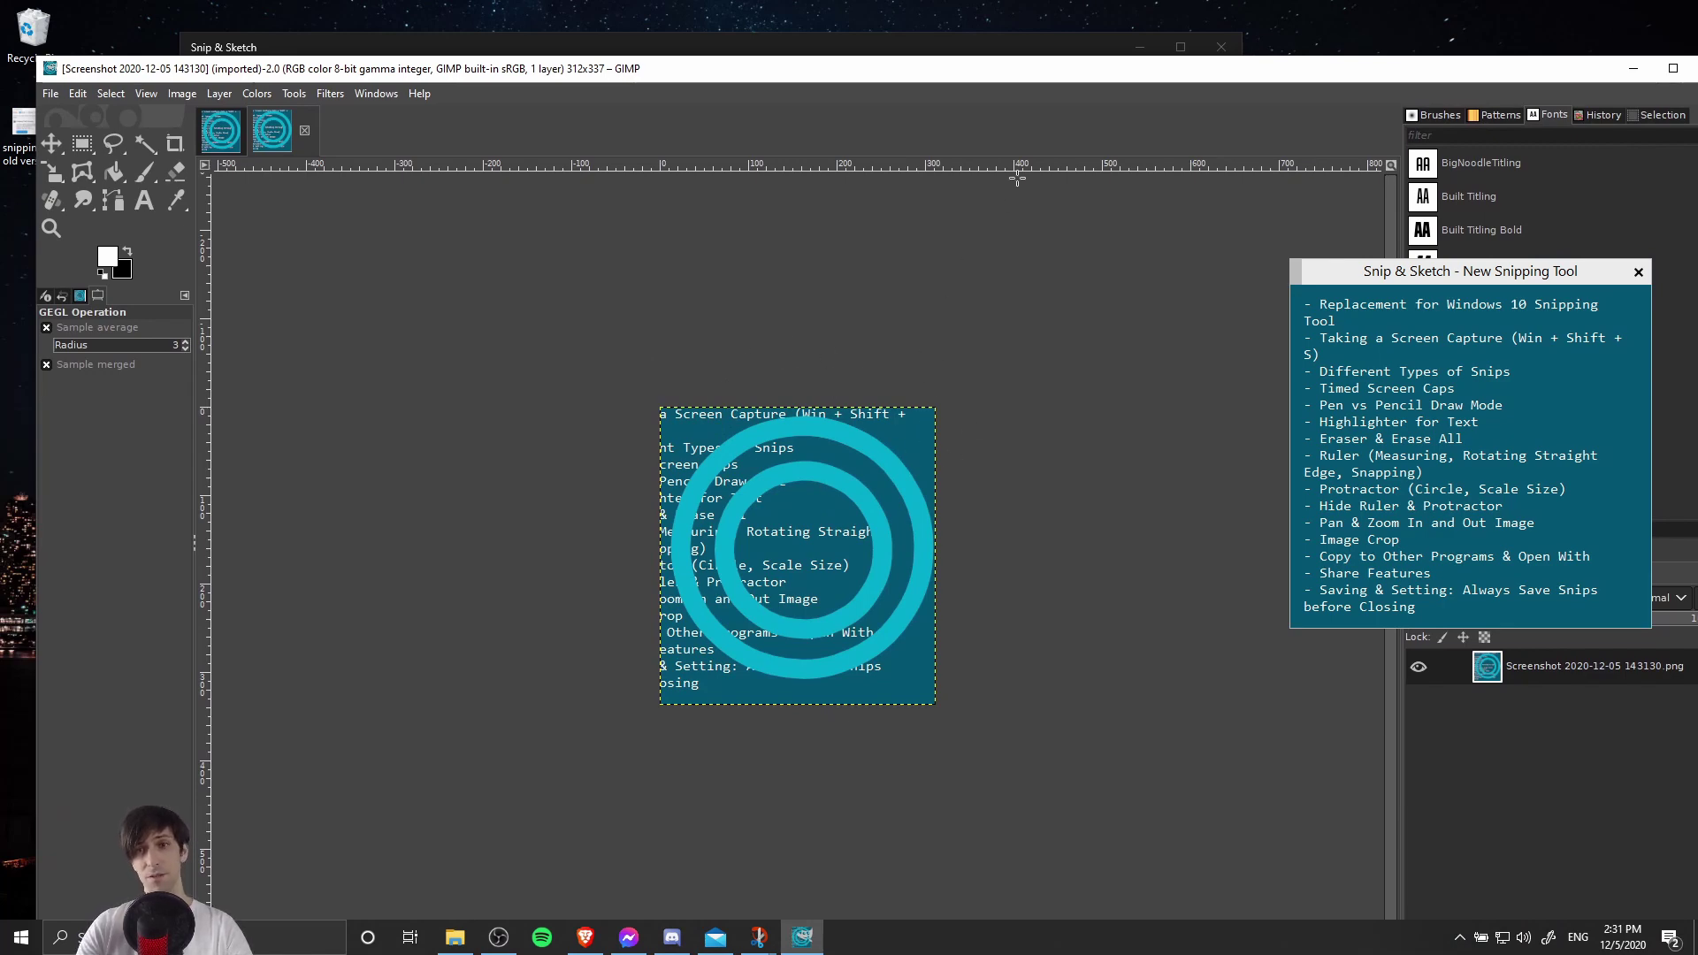
key(alt+space)
key(n)
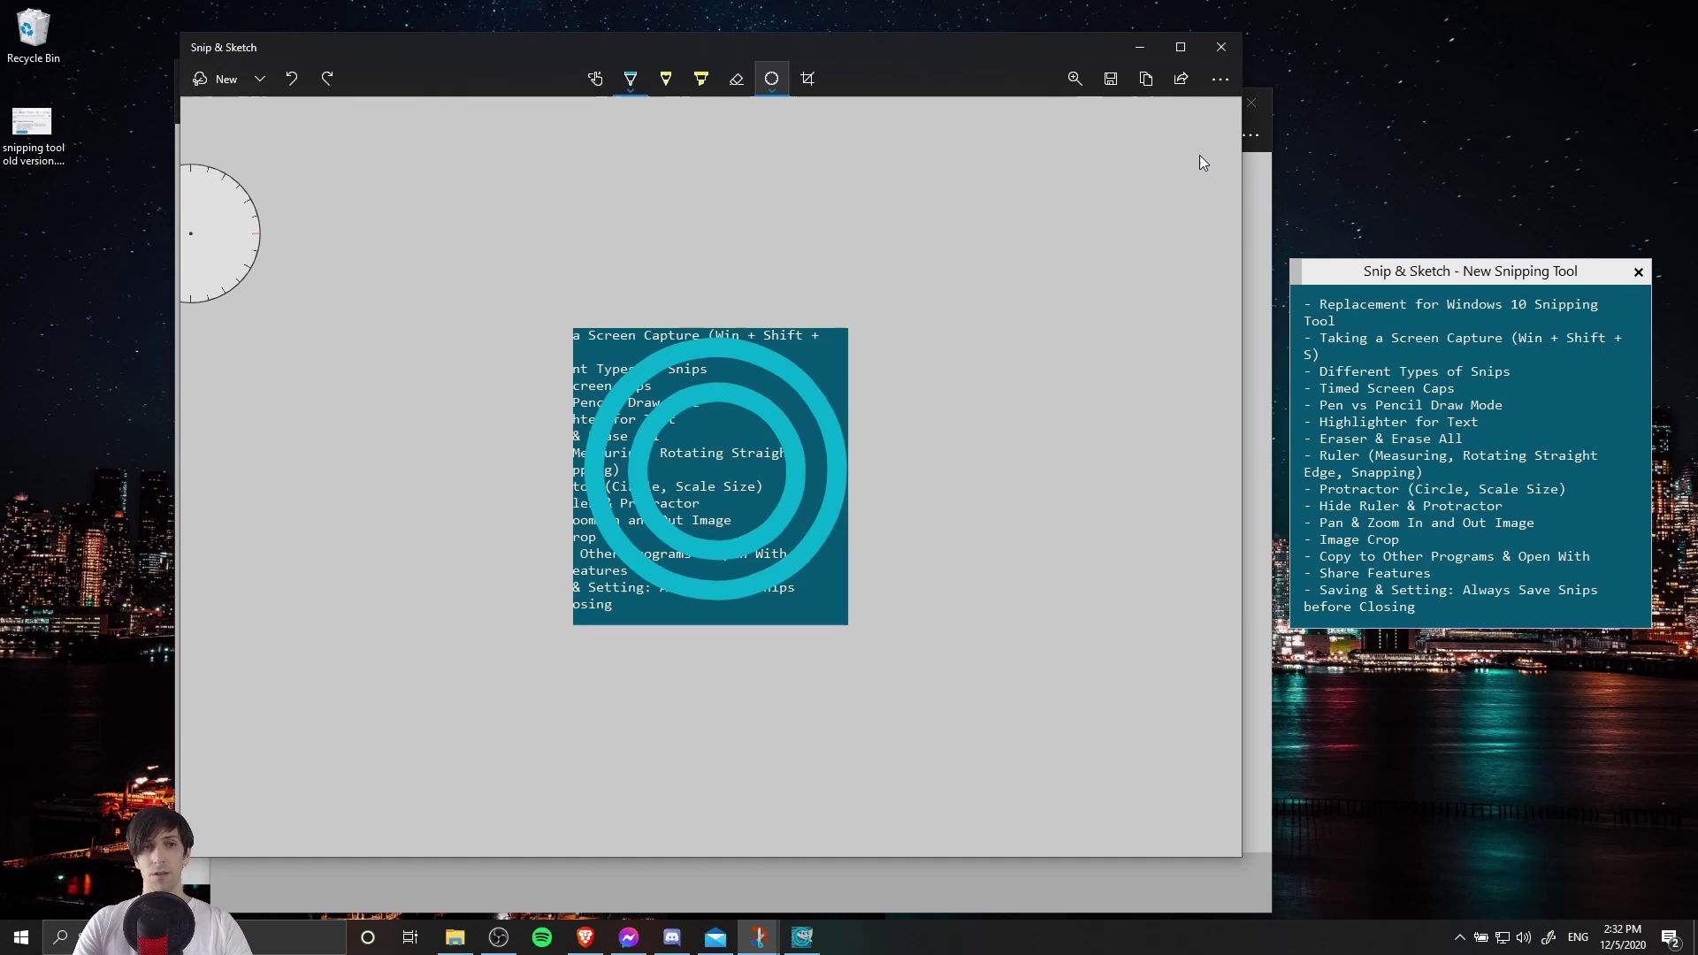
click(1180, 85)
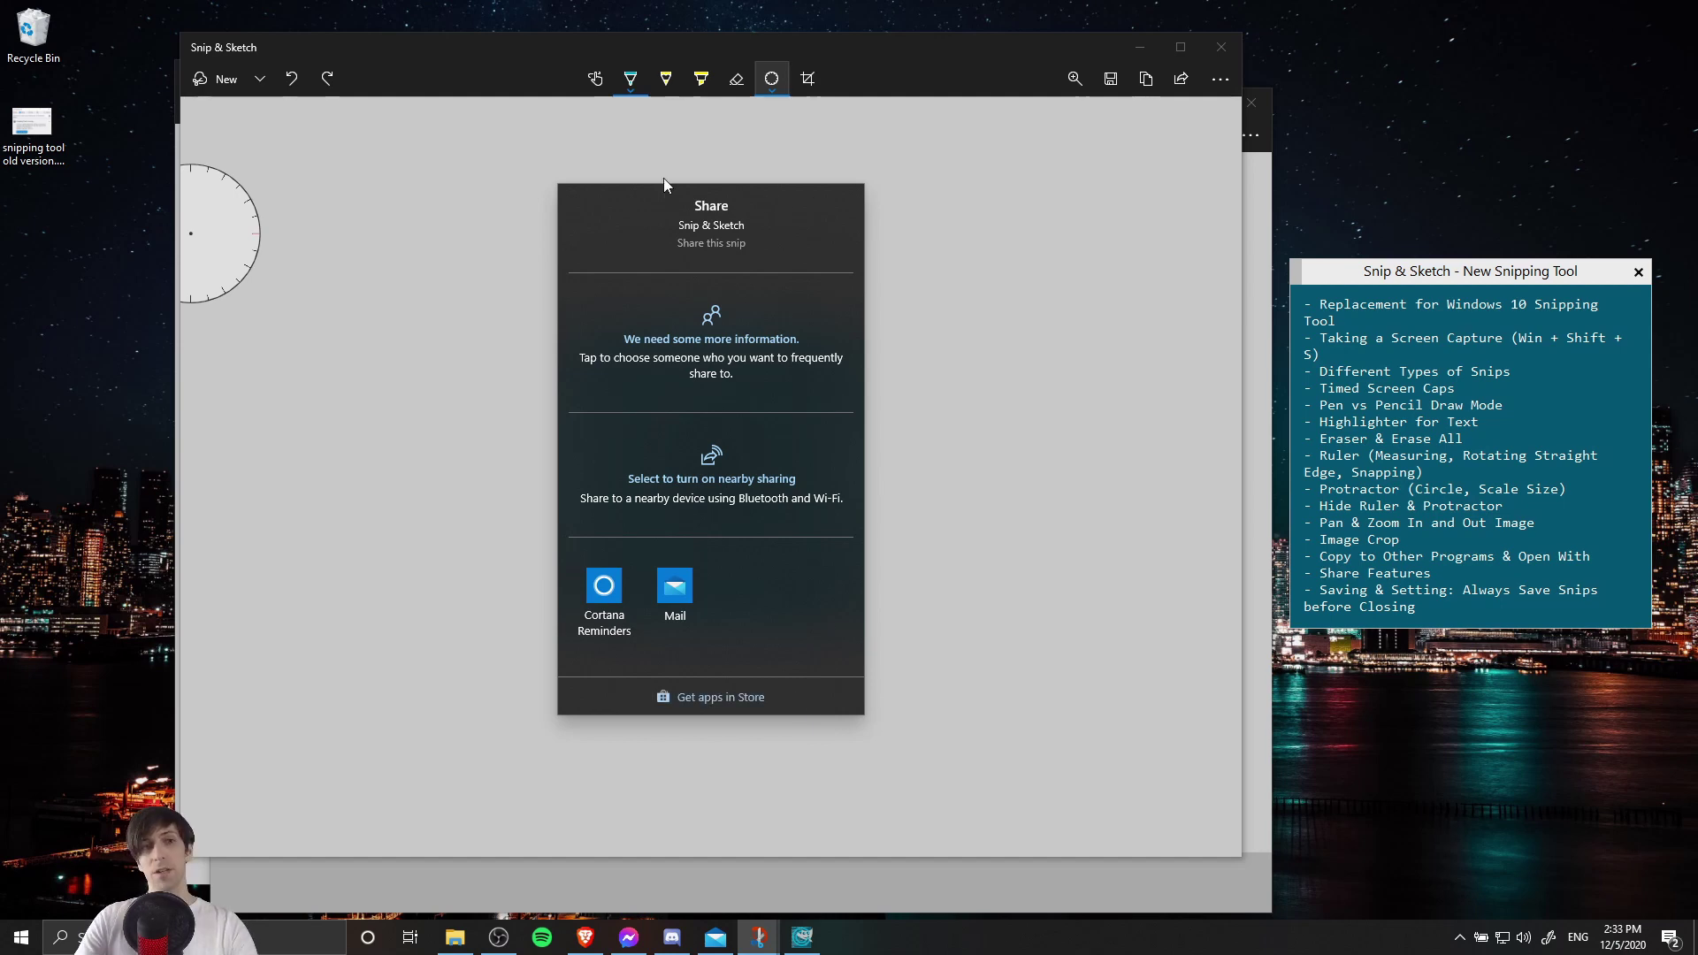
click(938, 280)
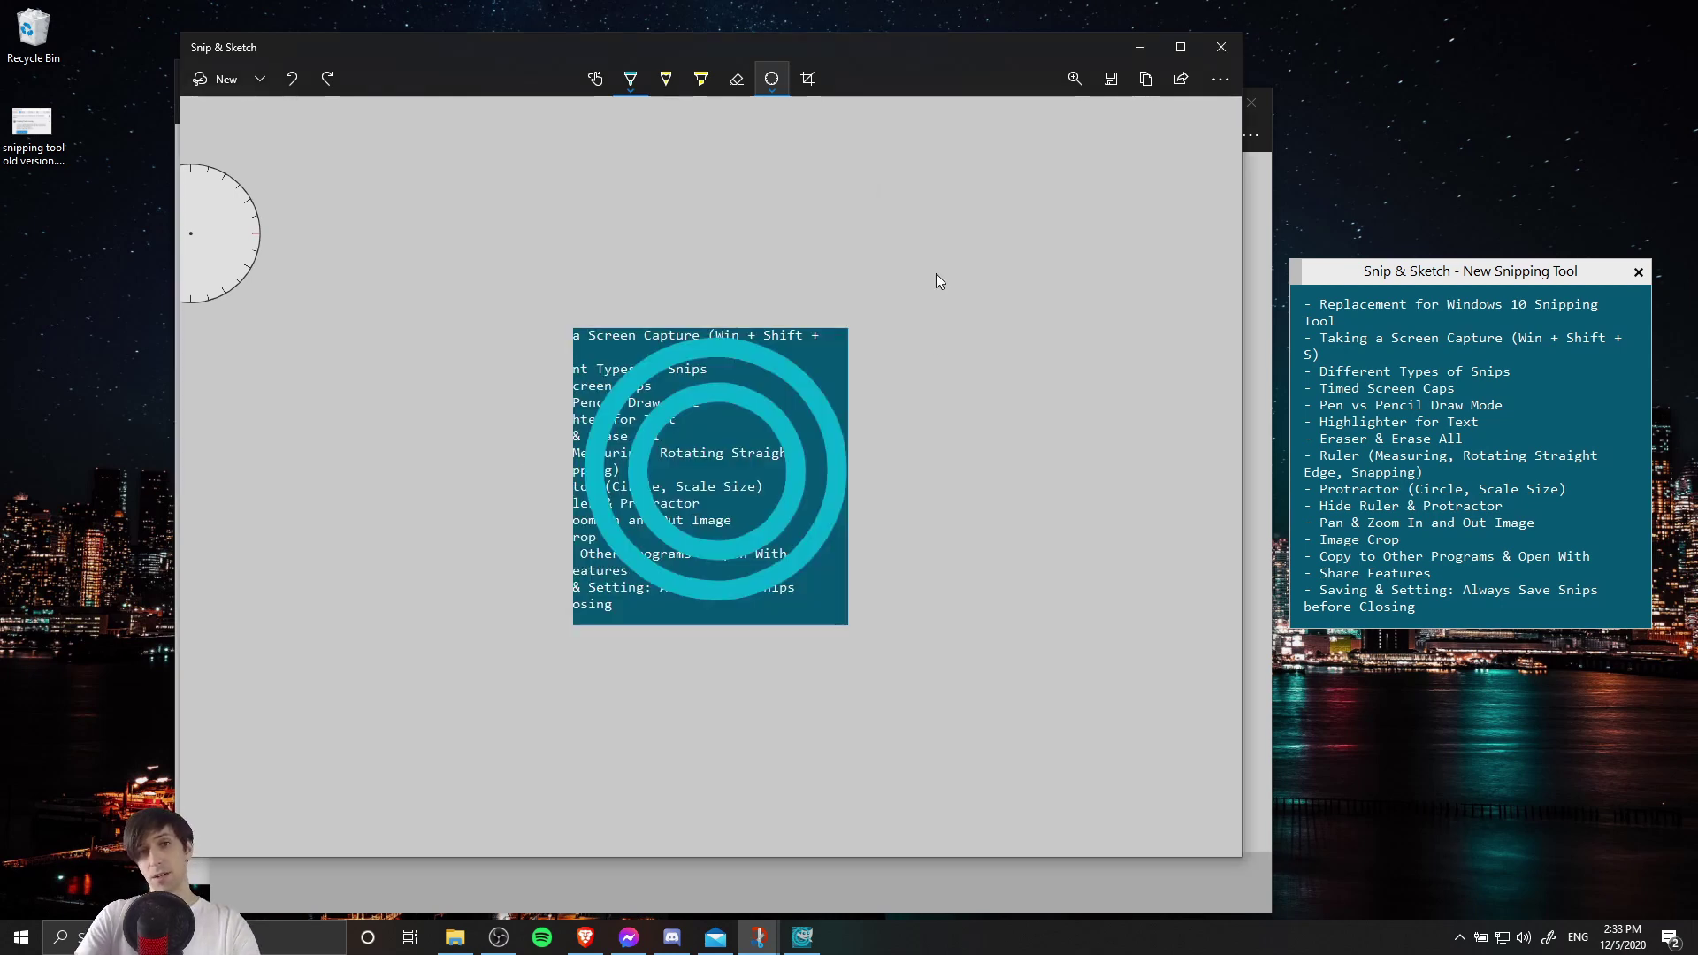
- Save the snip as ScreenCap1.png on the Desktop and select the saved file
click(1111, 82)
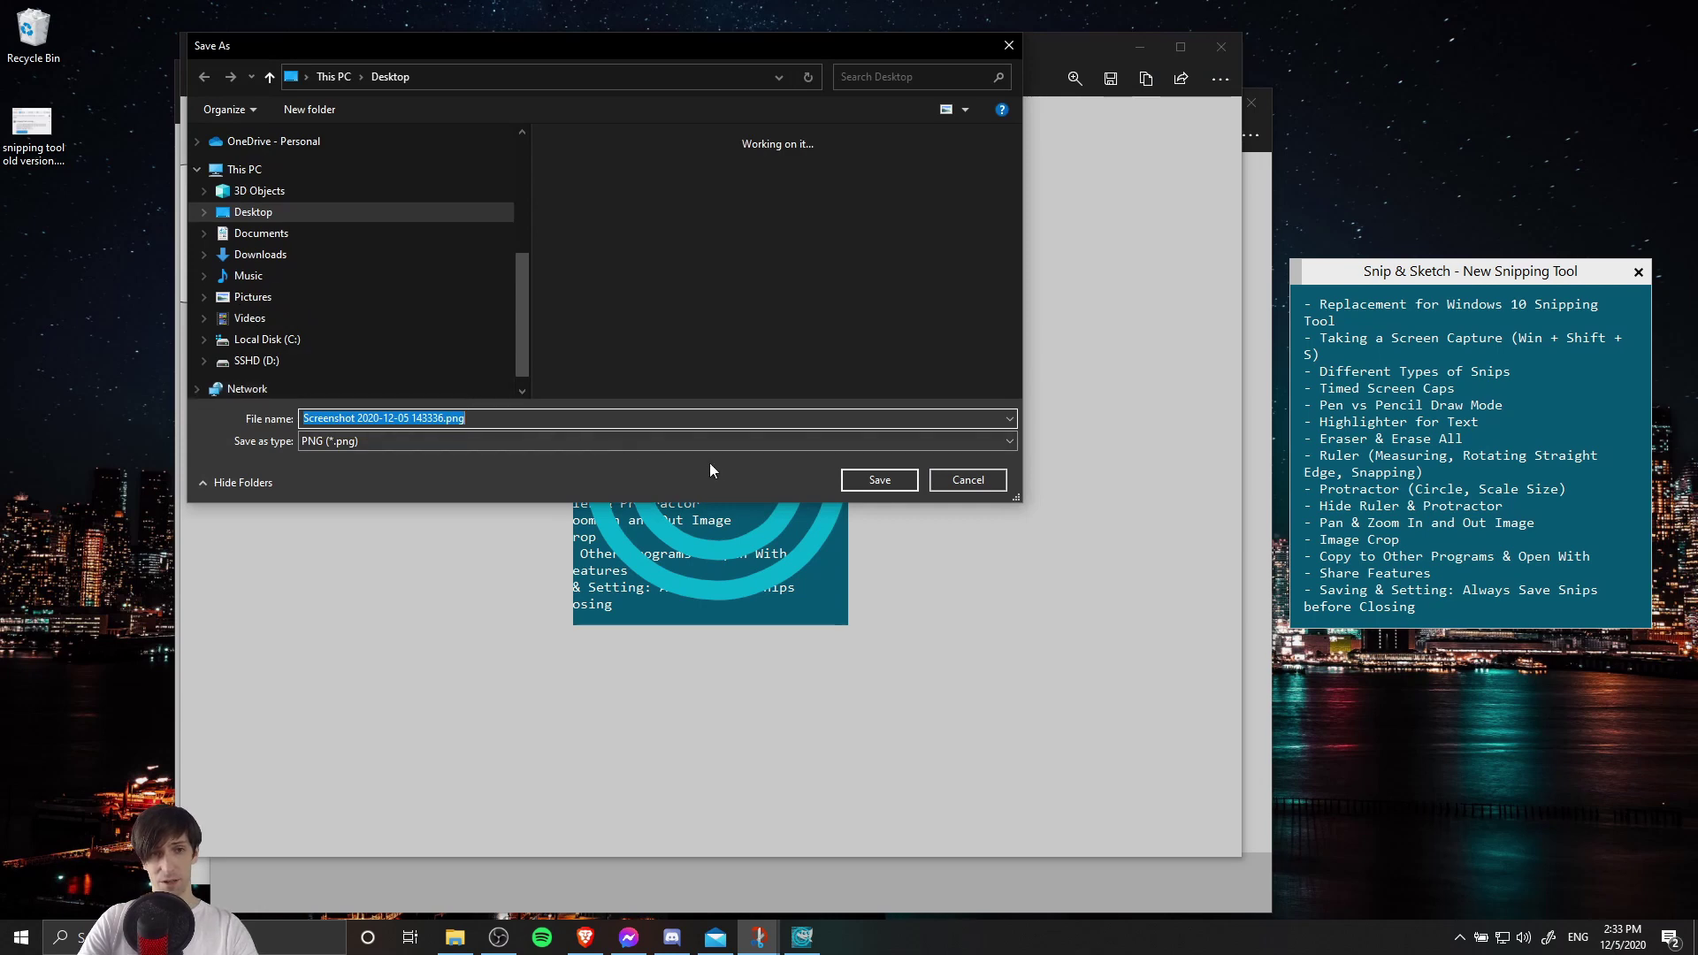
text(ScreenCap1)
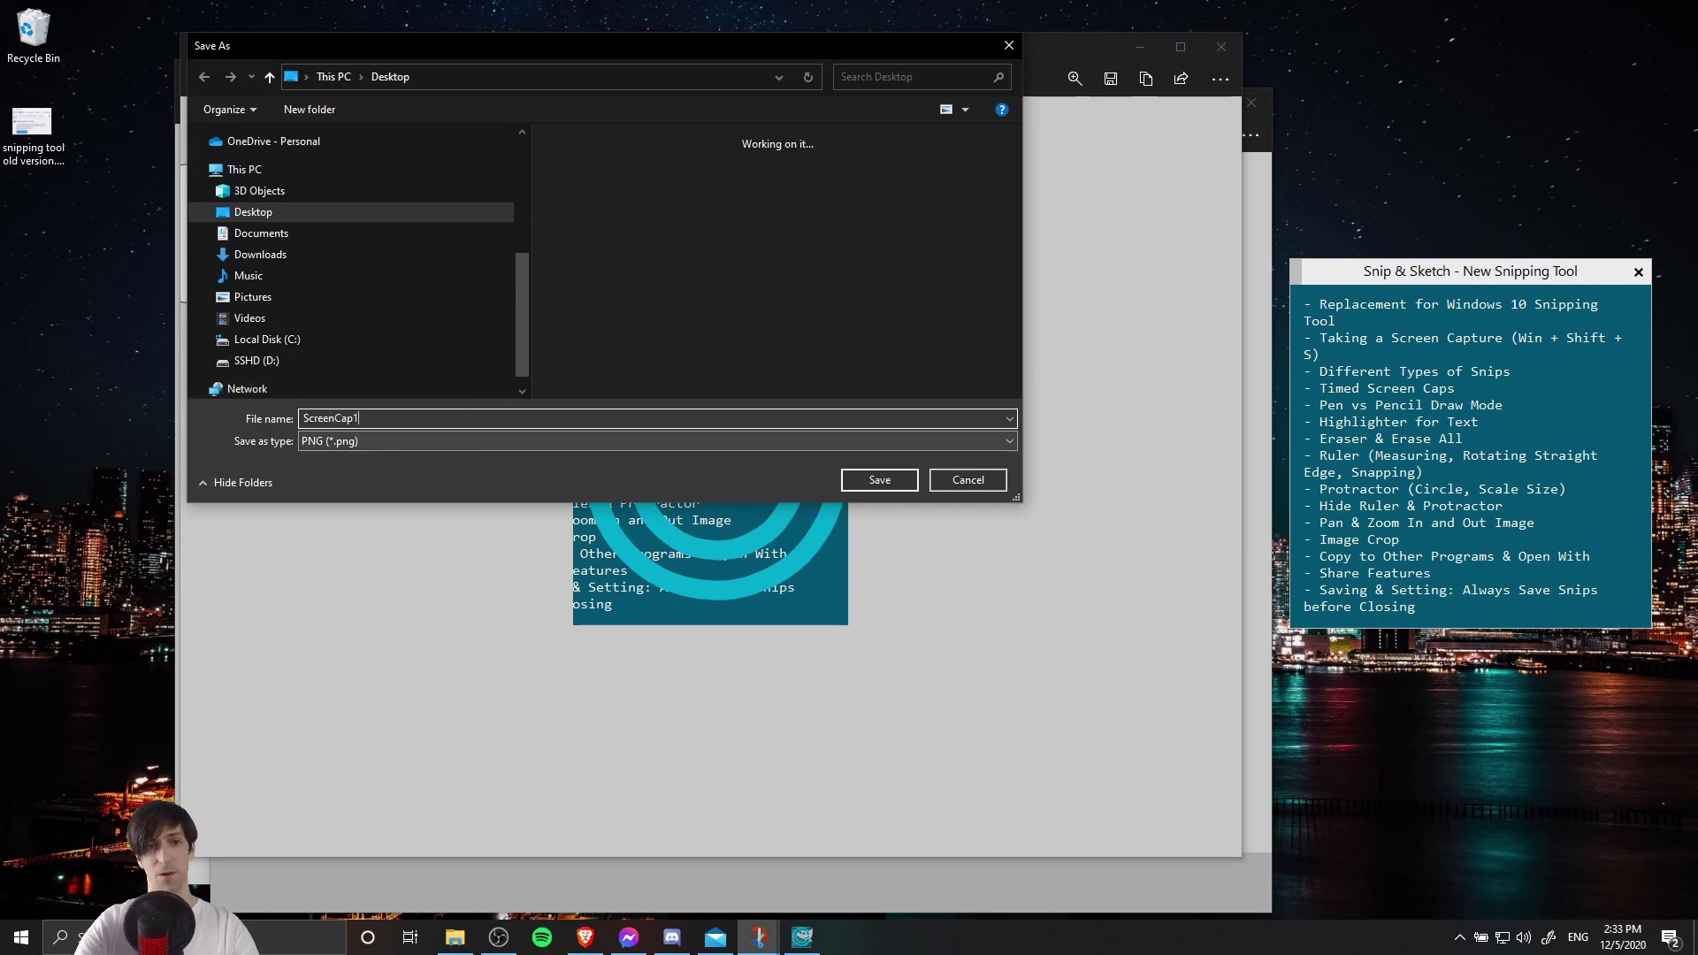
key(Return)
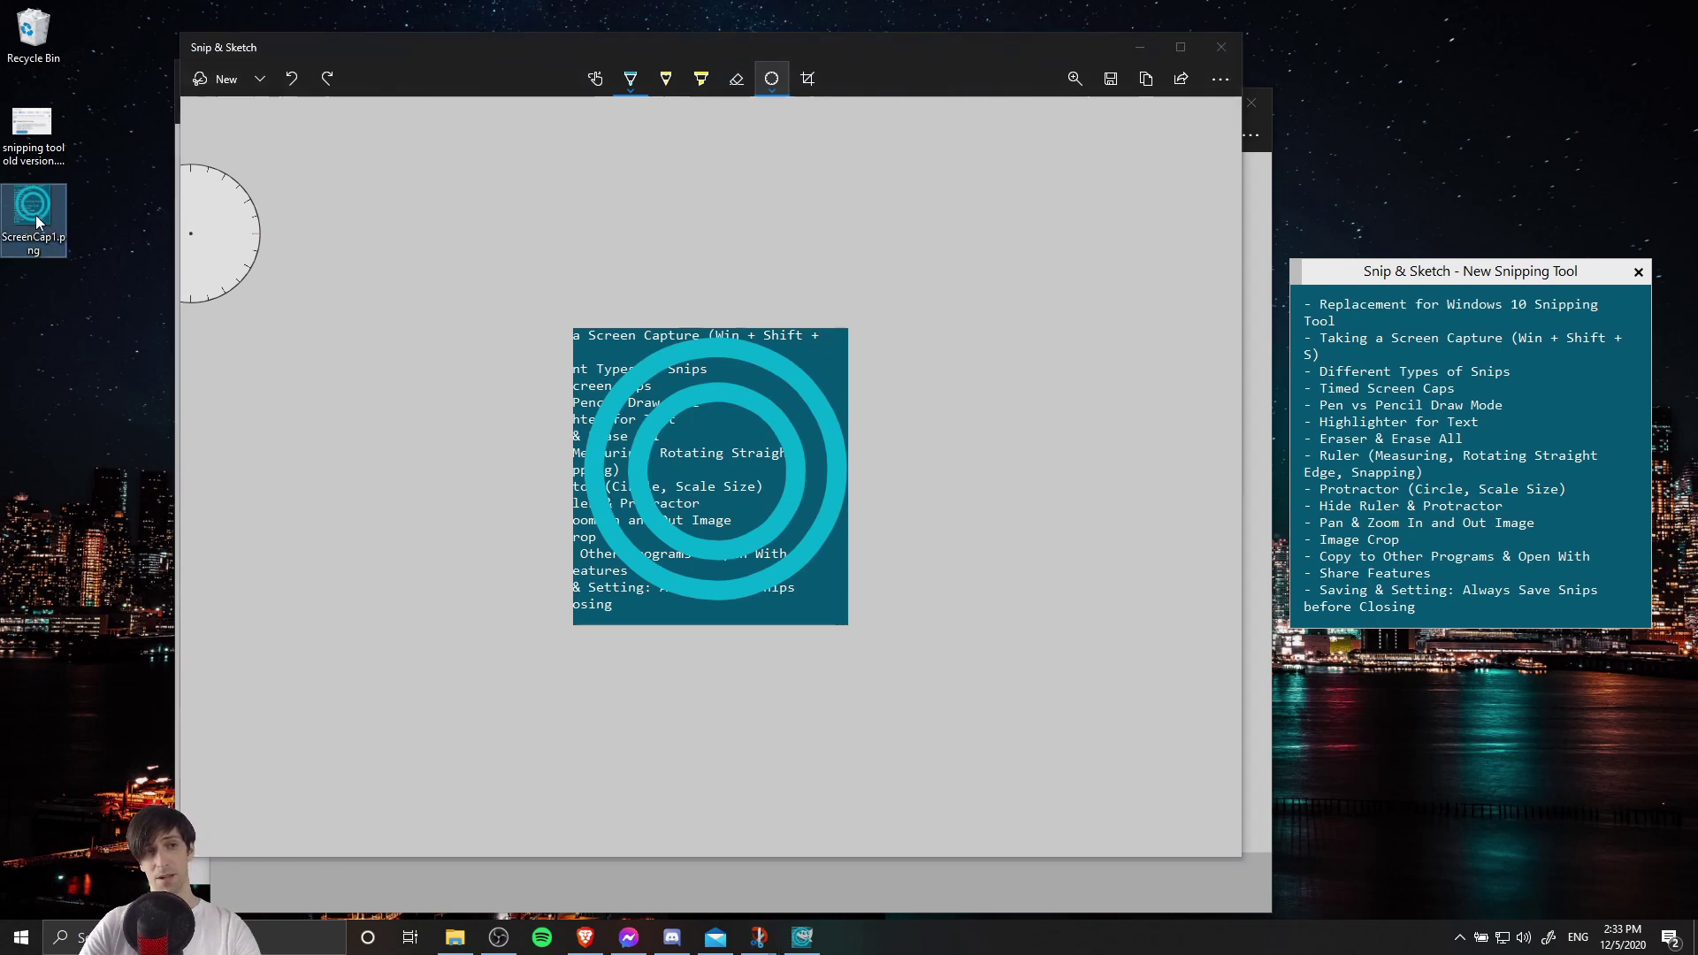
click(36, 215)
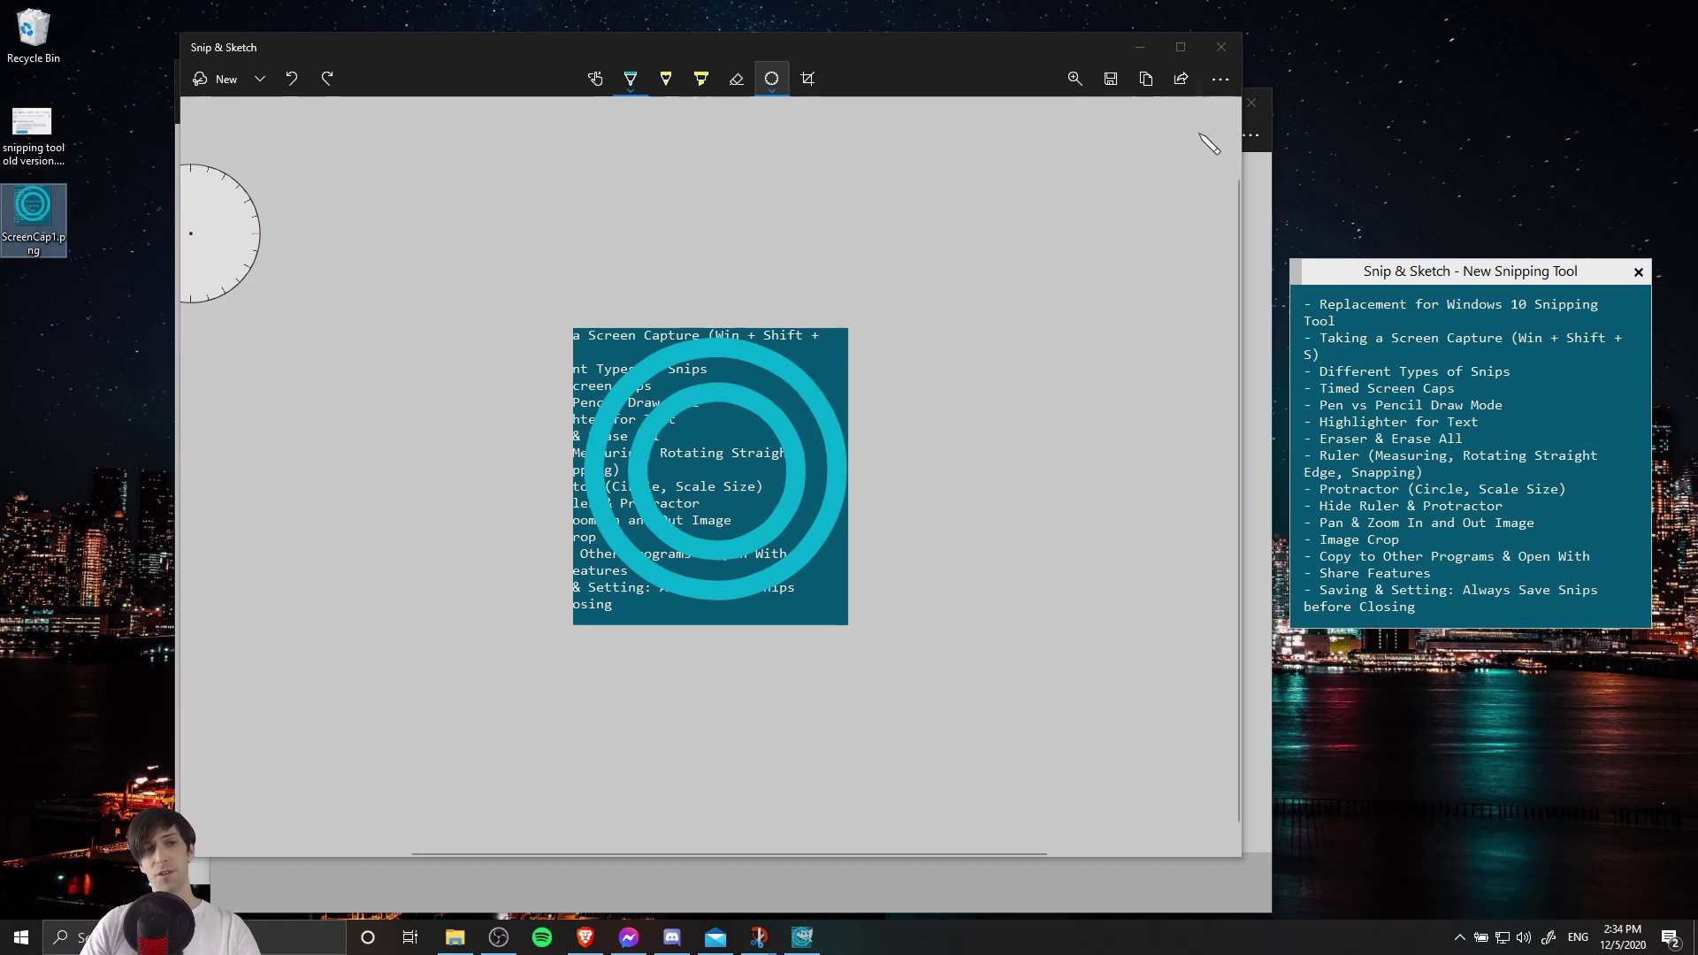
- Close the second snip window, switch the Save snips setting to On, and exit Snip & Sketch
click(1249, 115)
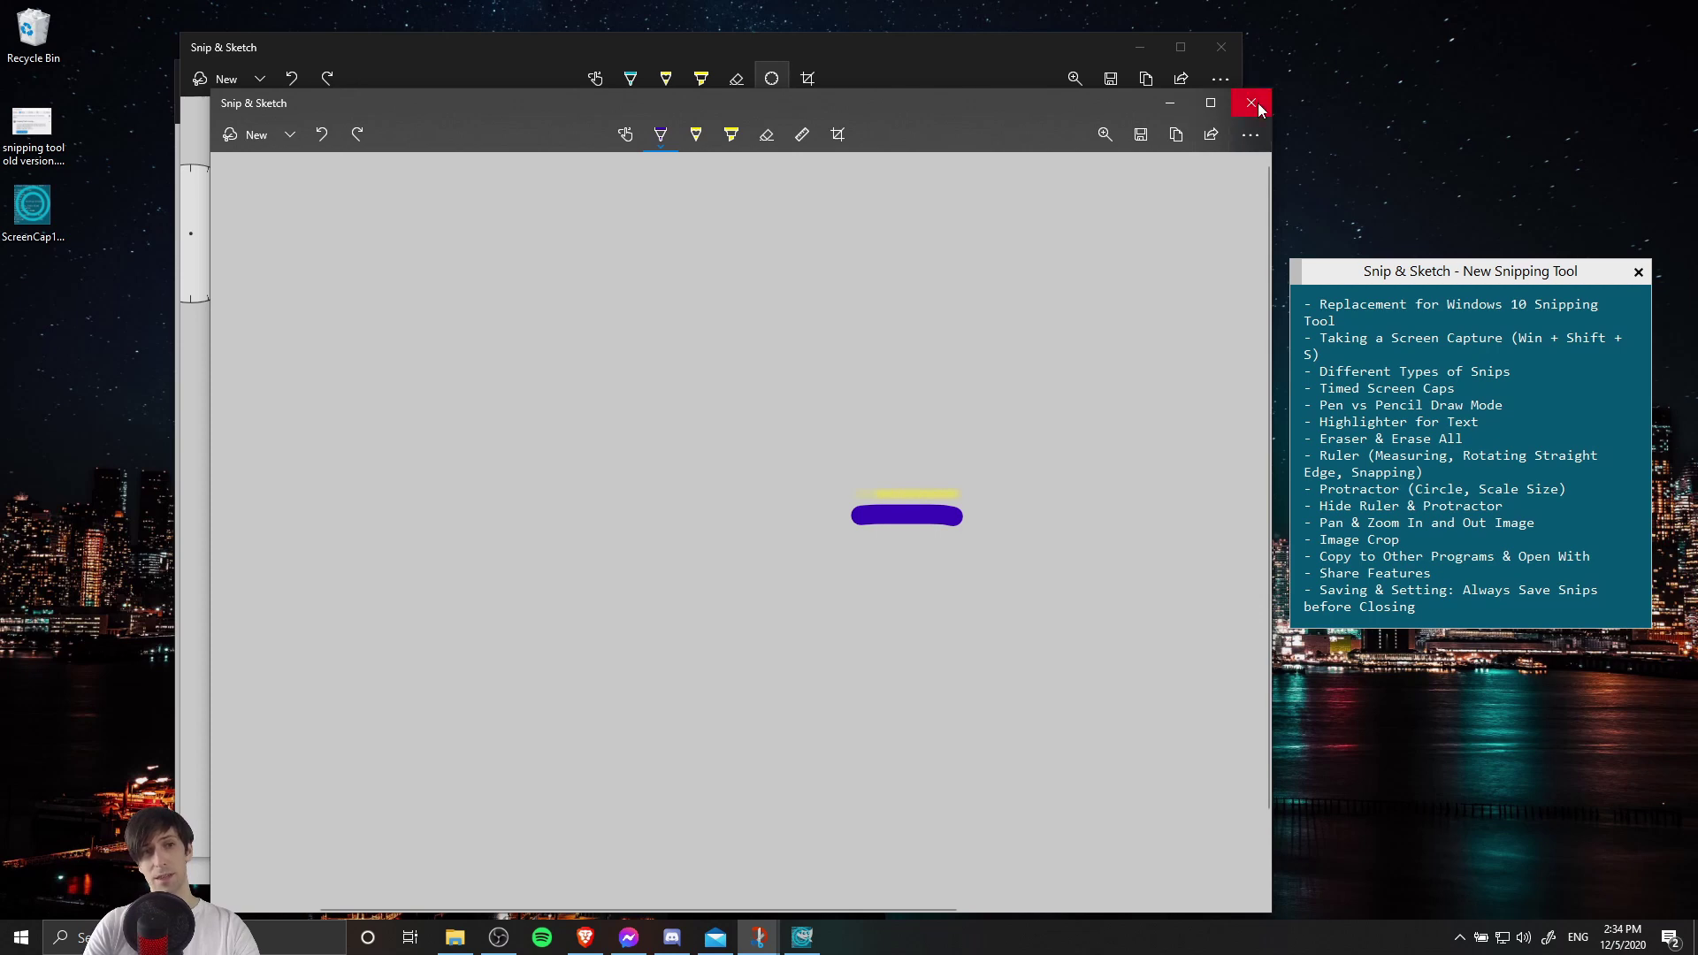
click(1261, 106)
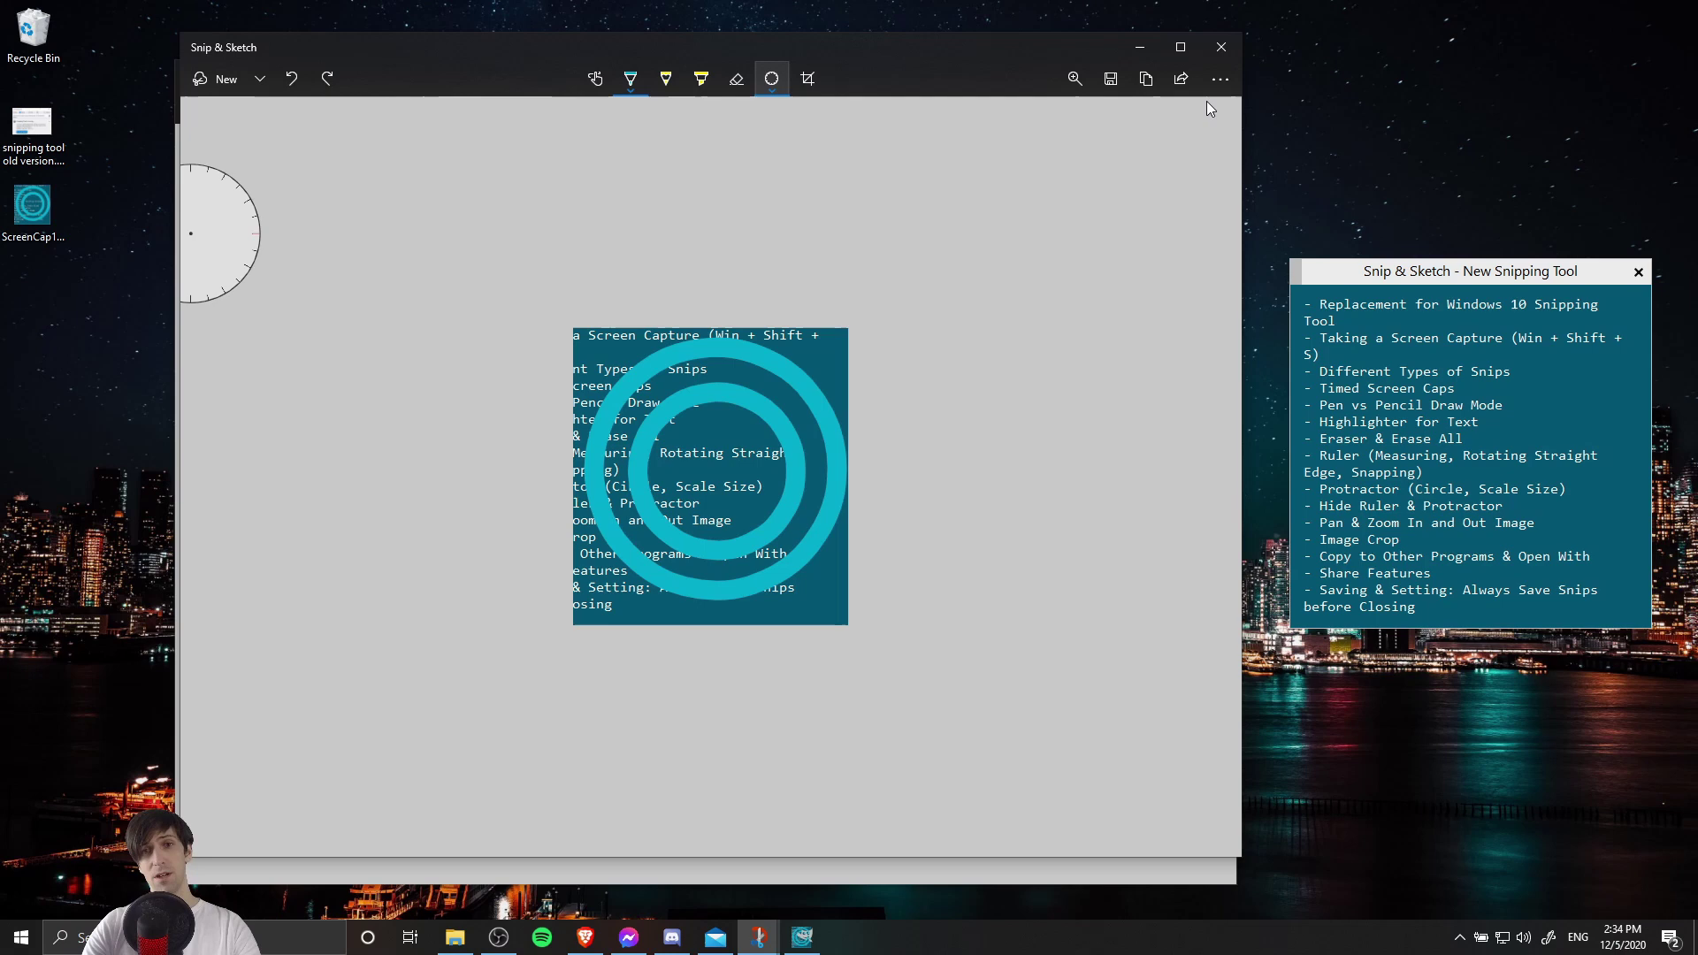
click(1217, 80)
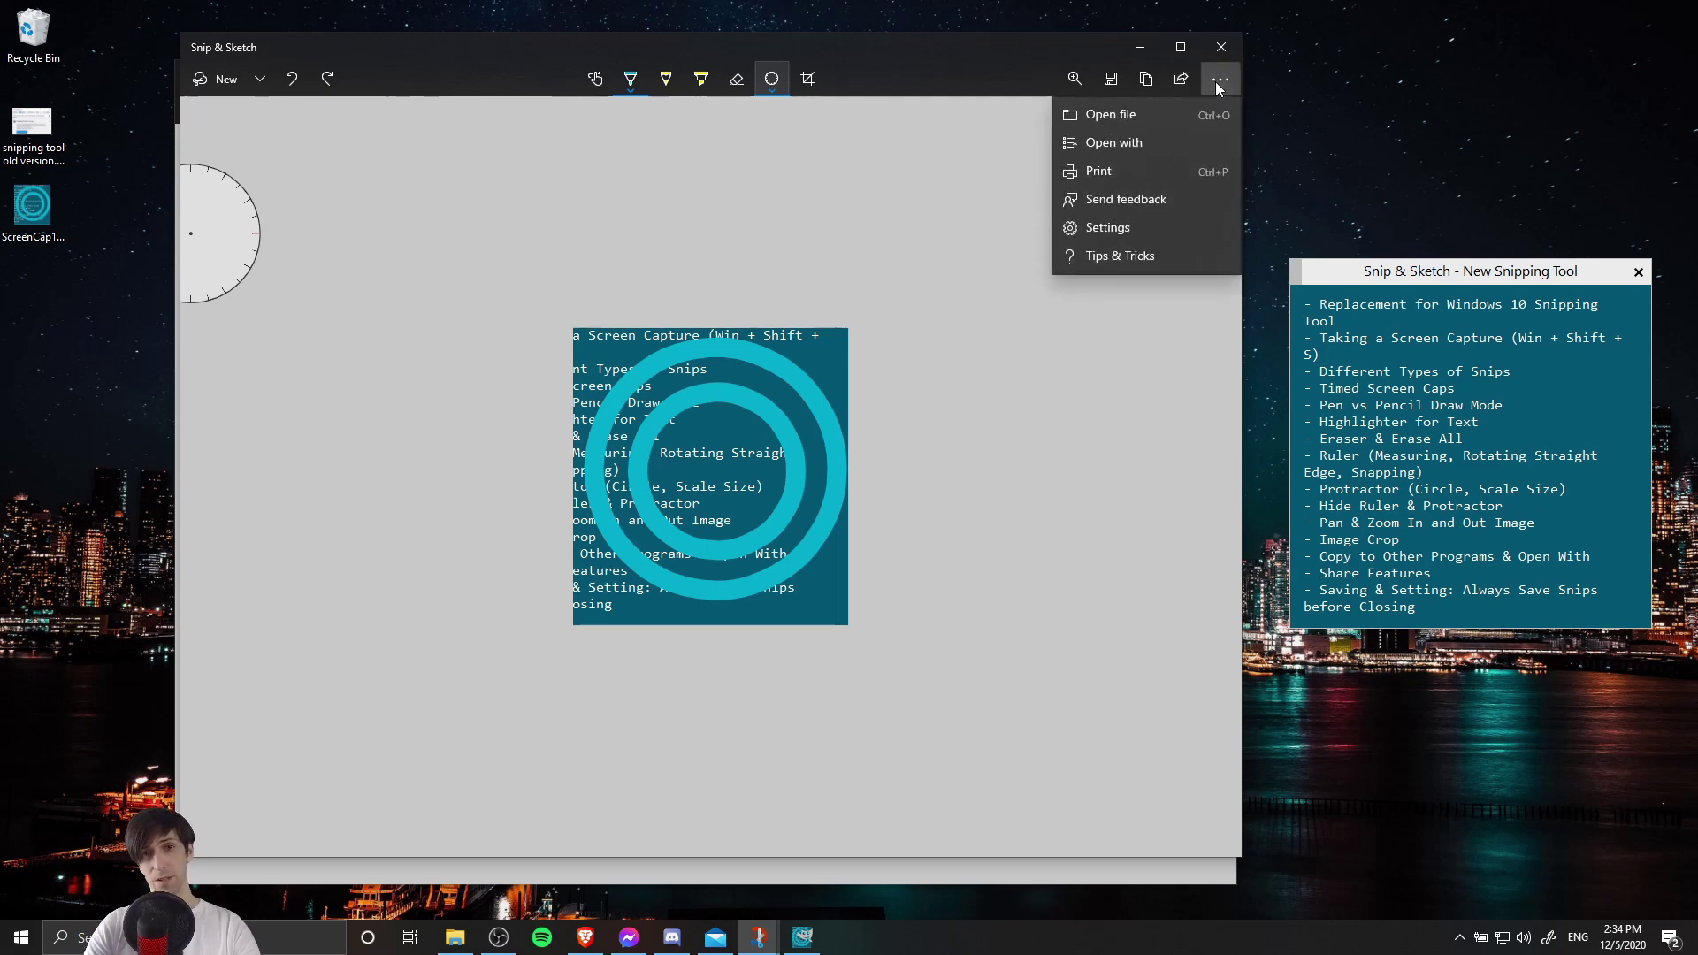
click(1206, 223)
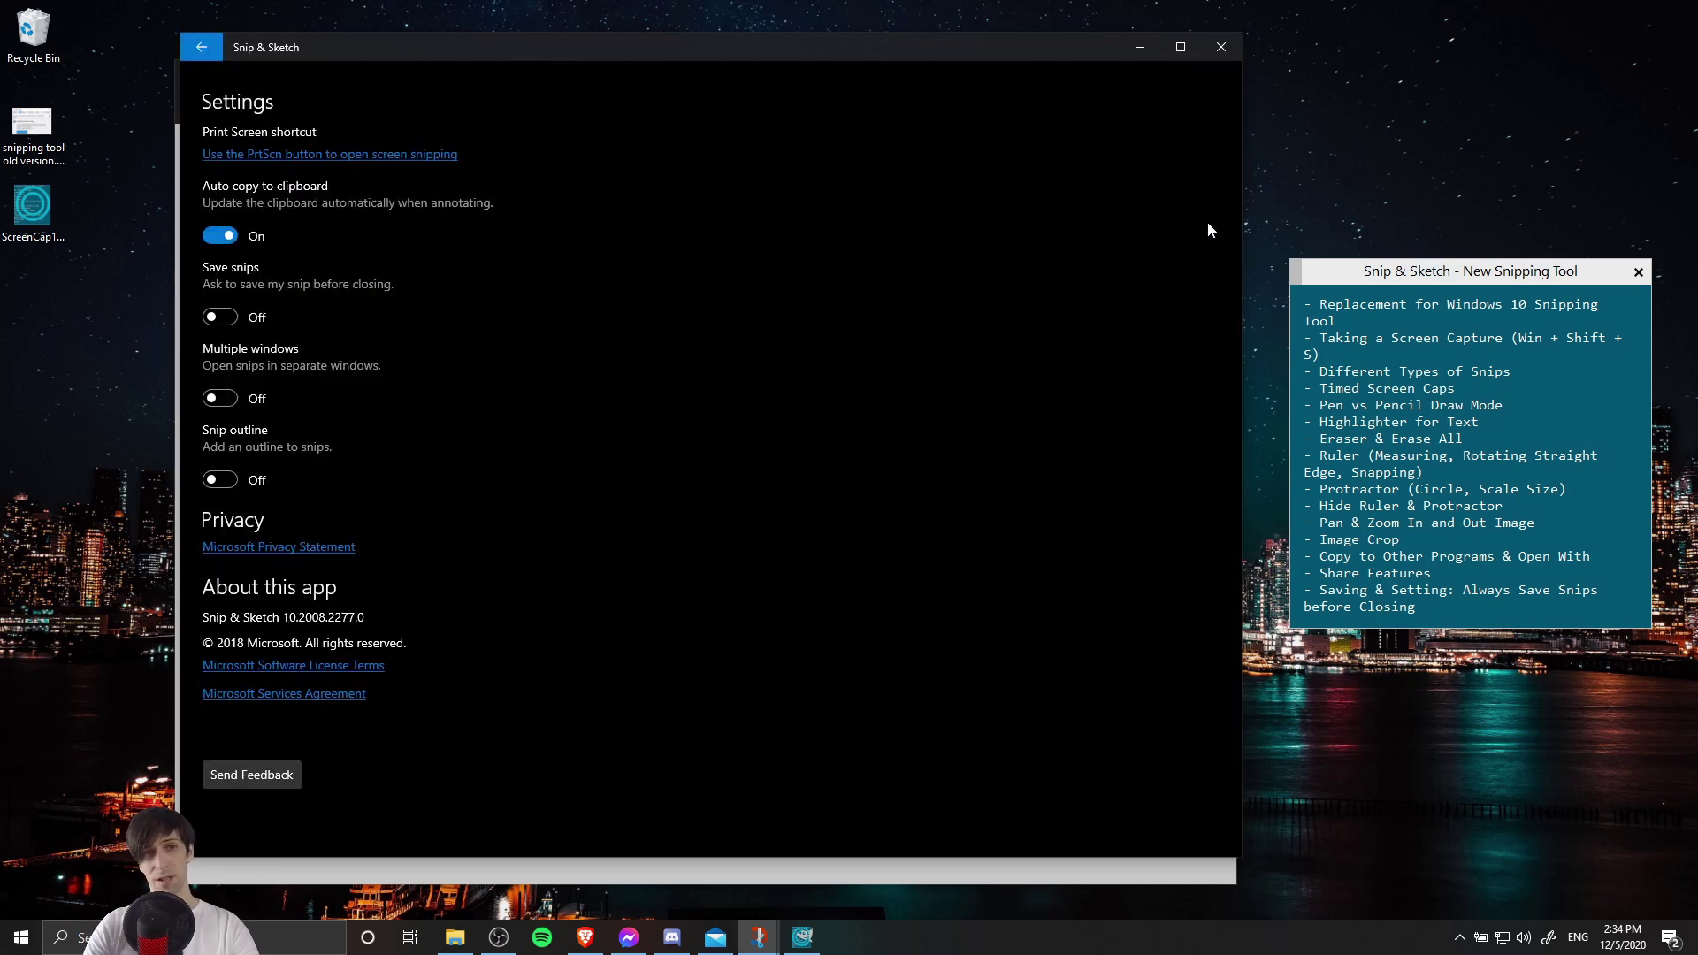
click(217, 318)
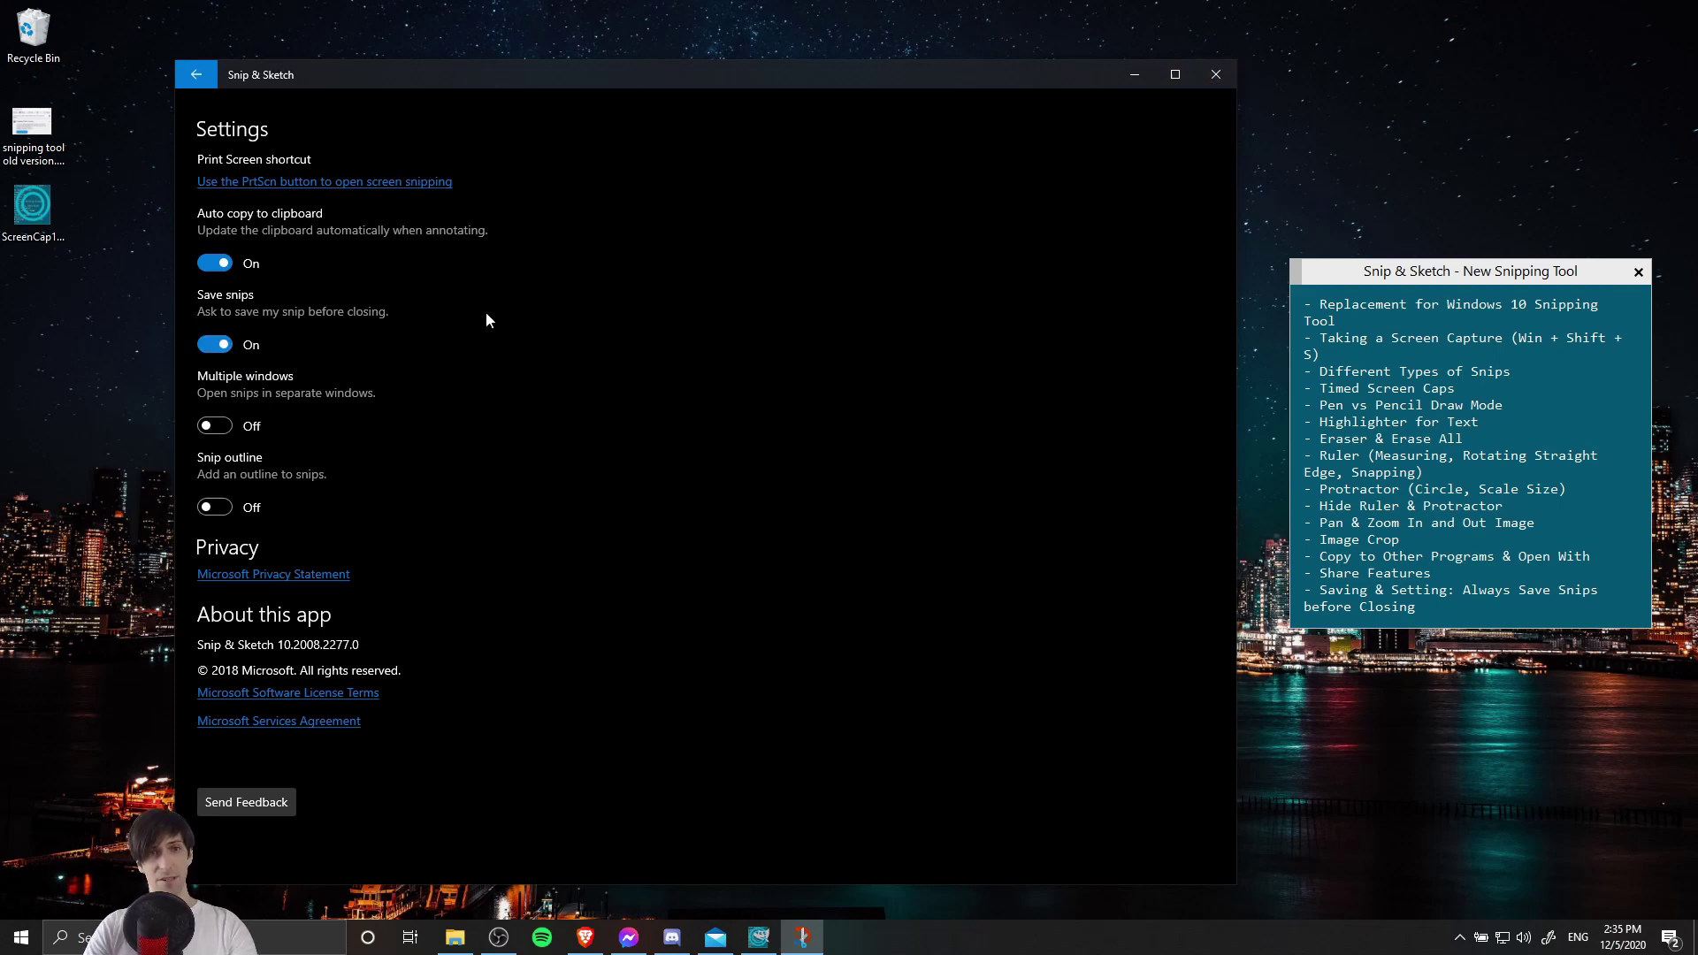
click(1228, 75)
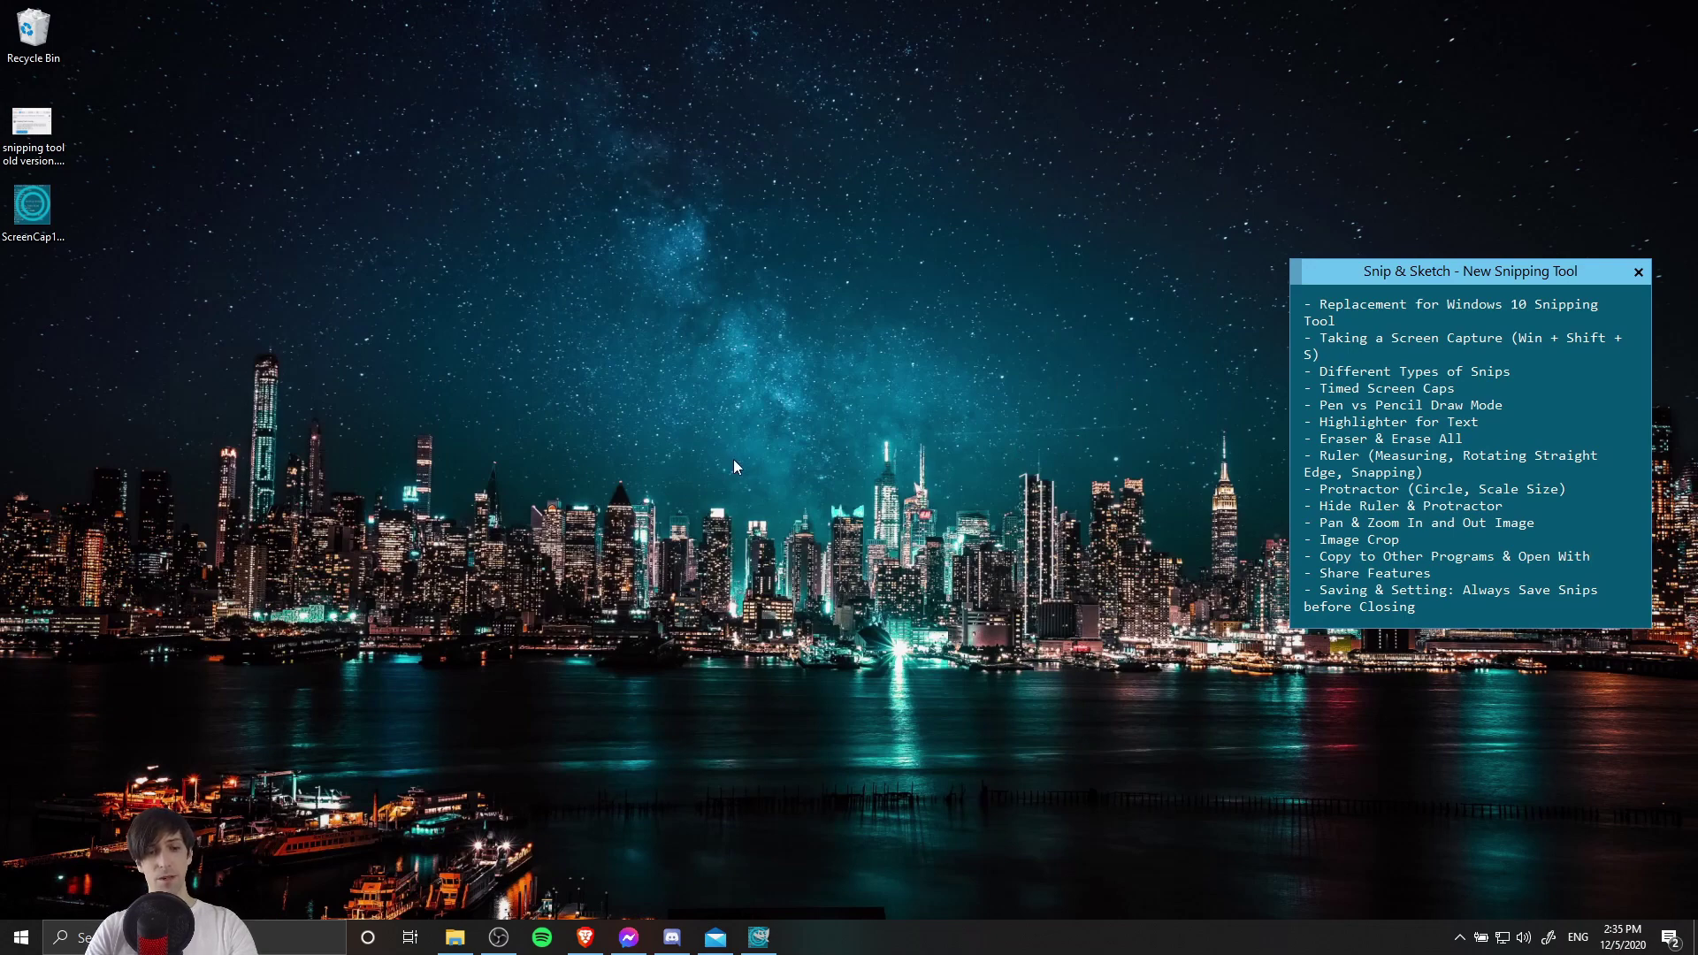
- Take a full-screen snip and scribble a red line across it
key(super+shift+s)
click(442, 178)
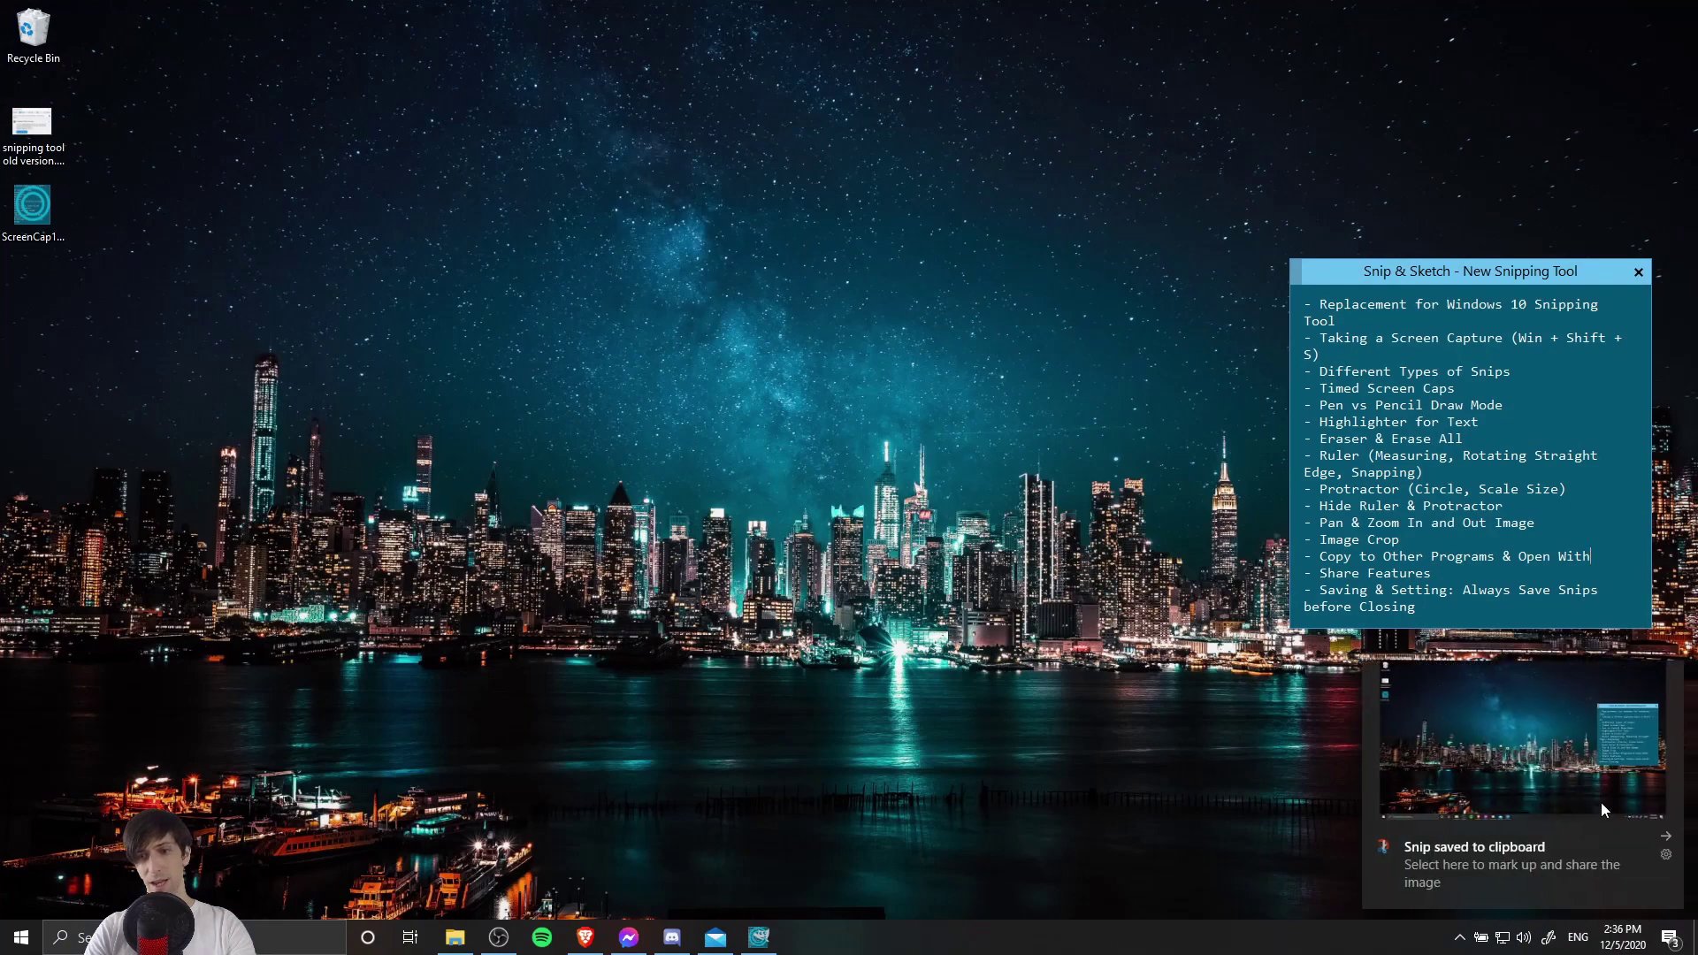
click(1555, 777)
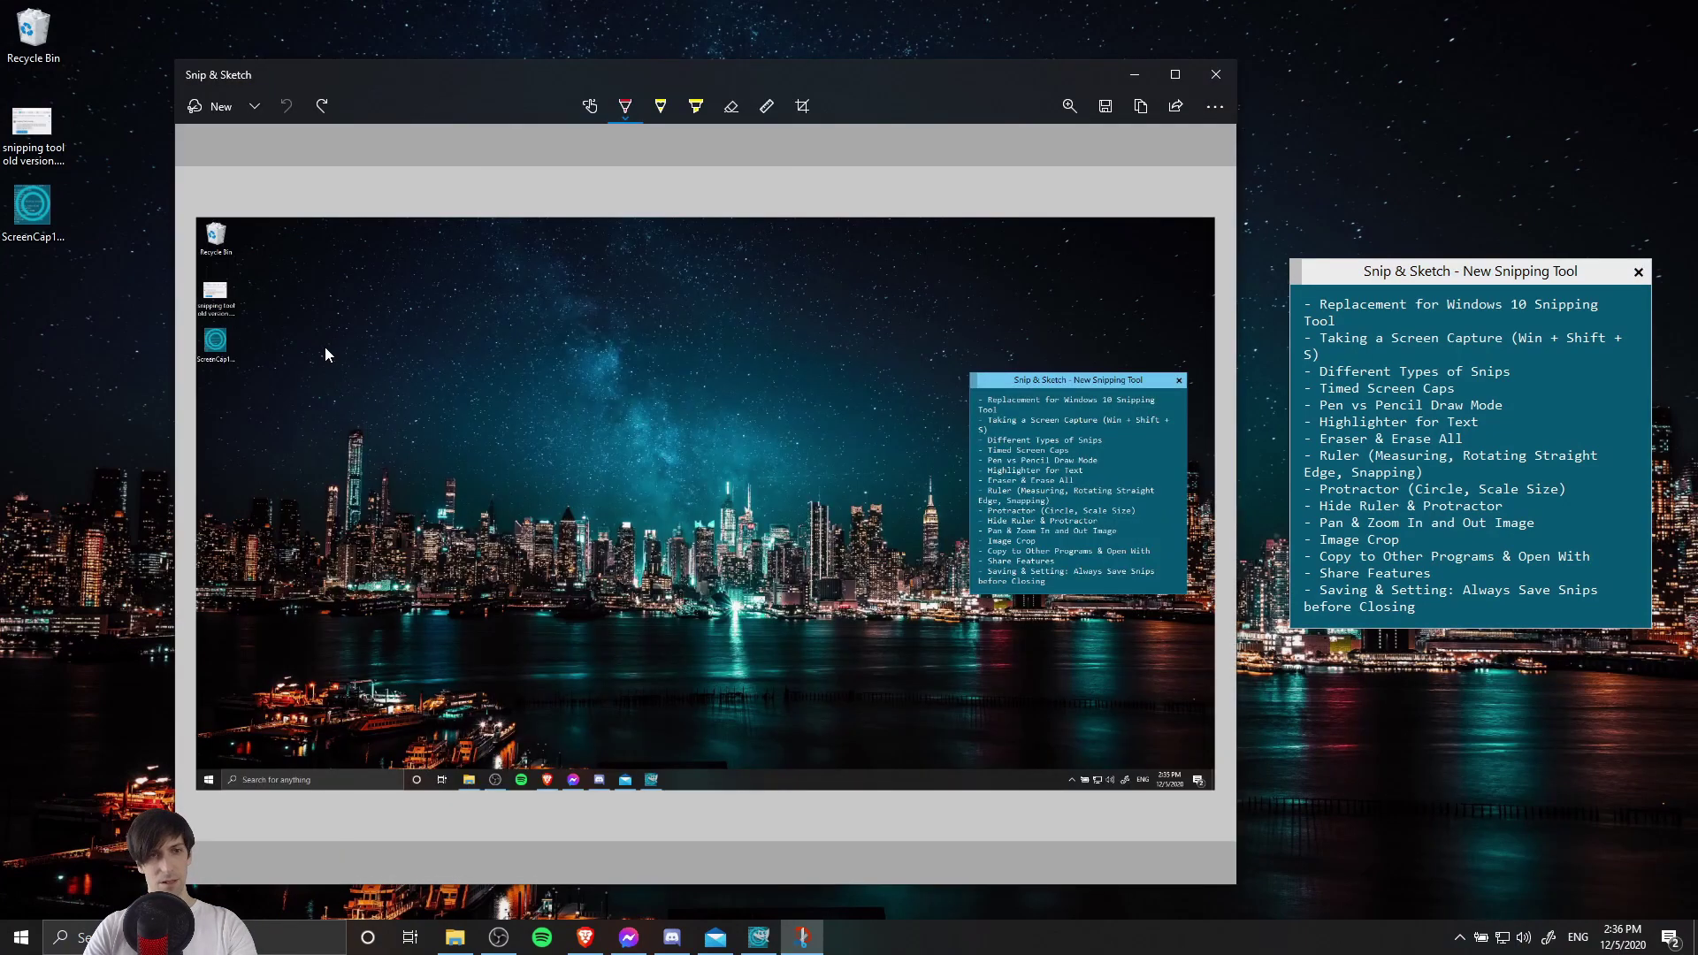
mouse_move(326, 346)
mouse_down()
mouse_move(516, 398)
mouse_move(881, 405)
mouse_move(1105, 839)
mouse_up()
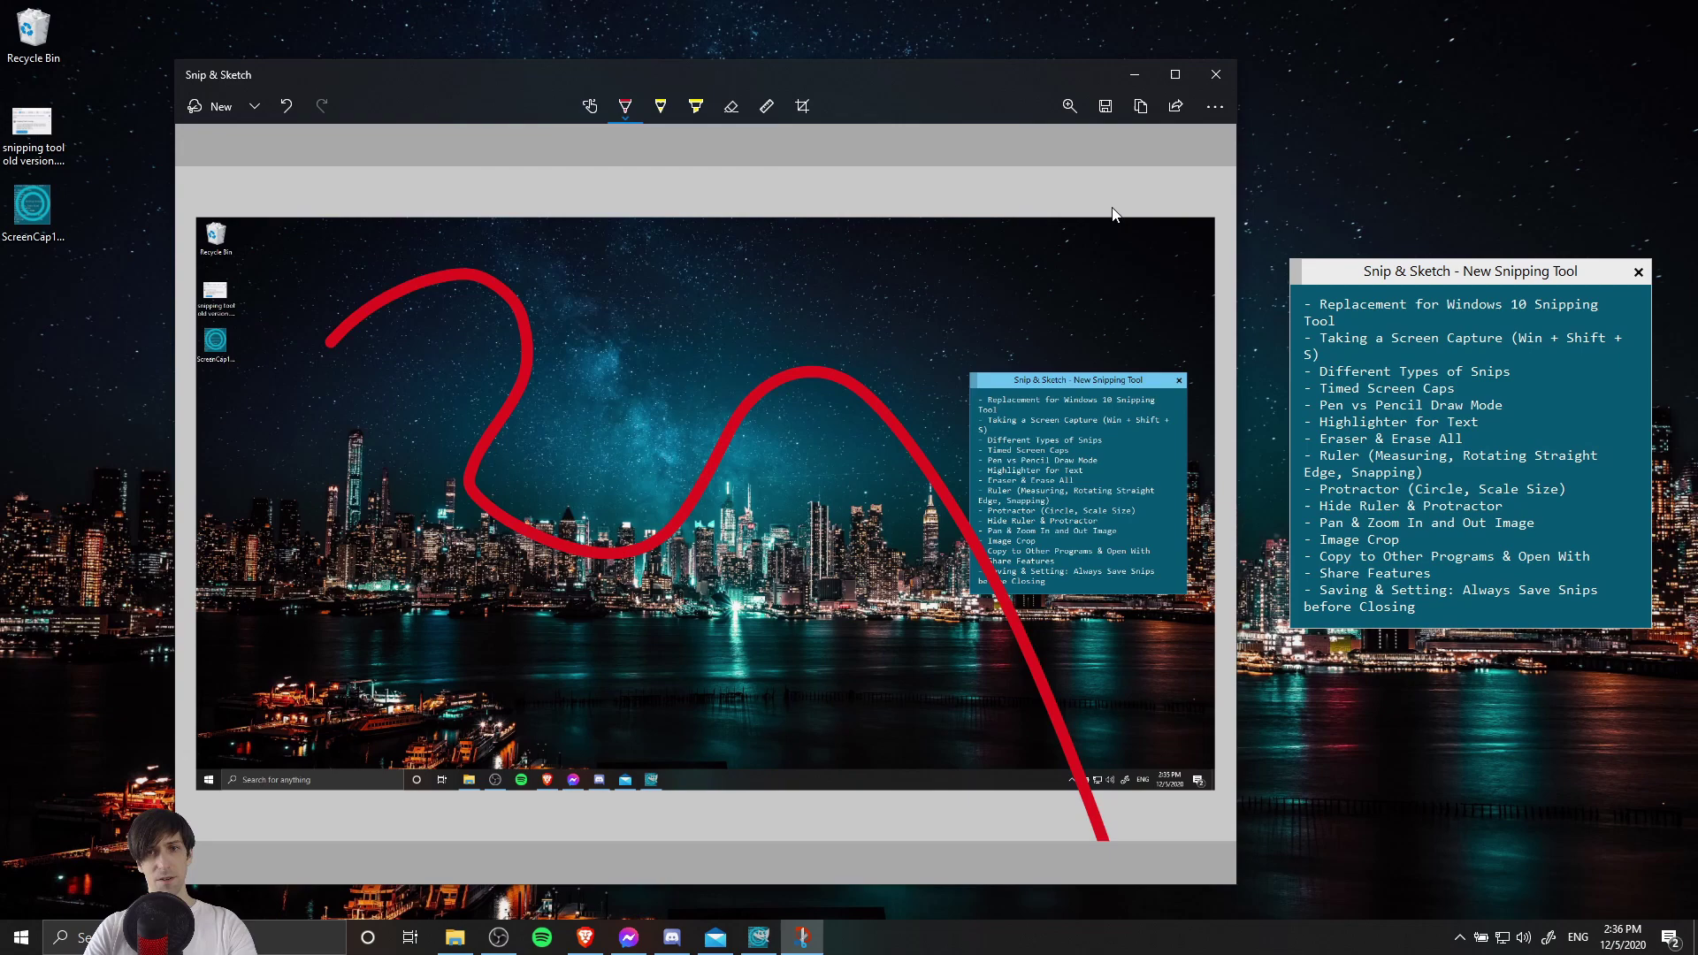
- Save the annotated snip as ScreenCap2 when closing, then open ScreenCap2.png in Photos
click(1216, 75)
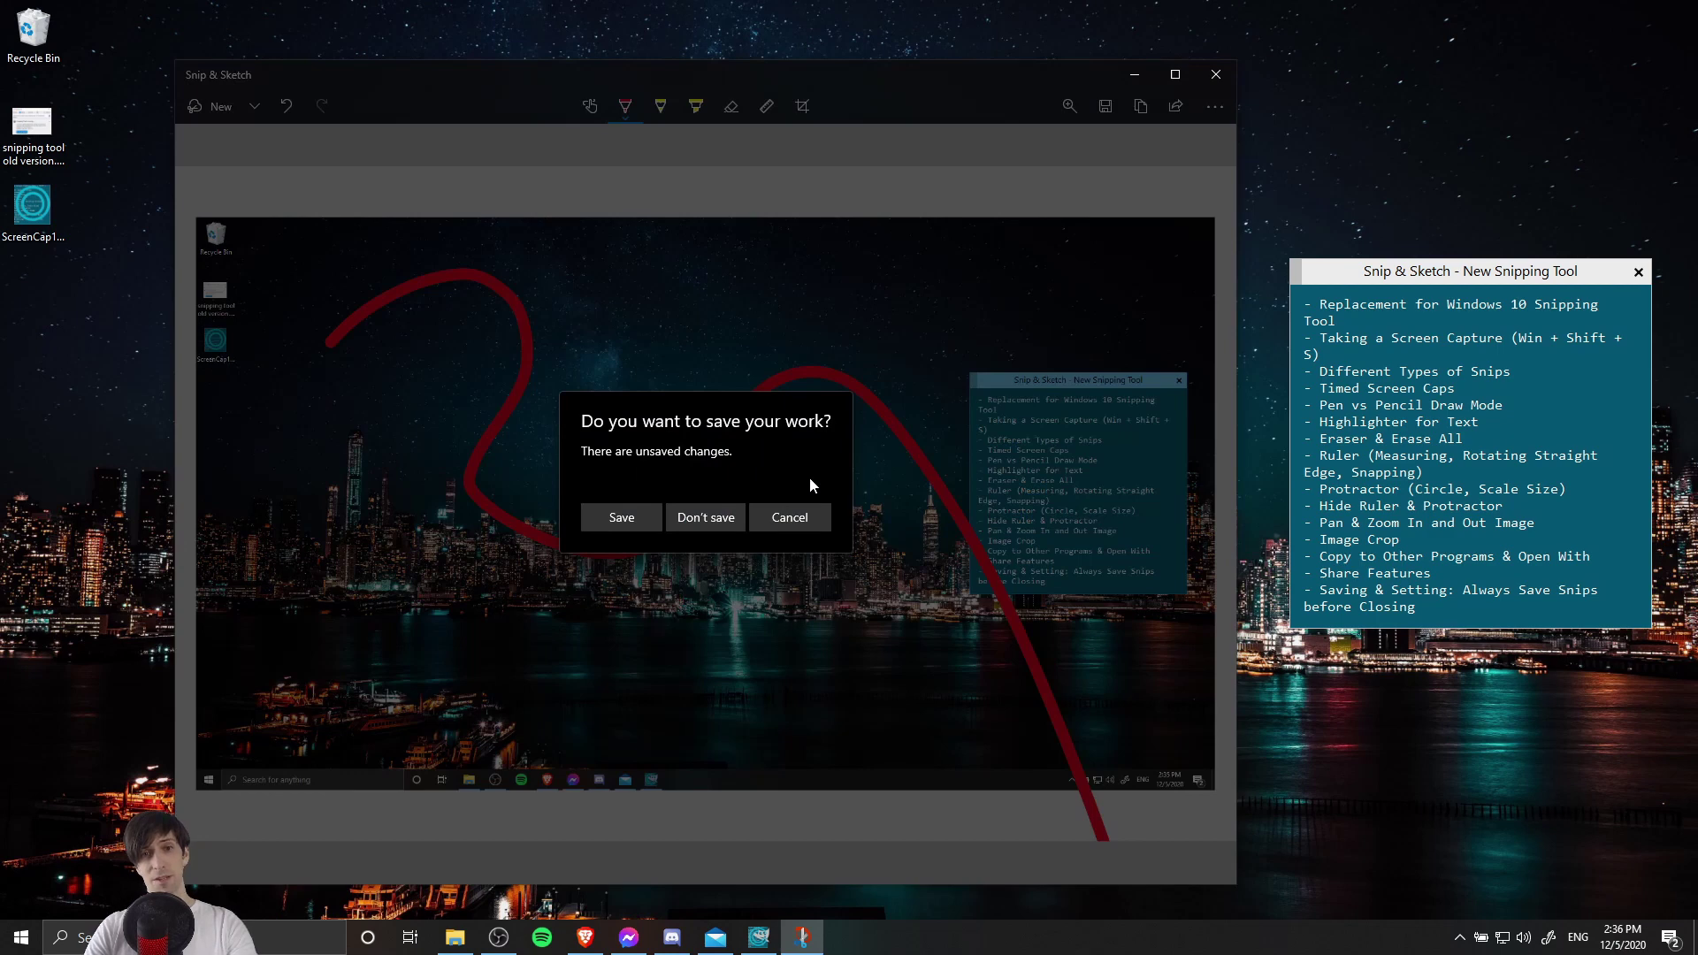
click(632, 533)
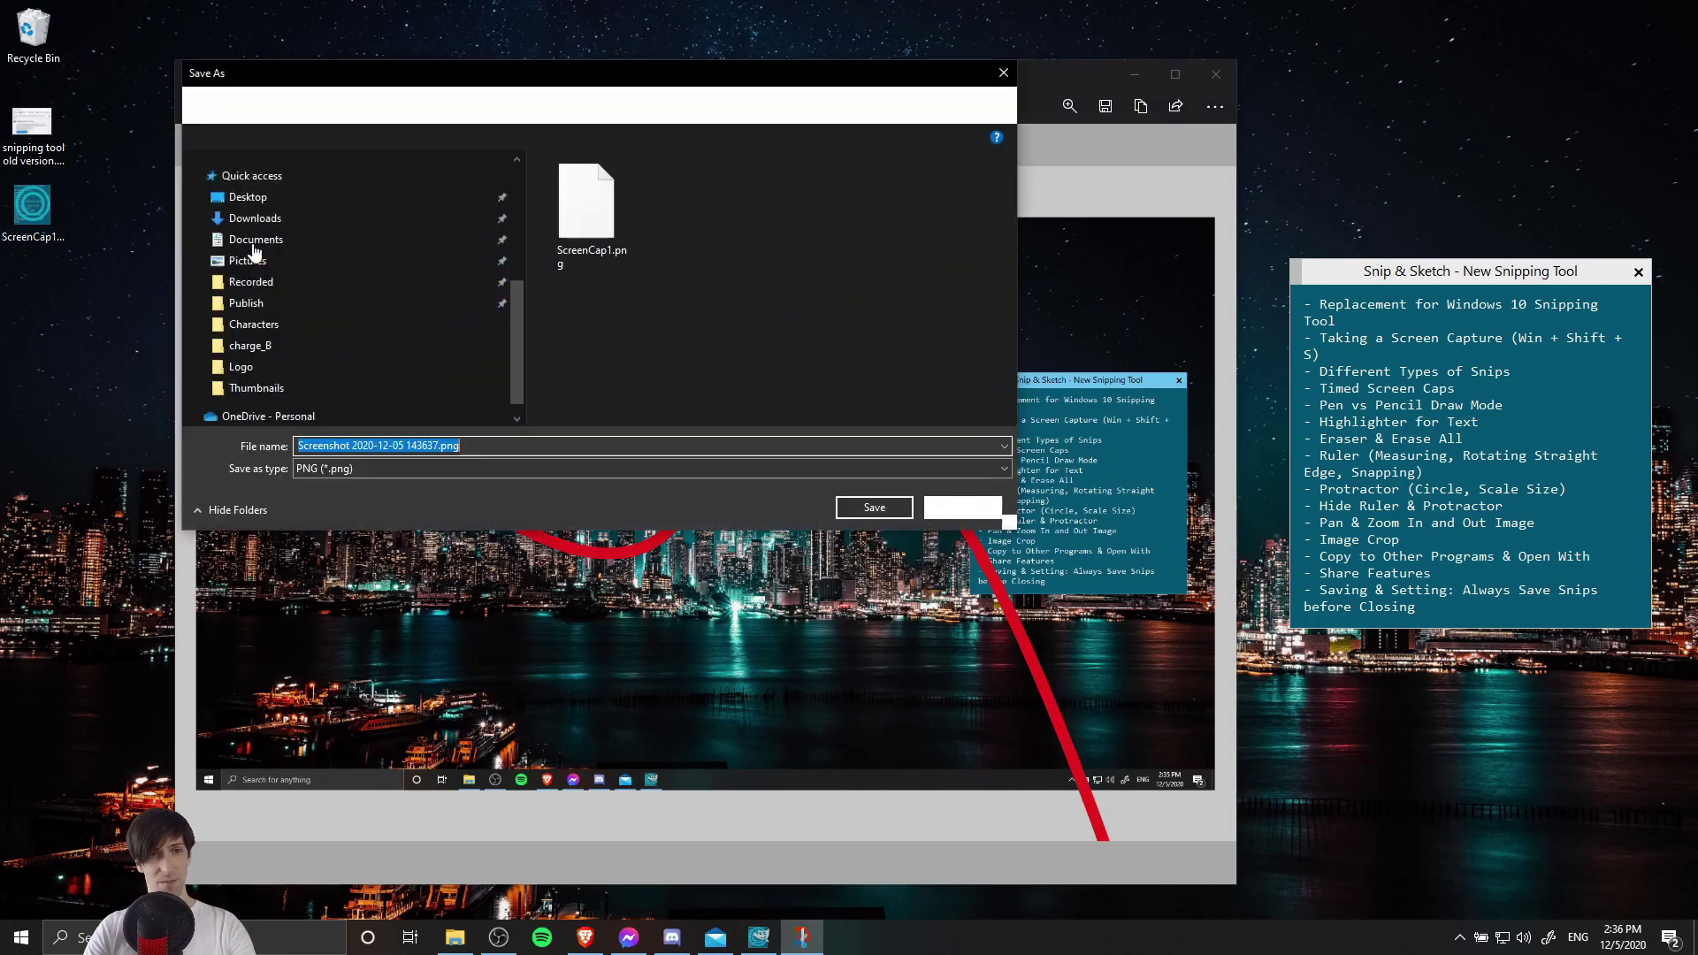
text(ScreenCap2)
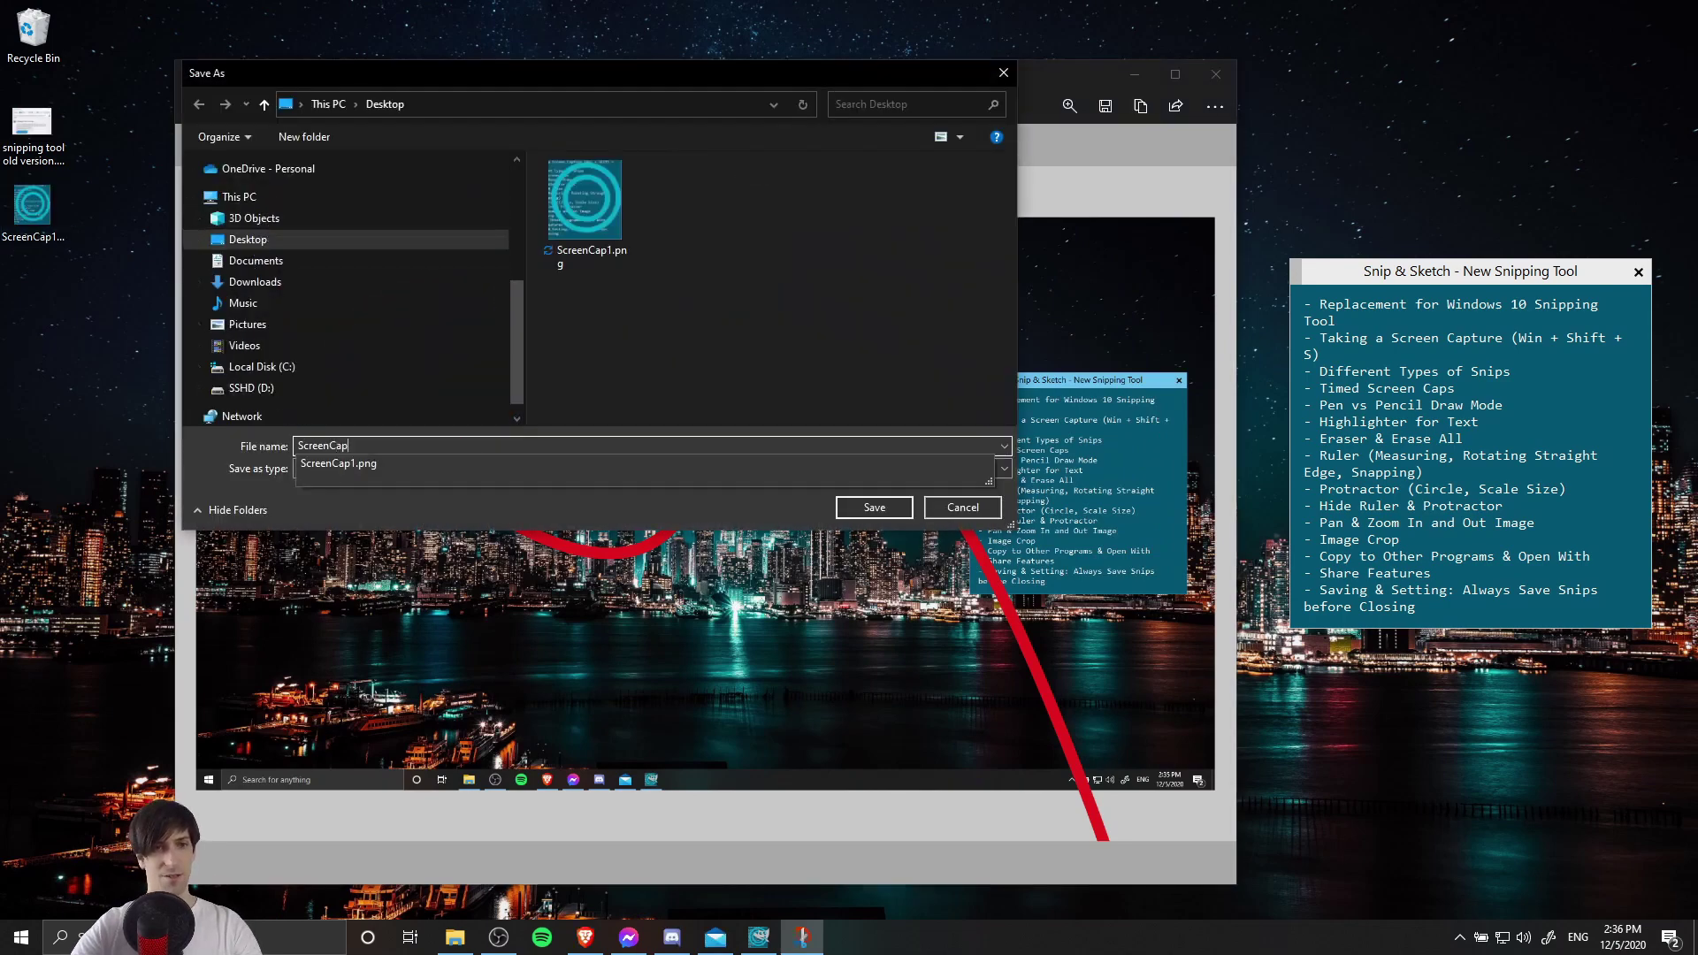
key(Return)
double_click(50, 295)
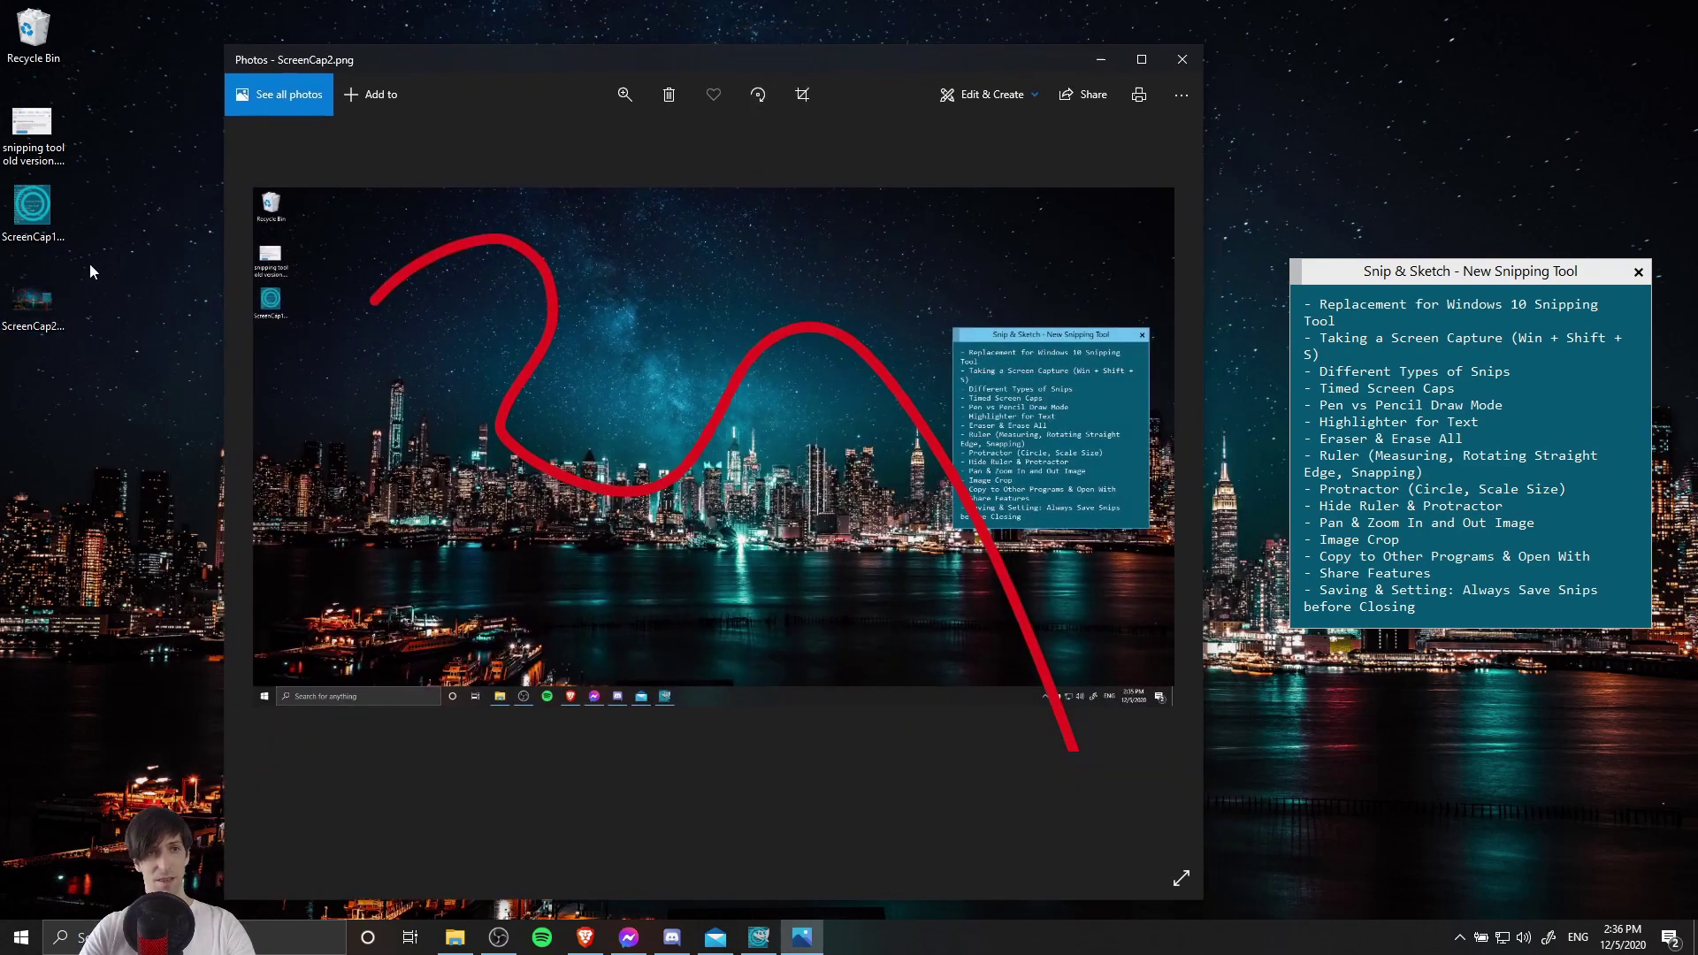
- Open ScreenCap1.png, the cropped cyan-ring notes snip, from the desktop in Photos
double_click(33, 208)
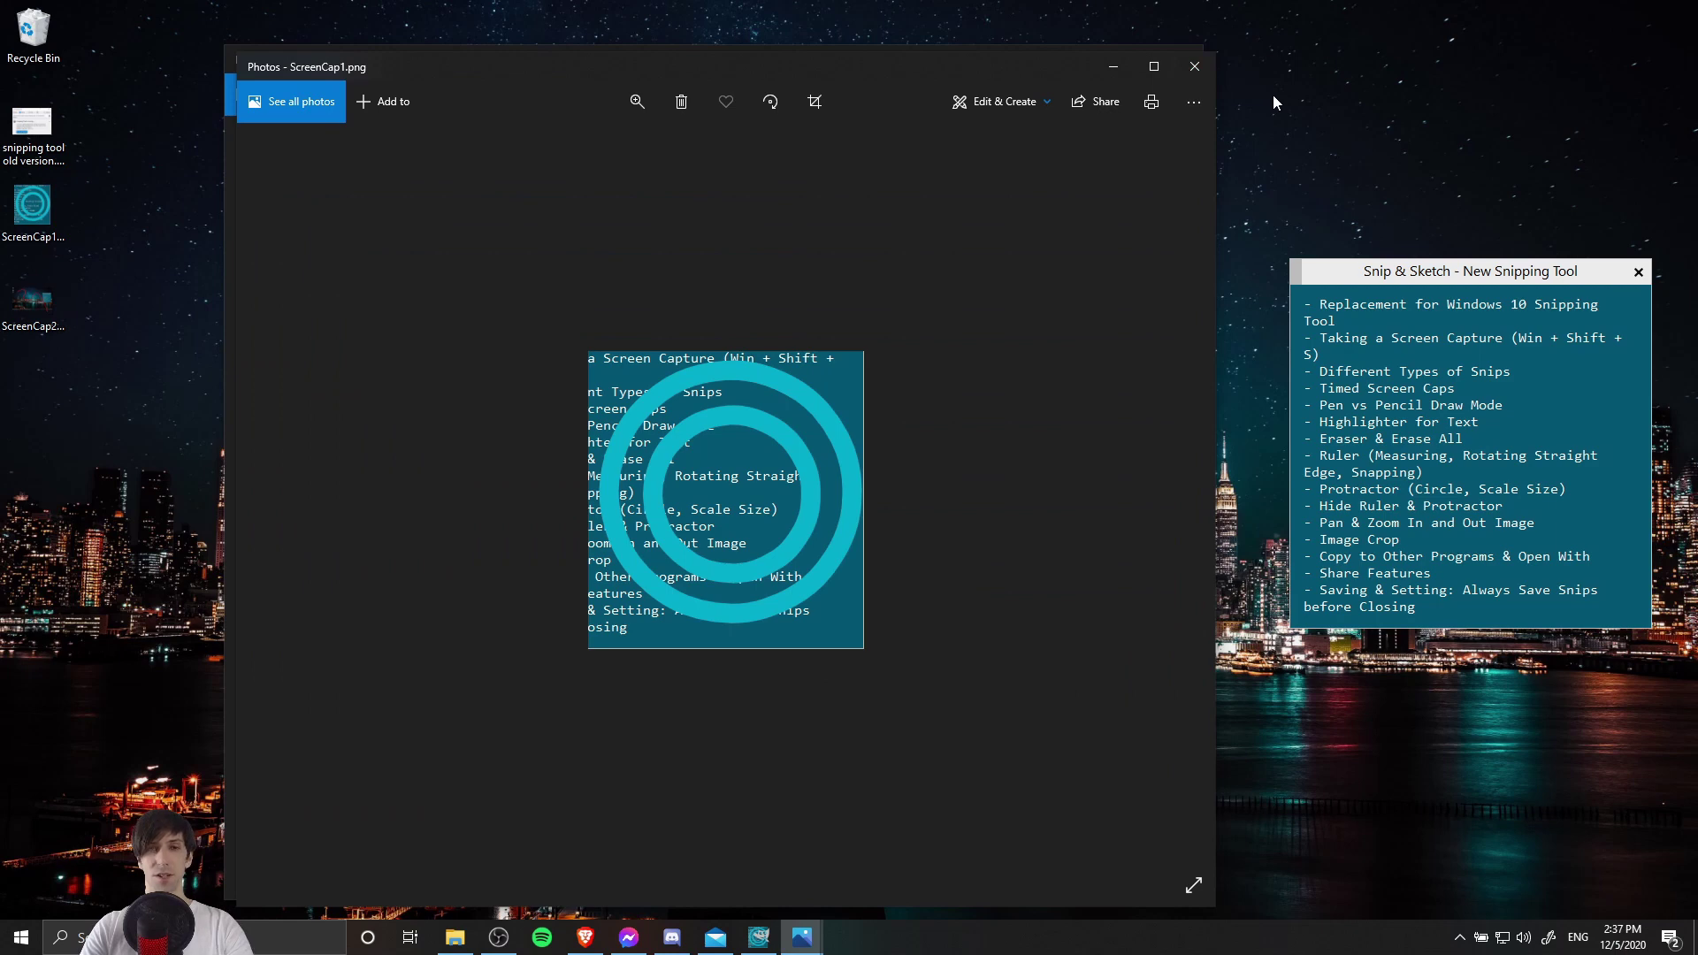